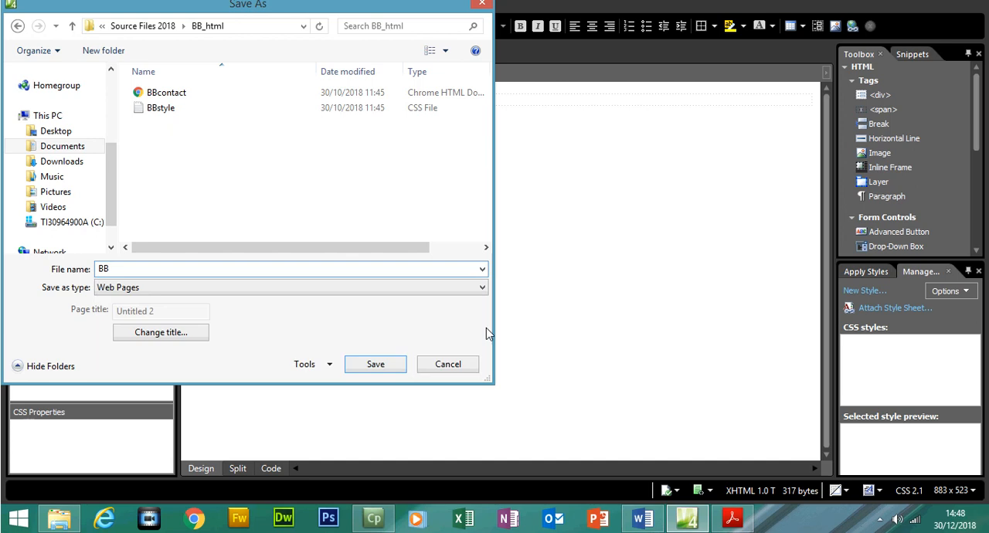
# - Save the new page as BB in the BB_html folder with the HTML Files type
pyautogui.click(182, 290)
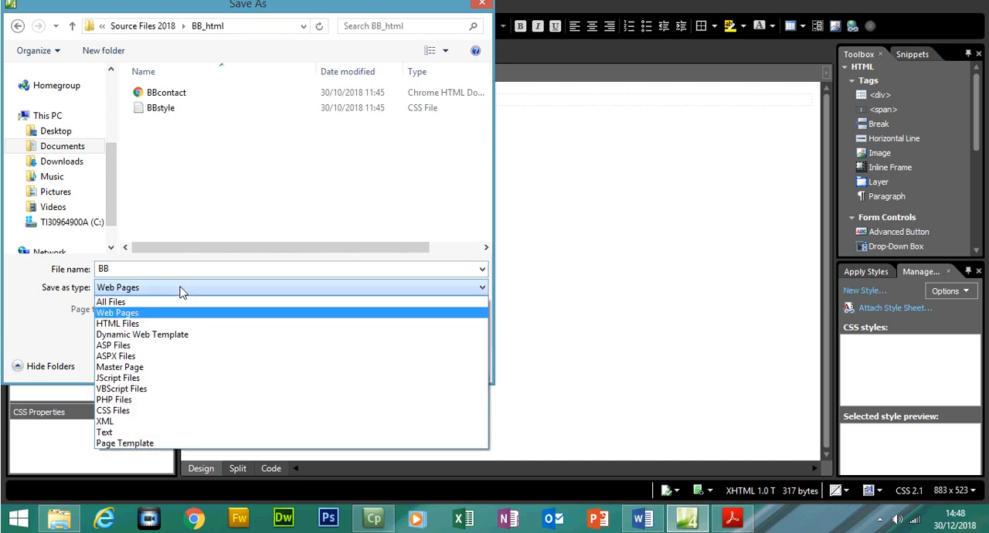
pyautogui.click(148, 323)
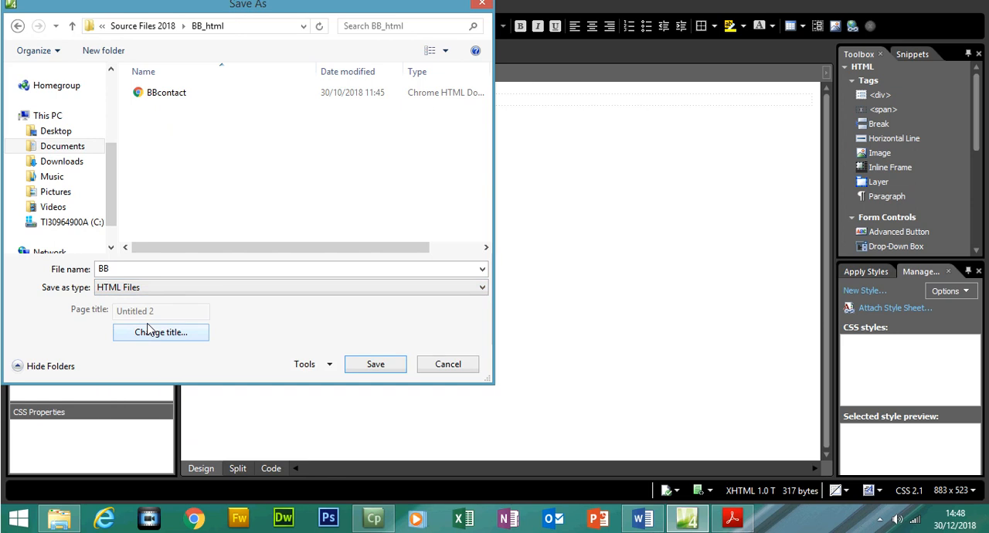
pyautogui.click(378, 365)
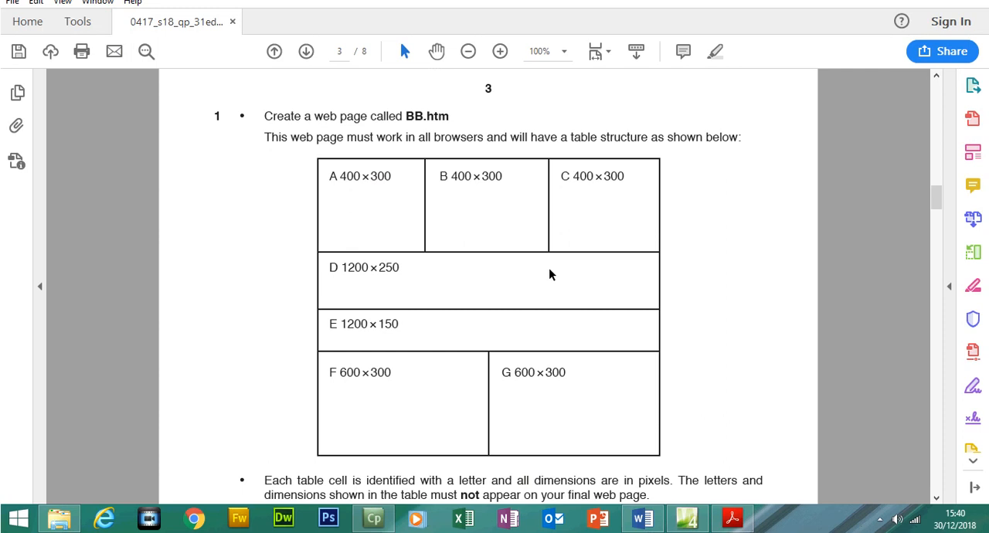
# - Examine the table structure required for the web page in the Acrobat Reader question paper, including the dimensions of cells A to G
pyautogui.moveTo(578, 137); pyautogui.dragTo(740, 165)
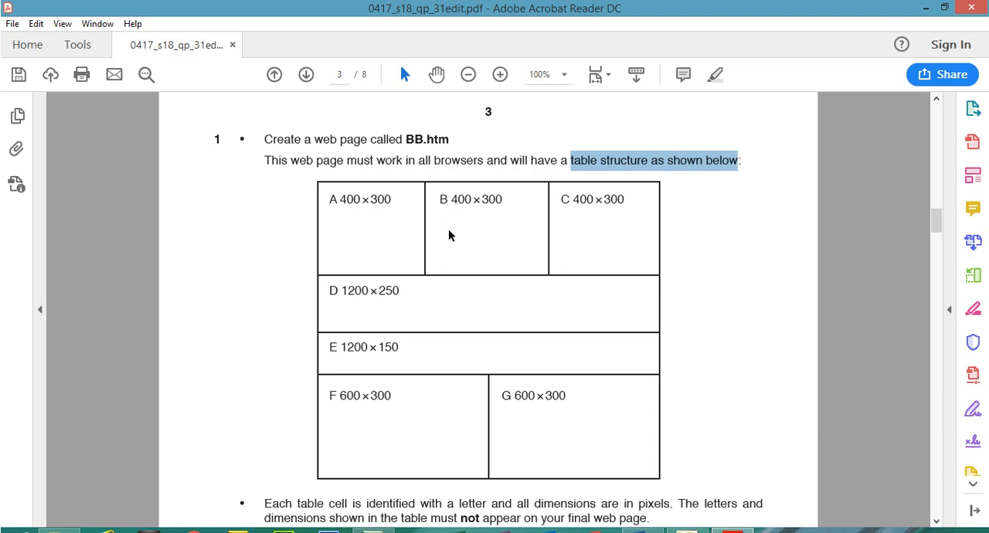
pyautogui.click(333, 201)
pyautogui.moveTo(333, 201); pyautogui.dragTo(504, 203)
pyautogui.moveTo(569, 199); pyautogui.dragTo(625, 206)
pyautogui.moveTo(393, 396); pyautogui.dragTo(337, 396)
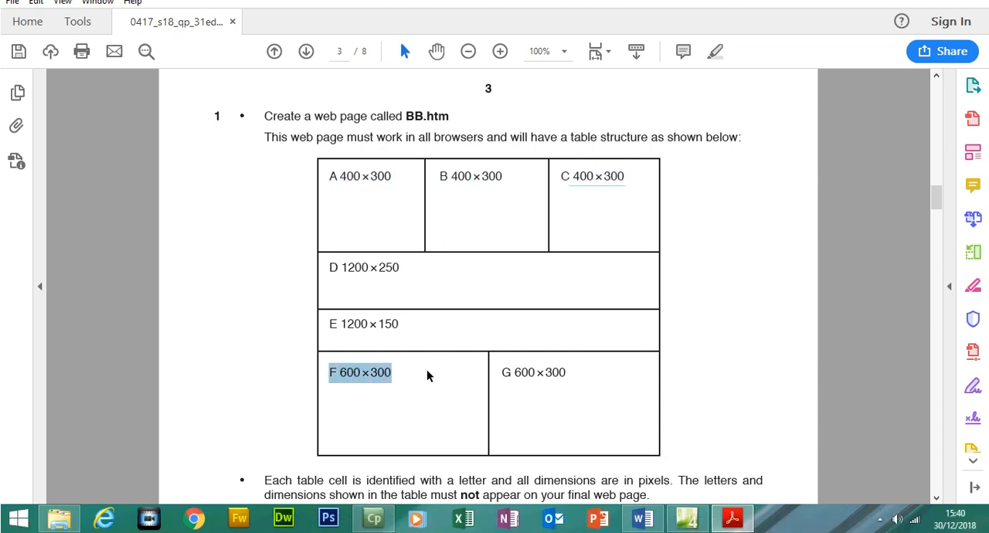
pyautogui.moveTo(570, 370); pyautogui.dragTo(509, 376)
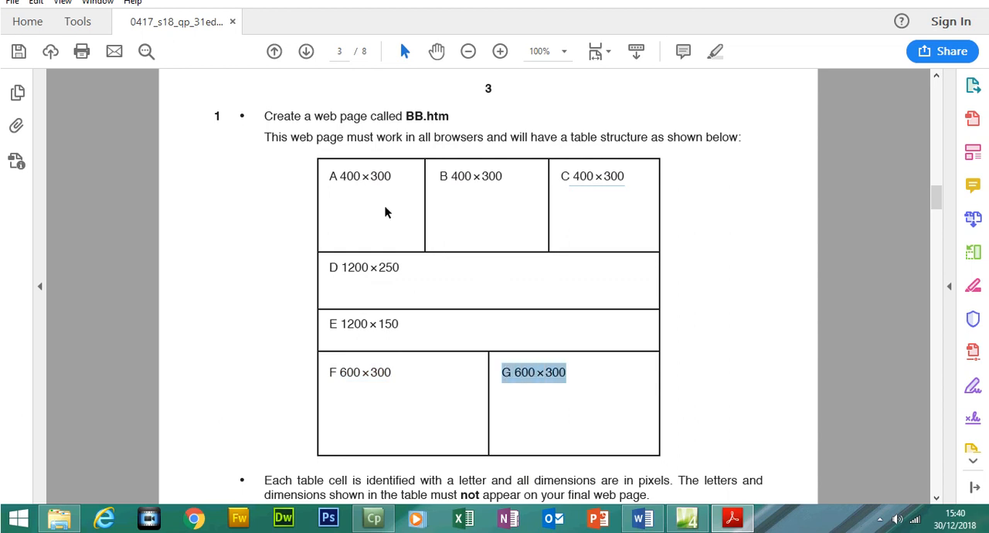
pyautogui.moveTo(330, 177); pyautogui.dragTo(396, 179)
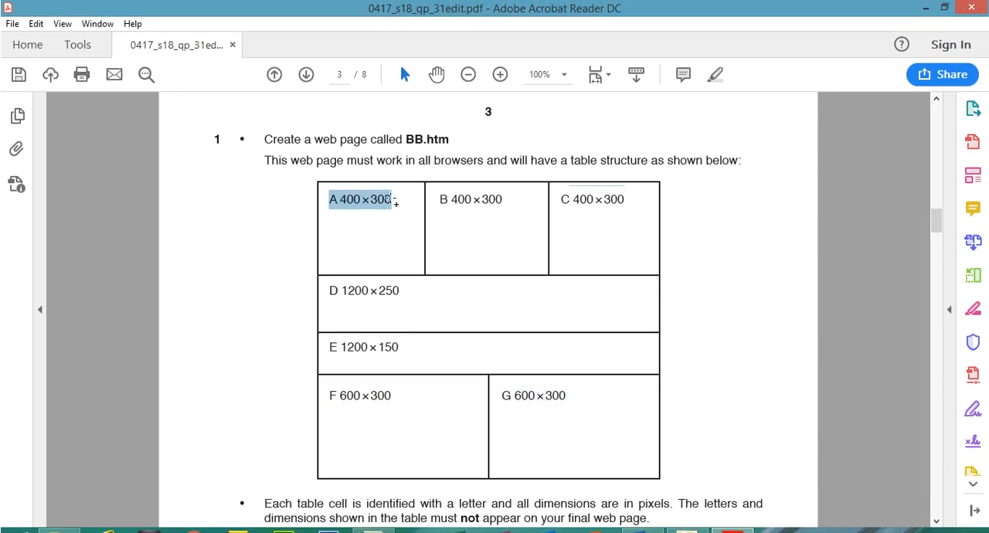
pyautogui.moveTo(441, 200); pyautogui.dragTo(480, 205)
pyautogui.moveTo(568, 198); pyautogui.dragTo(626, 201)
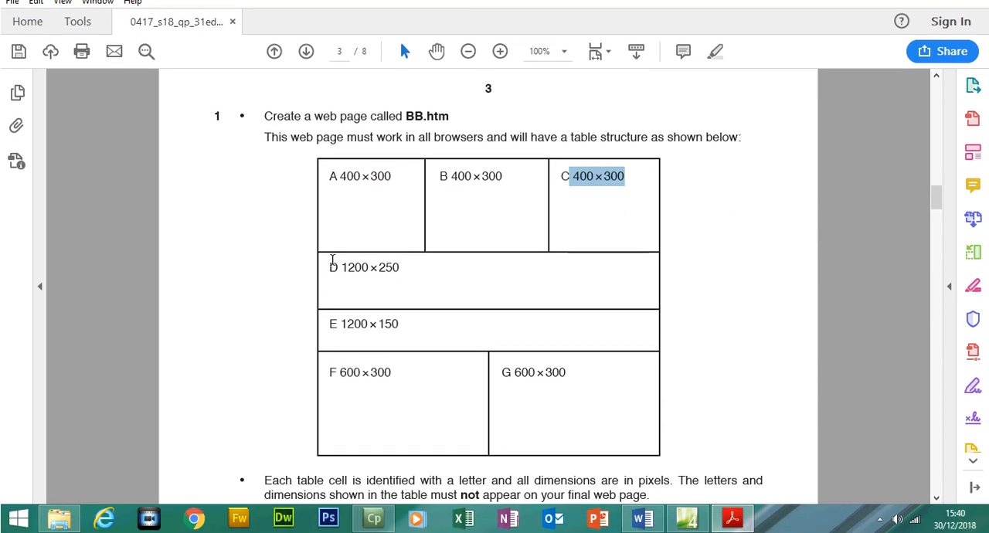
pyautogui.moveTo(330, 176); pyautogui.dragTo(382, 174)
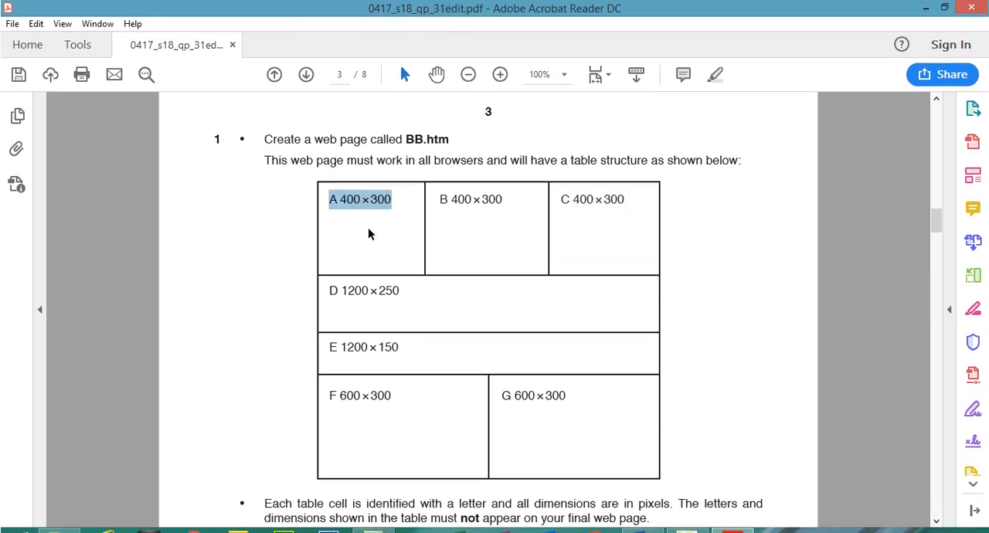
pyautogui.moveTo(330, 291); pyautogui.dragTo(400, 291)
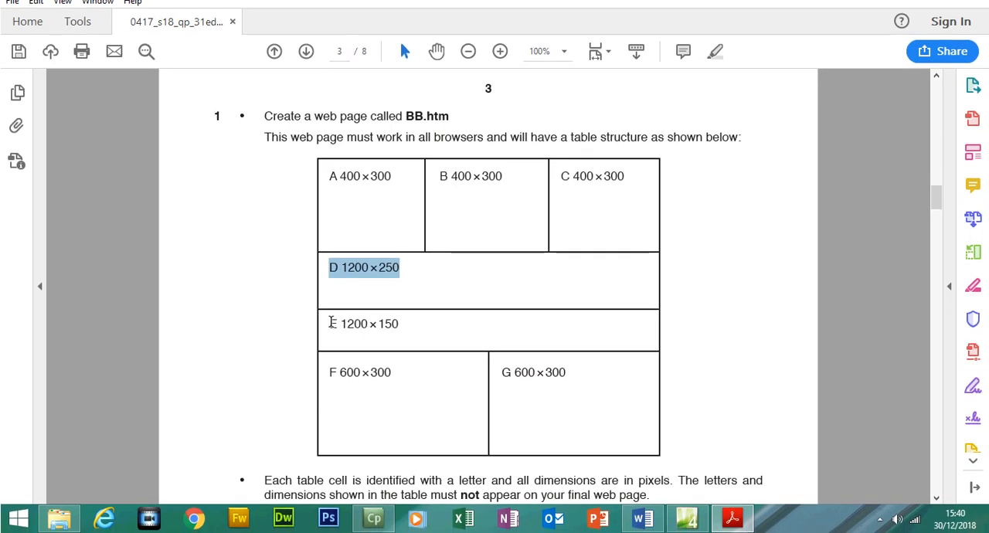
pyautogui.moveTo(331, 323); pyautogui.dragTo(419, 323)
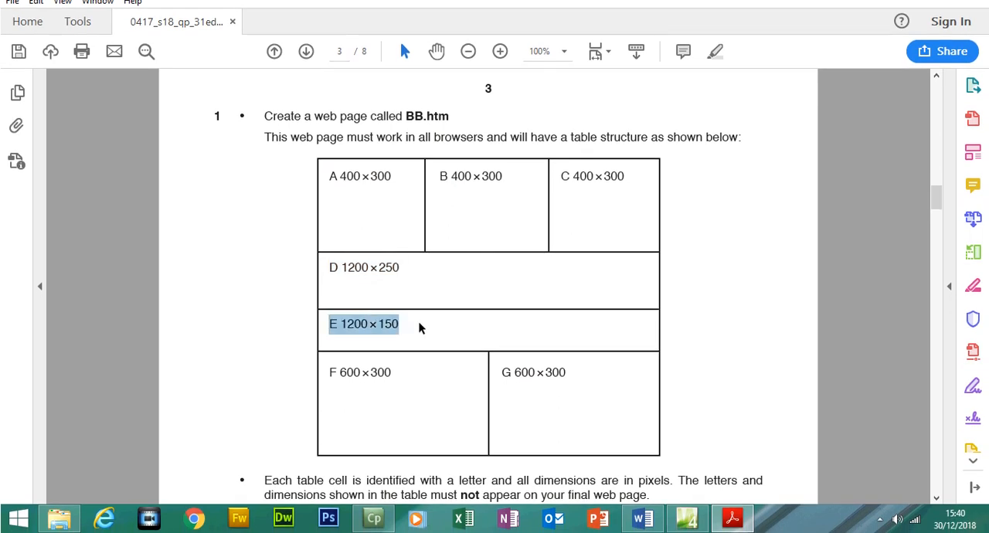
pyautogui.moveTo(329, 365); pyautogui.dragTo(410, 380)
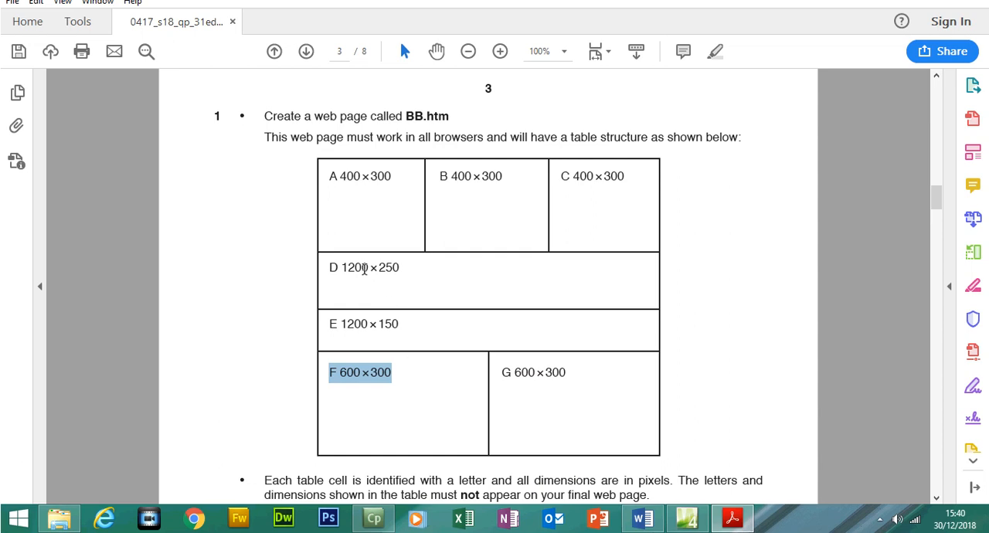
pyautogui.moveTo(369, 267); pyautogui.dragTo(344, 278)
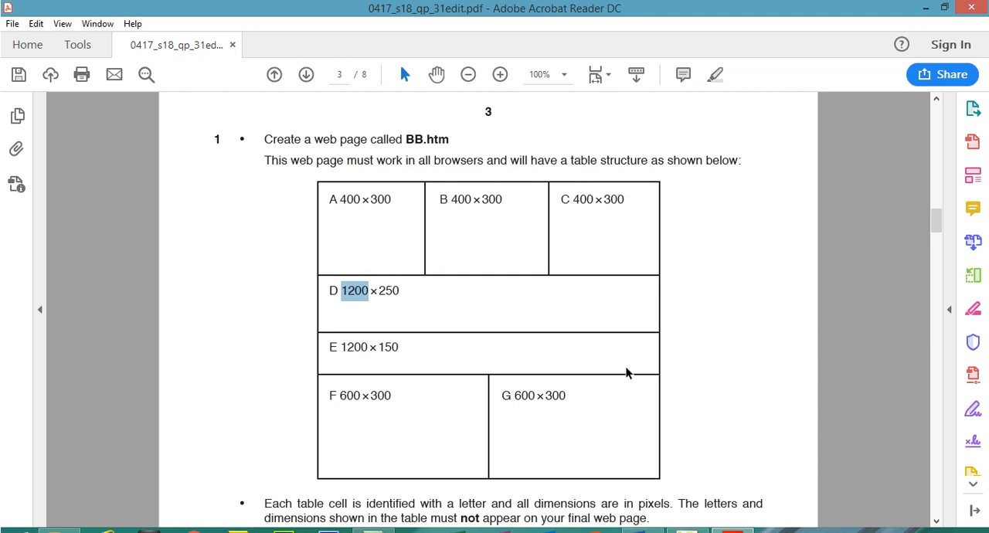
# - Switch to Expression Web and start a new table with its width specified as 1200 pixels
pyautogui.moveTo(687, 518)
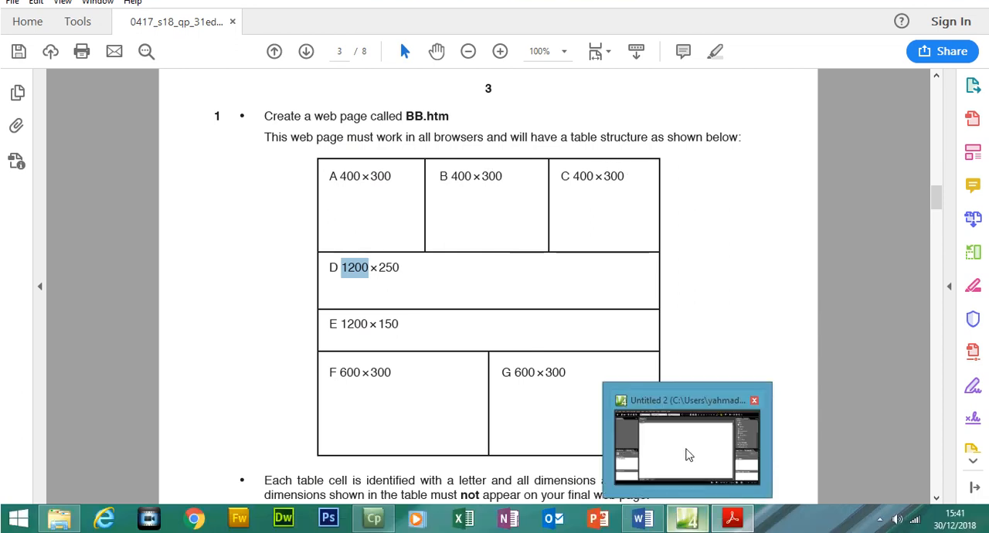
pyautogui.click(687, 451)
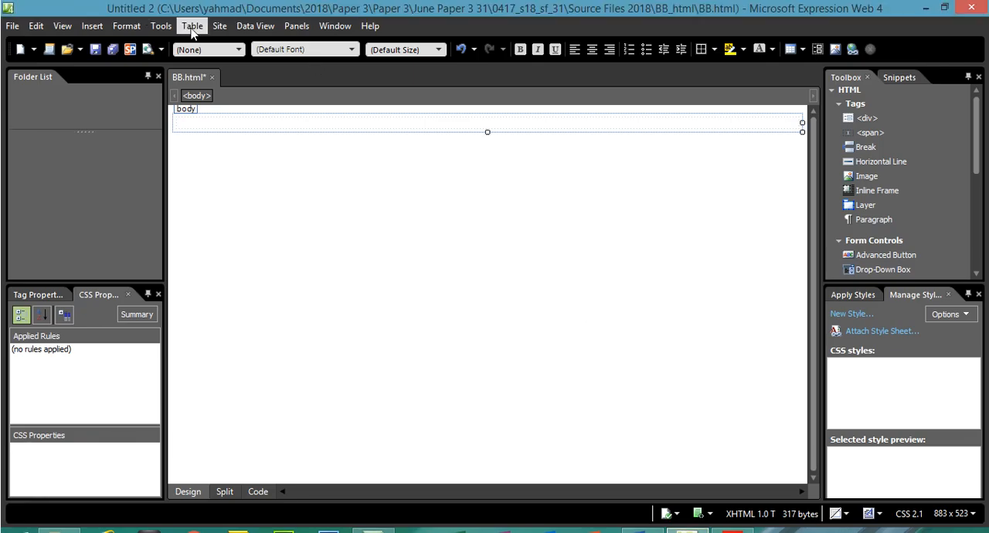
pyautogui.click(193, 26)
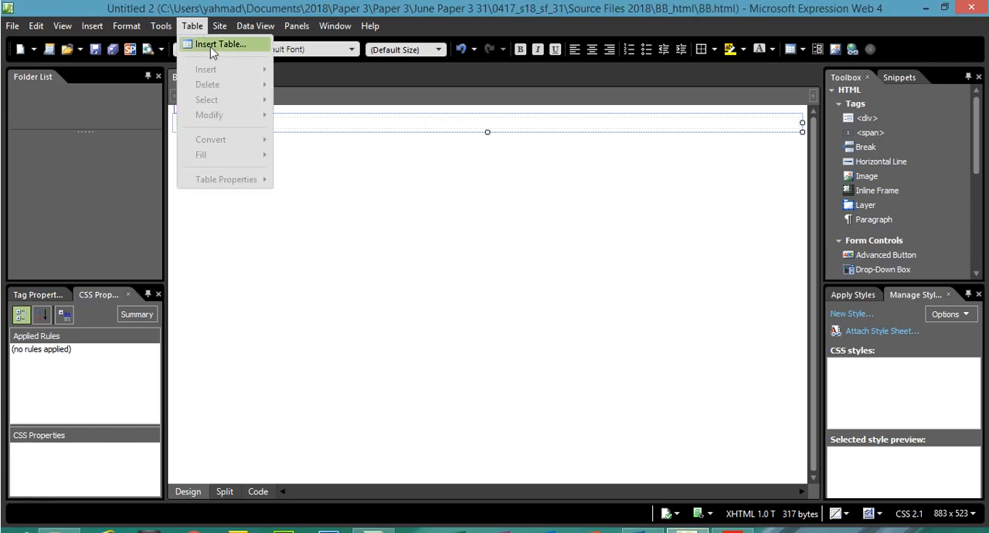
pyautogui.click(211, 45)
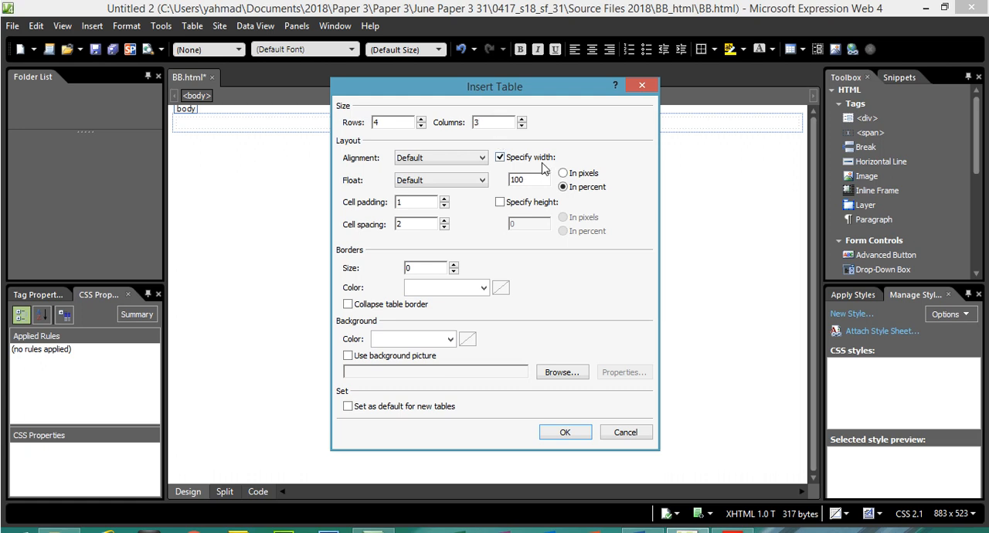
pyautogui.click(563, 174)
pyautogui.write('2')
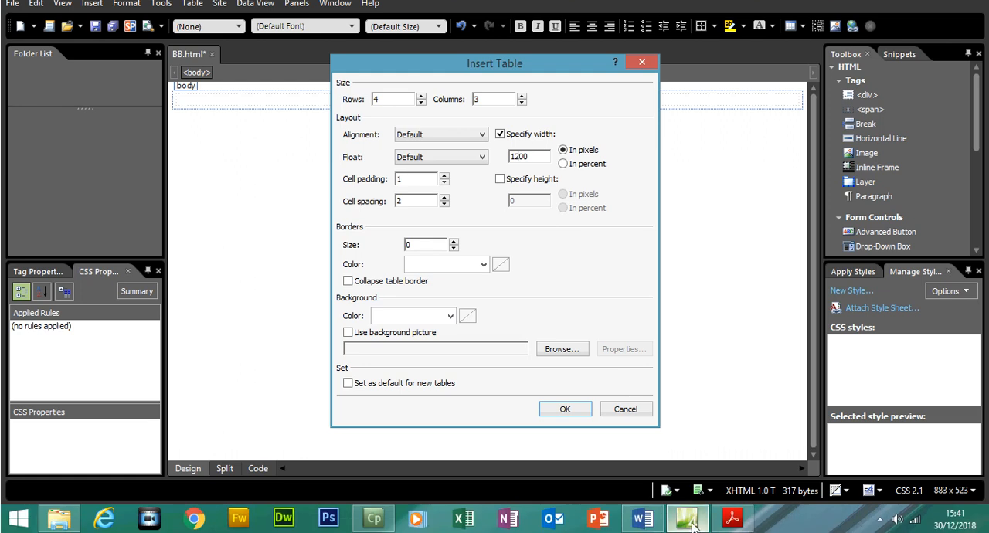
# - Return to the Acrobat Reader question paper and review the cell dimensions and the external table border requirement
pyautogui.click(692, 523)
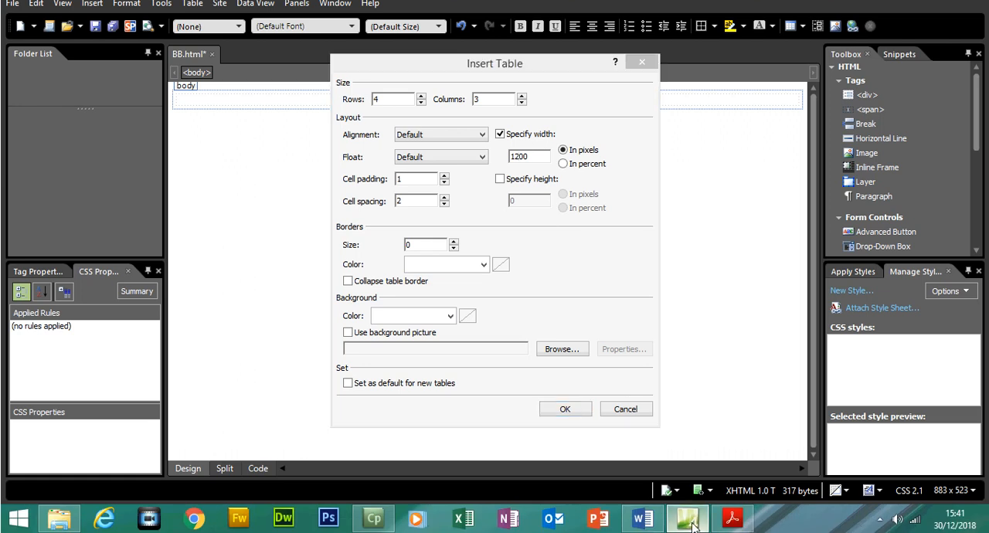
pyautogui.click(732, 518)
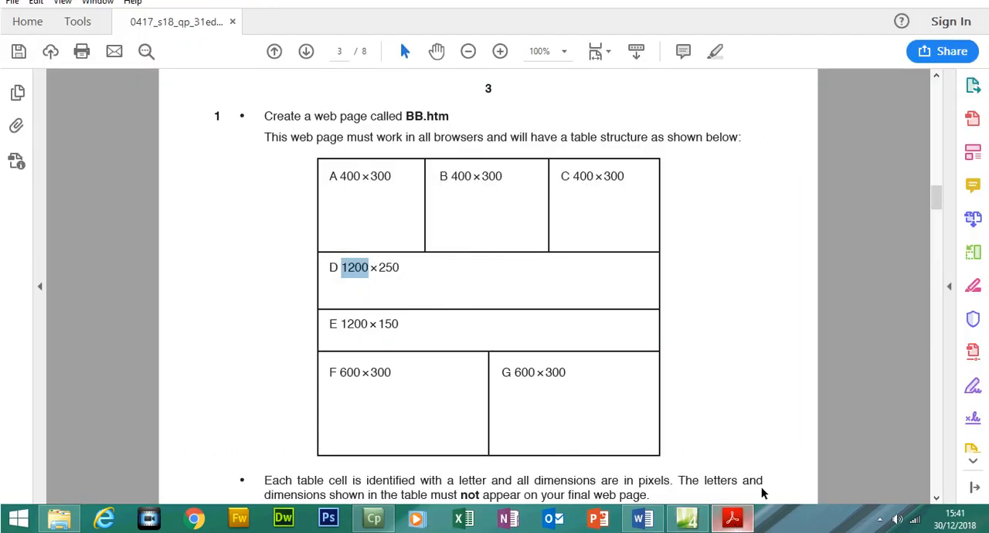
pyautogui.moveTo(939, 223); pyautogui.dragTo(939, 228)
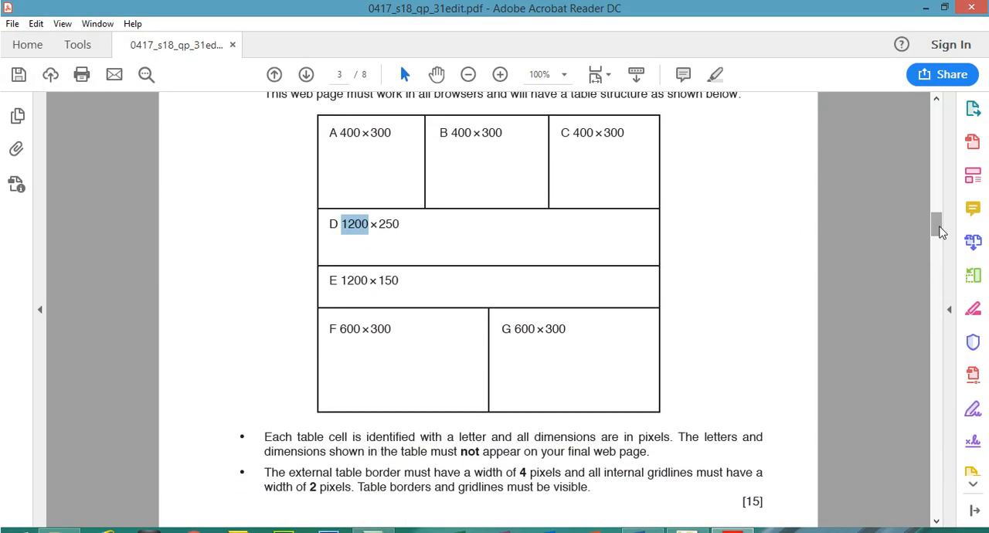
pyautogui.moveTo(394, 132); pyautogui.dragTo(340, 133)
pyautogui.moveTo(504, 132); pyautogui.dragTo(452, 133)
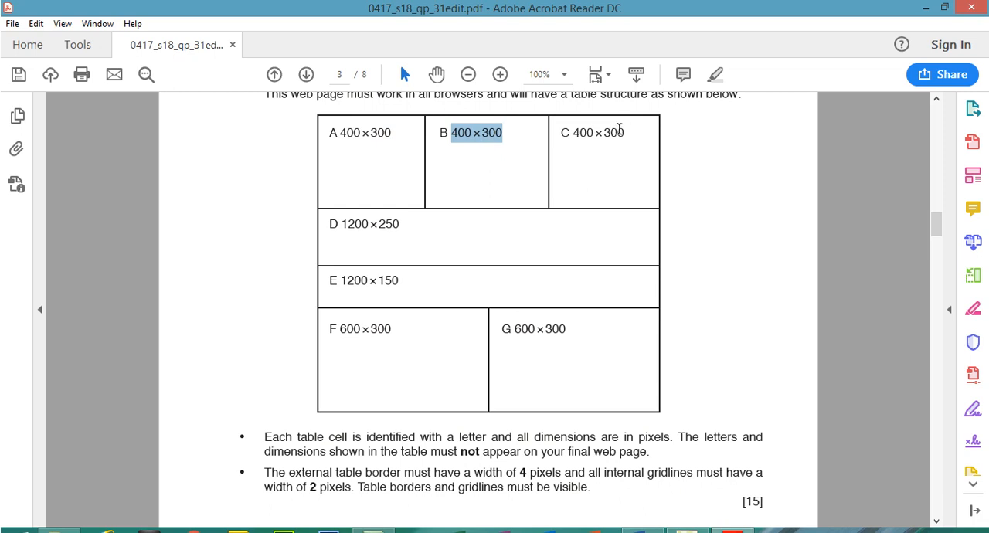
pyautogui.moveTo(626, 132); pyautogui.dragTo(573, 133)
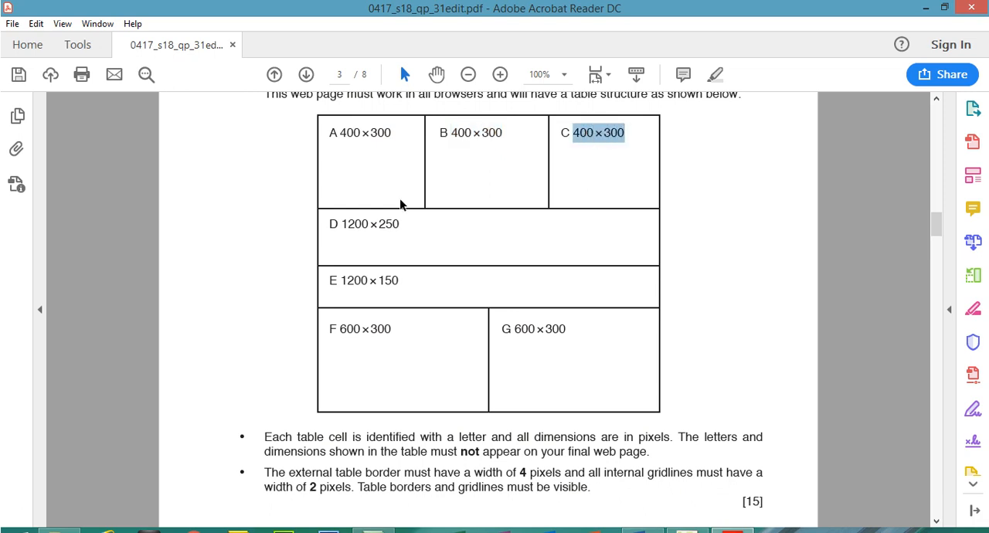
pyautogui.moveTo(402, 224); pyautogui.dragTo(341, 224)
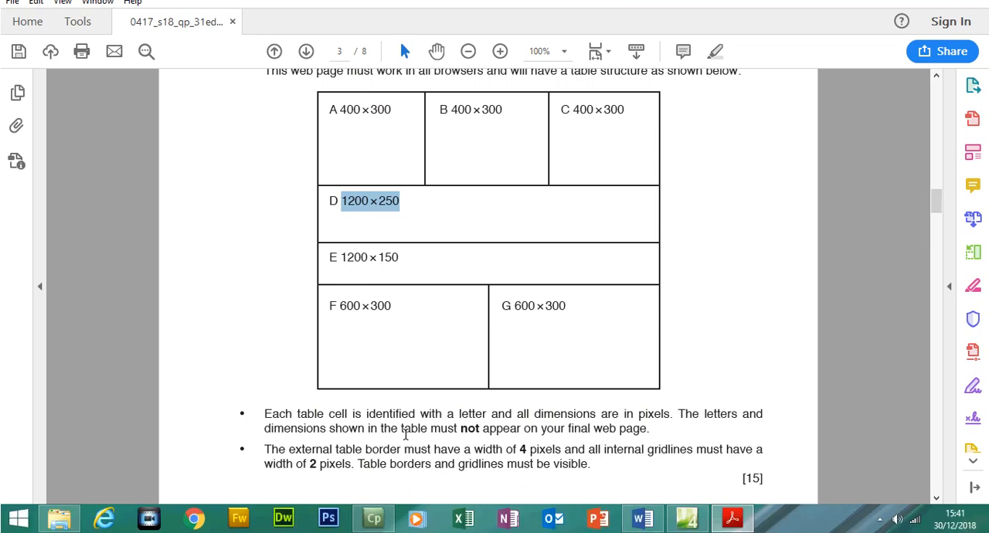
pyautogui.moveTo(289, 450); pyautogui.dragTo(359, 447)
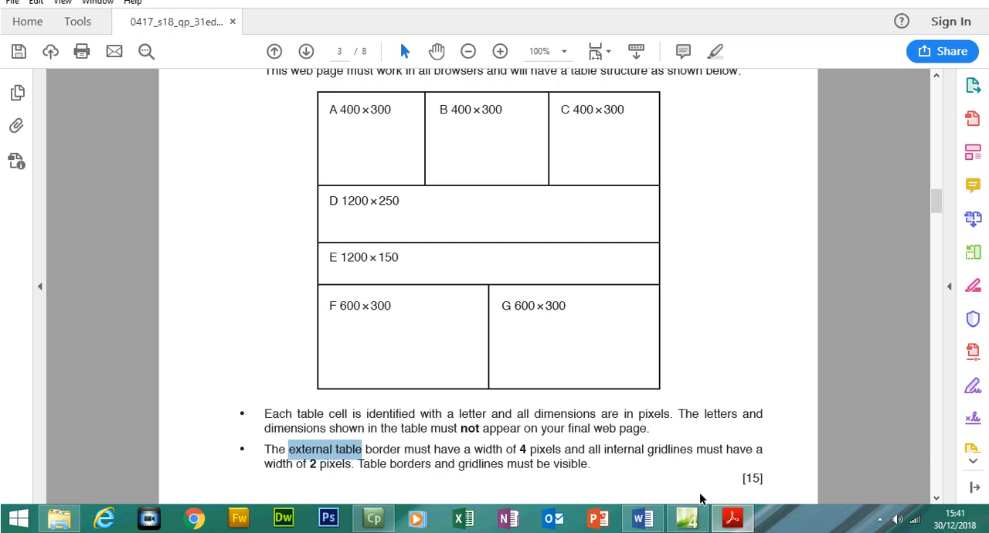
# - Back in Expression Web, set the border size to 1 and insert the table with 4 rows and 3 columns
pyautogui.click(688, 521)
pyautogui.moveTo(436, 244); pyautogui.dragTo(392, 248)
pyautogui.write('1200')
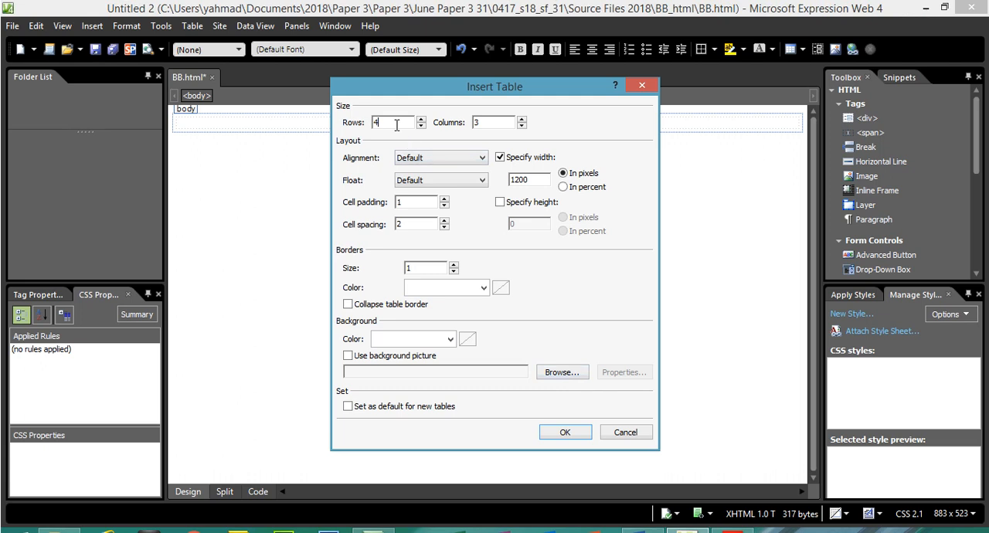
pyautogui.click(397, 125)
pyautogui.write('4')
pyautogui.click(501, 121)
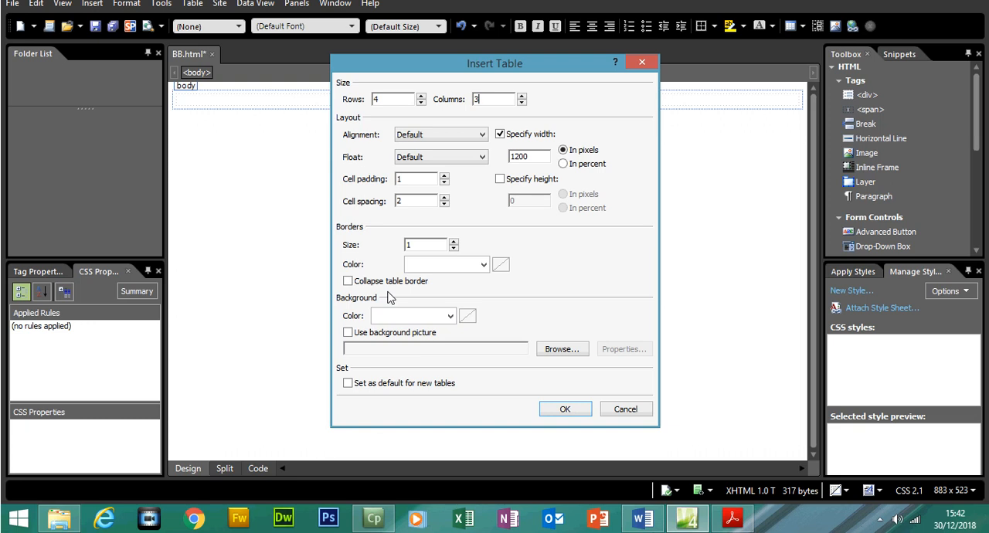
pyautogui.click(565, 409)
# - Narrow the side panels on both sides to widen the page editing area
pyautogui.moveTo(351, 466); pyautogui.dragTo(327, 468)
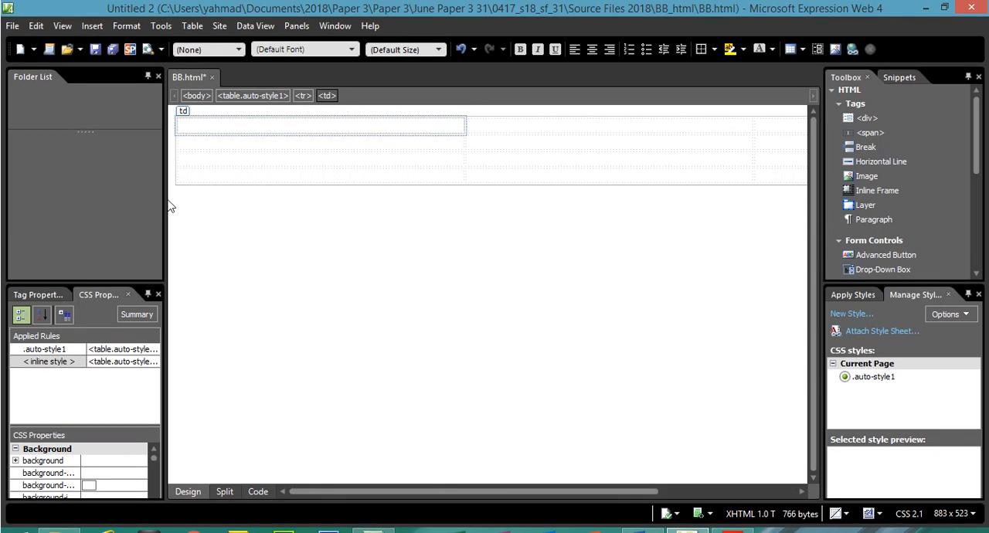
pyautogui.moveTo(164, 190); pyautogui.dragTo(37, 211)
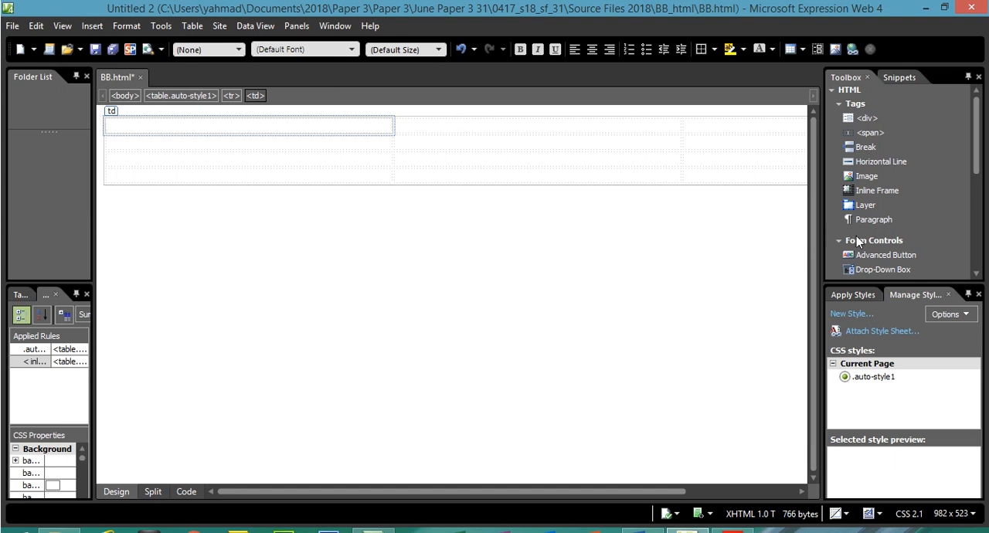
pyautogui.moveTo(824, 229); pyautogui.dragTo(900, 232)
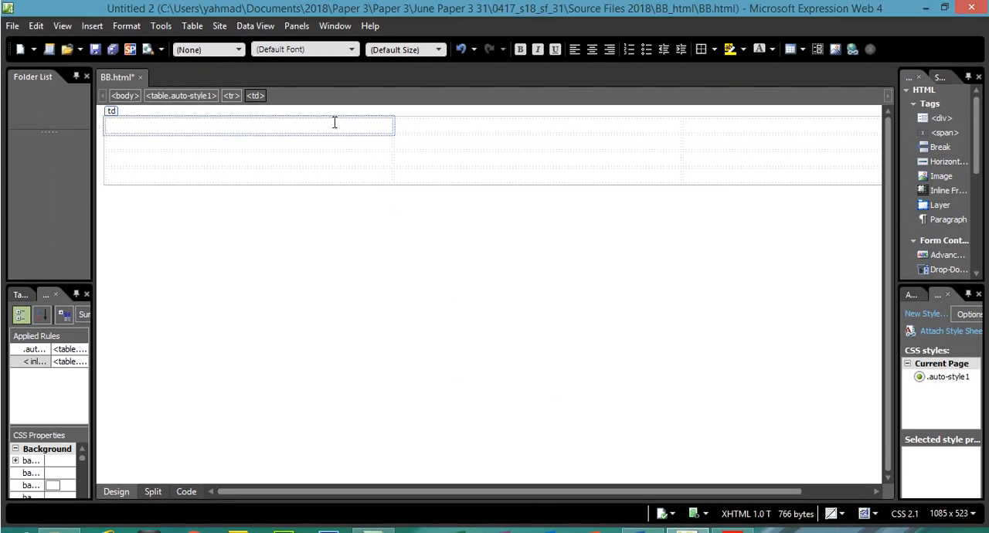
# - Check the inserted table's structure by highlighting cells in each row and then each full column
pyautogui.moveTo(335, 123); pyautogui.dragTo(553, 131)
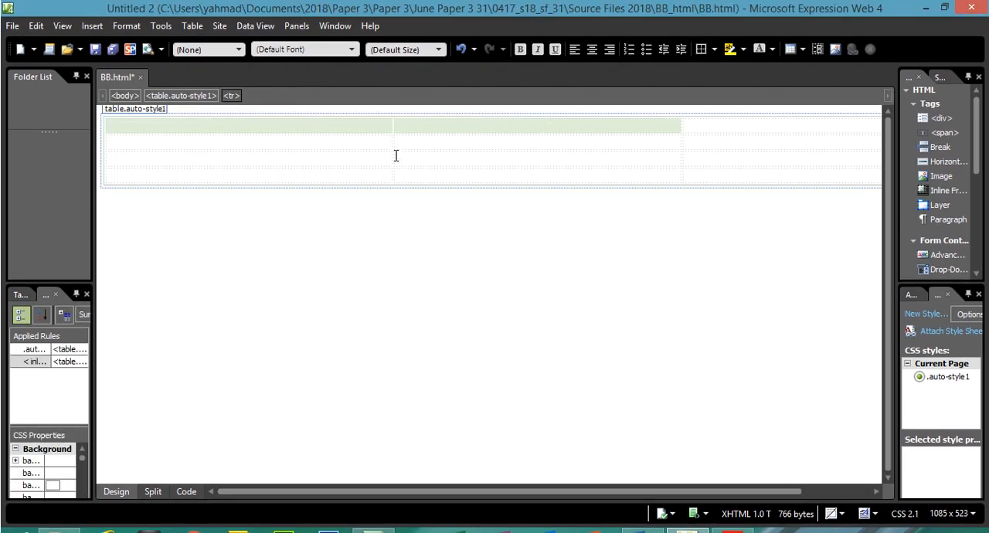
pyautogui.moveTo(368, 146); pyautogui.dragTo(459, 142)
pyautogui.moveTo(380, 157); pyautogui.dragTo(450, 162)
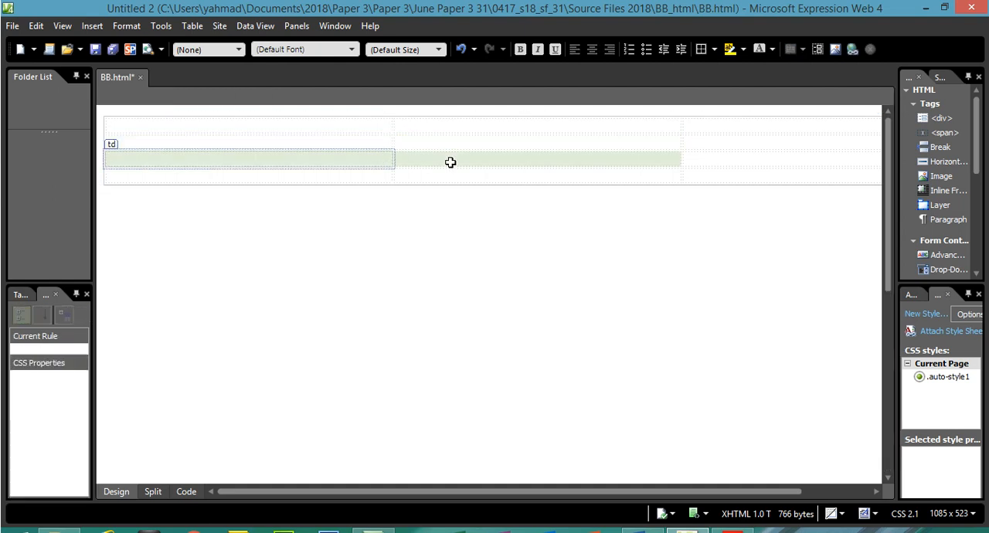
pyautogui.moveTo(377, 167); pyautogui.dragTo(453, 175)
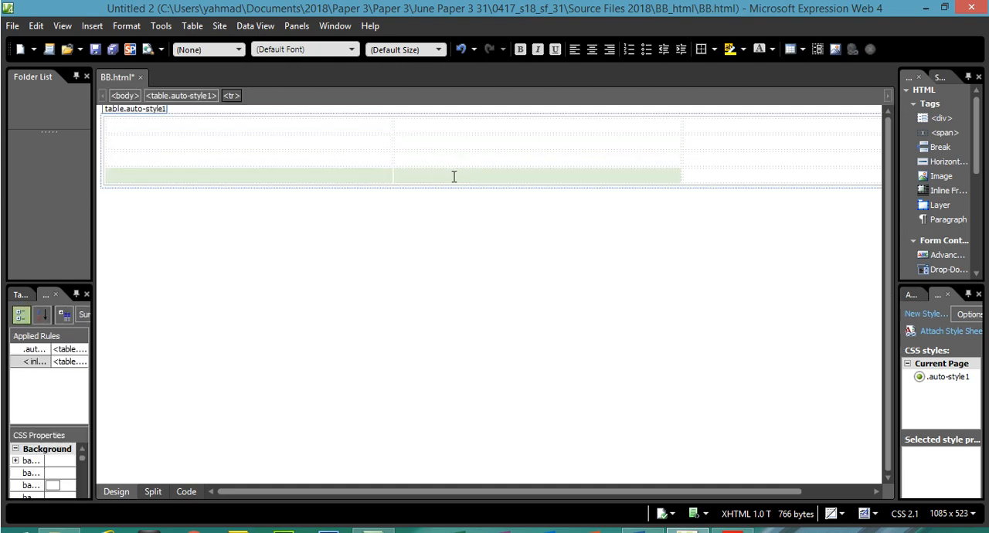
pyautogui.click(364, 126)
pyautogui.moveTo(364, 126); pyautogui.dragTo(360, 170)
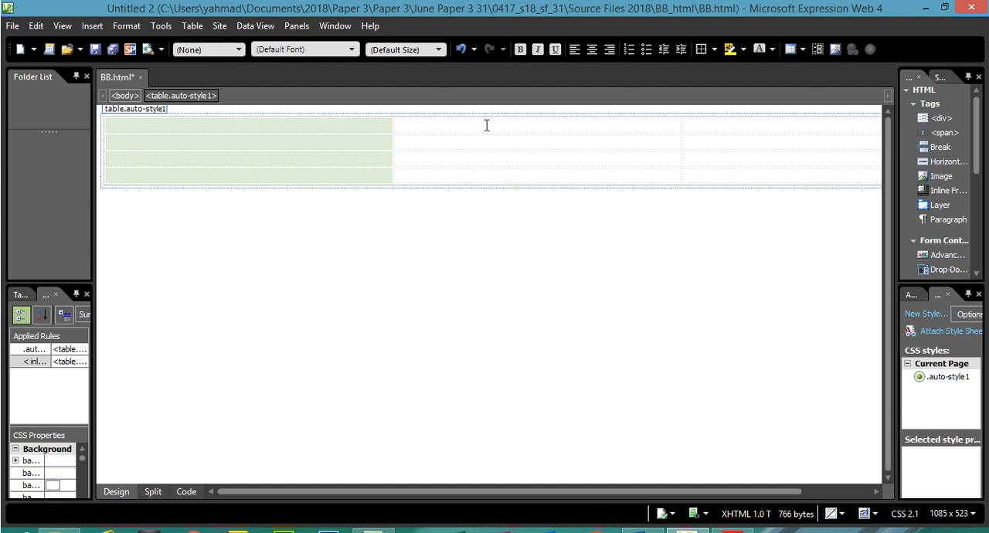
pyautogui.moveTo(487, 125); pyautogui.dragTo(482, 173)
pyautogui.click(703, 127)
pyautogui.moveTo(703, 127); pyautogui.dragTo(700, 170)
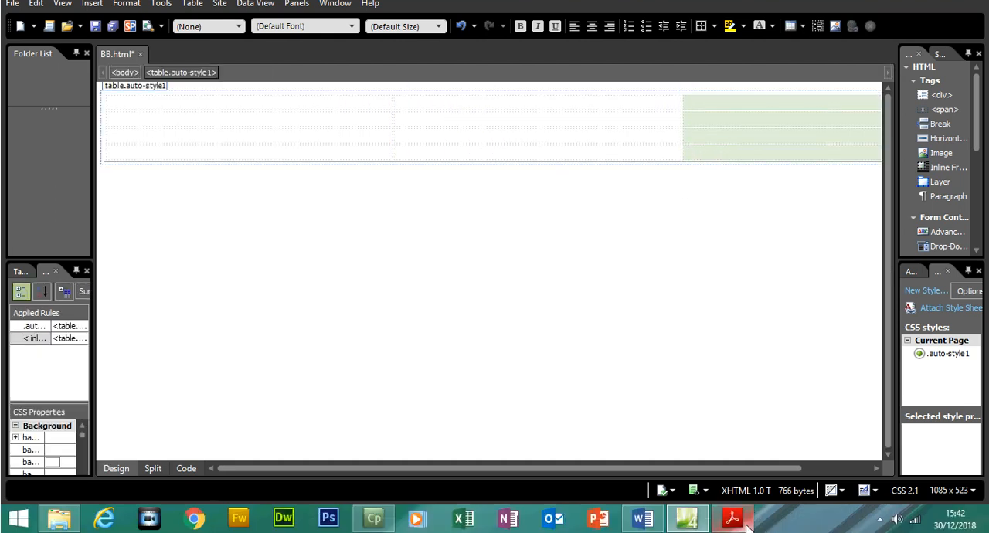
# - Switch to the Acrobat Reader question paper and check the dimensions of full-width cells D and E
pyautogui.click(742, 522)
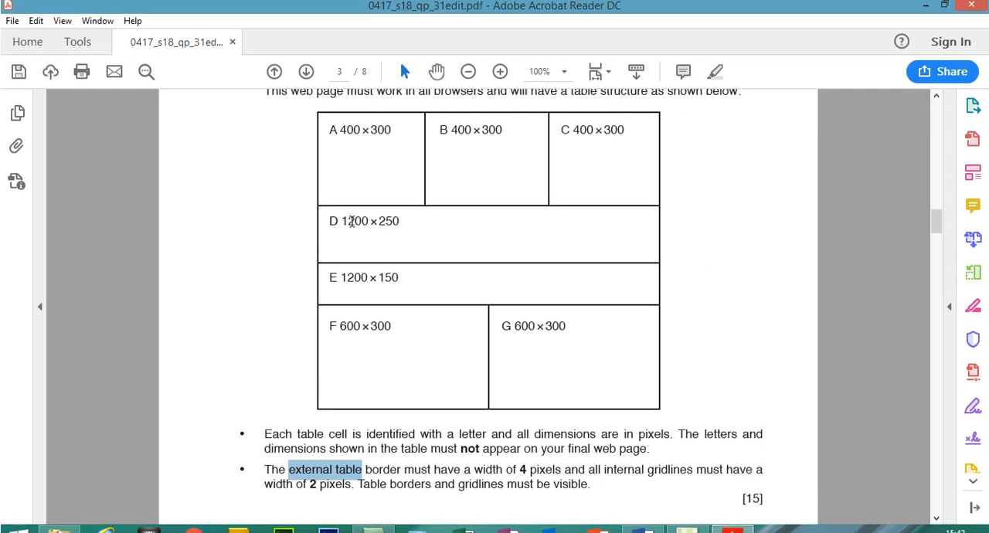
pyautogui.moveTo(343, 222); pyautogui.dragTo(402, 221)
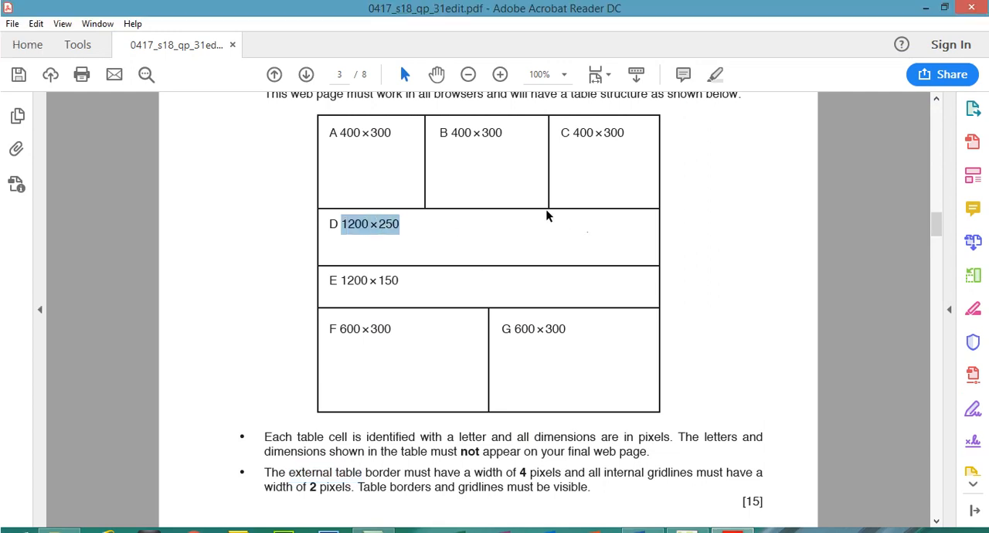
pyautogui.moveTo(340, 279); pyautogui.dragTo(400, 280)
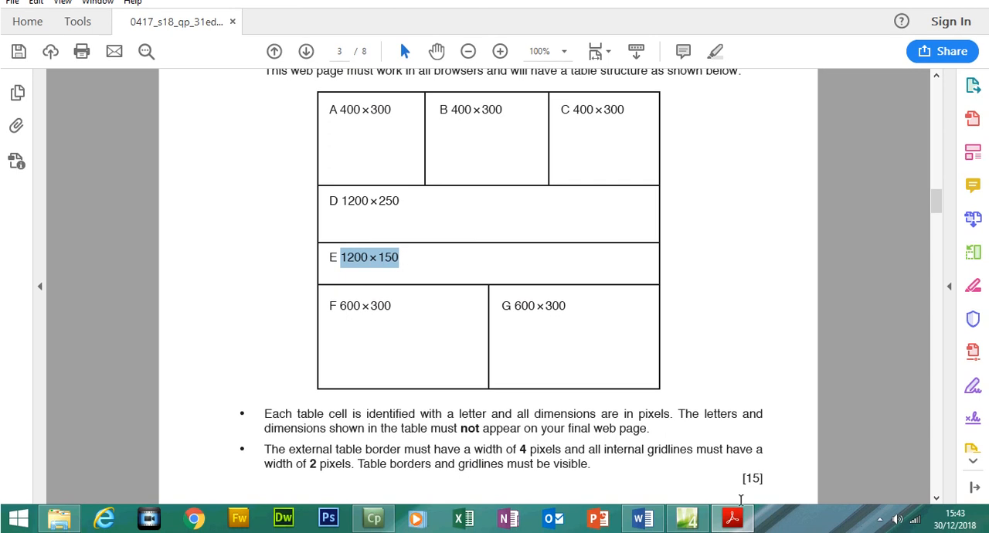
# - Switch back to Expression Web and merge the three cells of the table's second row into one full-width cell
pyautogui.hotkey('alt', 'Tab')
pyautogui.moveTo(289, 143); pyautogui.dragTo(701, 143)
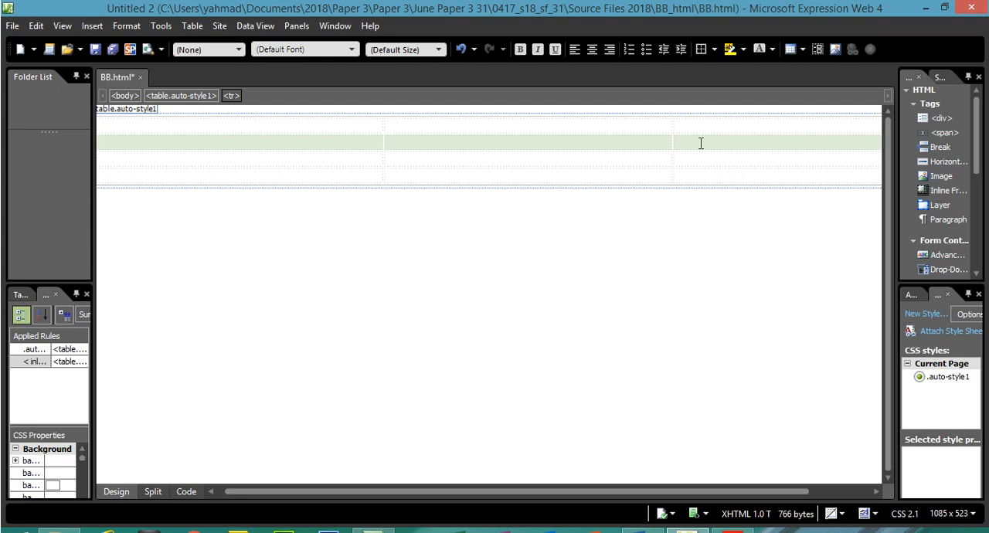
pyautogui.rightClick(701, 143)
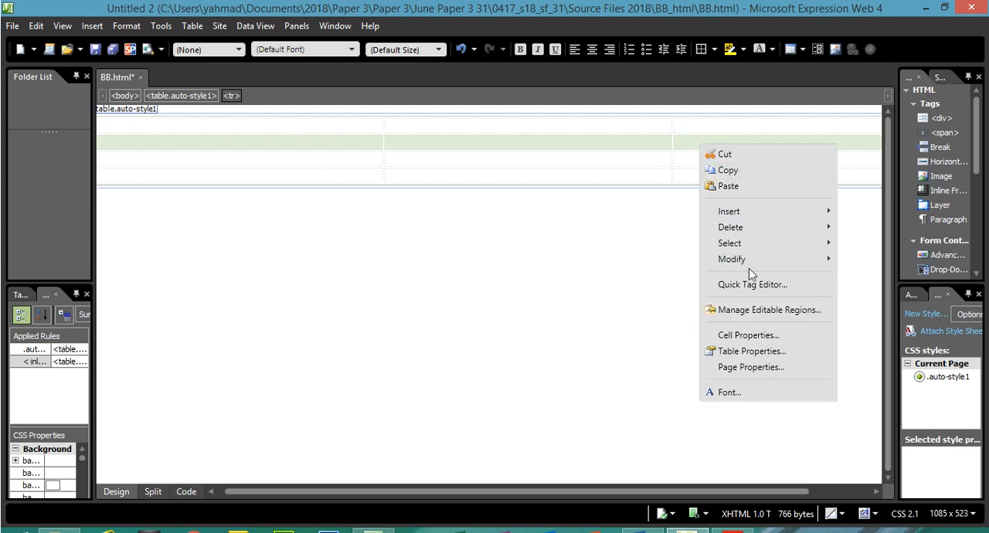
pyautogui.moveTo(749, 265)
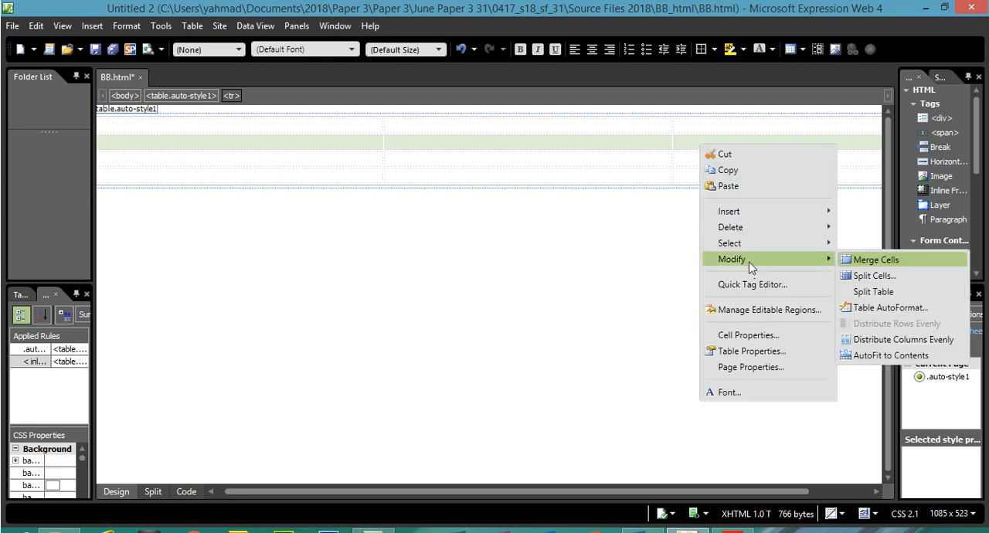
pyautogui.click(876, 261)
pyautogui.click(500, 295)
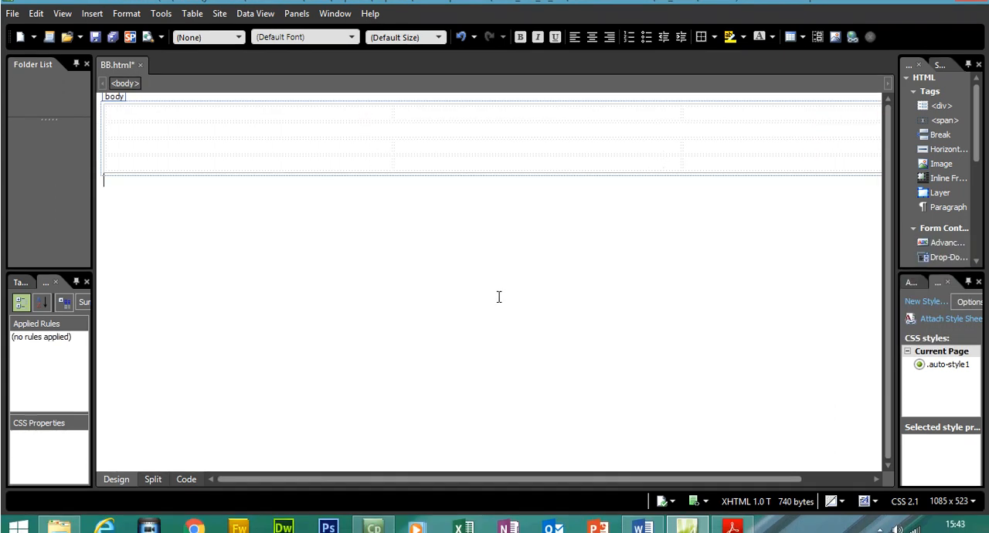
pyautogui.click(410, 141)
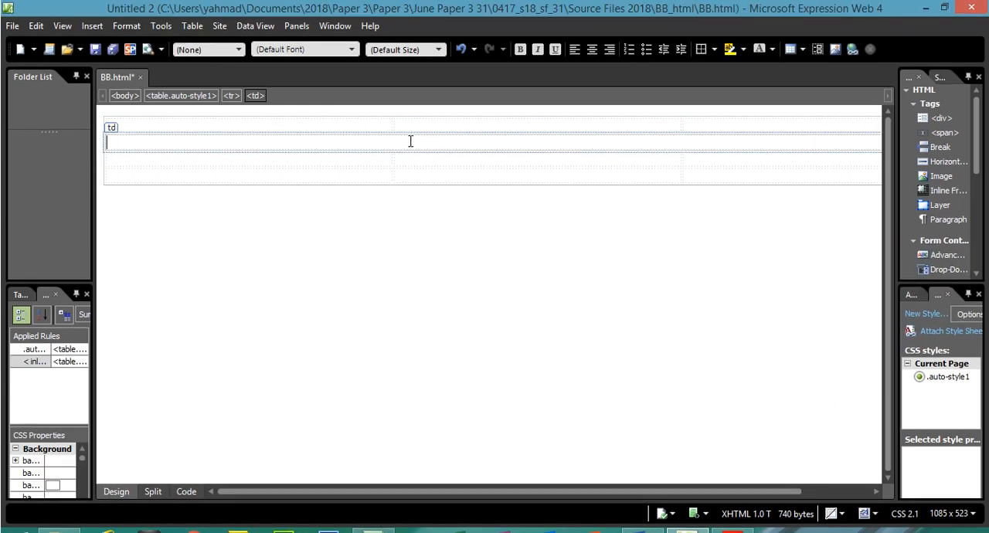
# - Merge the three cells of the table's third row into one full-width cell and check both merged rows
pyautogui.moveTo(322, 162); pyautogui.dragTo(738, 164)
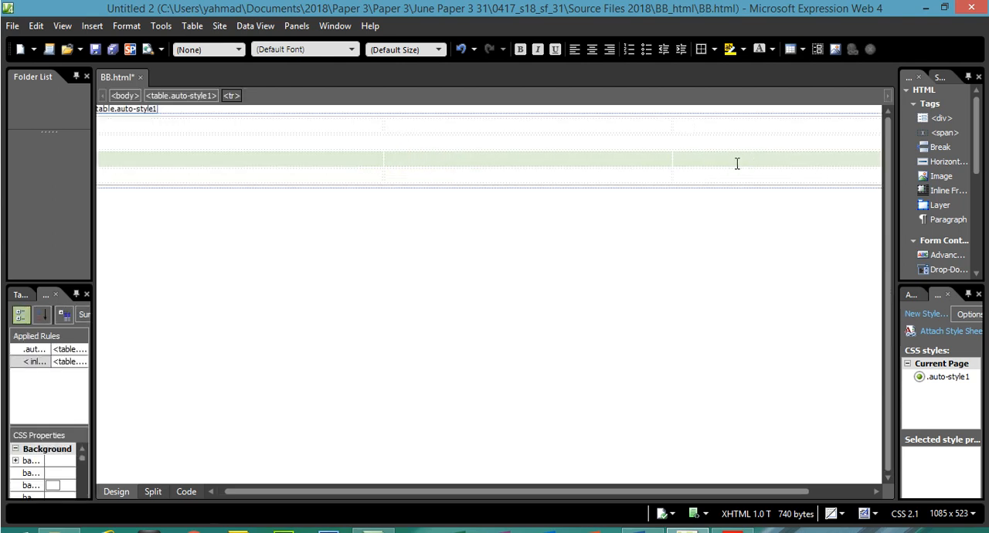
pyautogui.rightClick(737, 164)
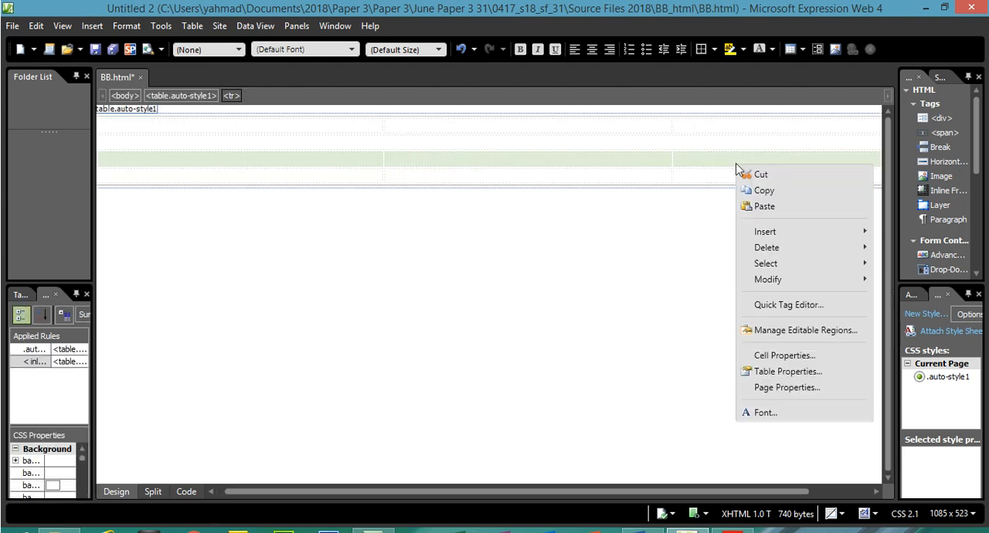
pyautogui.moveTo(800, 279)
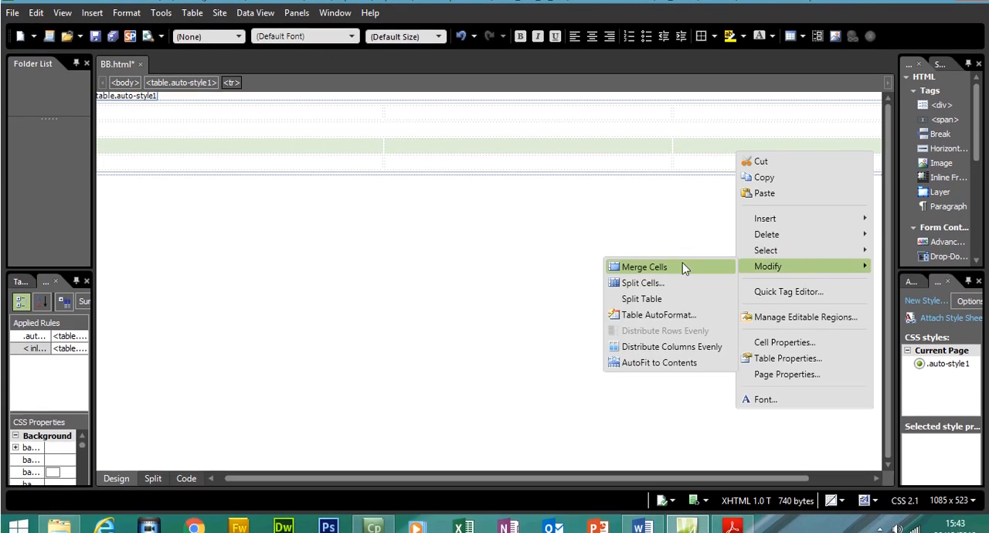
pyautogui.click(666, 269)
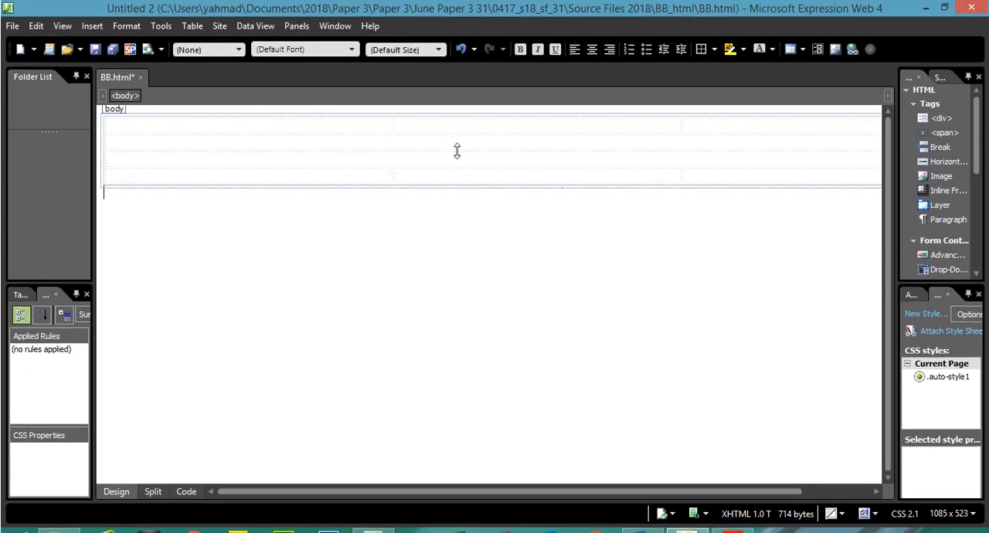
pyautogui.click(457, 127)
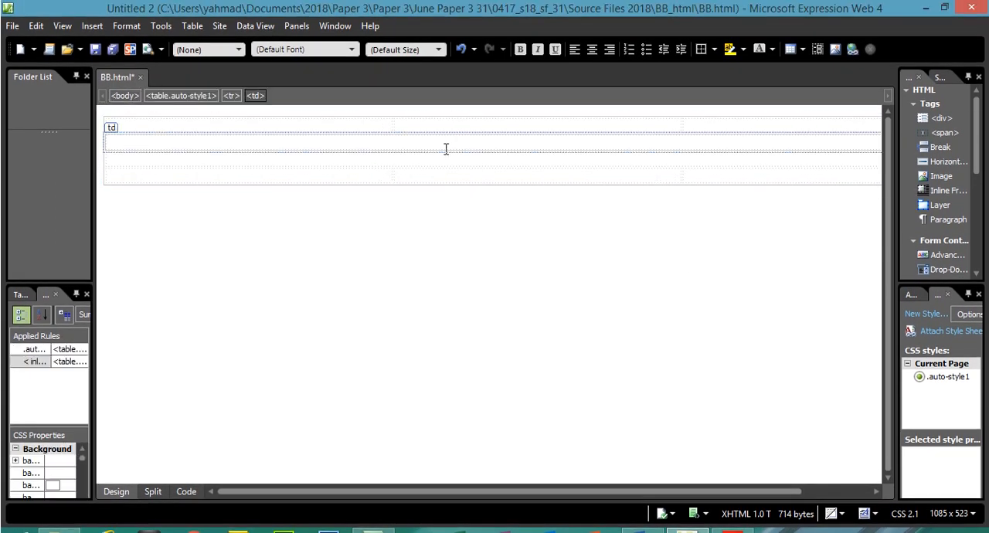
pyautogui.click(444, 159)
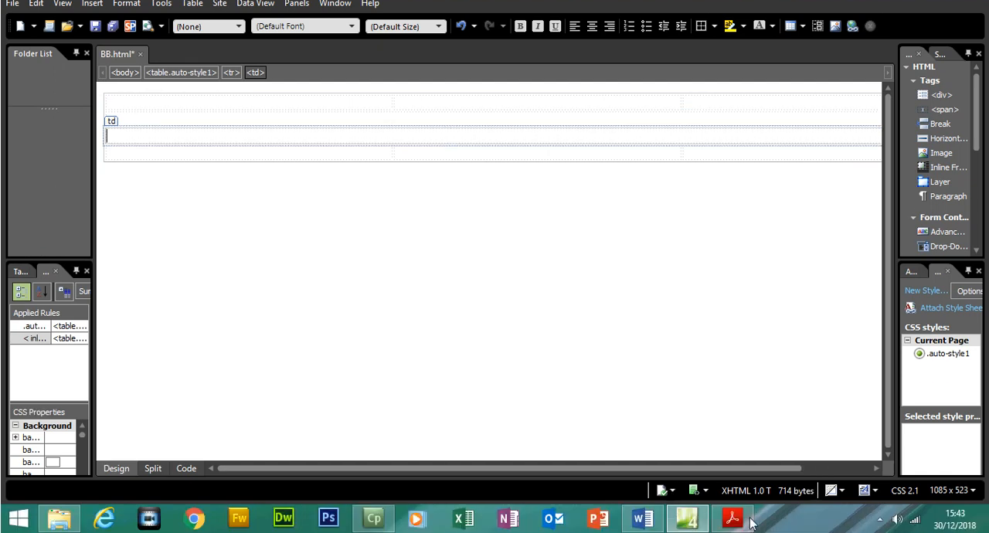
# - Switch to the Acrobat Reader question paper and check the dimensions of cell A in the table diagram
pyautogui.click(732, 518)
pyautogui.moveTo(393, 108); pyautogui.dragTo(340, 109)
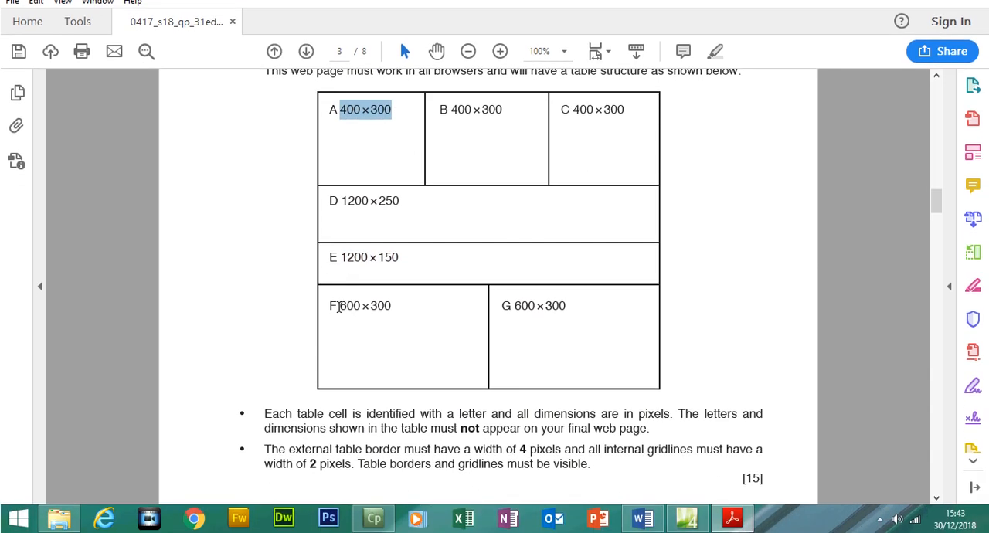
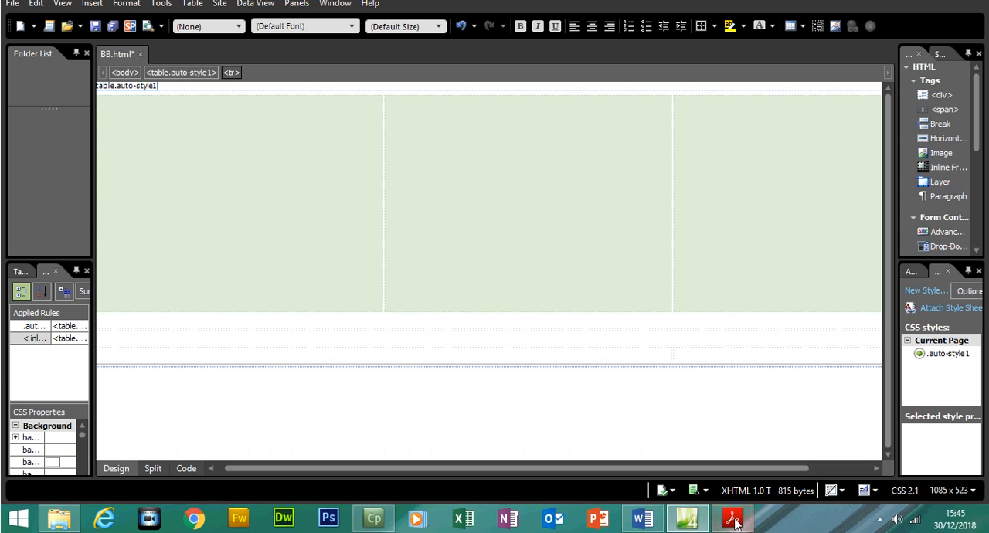
# - Switch to the Acrobat Reader question paper and check the heights of cells D and E in the table diagram
pyautogui.click(730, 521)
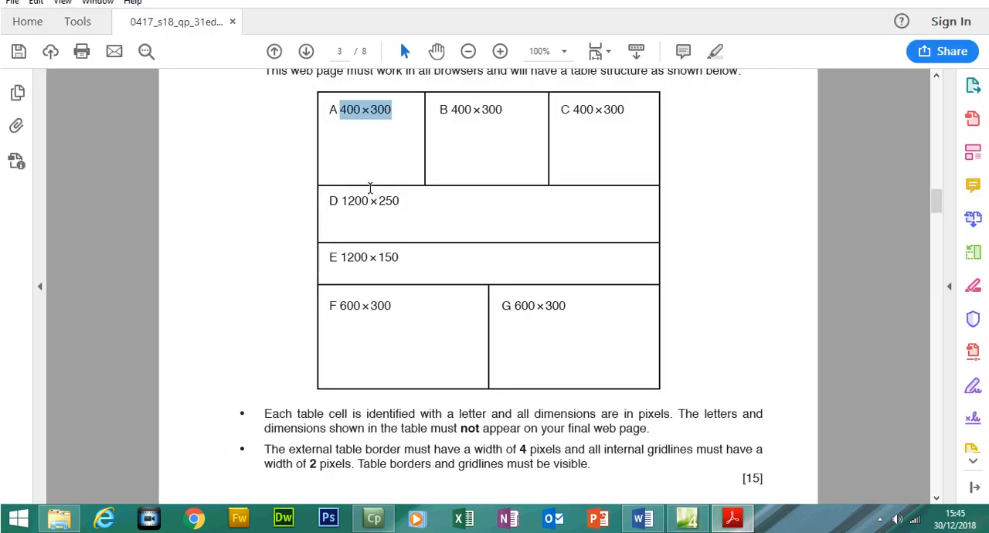
pyautogui.moveTo(342, 201); pyautogui.dragTo(379, 225)
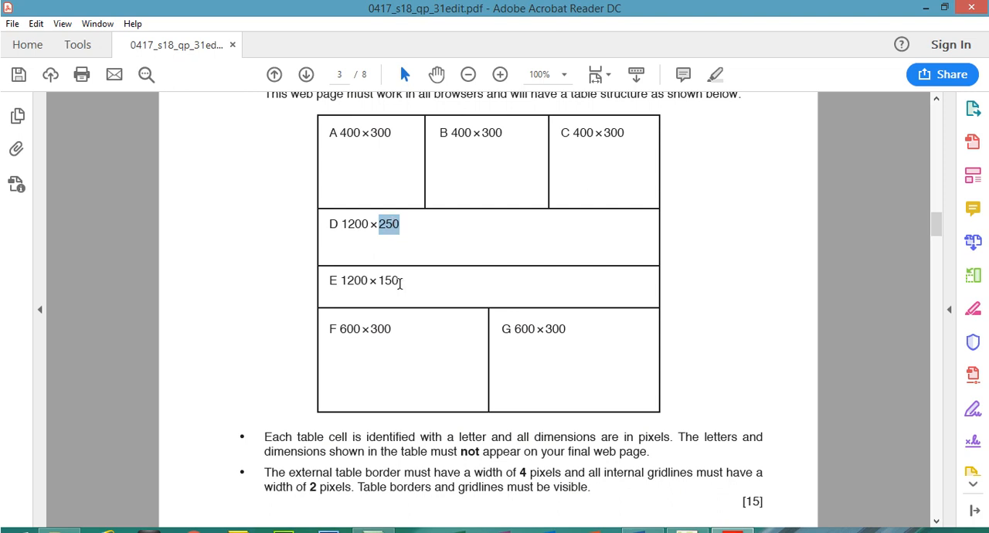
pyautogui.moveTo(399, 281); pyautogui.dragTo(381, 283)
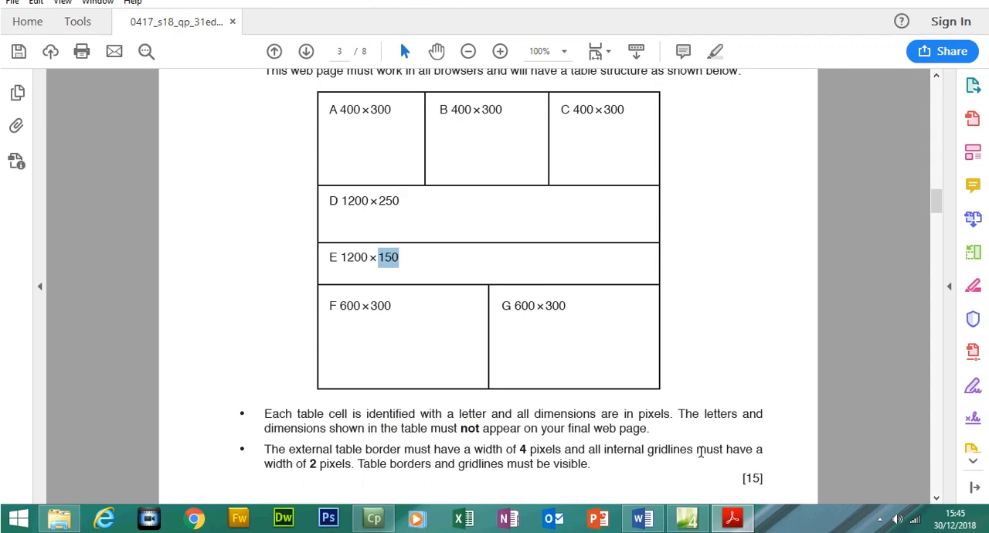
# - Switch back to Expression Web and set the merged second-row cell's height to 250 pixels, rechecking cell D in the question paper
pyautogui.click(686, 518)
pyautogui.click(456, 320)
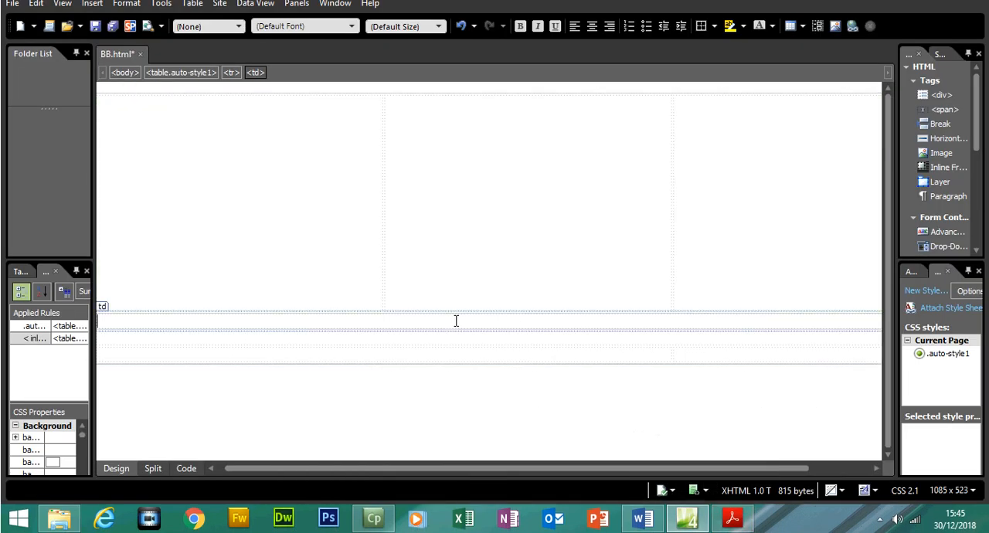
pyautogui.rightClick(456, 321)
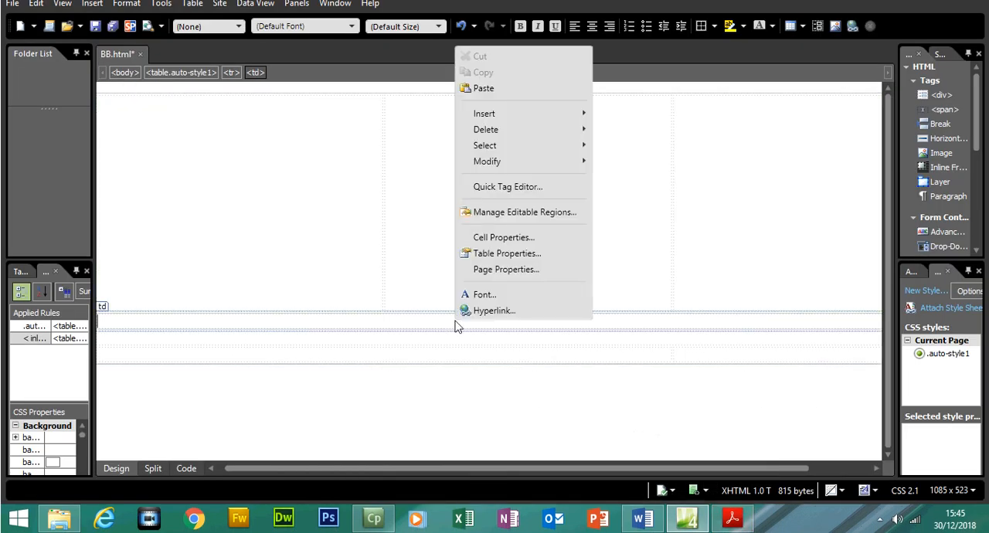
pyautogui.click(496, 236)
pyautogui.click(519, 178)
pyautogui.click(531, 195)
pyautogui.doubleClick(530, 196)
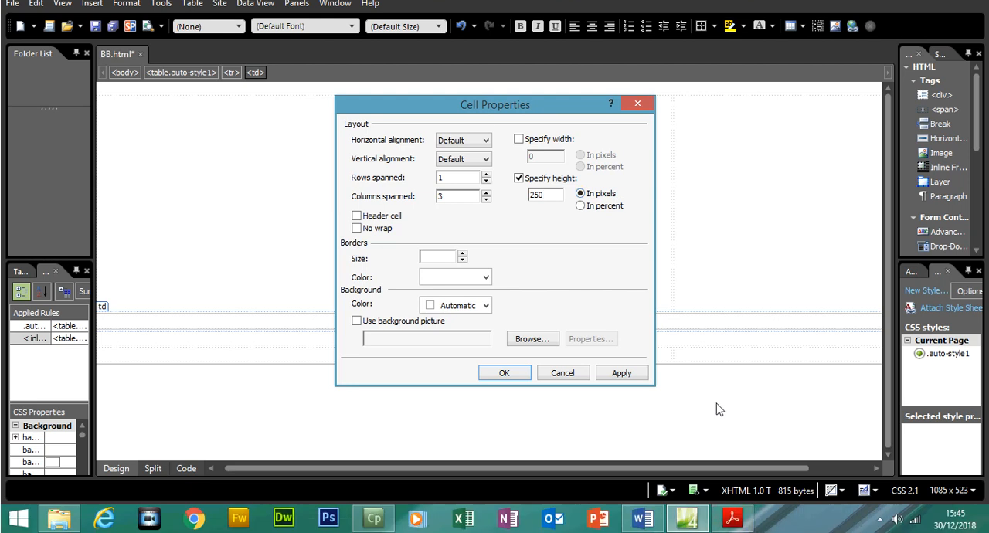
pyautogui.click(732, 518)
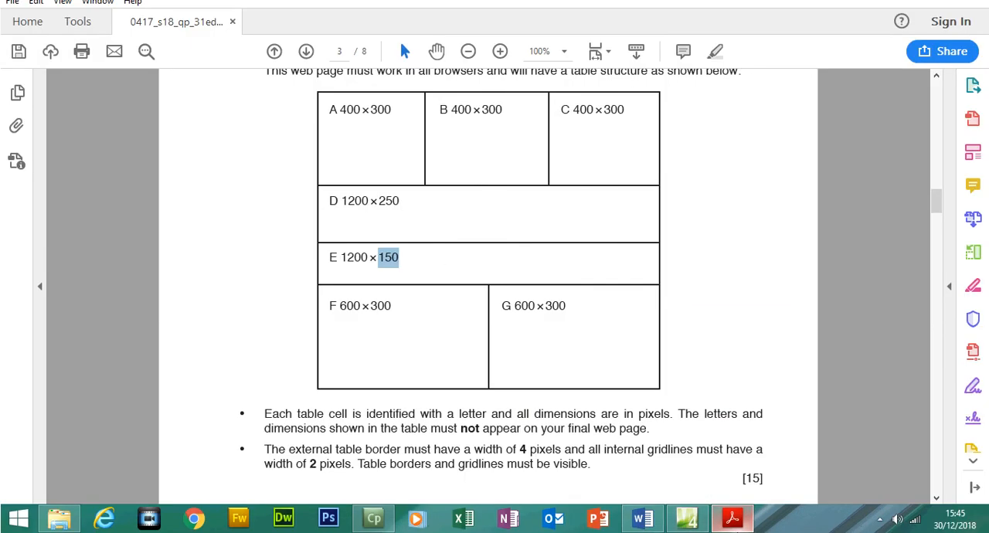
pyautogui.moveTo(401, 201); pyautogui.dragTo(379, 201)
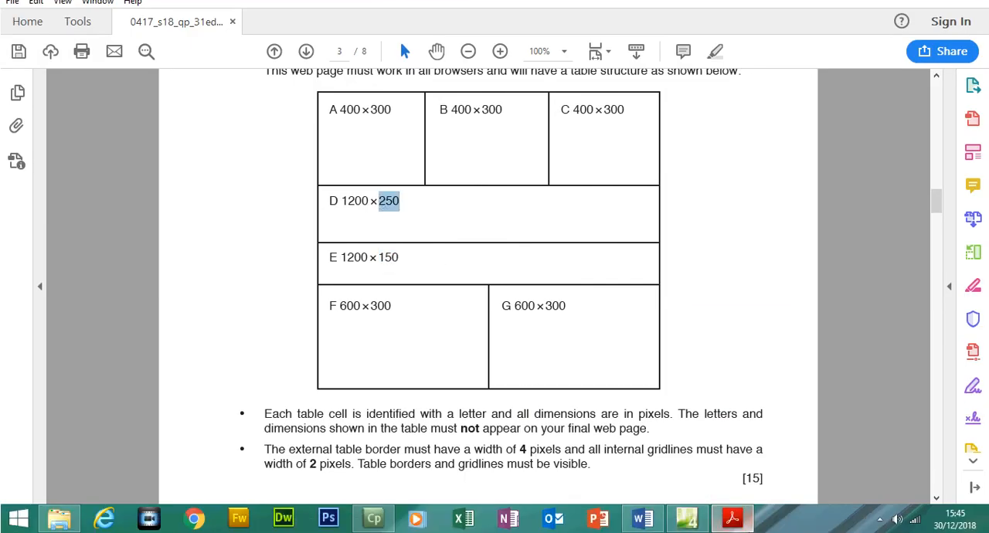
pyautogui.click(740, 519)
pyautogui.click(636, 376)
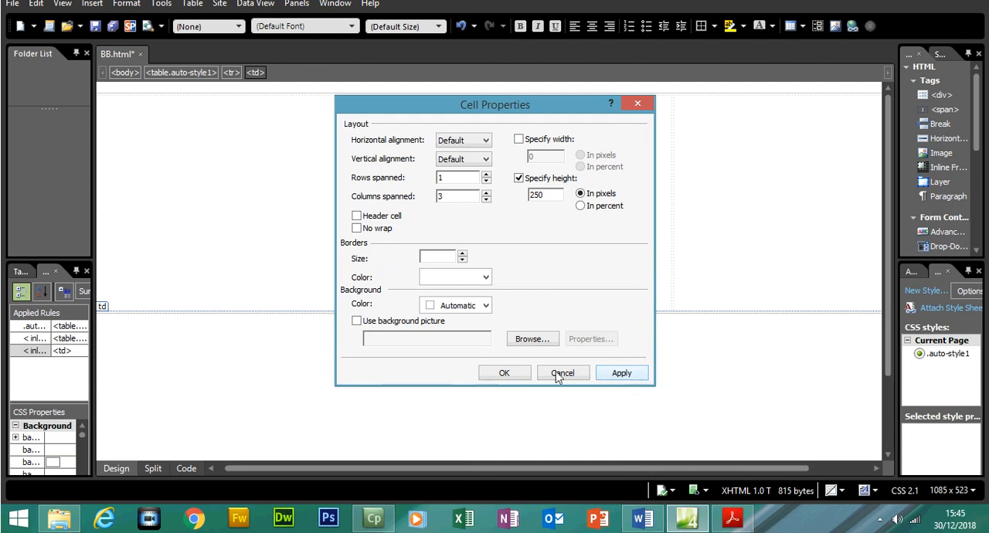
pyautogui.click(505, 372)
# - Set the merged third-row cell's height to 150 pixels, checking cell E's height in the question paper
pyautogui.moveTo(887, 305); pyautogui.dragTo(890, 403)
pyautogui.click(572, 408)
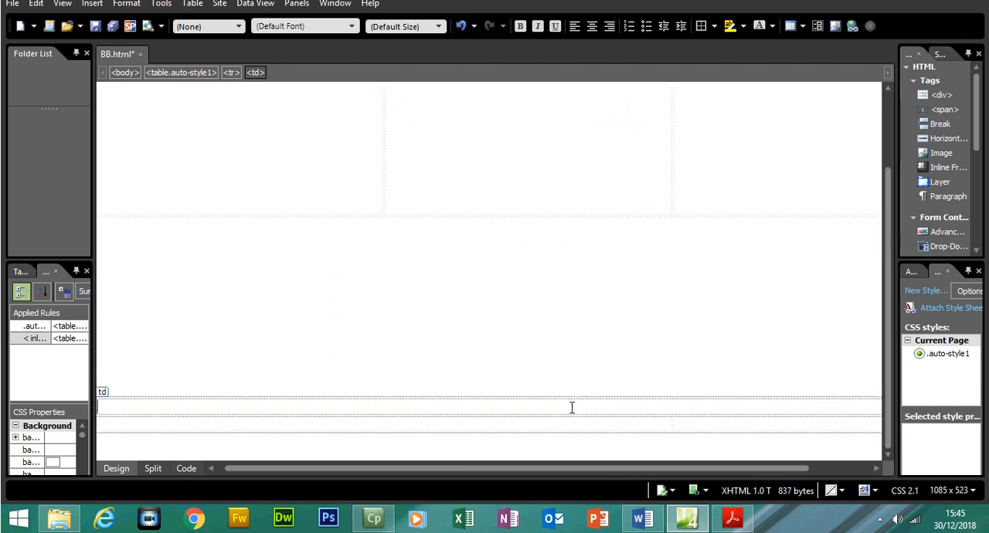
pyautogui.rightClick(572, 407)
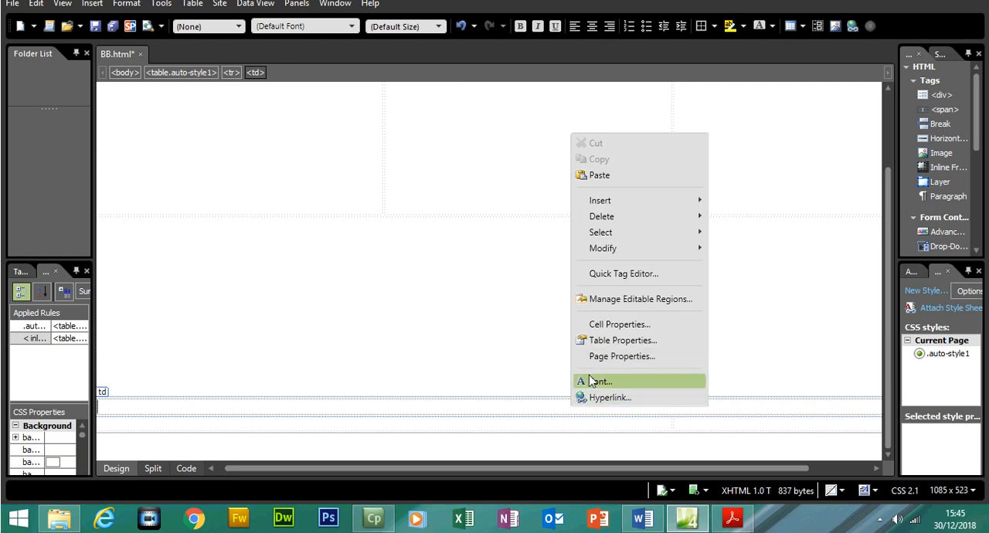
pyautogui.click(617, 325)
pyautogui.click(520, 180)
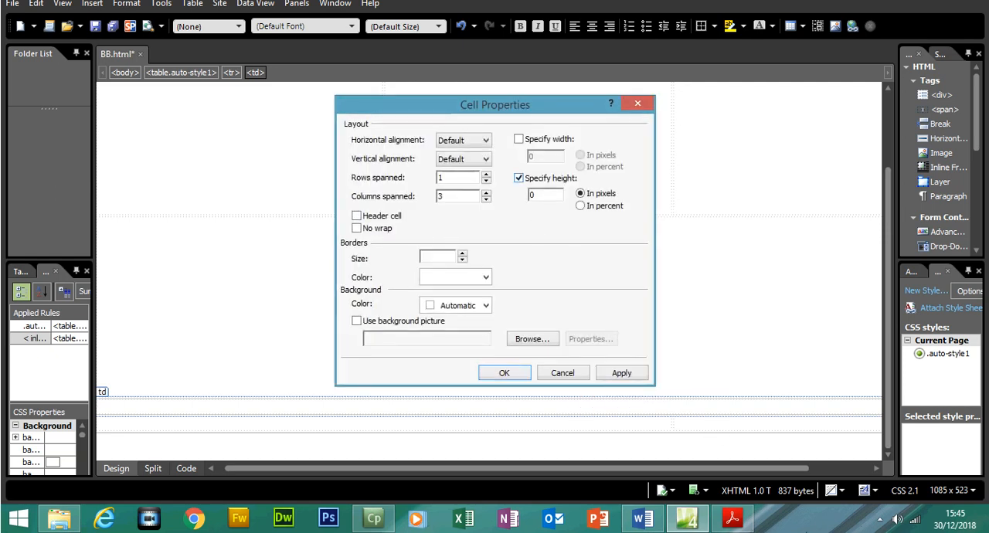
pyautogui.click(732, 518)
pyautogui.moveTo(401, 258); pyautogui.dragTo(378, 258)
pyautogui.click(687, 518)
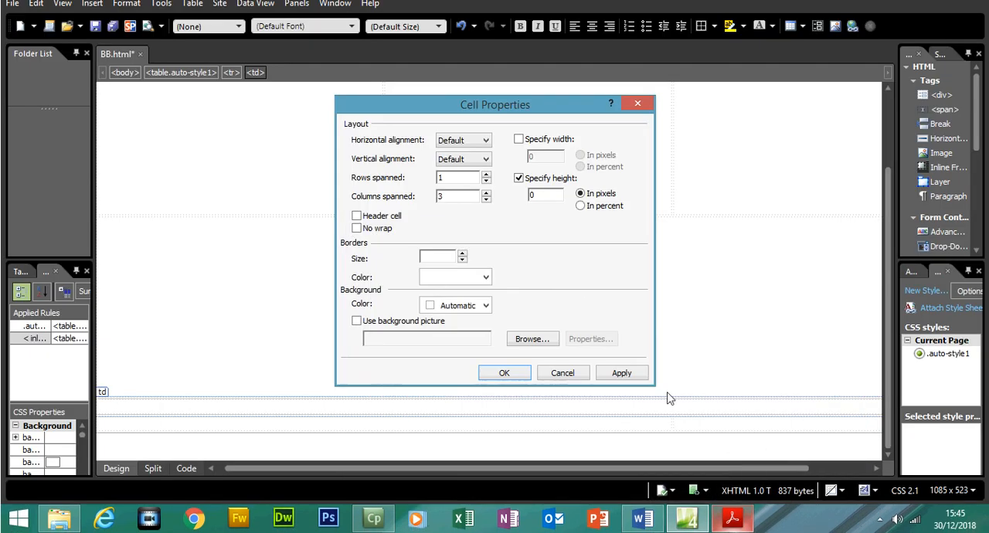
pyautogui.doubleClick(539, 195)
pyautogui.write('15')
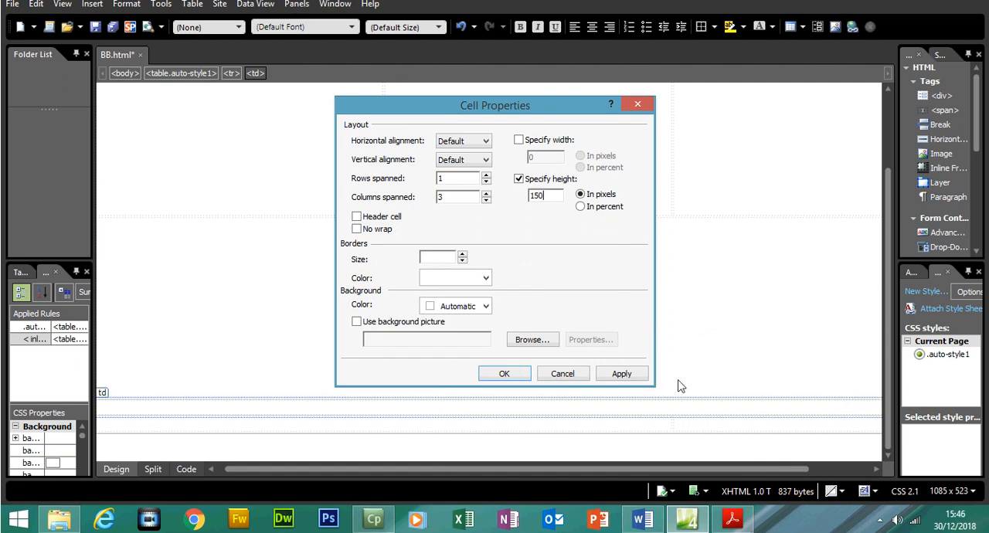
pyautogui.click(622, 374)
pyautogui.click(517, 373)
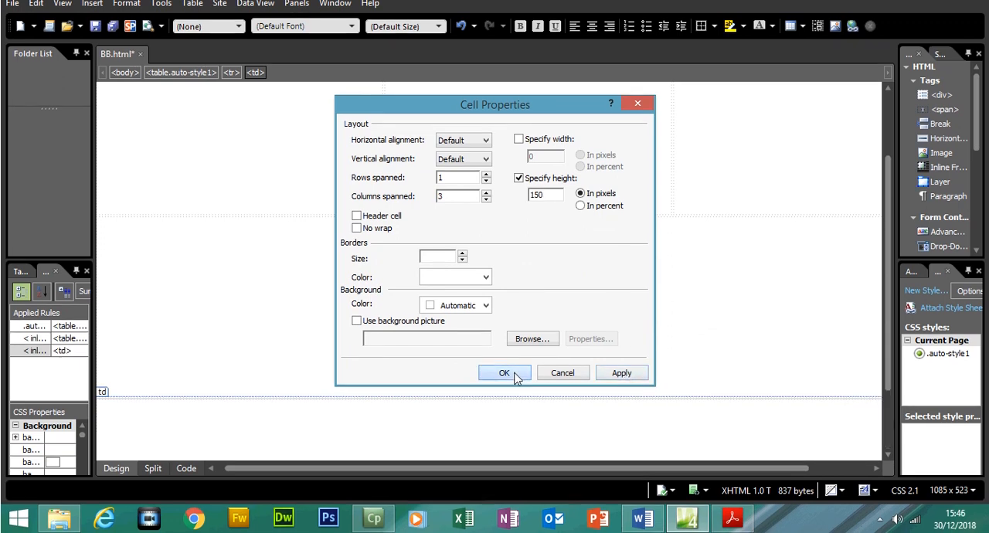
# - Check the dimensions of cells F and G in the Acrobat Reader question paper and return to Expression Web
pyautogui.moveTo(890, 312); pyautogui.dragTo(898, 375)
pyautogui.click(735, 521)
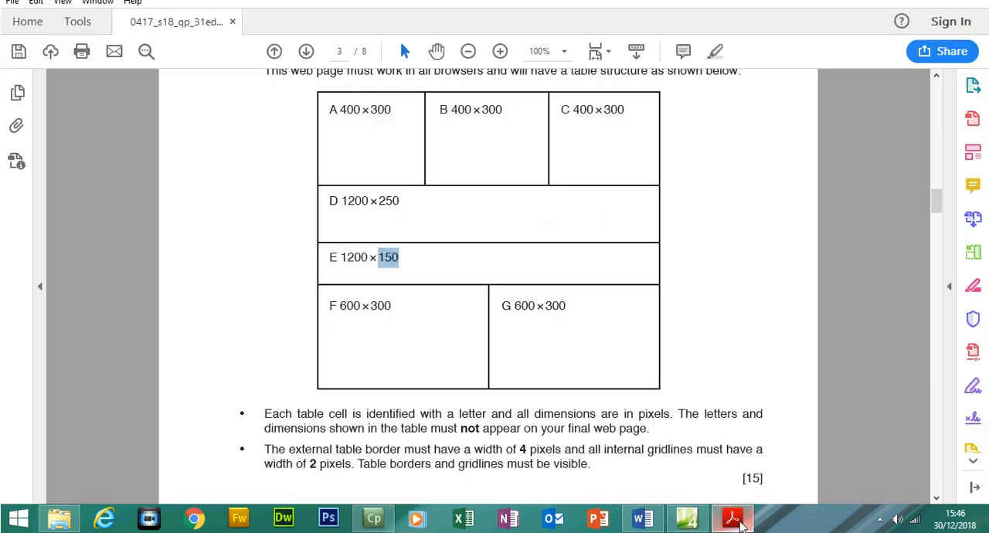
pyautogui.moveTo(340, 306); pyautogui.dragTo(550, 310)
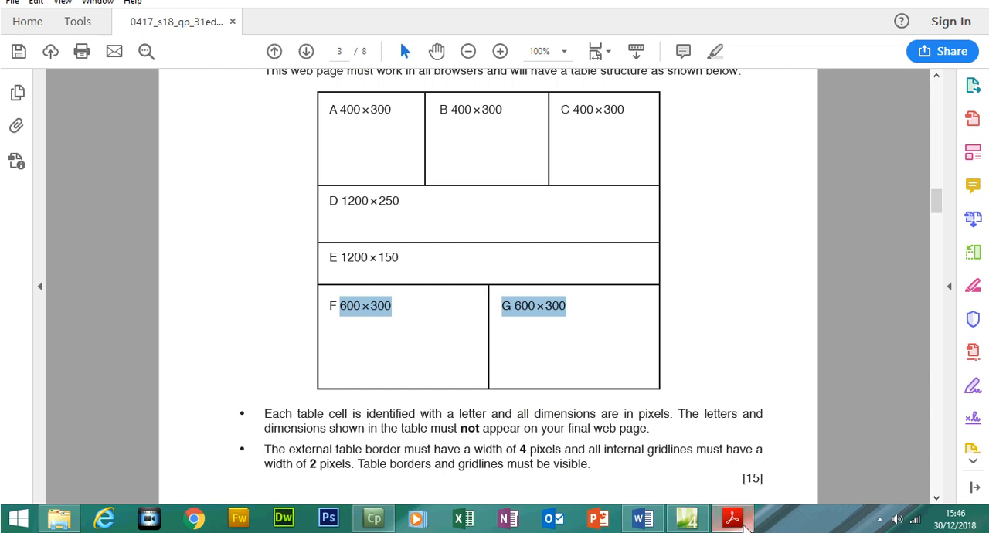
pyautogui.click(687, 518)
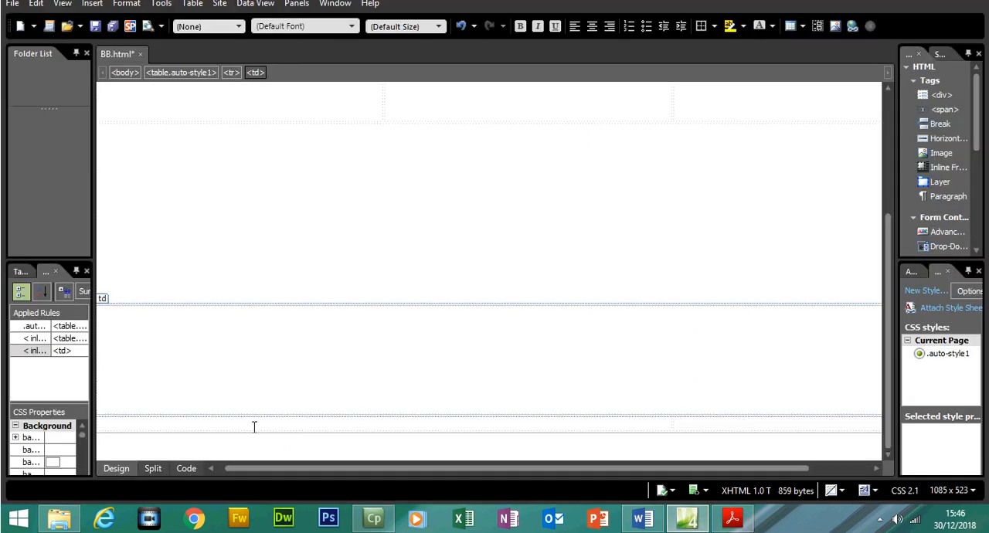
pyautogui.click(284, 426)
pyautogui.moveTo(497, 427); pyautogui.dragTo(723, 432)
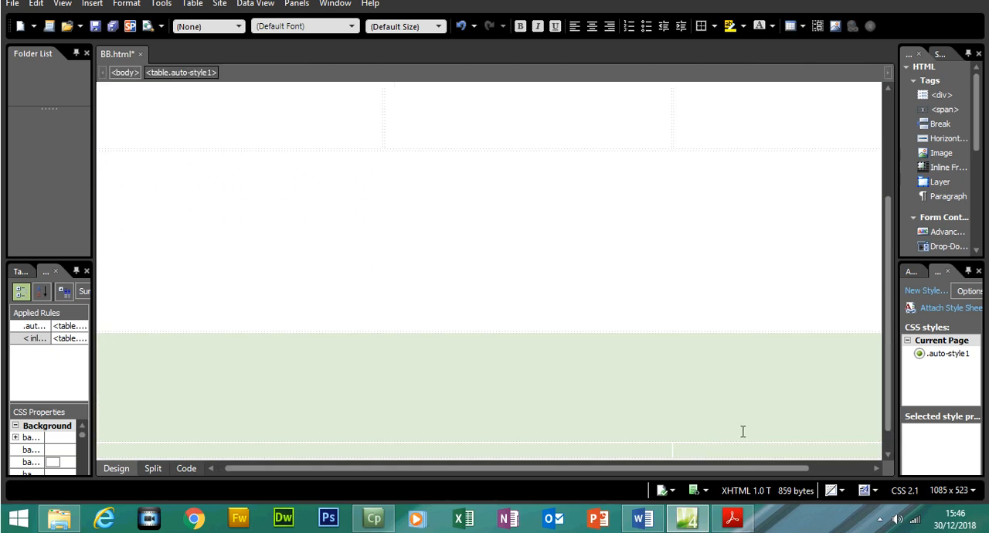
pyautogui.scroll(-1, 892, 338)
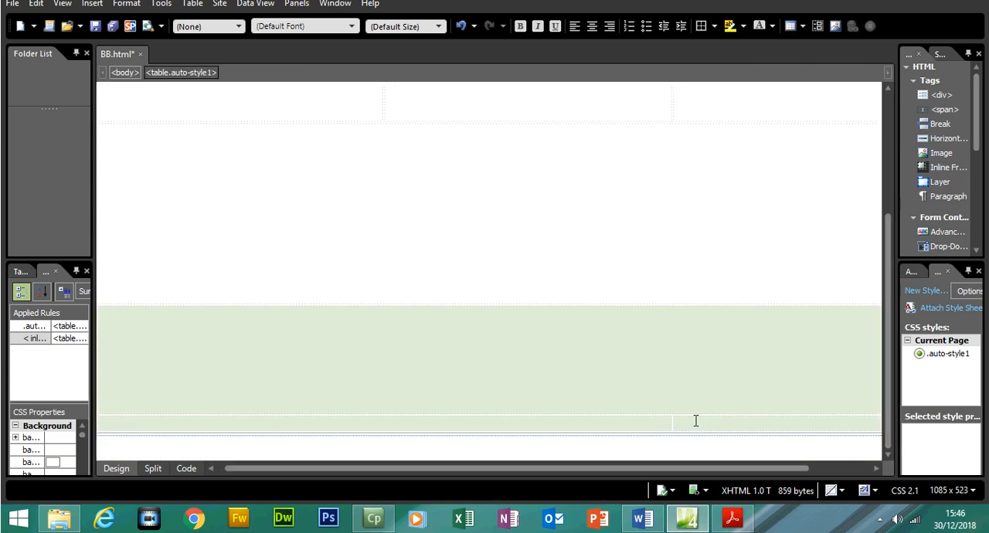
# - Set both cells of the table's bottom row to a width of 600 pixels and a height of 300 pixels
pyautogui.click(695, 423)
pyautogui.moveTo(700, 423); pyautogui.dragTo(618, 388)
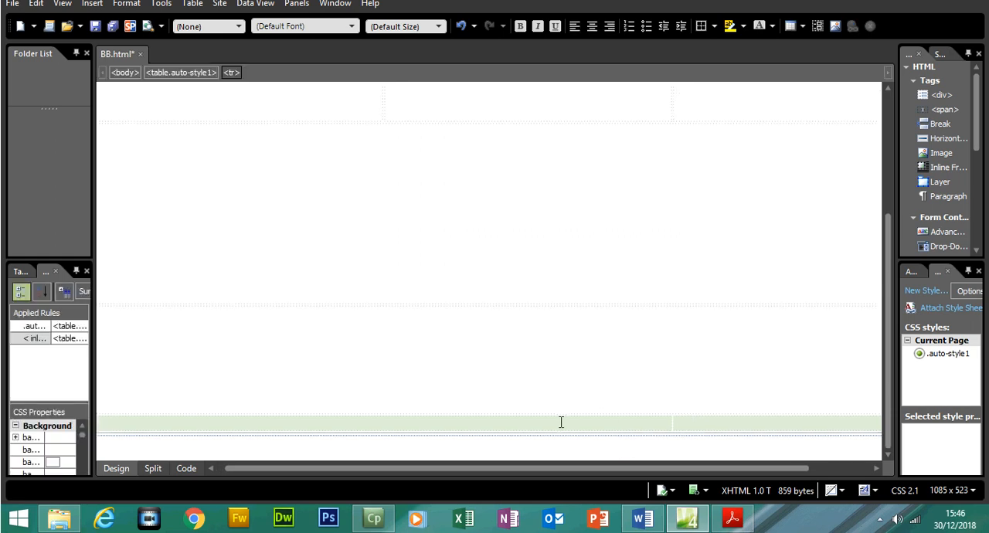
pyautogui.moveTo(759, 468); pyautogui.dragTo(594, 471)
pyautogui.rightClick(470, 423)
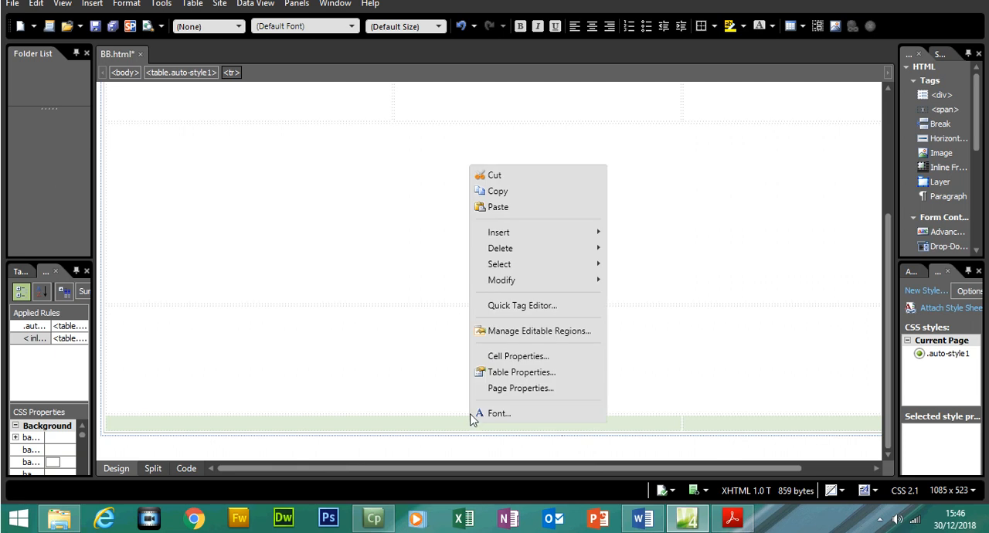
pyautogui.click(508, 358)
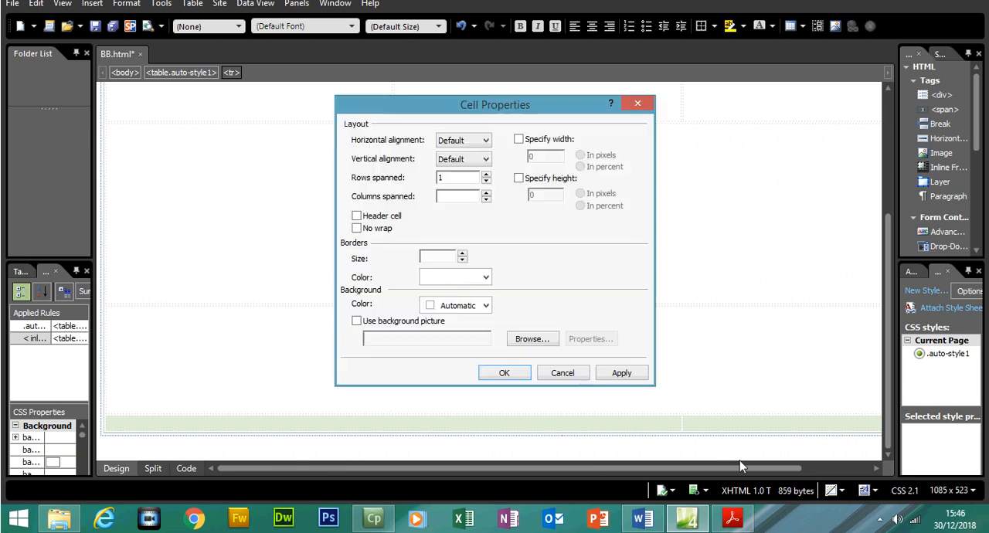
pyautogui.click(738, 523)
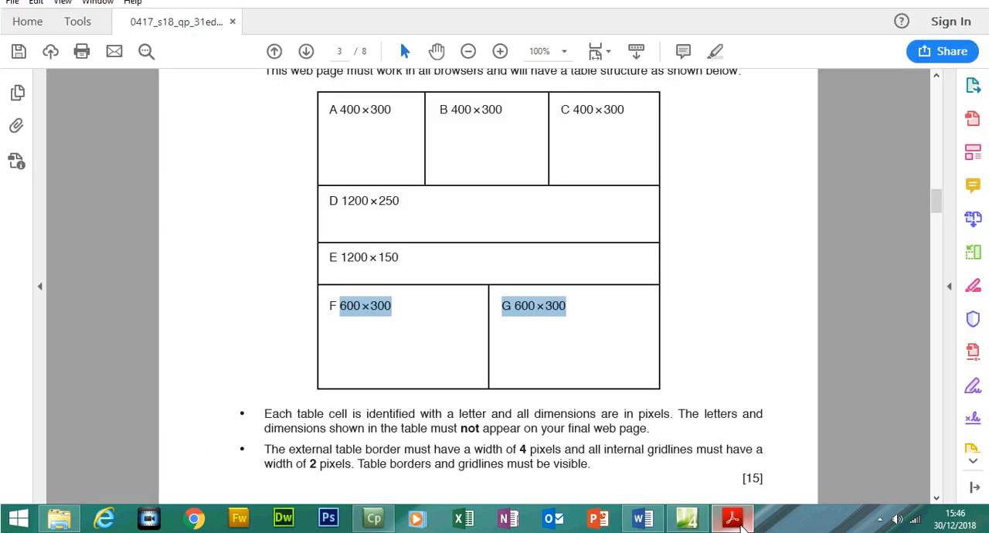
pyautogui.click(740, 524)
pyautogui.click(545, 164)
pyautogui.click(536, 199)
pyautogui.doubleClick(532, 179)
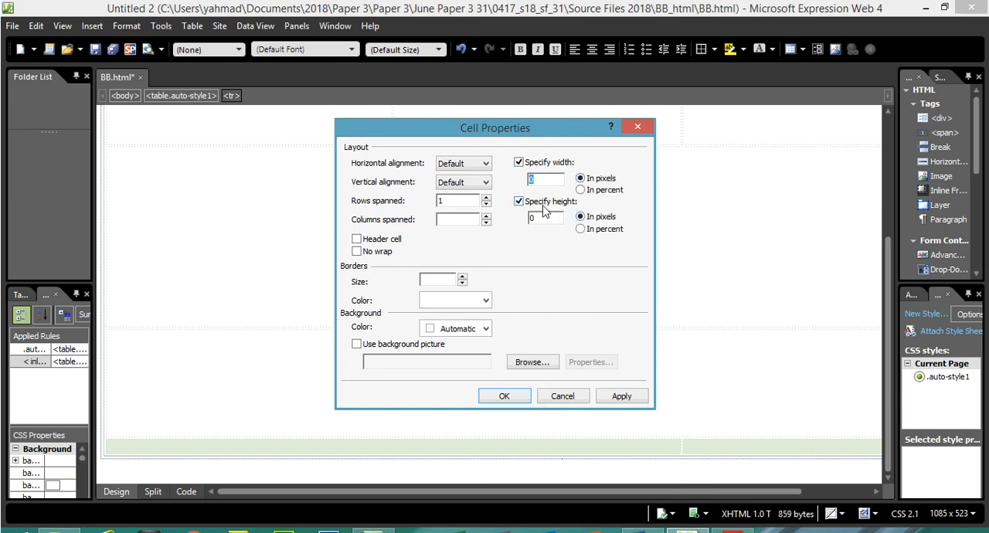
pyautogui.write('600')
pyautogui.moveTo(547, 218); pyautogui.dragTo(516, 219)
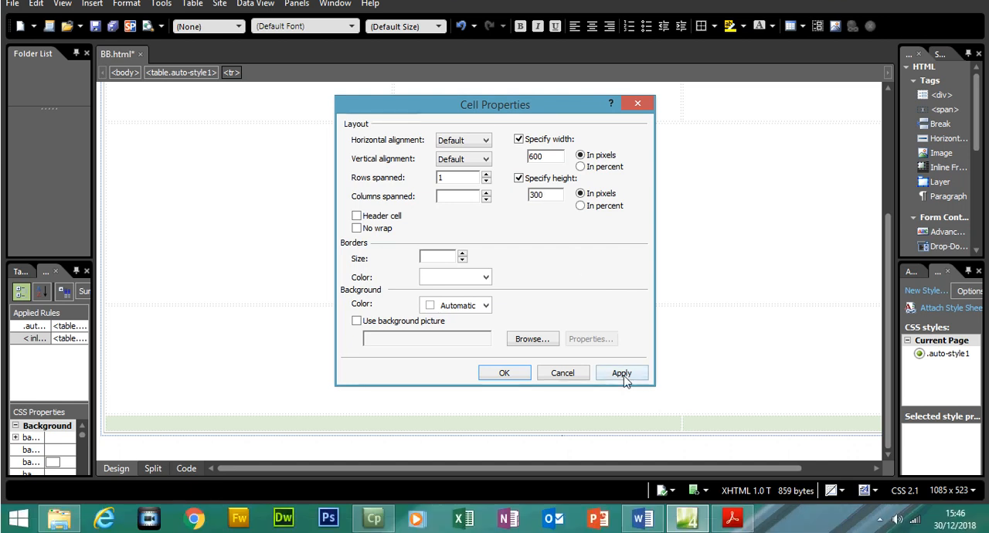
pyautogui.click(622, 395)
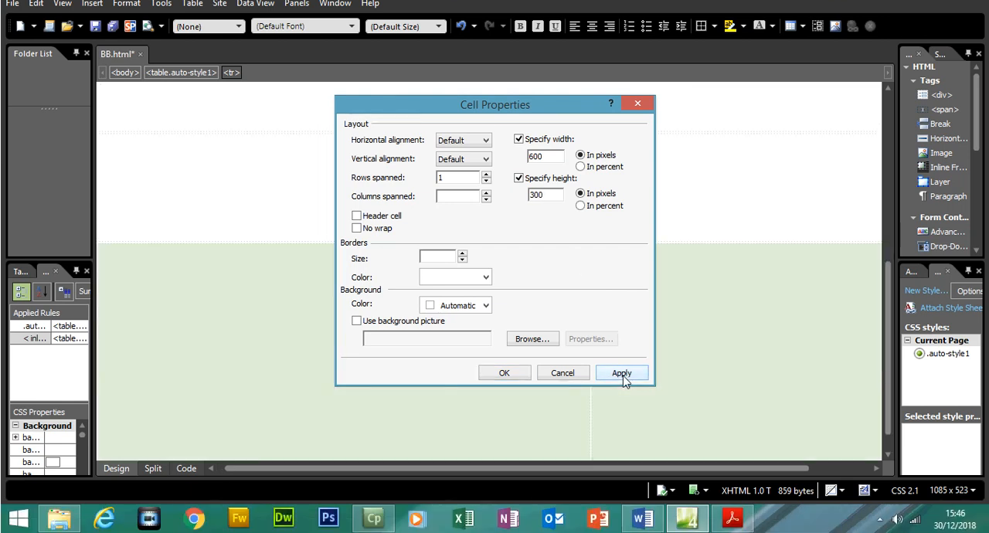
pyautogui.click(521, 374)
pyautogui.click(519, 369)
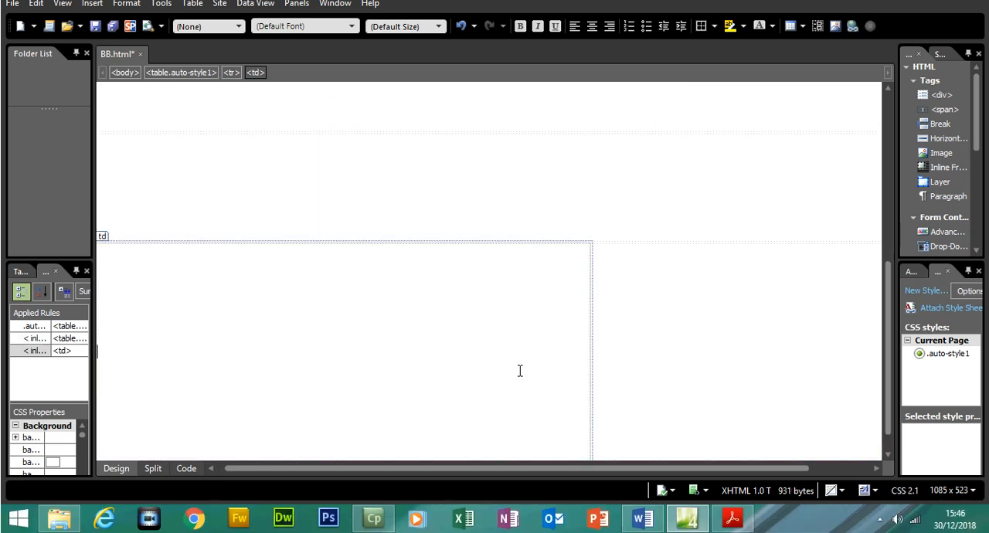
# - Look over the whole table and examine the page's HTML code for the cell widths and heights of each row
pyautogui.moveTo(891, 380); pyautogui.dragTo(873, 191)
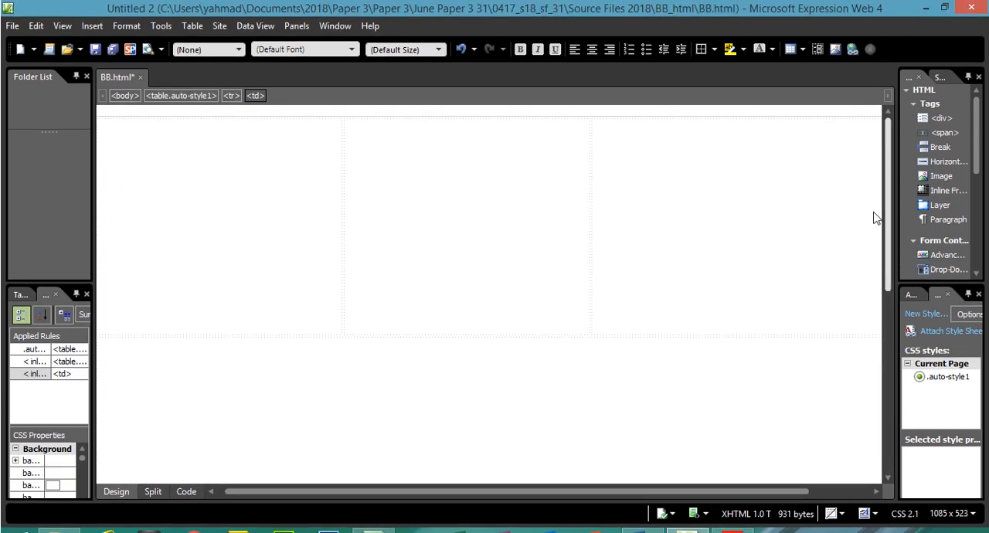
pyautogui.moveTo(876, 219); pyautogui.dragTo(889, 441)
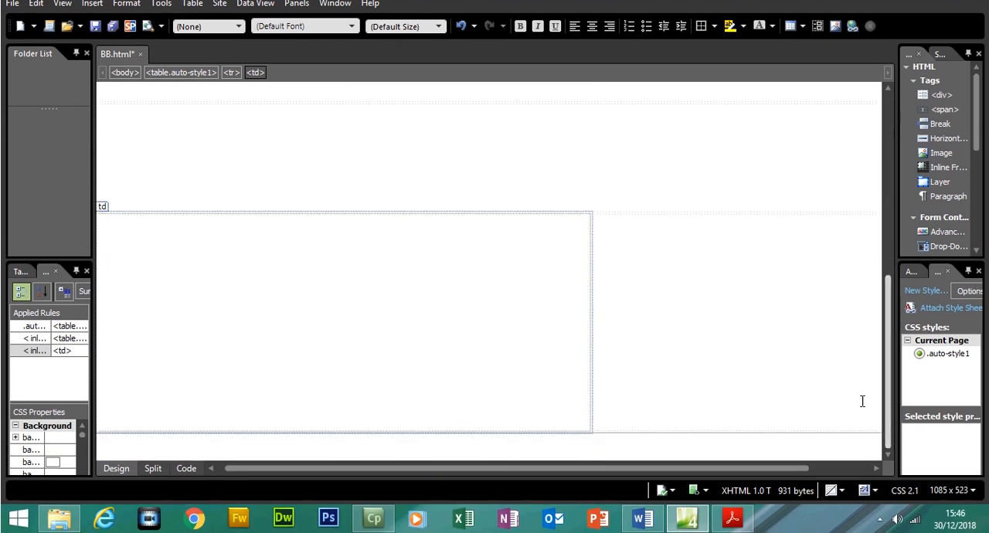
pyautogui.click(190, 466)
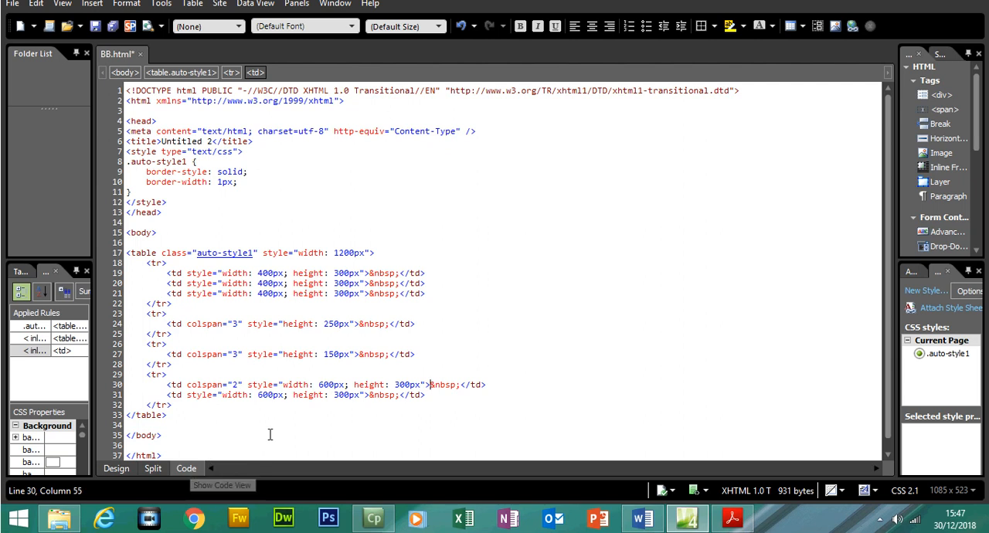
pyautogui.doubleClick(323, 387)
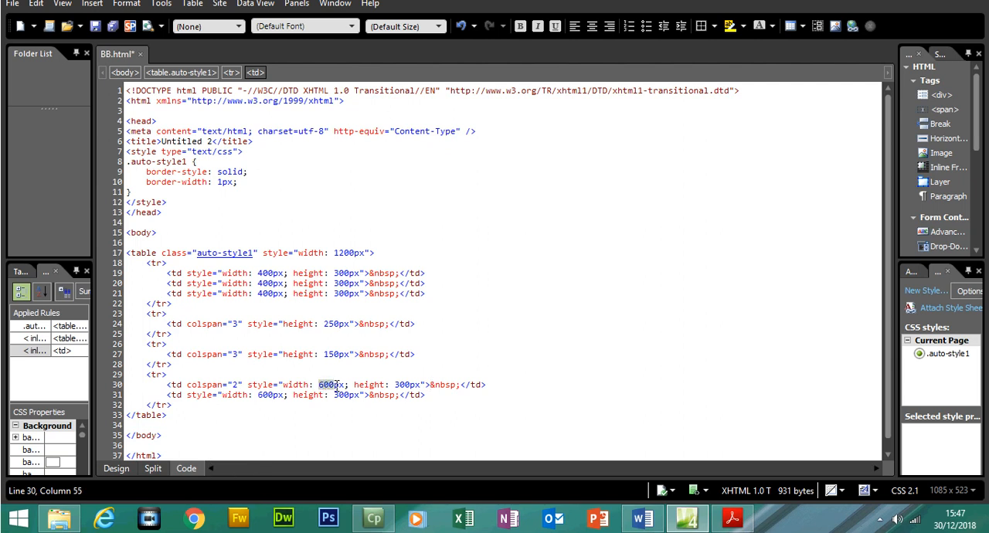
pyautogui.moveTo(395, 386); pyautogui.dragTo(412, 394)
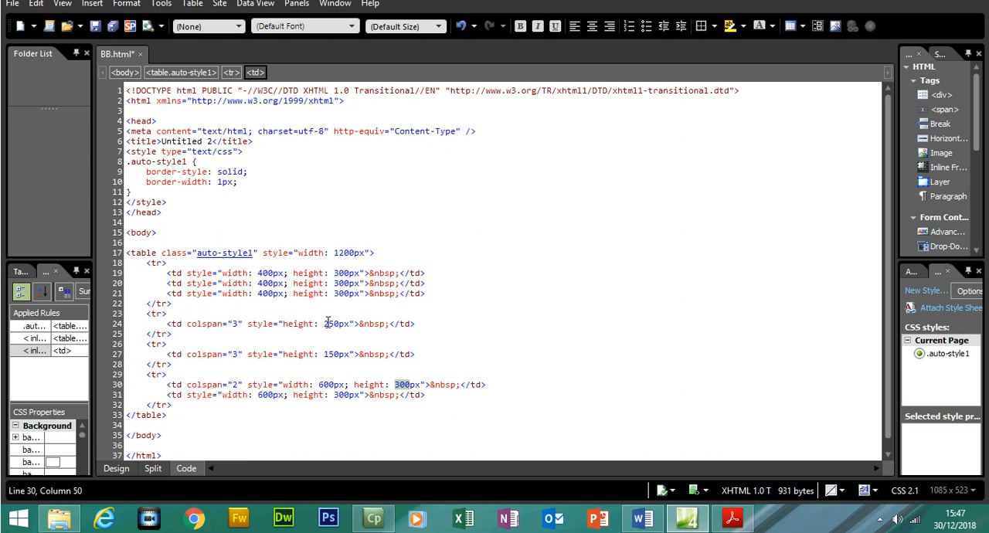
pyautogui.moveTo(325, 324); pyautogui.dragTo(338, 354)
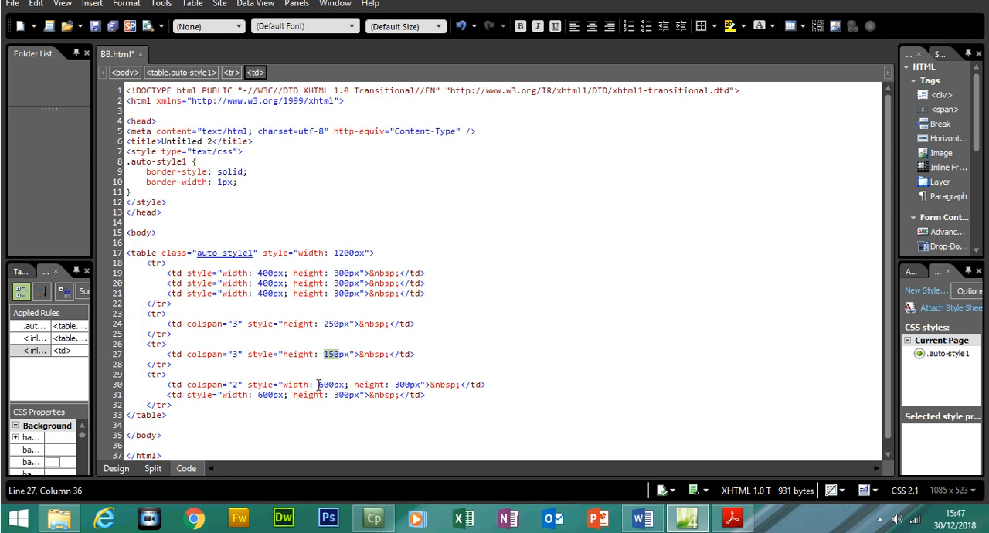
pyautogui.moveTo(318, 384); pyautogui.dragTo(408, 385)
pyautogui.moveTo(259, 395); pyautogui.dragTo(275, 395)
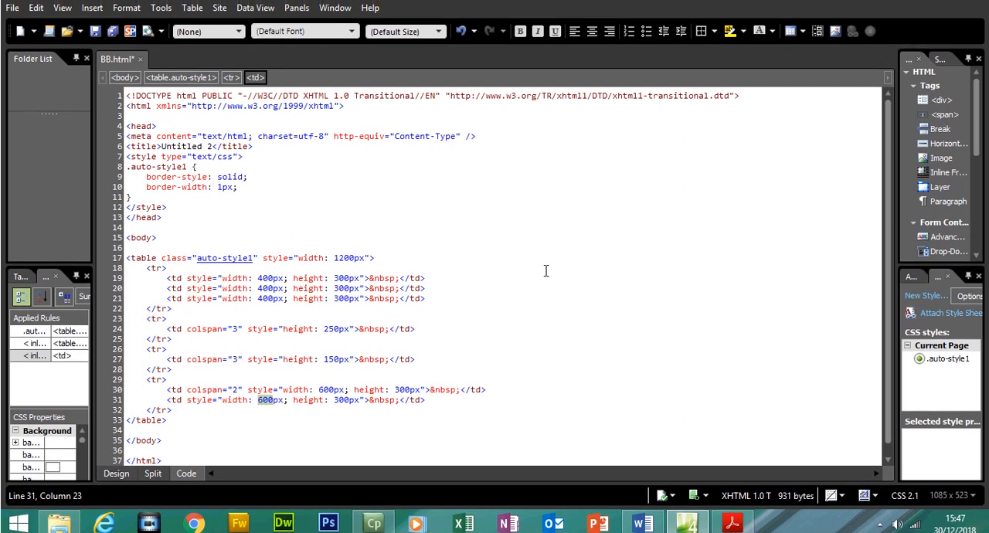
pyautogui.scroll(-1, 891, 345)
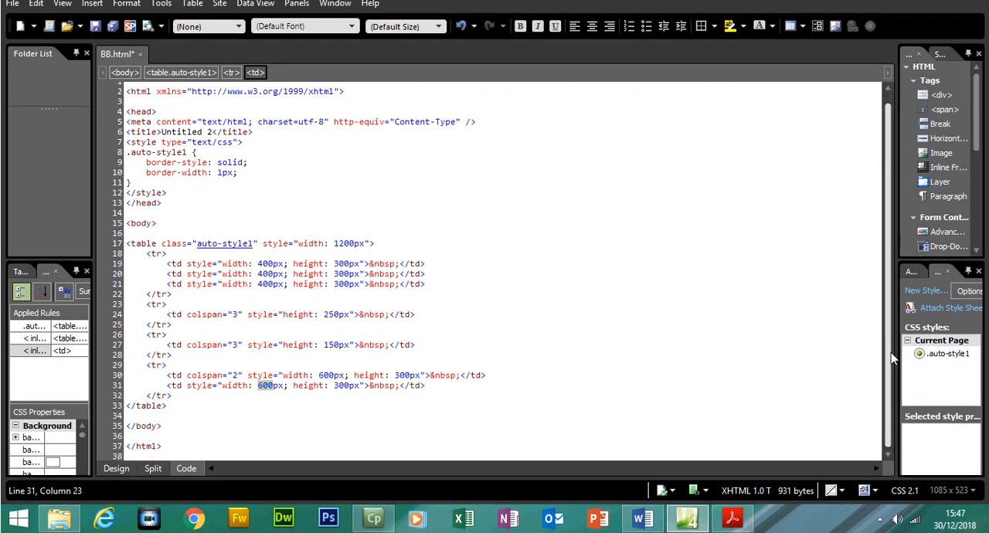
# - Examine the opening and closing tr and td tags of the table's first row in the HTML code
pyautogui.click(151, 263)
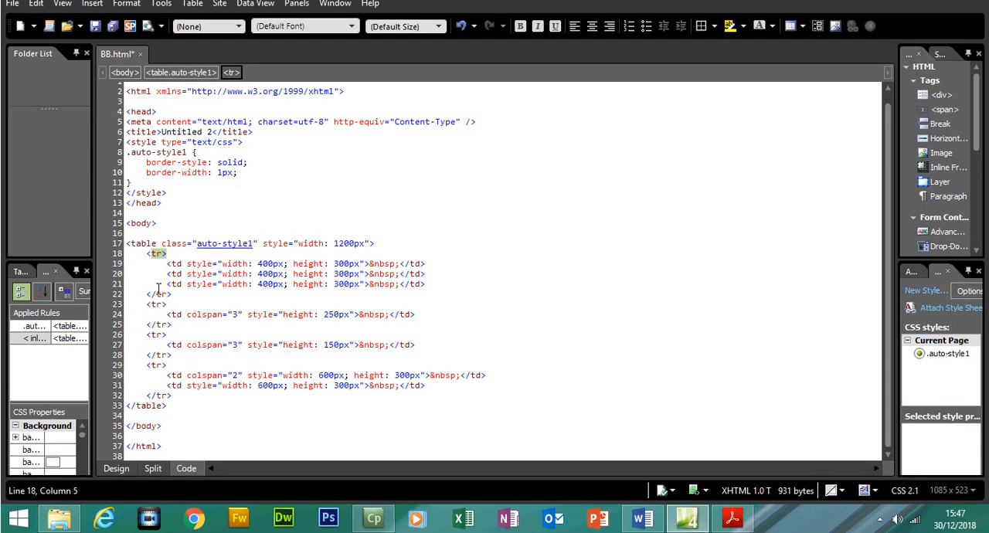
pyautogui.moveTo(157, 289); pyautogui.dragTo(153, 291)
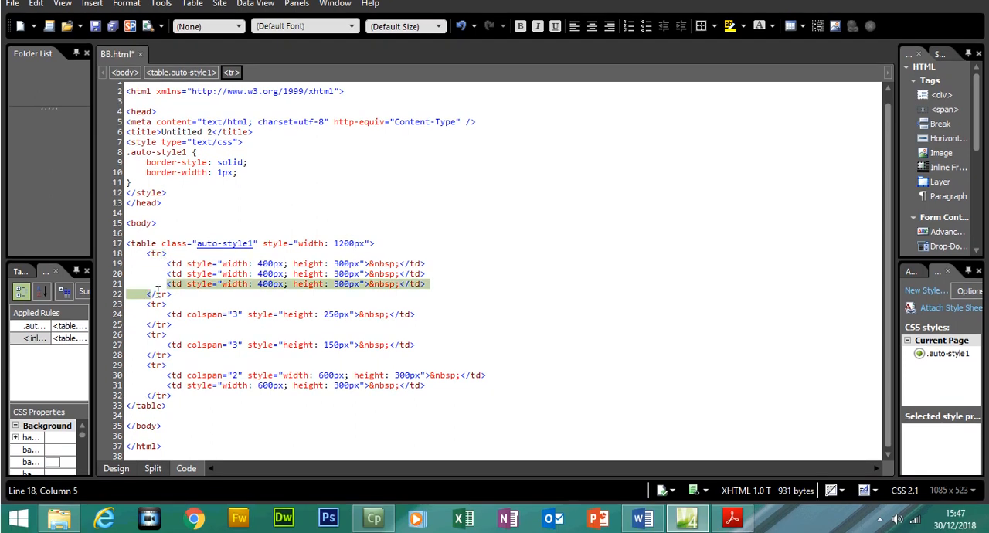
pyautogui.click(157, 292)
pyautogui.click(153, 293)
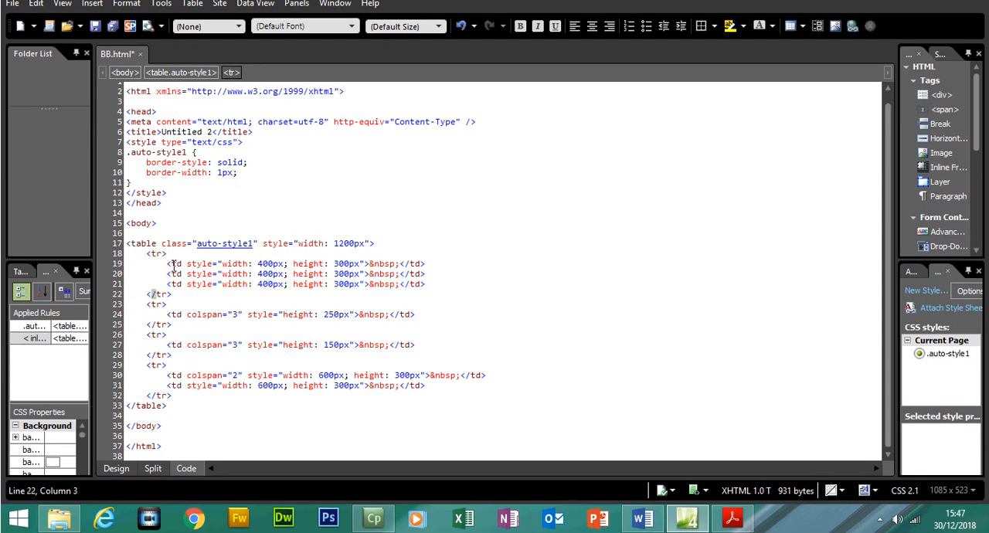
pyautogui.click(173, 266)
pyautogui.click(178, 276)
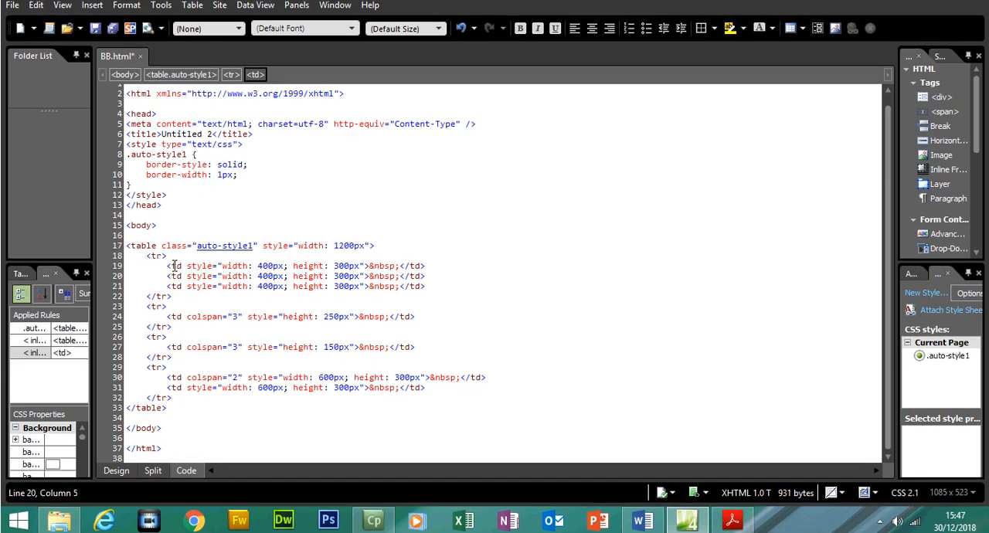
pyautogui.click(183, 266)
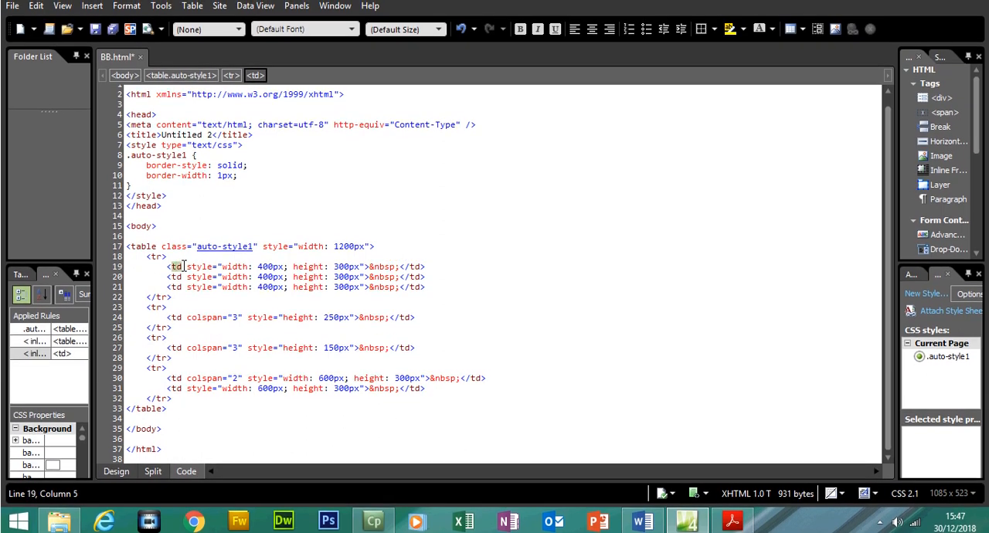
pyautogui.click(407, 266)
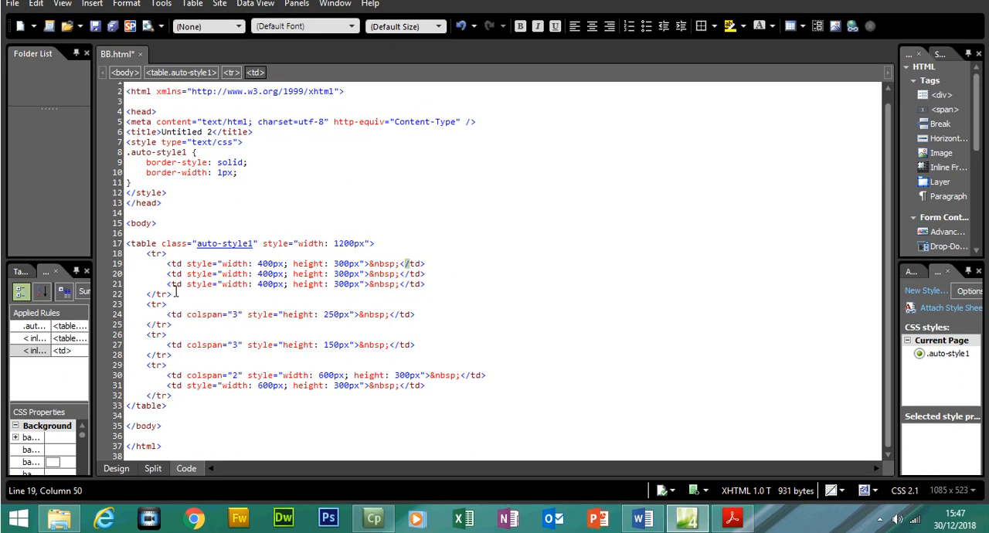
pyautogui.click(151, 295)
pyautogui.click(167, 263)
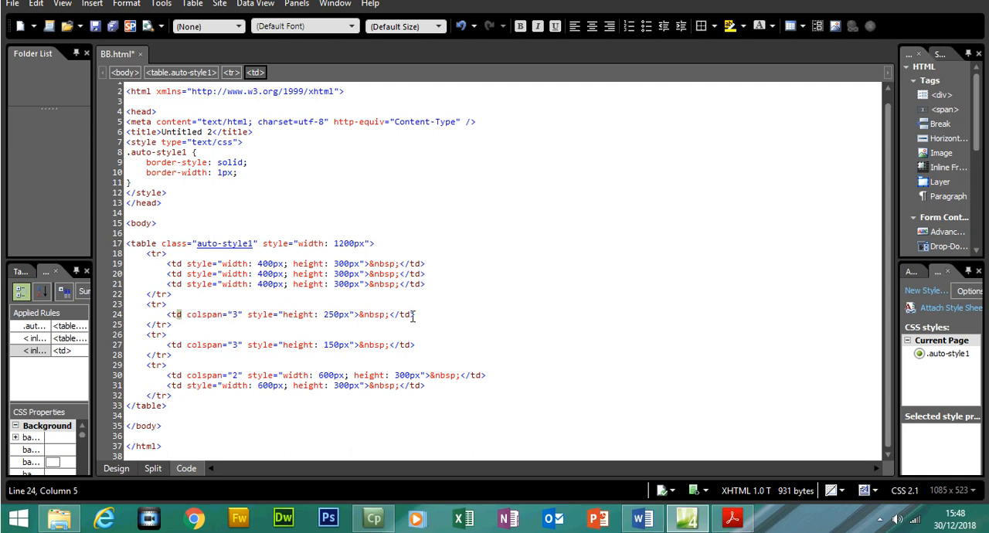
# - Examine the code blocks of the table's second, third and fourth rows and return to the page's design view
pyautogui.moveTo(172, 325); pyautogui.dragTo(129, 310)
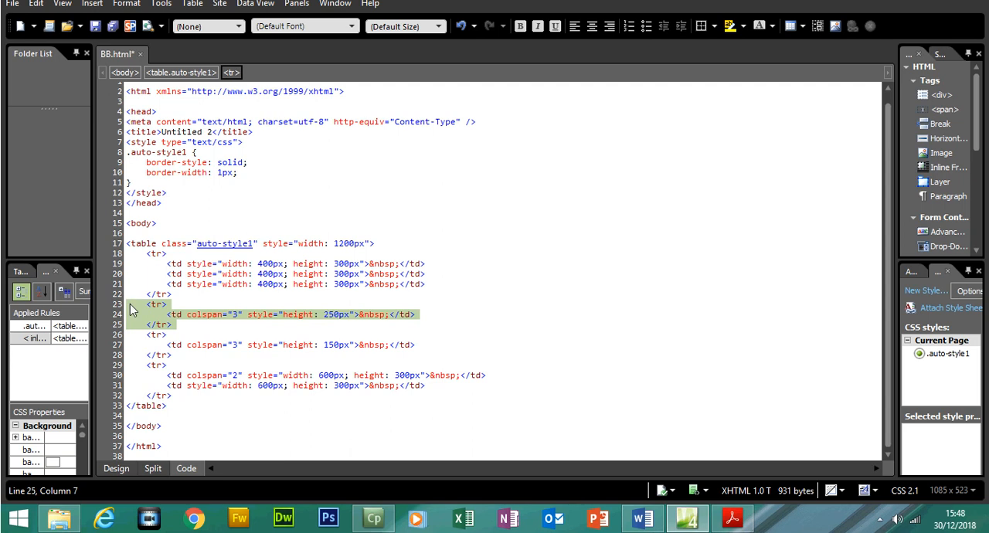
pyautogui.moveTo(176, 355); pyautogui.dragTo(126, 334)
pyautogui.moveTo(174, 396); pyautogui.dragTo(126, 365)
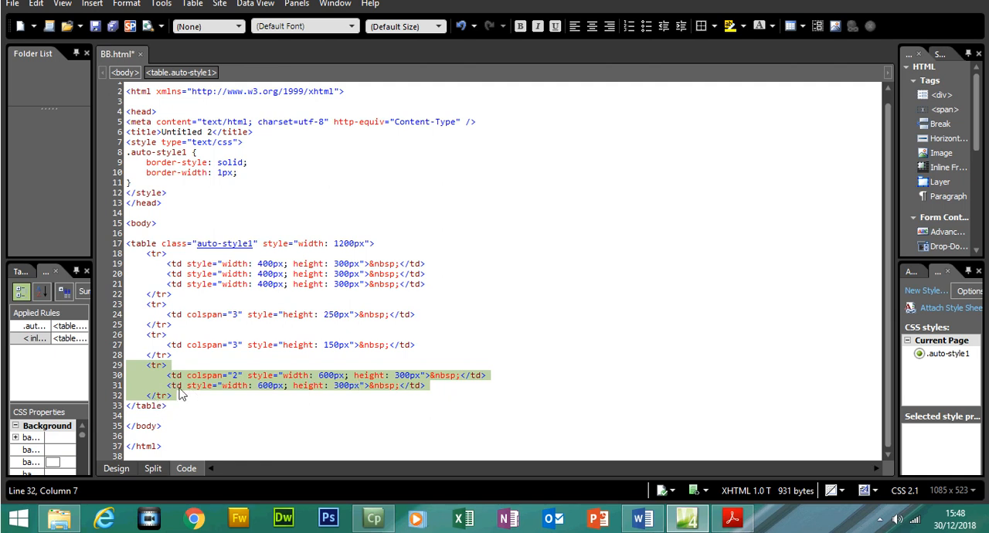
pyautogui.click(116, 468)
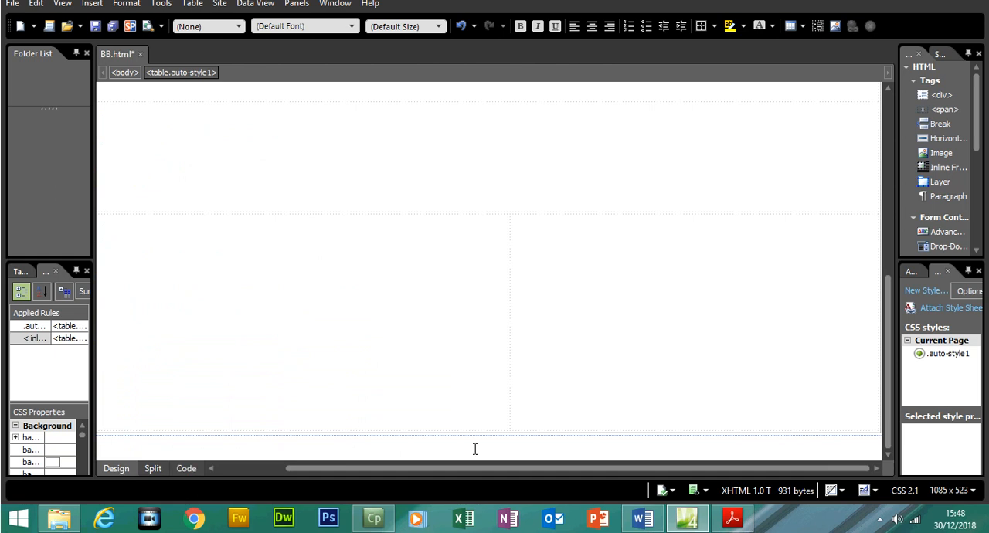
# - Switch to the Acrobat Reader question paper and review the border requirements, the image and text tasks, and the positions of cells A, B and C
pyautogui.click(732, 522)
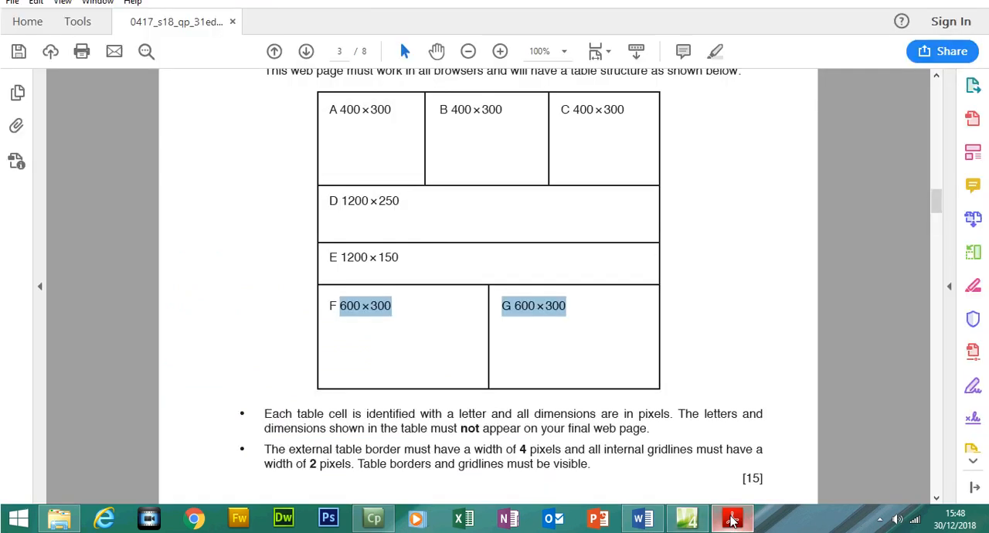
pyautogui.scroll(-1, 942, 234)
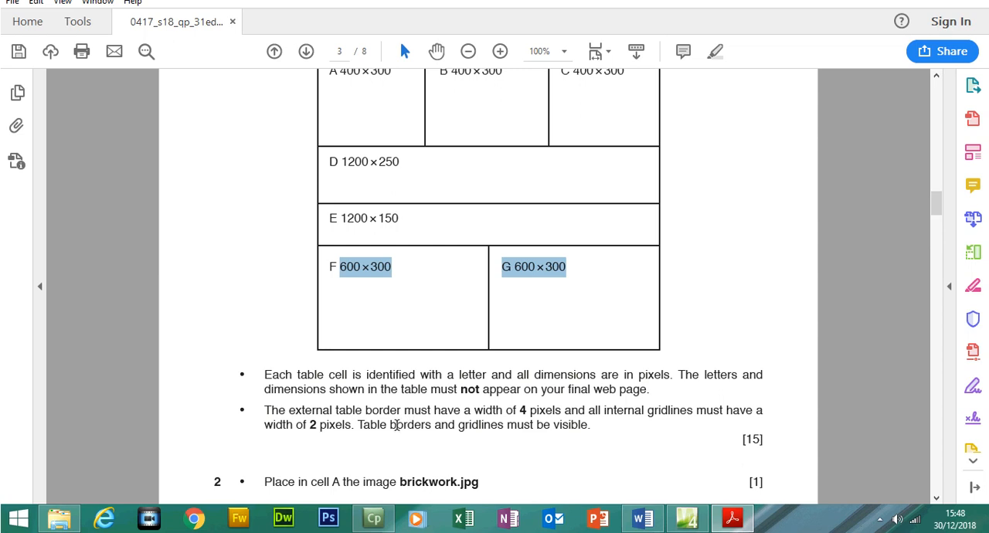
pyautogui.moveTo(759, 443); pyautogui.dragTo(748, 442)
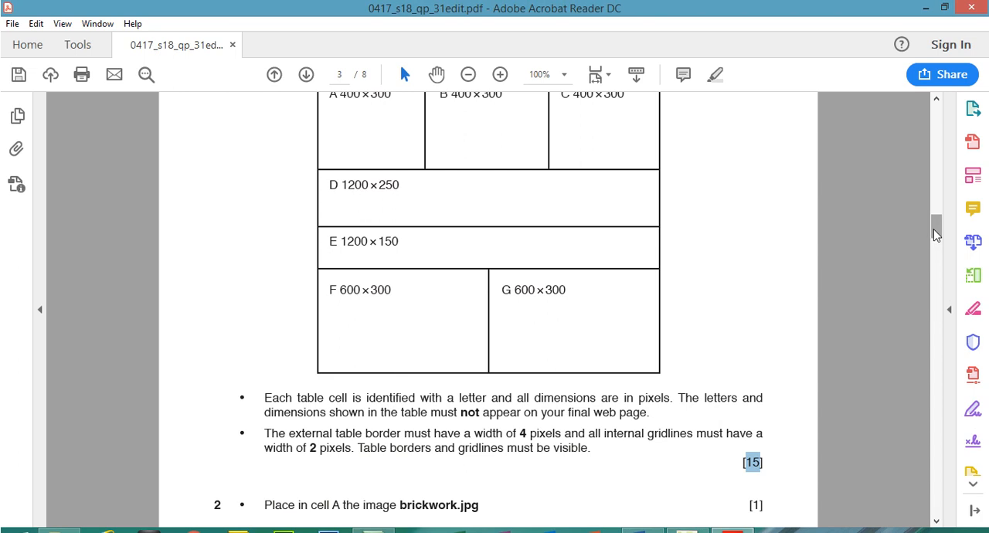
pyautogui.moveTo(935, 229); pyautogui.dragTo(934, 232)
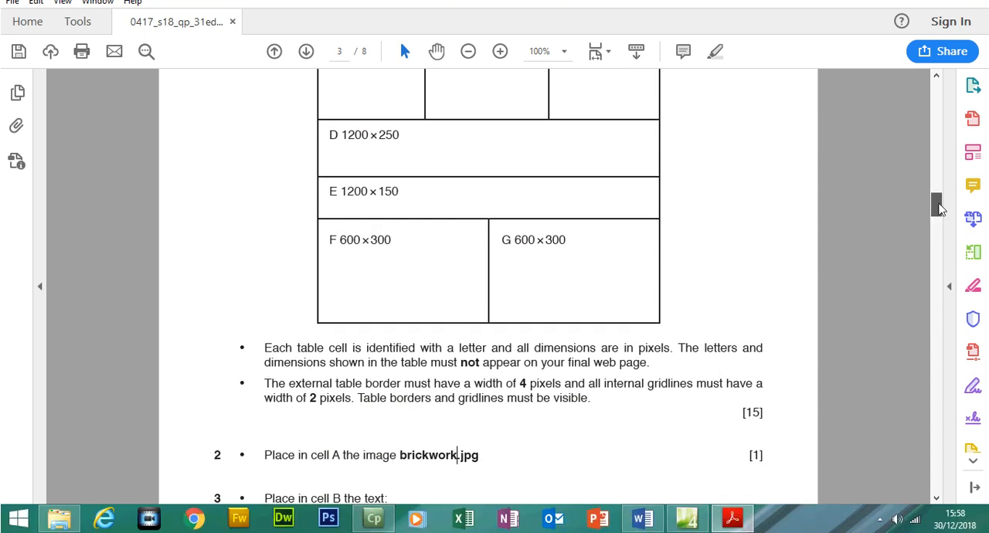
pyautogui.moveTo(939, 205); pyautogui.dragTo(942, 225)
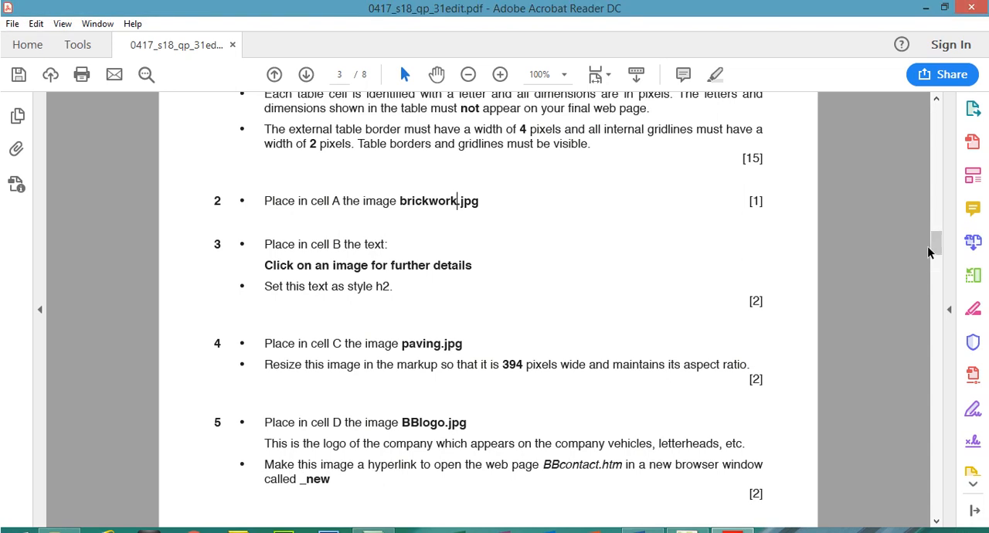
pyautogui.moveTo(939, 249)
pyautogui.mouseDown()
pyautogui.moveTo(940, 272)
pyautogui.moveTo(935, 233)
pyautogui.mouseUp()
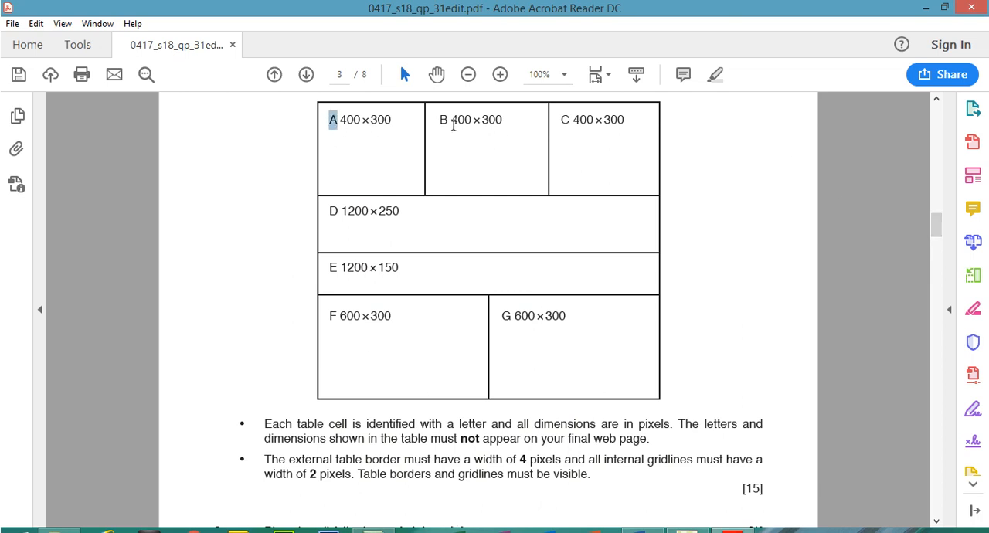
pyautogui.doubleClick(442, 119)
pyautogui.doubleClick(565, 120)
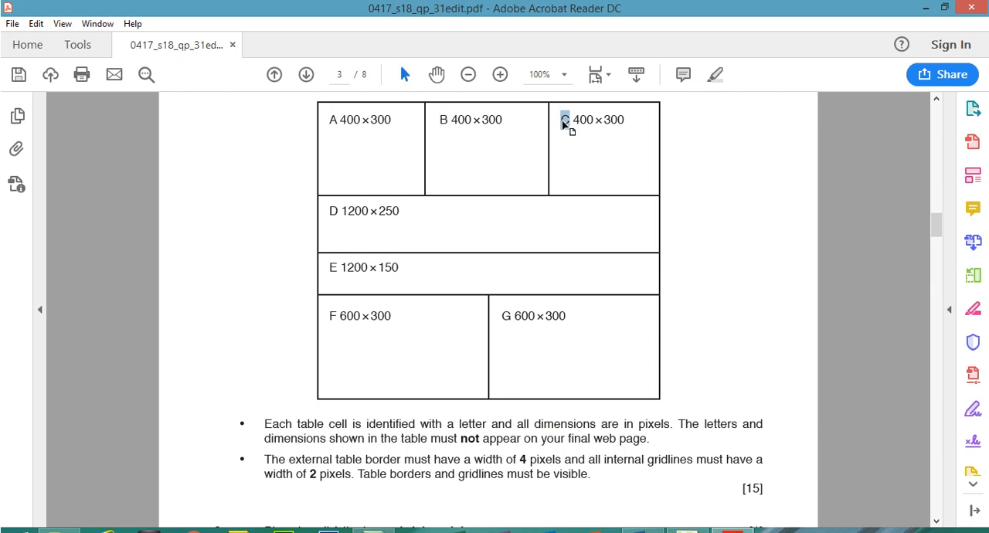
pyautogui.moveTo(941, 226); pyautogui.dragTo(941, 239)
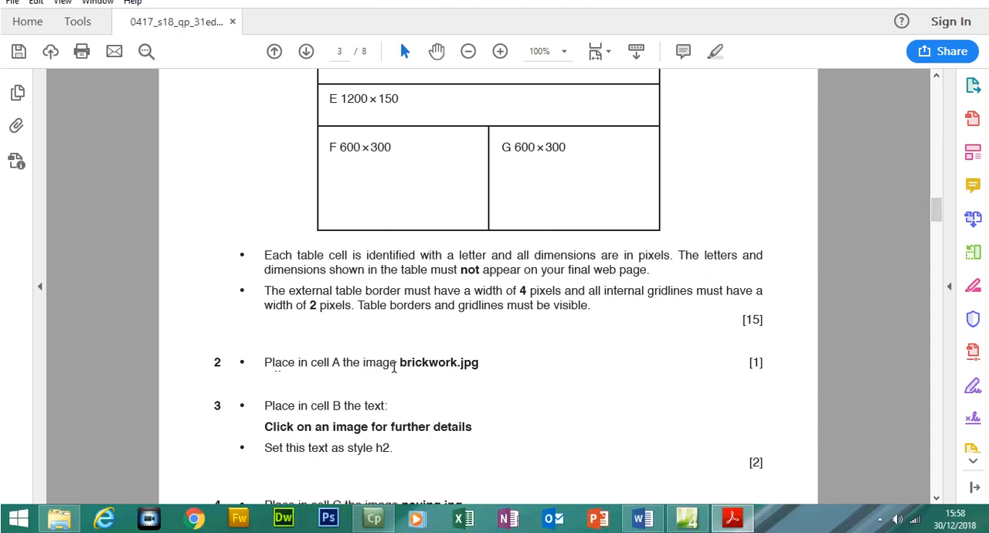
# - Copy the image name brickwork from task 2 of the question paper and return to the table's top row in Expression Web
pyautogui.moveTo(401, 363); pyautogui.dragTo(457, 363)
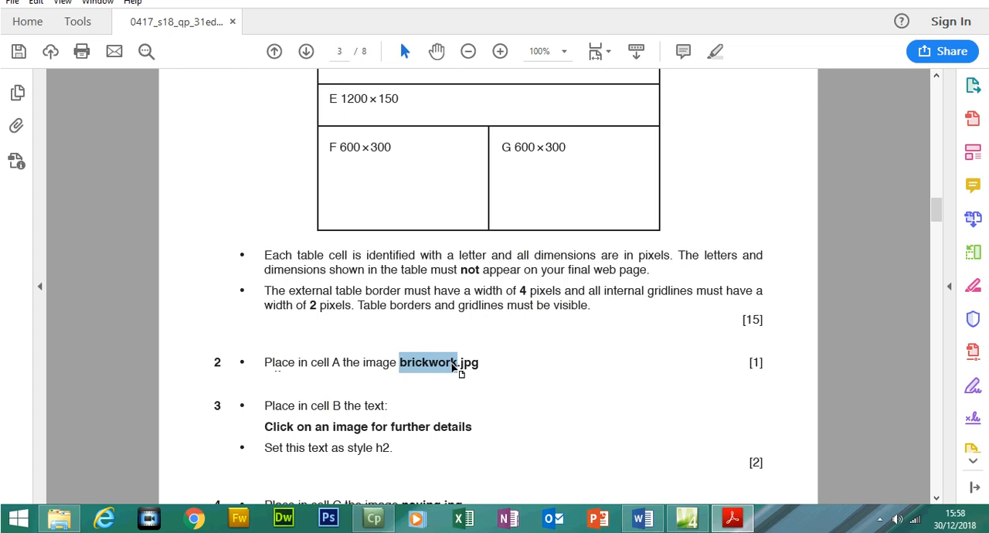
pyautogui.rightClick(453, 364)
pyautogui.click(488, 231)
pyautogui.click(687, 519)
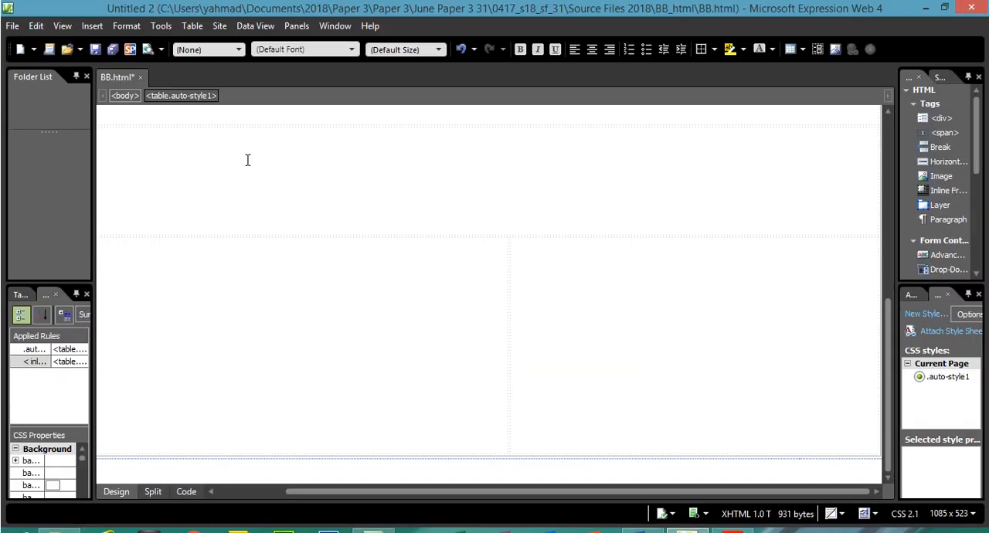
pyautogui.click(247, 160)
pyautogui.moveTo(888, 334); pyautogui.dragTo(871, 154)
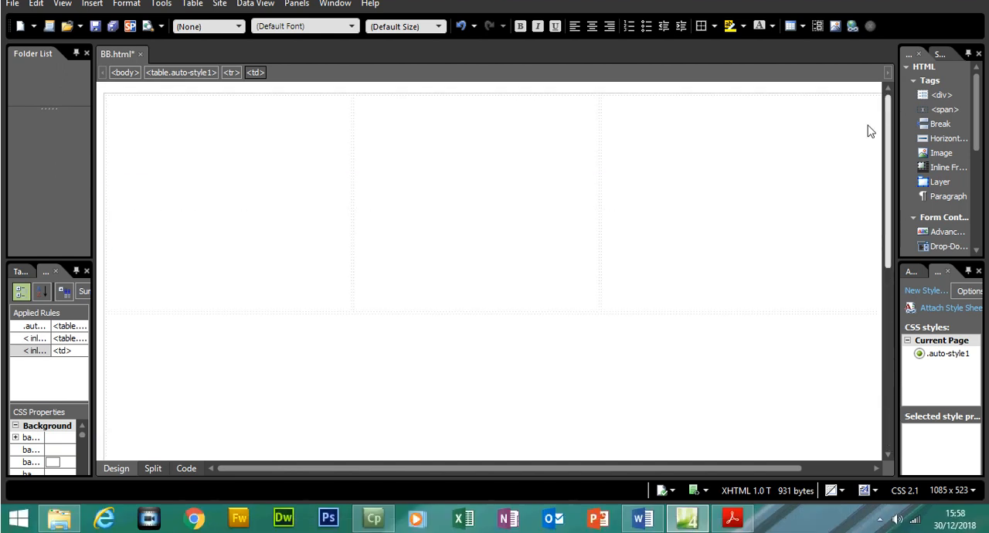
# - Identify cells A, B and C in the table's top row and place the cursor in cell A
pyautogui.click(241, 179)
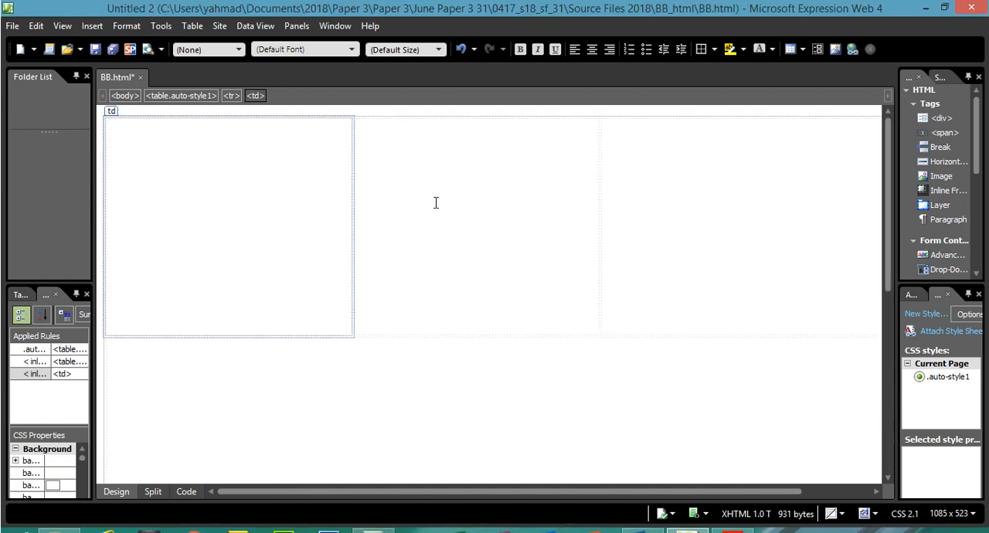
pyautogui.click(436, 202)
pyautogui.click(272, 195)
pyautogui.click(446, 196)
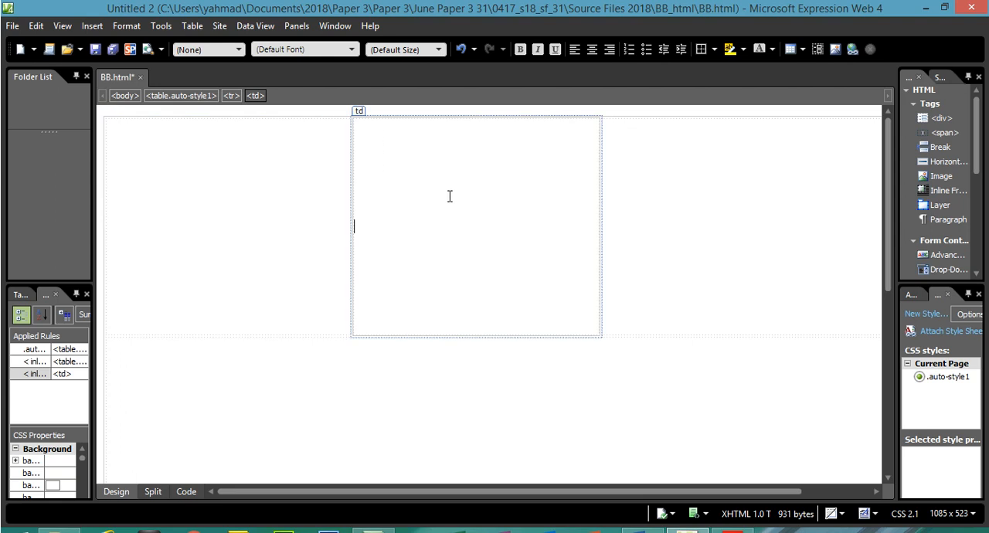
pyautogui.click(765, 202)
pyautogui.click(260, 192)
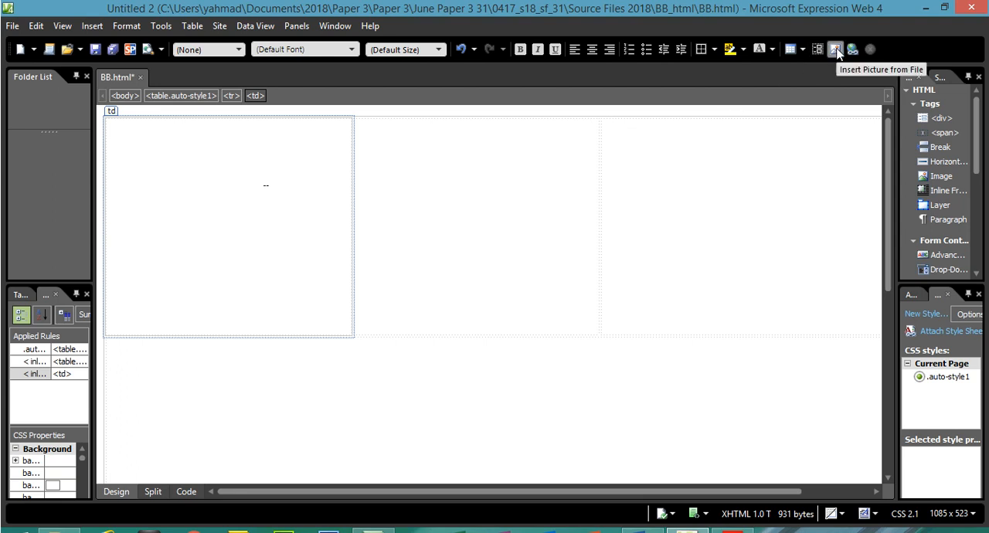
# - Insert the brickwork picture from the BB_html folder into cell A with the alternate text brickwork, checking the image name in the question paper
pyautogui.click(99, 27)
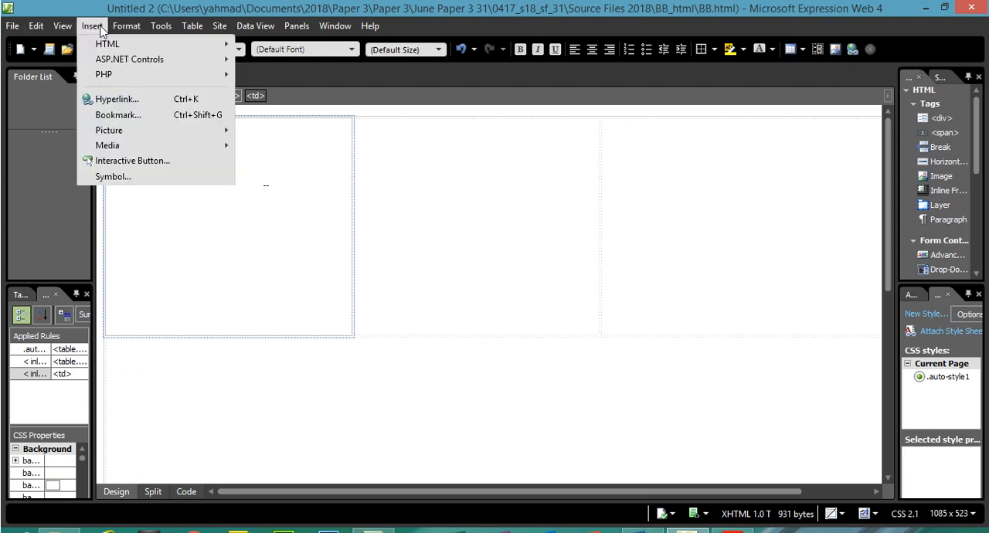
pyautogui.moveTo(121, 131)
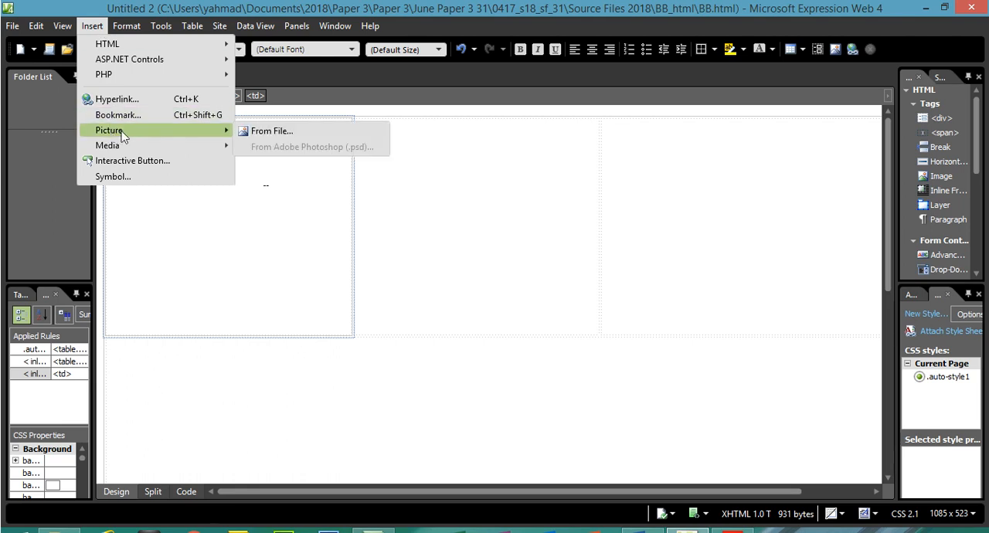
pyautogui.click(276, 137)
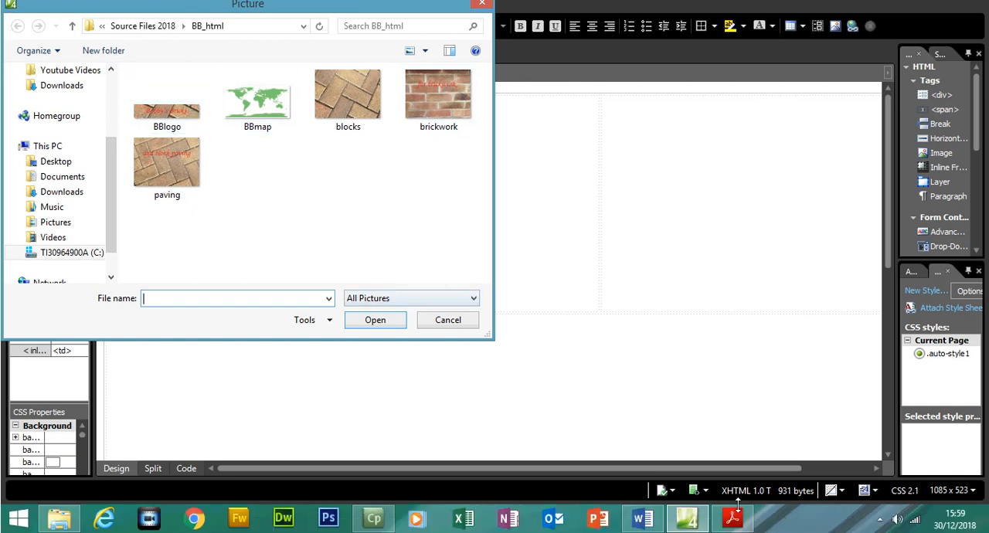
pyautogui.click(733, 532)
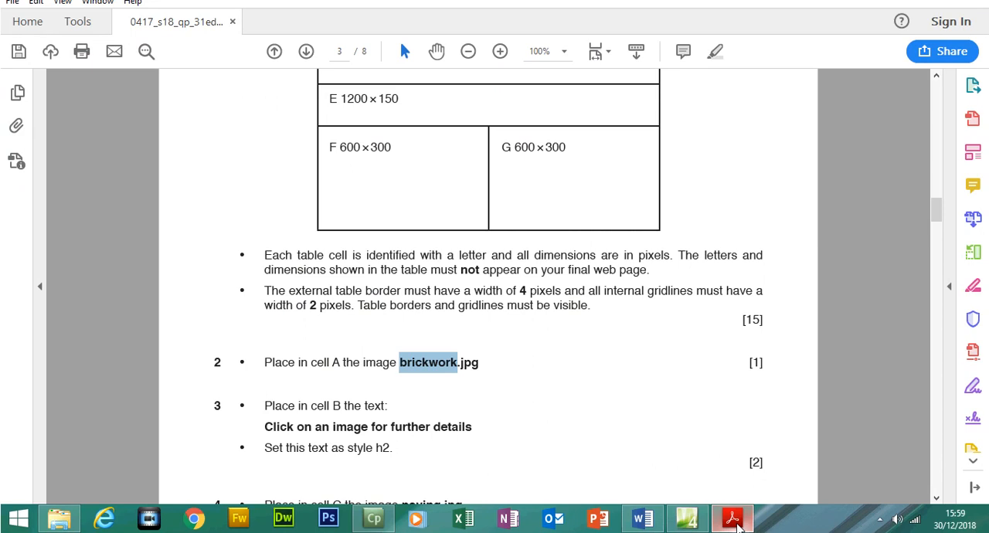
pyautogui.click(733, 519)
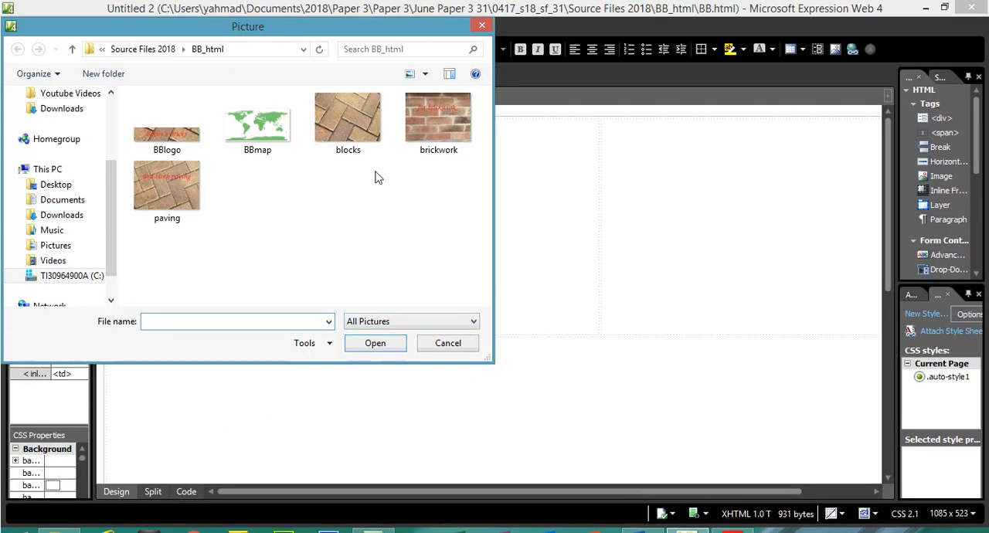
pyautogui.click(437, 117)
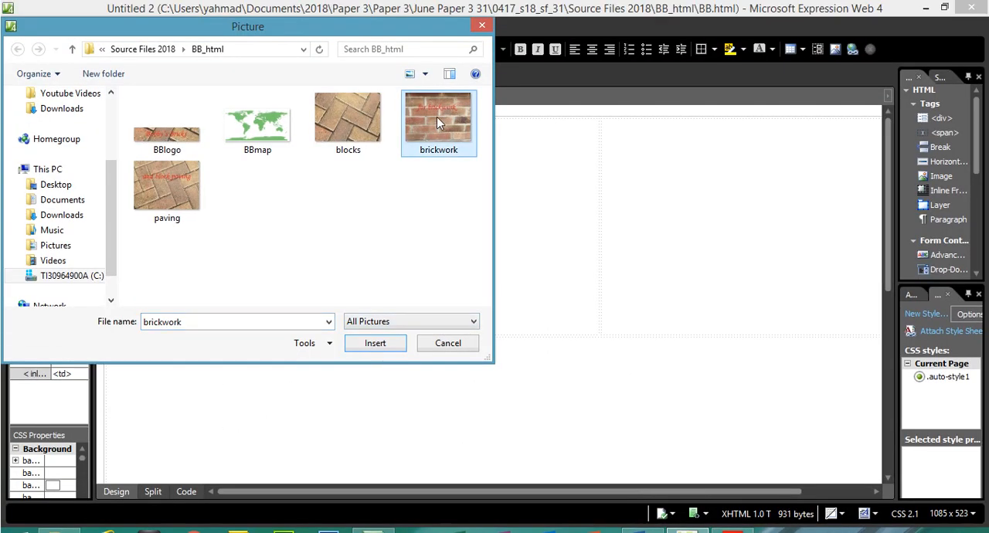
pyautogui.click(375, 343)
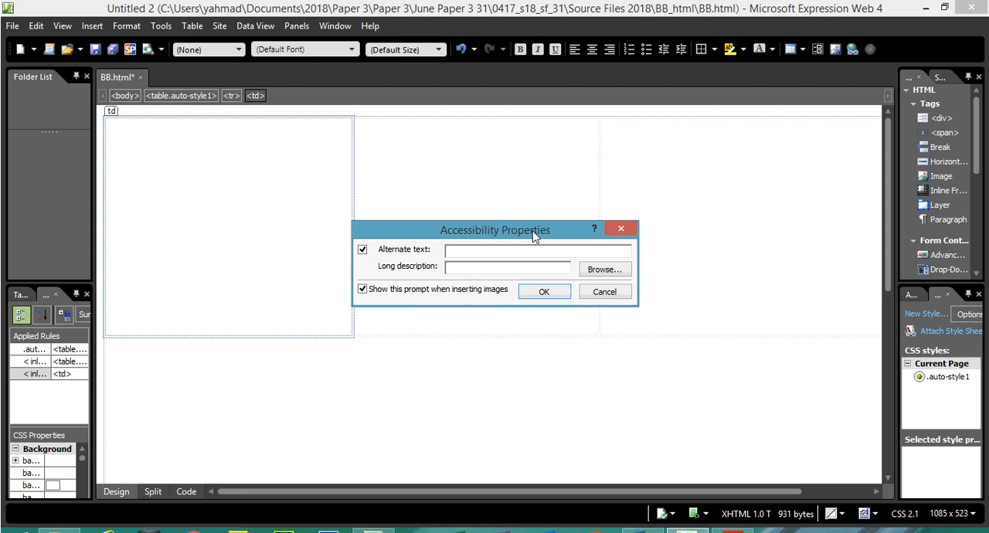
pyautogui.write('brickwork')
pyautogui.click(533, 293)
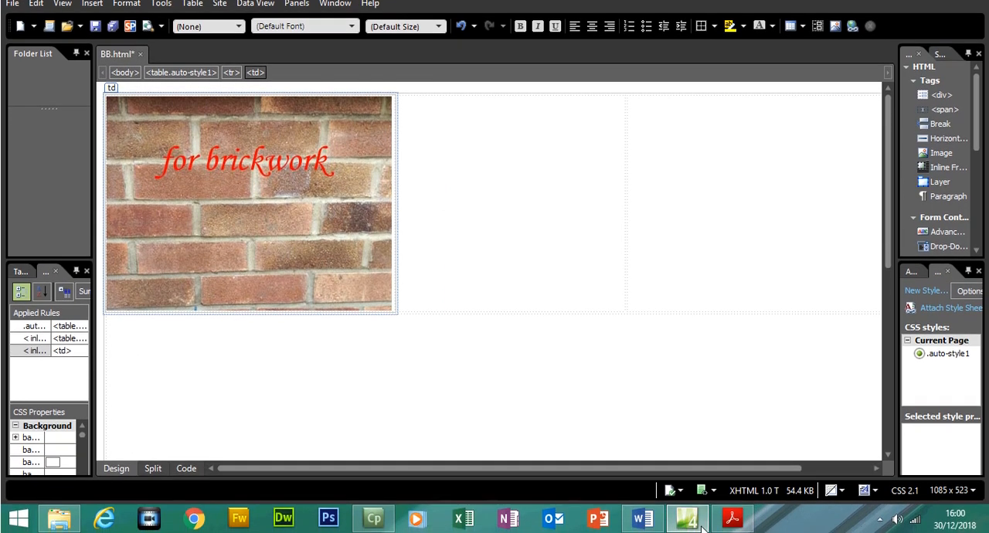
# - Switch to the Acrobat Reader question paper and highlight the instruction "Place in cell A the image brickwork.jpg" in task 2
pyautogui.click(733, 518)
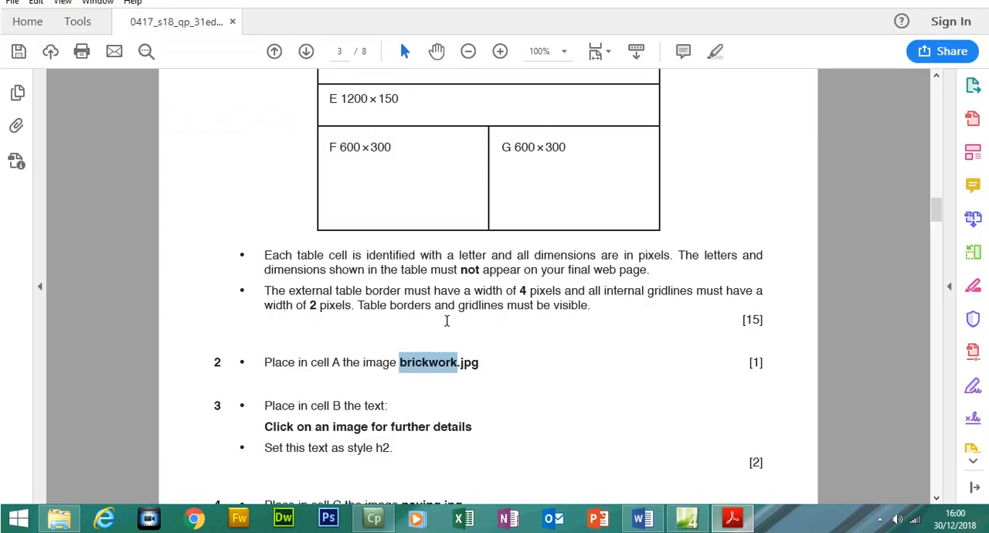
pyautogui.moveTo(265, 362); pyautogui.dragTo(477, 361)
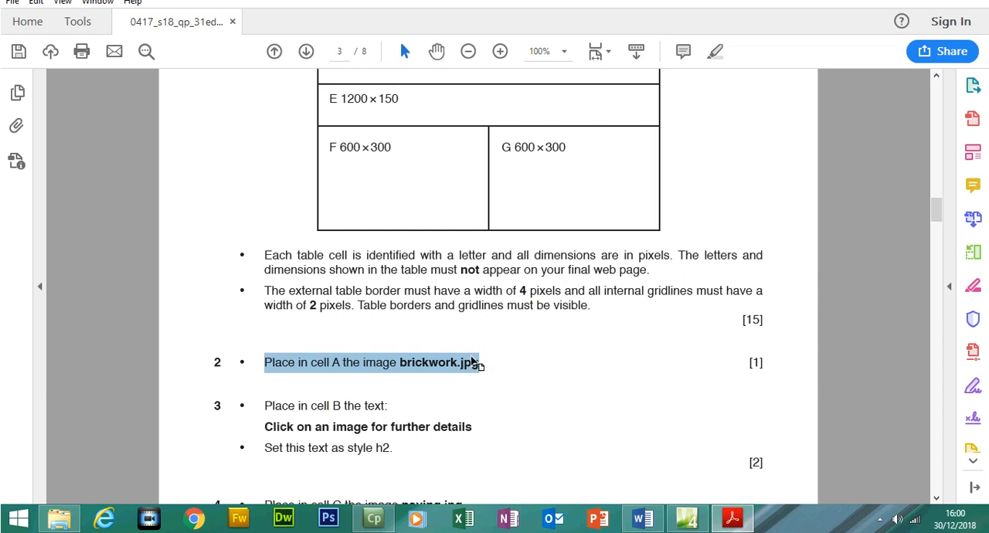
pyautogui.click(715, 74)
# - Read task 3 of the question paper and locate cell B in the table diagram
pyautogui.scroll(-1, 937, 235)
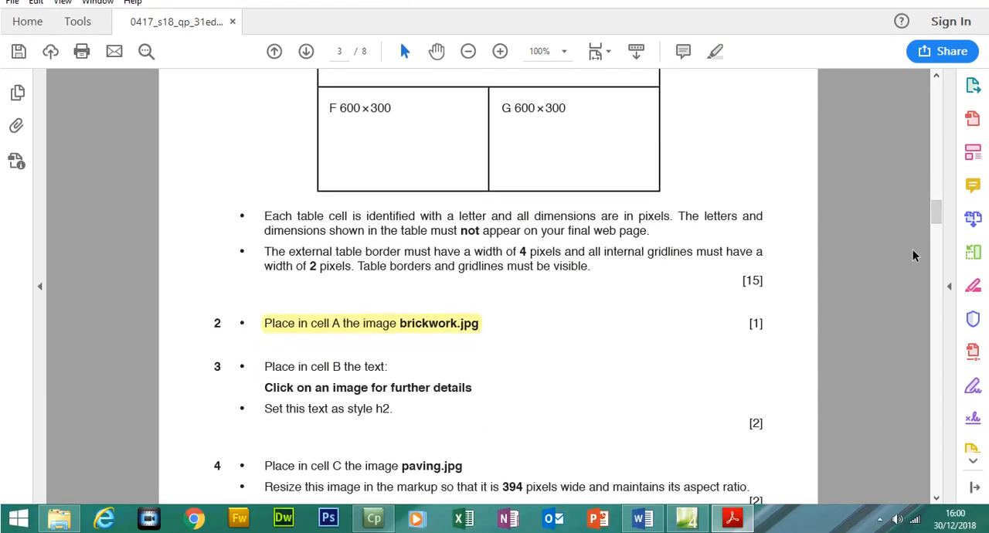
pyautogui.moveTo(937, 243); pyautogui.dragTo(934, 223)
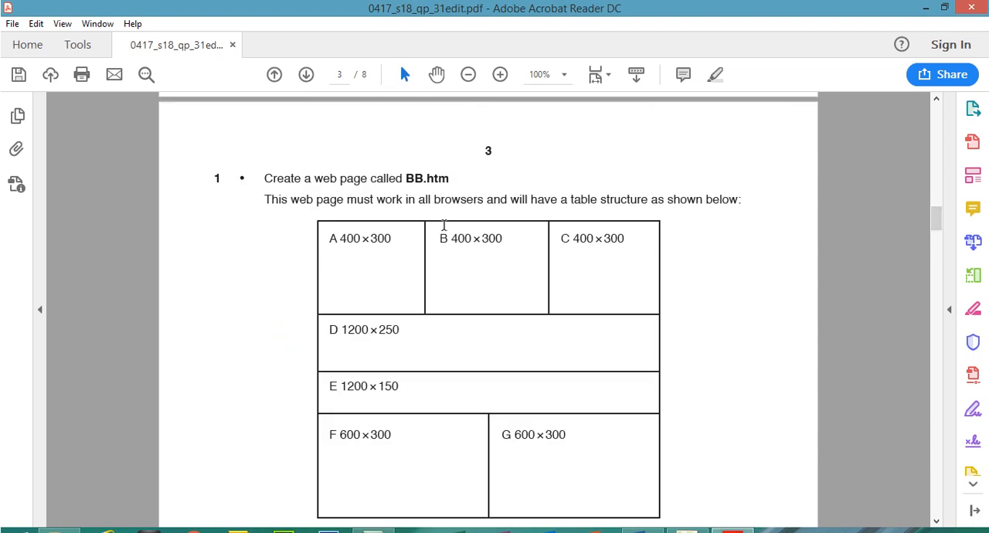
pyautogui.moveTo(442, 238); pyautogui.dragTo(510, 238)
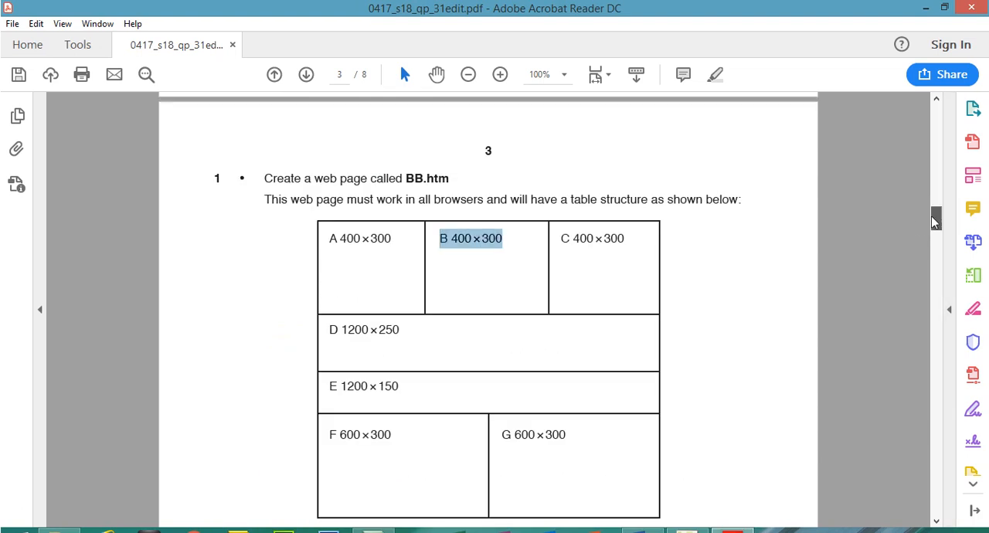
# - Copy the text "Click on an image for further details" from task 3 and paste it into cell B of the web page in Expression Web
pyautogui.moveTo(936, 221); pyautogui.dragTo(935, 238)
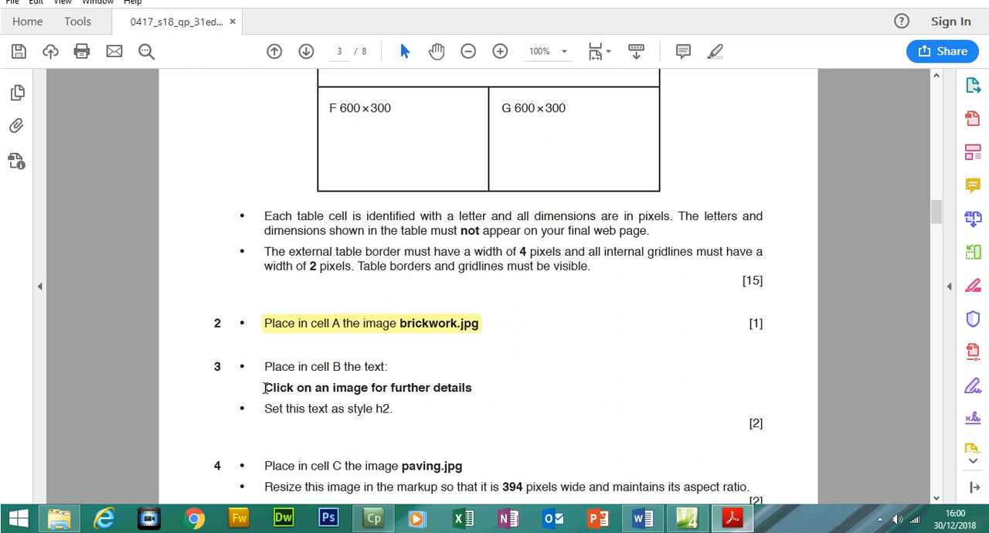
pyautogui.moveTo(265, 388); pyautogui.dragTo(468, 391)
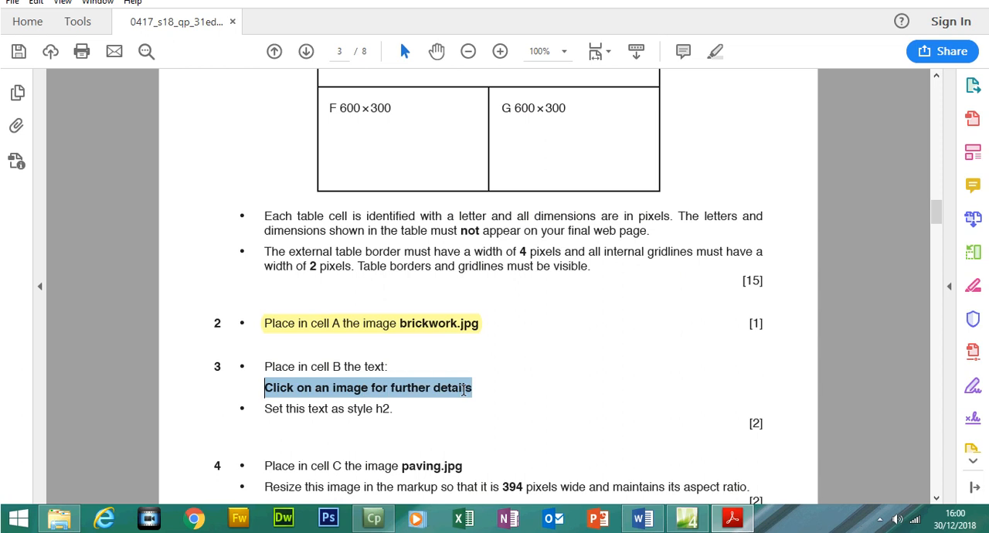
pyautogui.rightClick(468, 389)
pyautogui.click(523, 255)
pyautogui.click(687, 518)
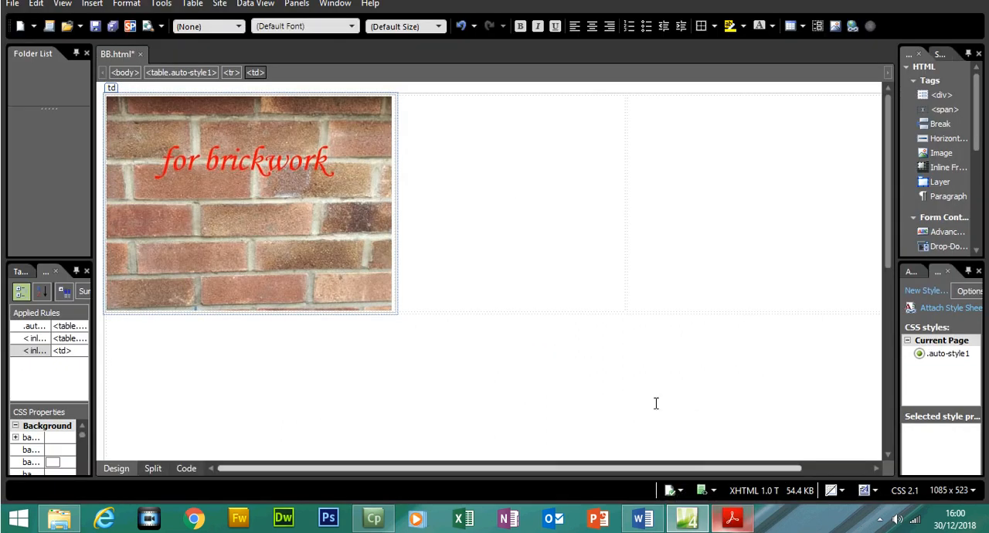
pyautogui.click(511, 183)
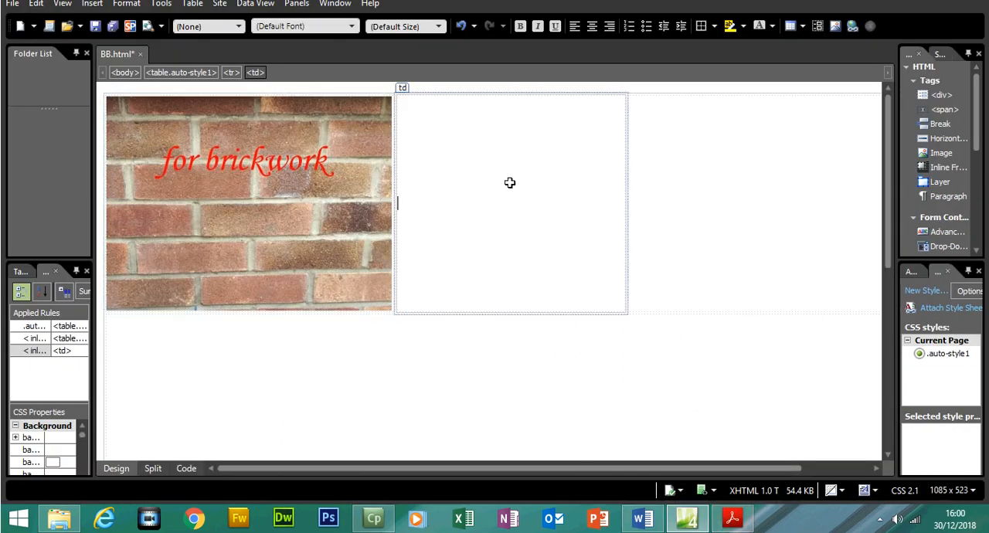
pyautogui.hotkey('ctrl', 'v')
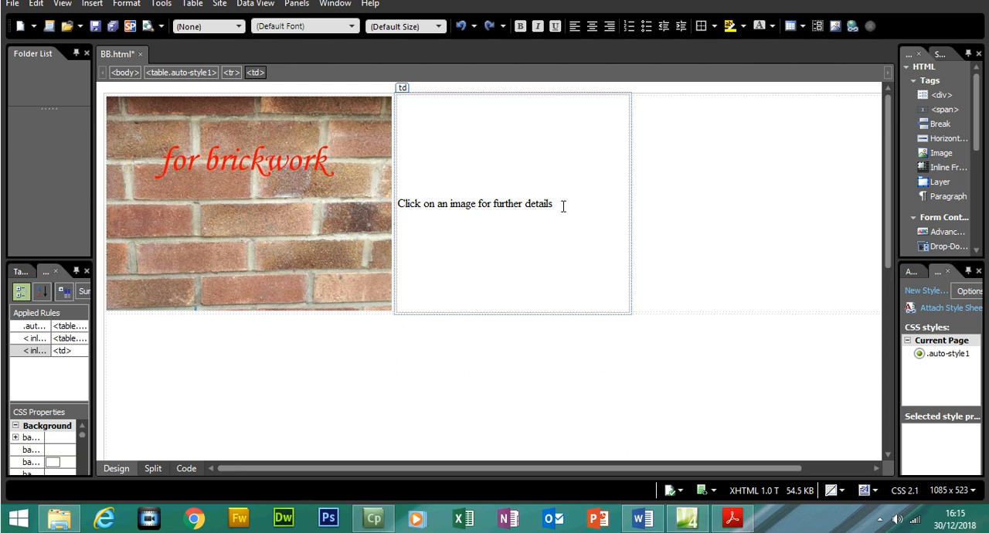
# - Apply the Heading 2 <h2> style to the text in cell B and place the cursor in cell C
pyautogui.moveTo(564, 206); pyautogui.dragTo(400, 206)
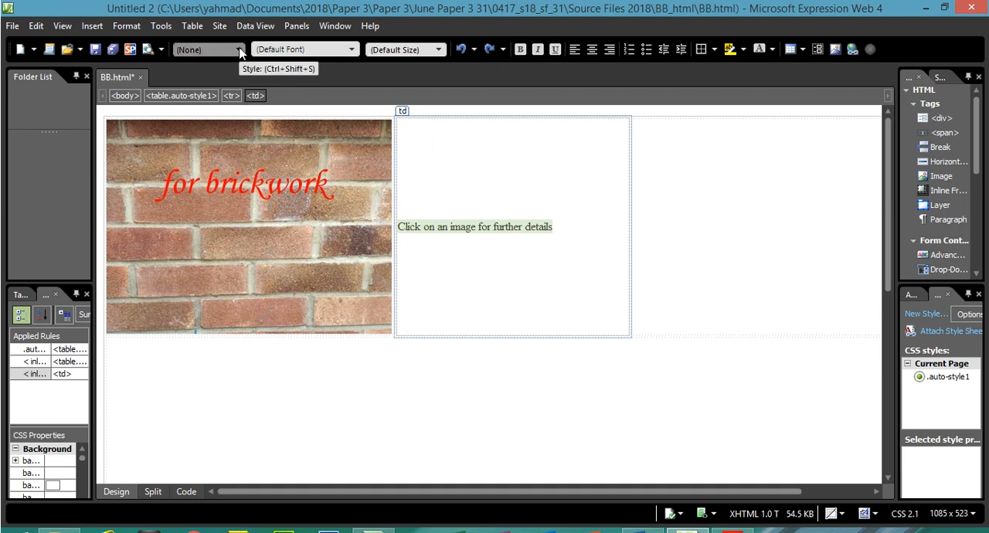
pyautogui.click(240, 51)
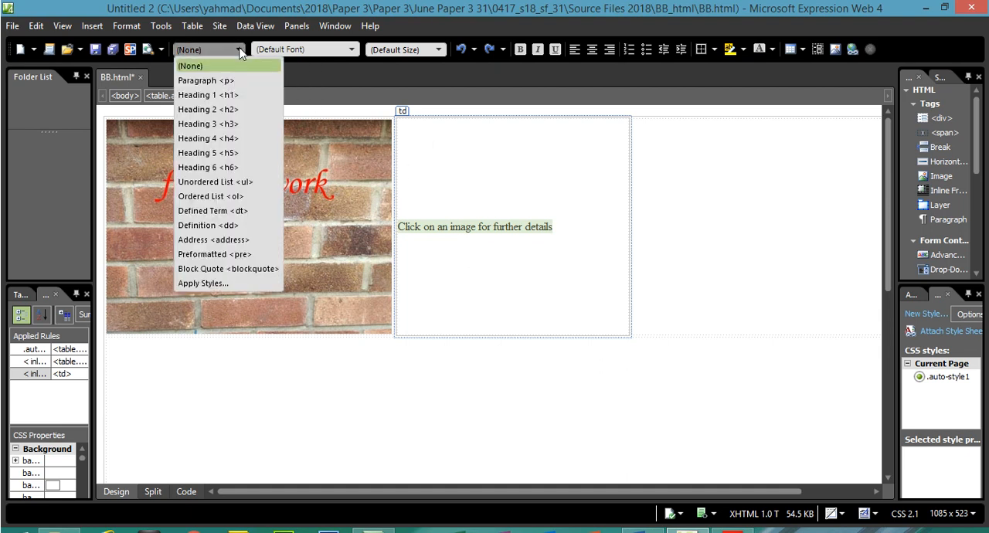
pyautogui.click(239, 115)
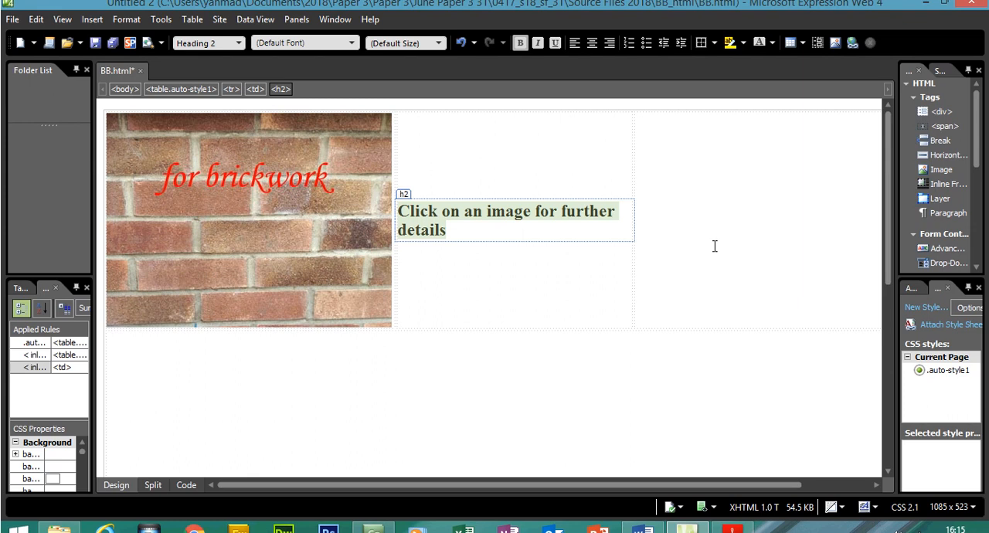
pyautogui.click(711, 232)
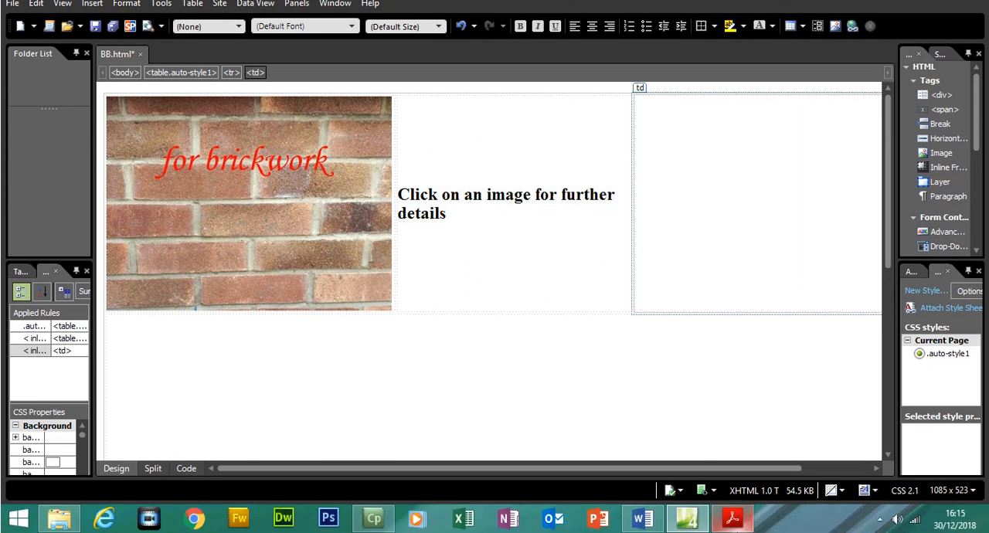
# - Switch to the Acrobat Reader question paper and highlight all the instructions of task 3 about the text in cell B
pyautogui.click(733, 519)
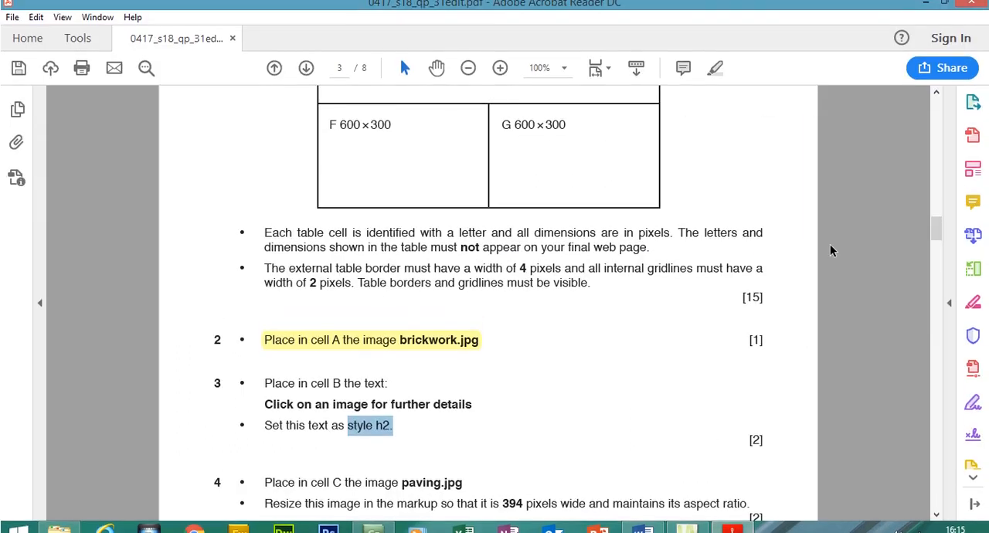
pyautogui.moveTo(400, 416); pyautogui.dragTo(255, 371)
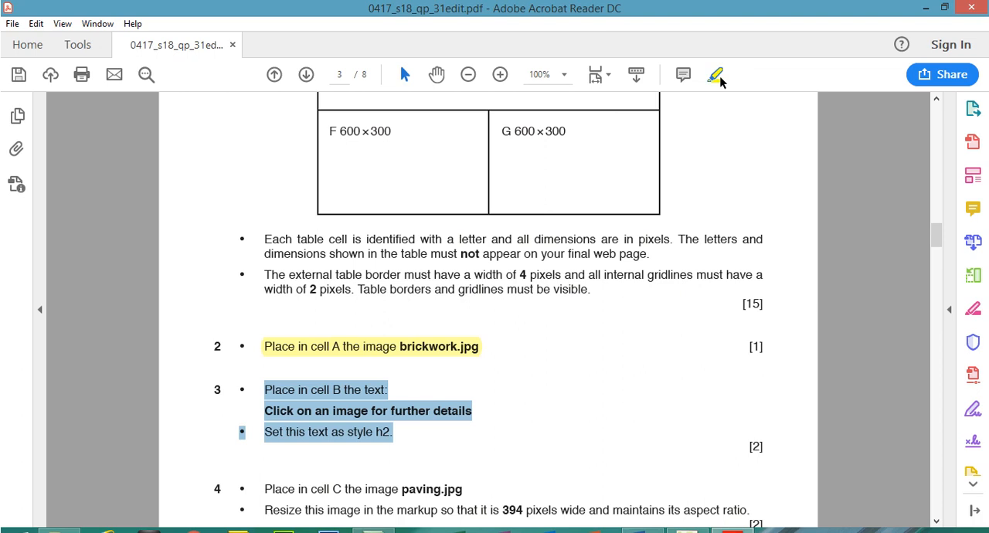
pyautogui.click(719, 81)
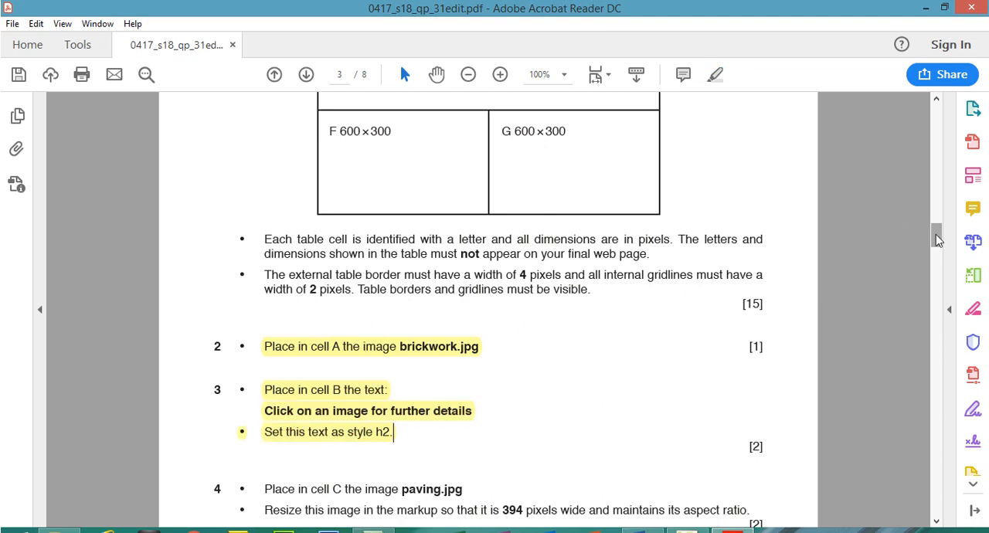
# - Read task 4 of the question paper, locate cell C in the table diagram and check the required image name
pyautogui.scroll(-3, 876, 244)
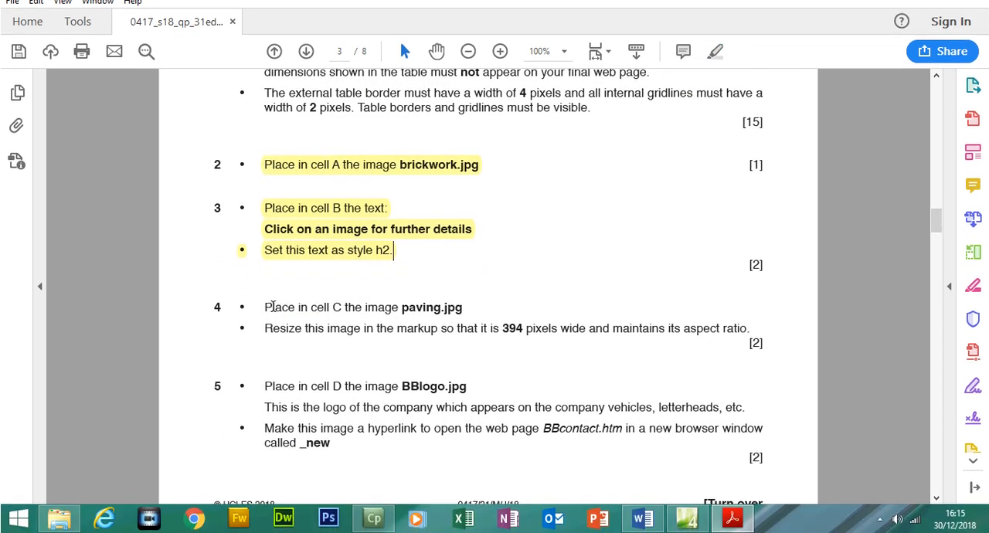
pyautogui.moveTo(265, 331); pyautogui.dragTo(343, 308)
pyautogui.moveTo(933, 255); pyautogui.dragTo(936, 218)
pyautogui.moveTo(558, 186); pyautogui.dragTo(624, 186)
pyautogui.scroll(-10, 941, 226)
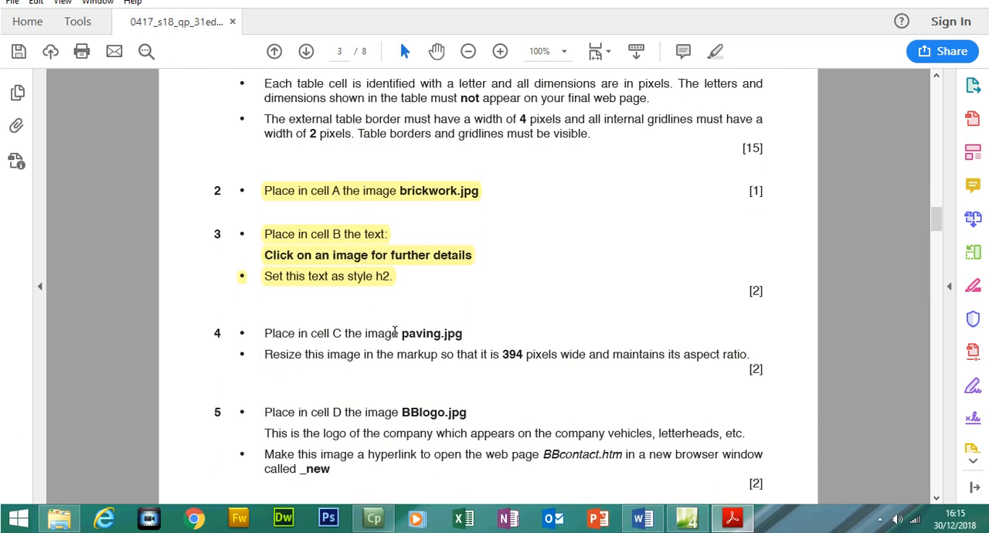
pyautogui.moveTo(403, 332); pyautogui.dragTo(466, 332)
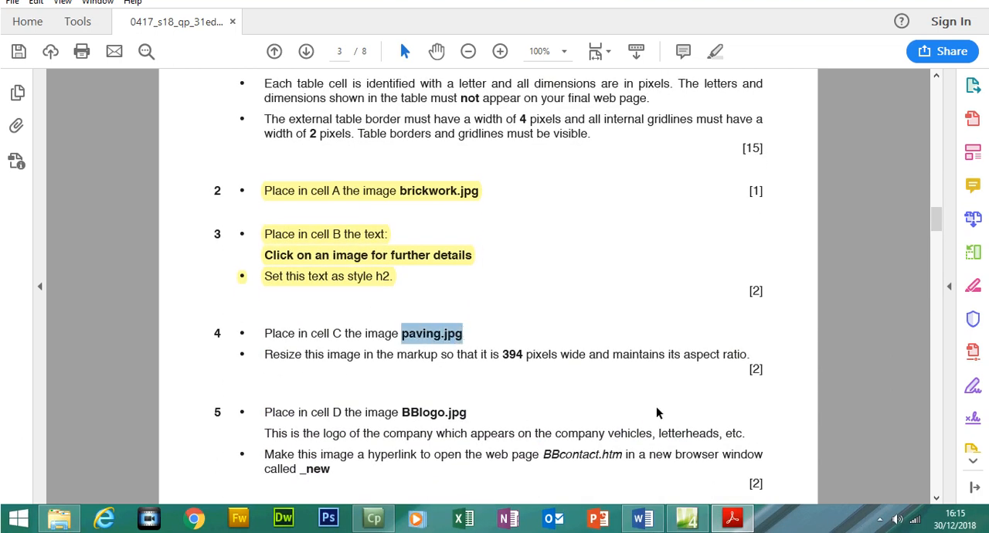
# - Switch to Expression Web, choose the paving picture from the BB_html folder for cell C and enter the alternate text Paving
pyautogui.click(688, 518)
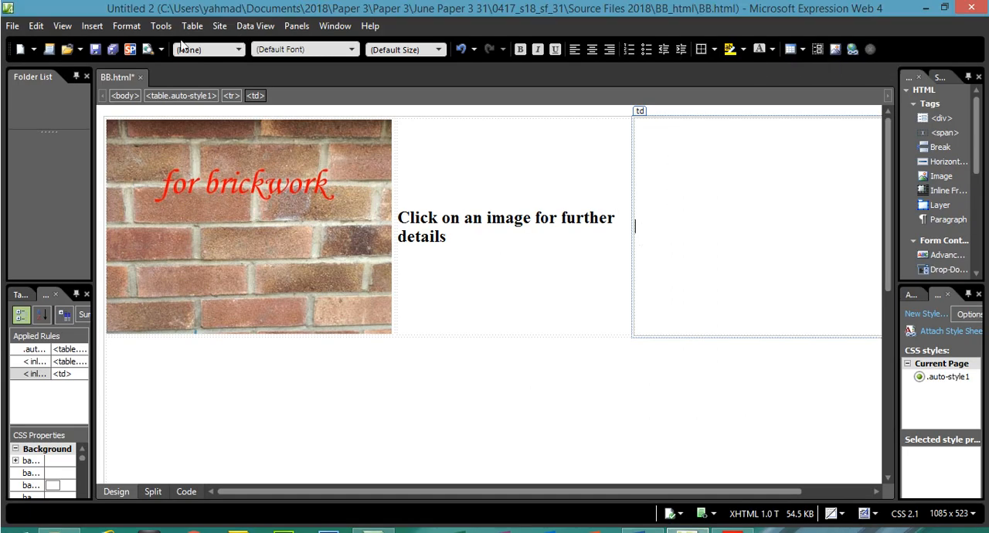
pyautogui.click(92, 25)
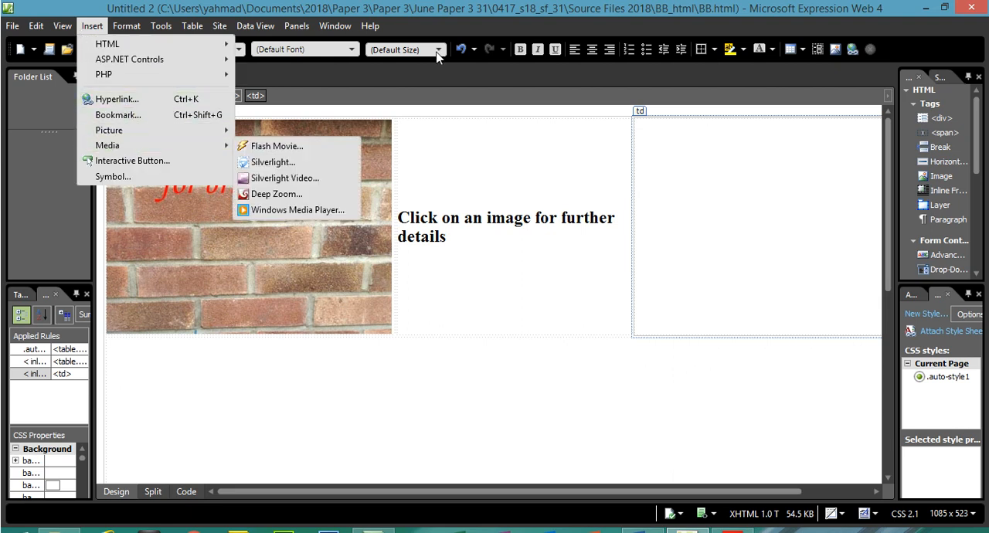
pyautogui.click(749, 250)
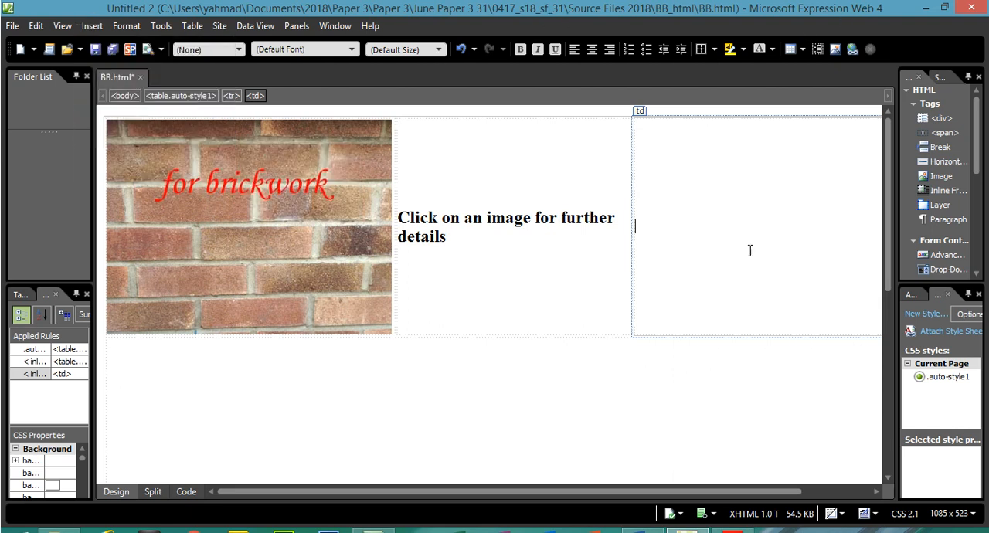
pyautogui.click(835, 48)
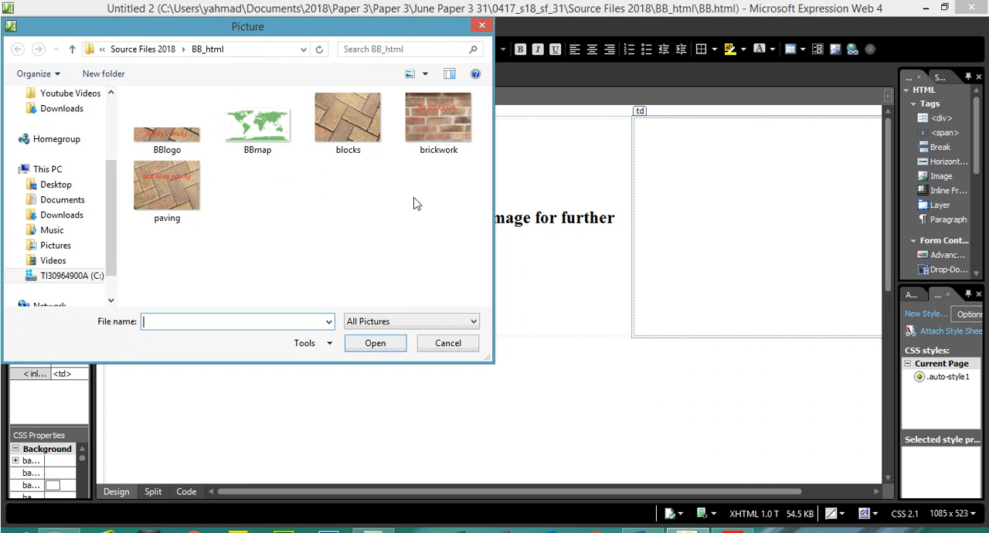
pyautogui.click(194, 185)
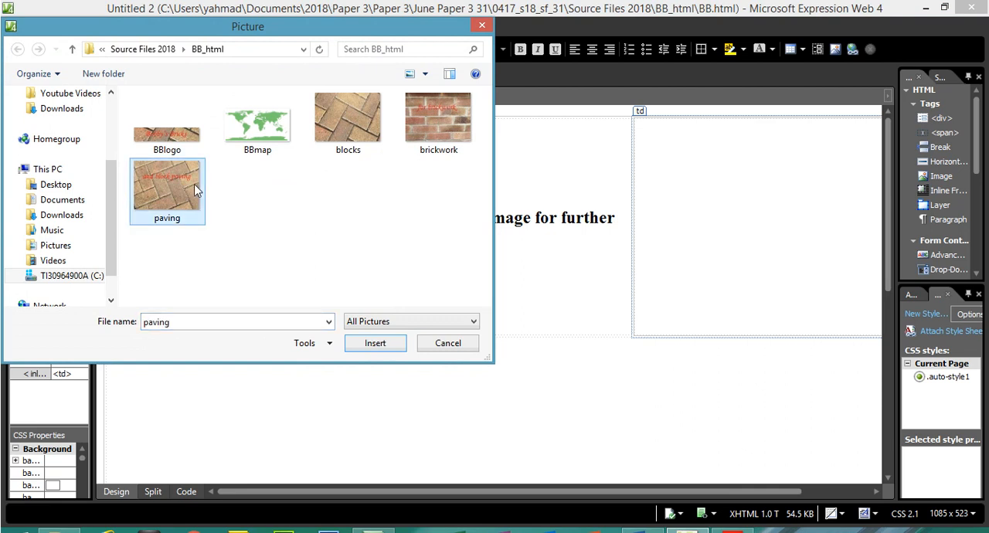
pyautogui.doubleClick(194, 184)
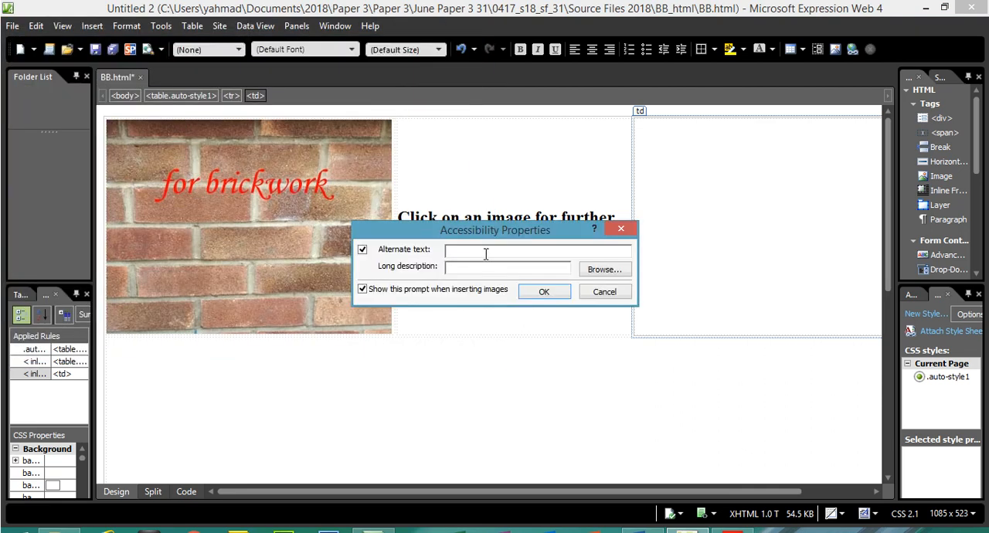
pyautogui.write('PAVI')
pyautogui.press('BackSpace')
pyautogui.write('pa')
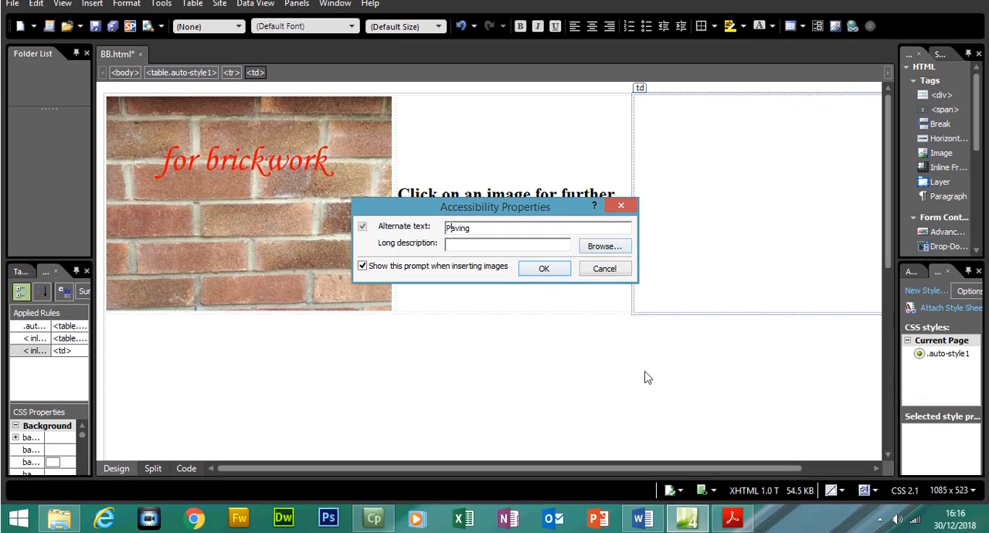
# - Read the image resize instruction in task 4 of the question paper and confirm inserting the paving picture into cell C
pyautogui.click(732, 517)
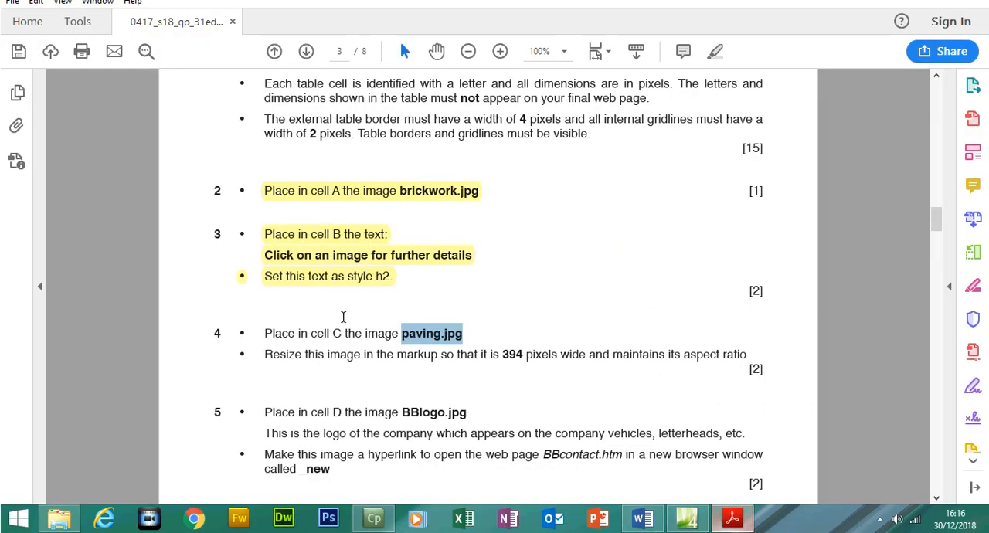
pyautogui.moveTo(266, 354); pyautogui.dragTo(746, 358)
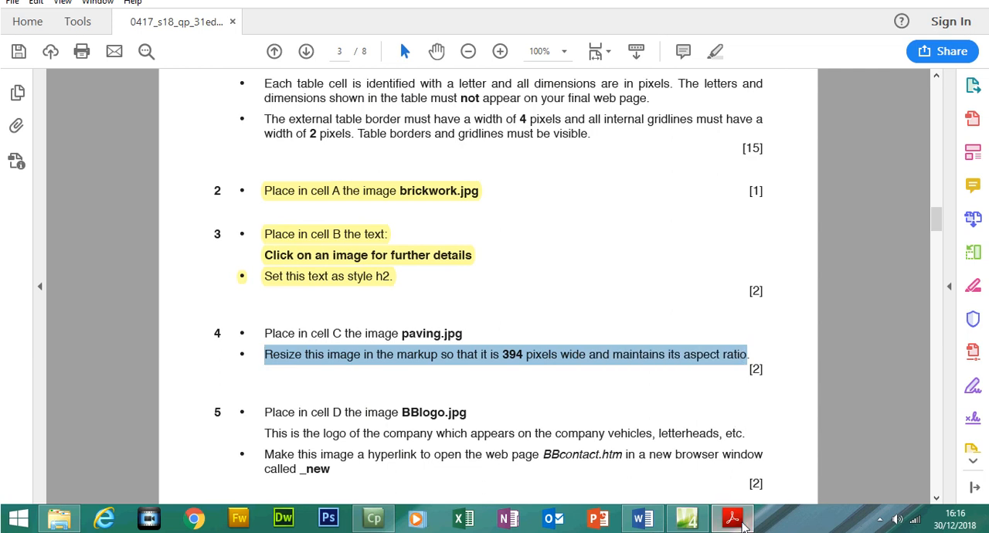
pyautogui.moveTo(738, 529)
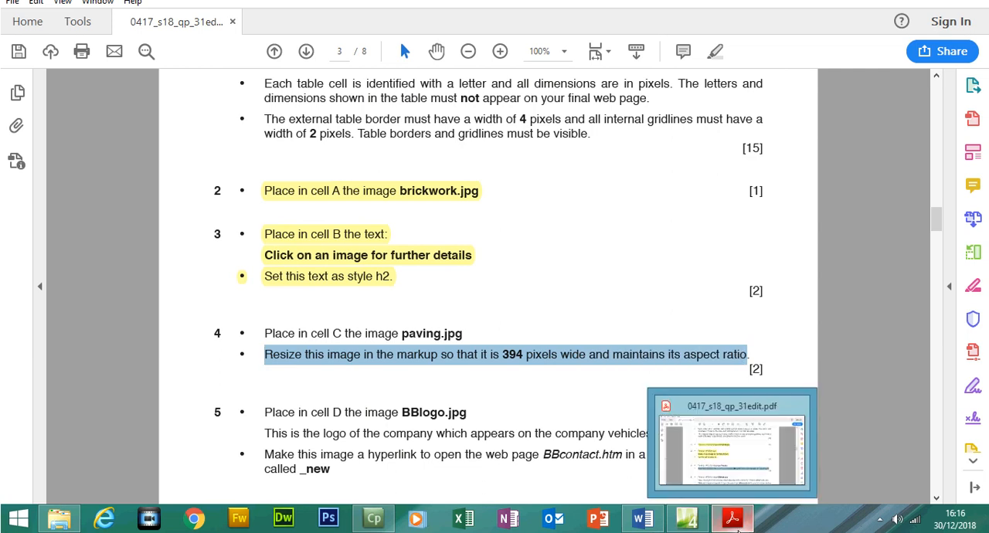
pyautogui.click(687, 518)
pyautogui.click(532, 266)
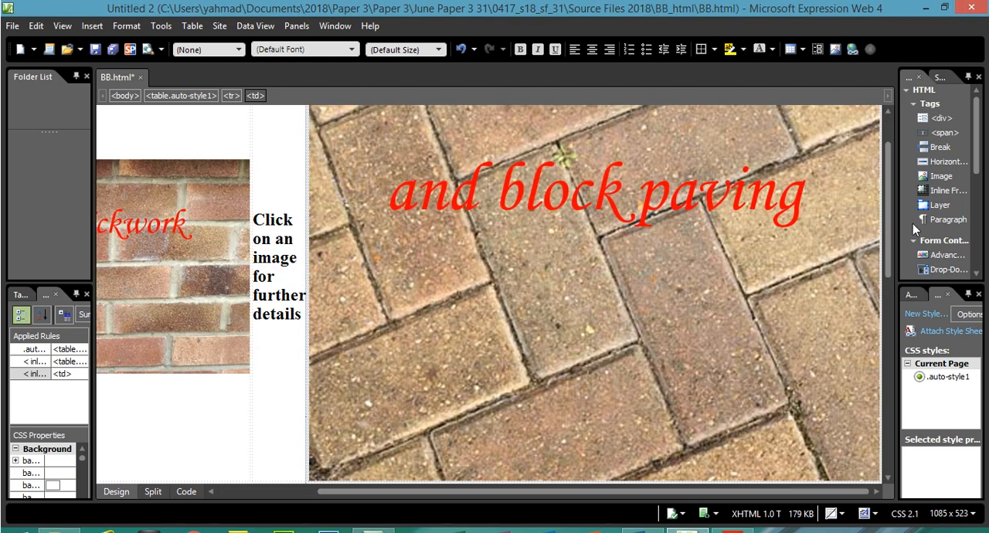
pyautogui.moveTo(888, 207)
pyautogui.mouseDown()
pyautogui.moveTo(888, 180)
pyautogui.moveTo(891, 286)
pyautogui.moveTo(890, 214)
pyautogui.mouseUp()
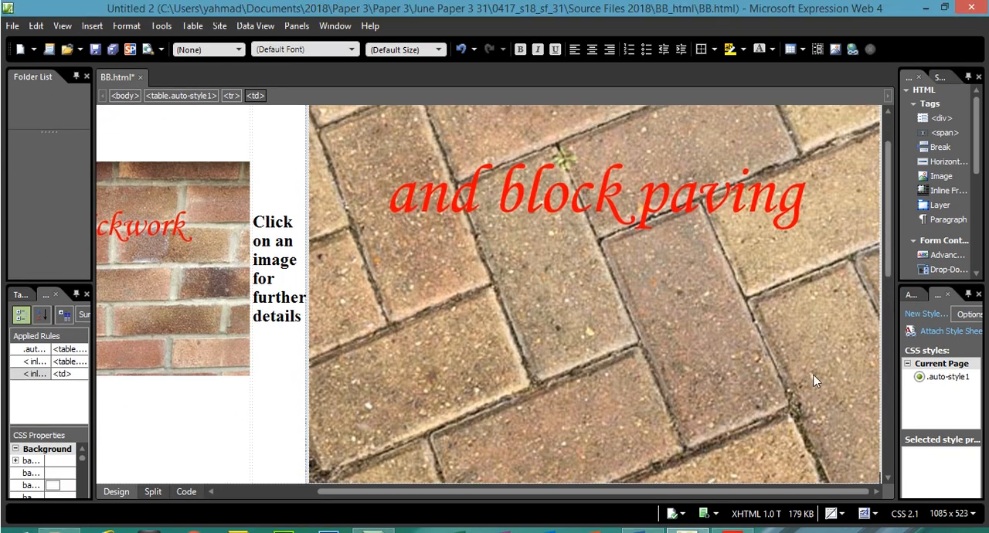
# - Recheck the resize instruction in the question paper, select the paving image in cell C and show its markup in split view
pyautogui.click(734, 516)
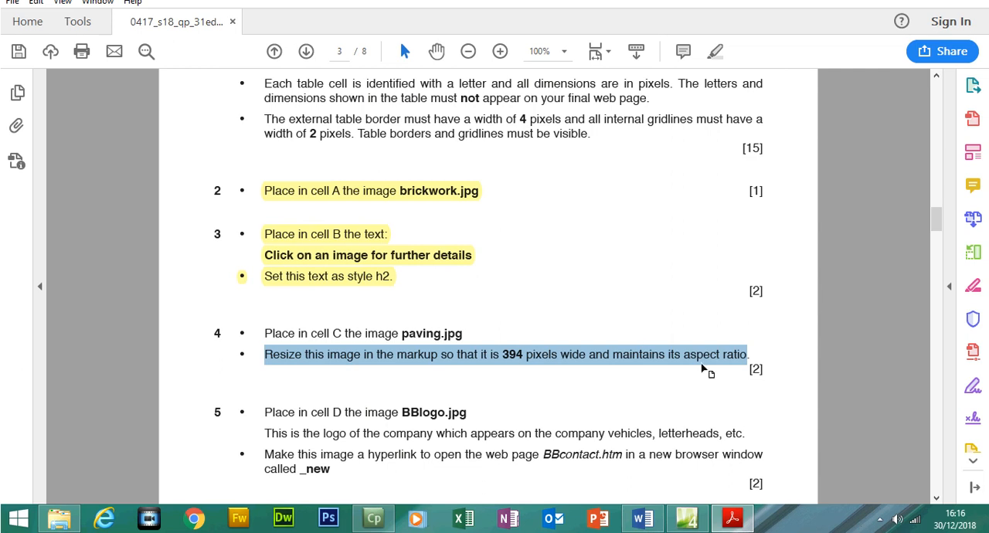
pyautogui.click(687, 518)
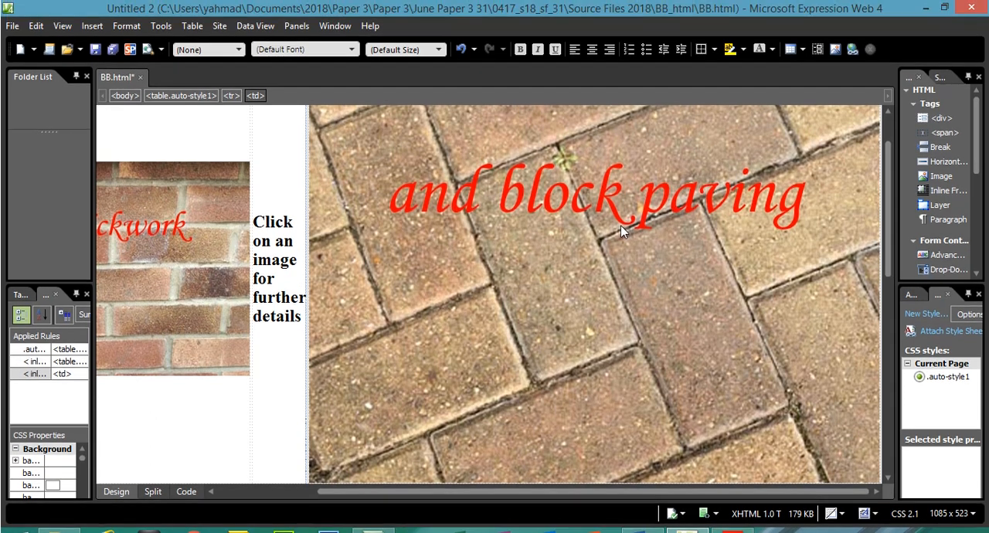
pyautogui.click(562, 229)
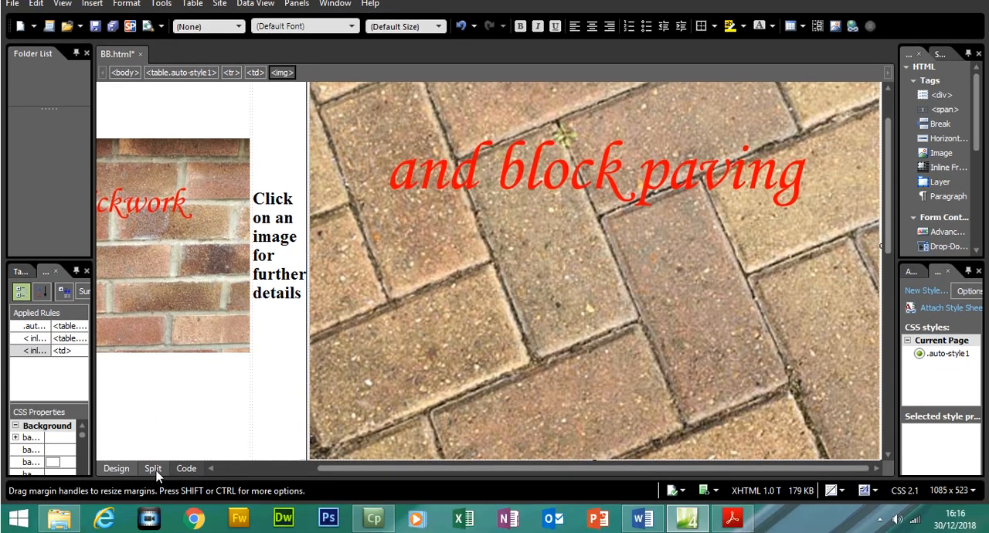
pyautogui.click(163, 470)
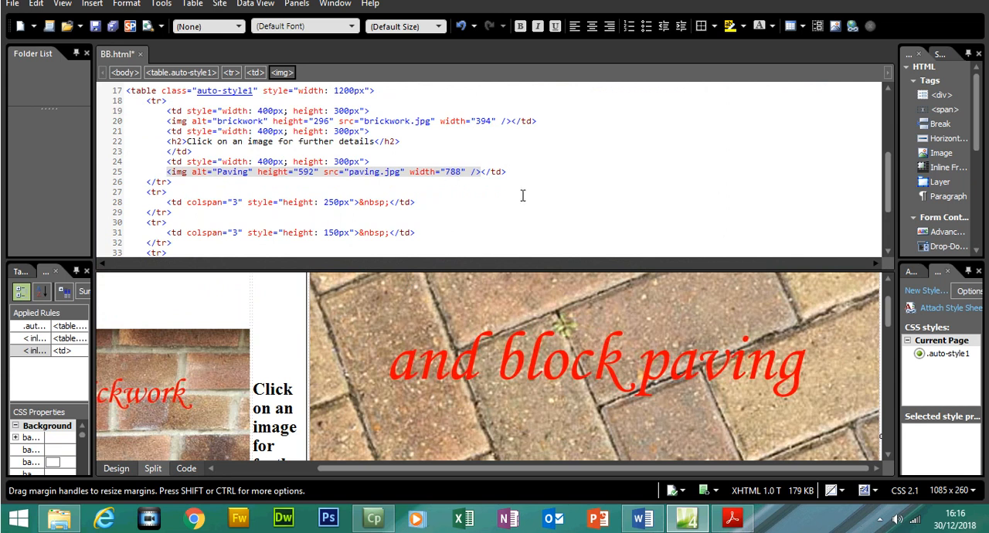
# - Check the required width of the paving image in task 4 of the question paper and return to Expression Web
pyautogui.click(733, 519)
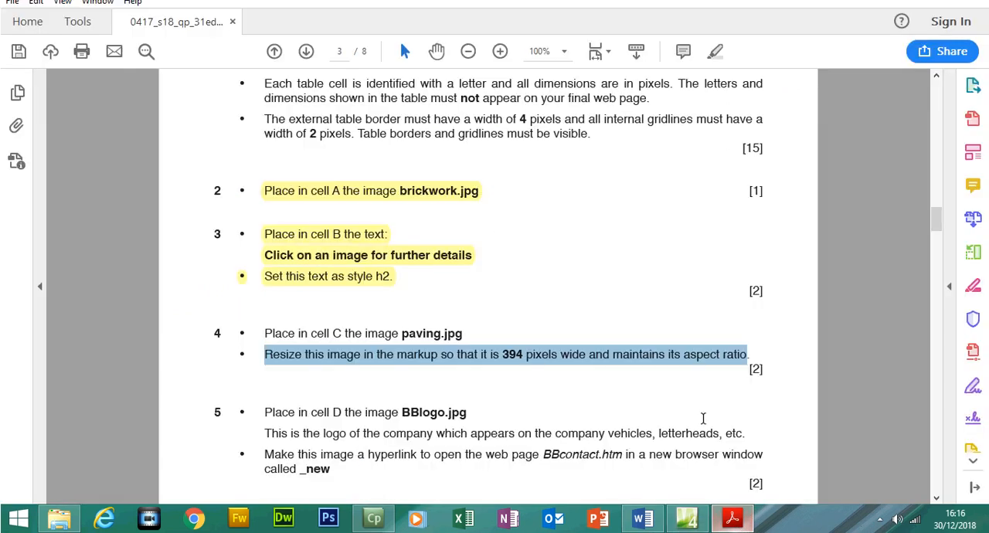
pyautogui.click(585, 355)
pyautogui.doubleClick(586, 355)
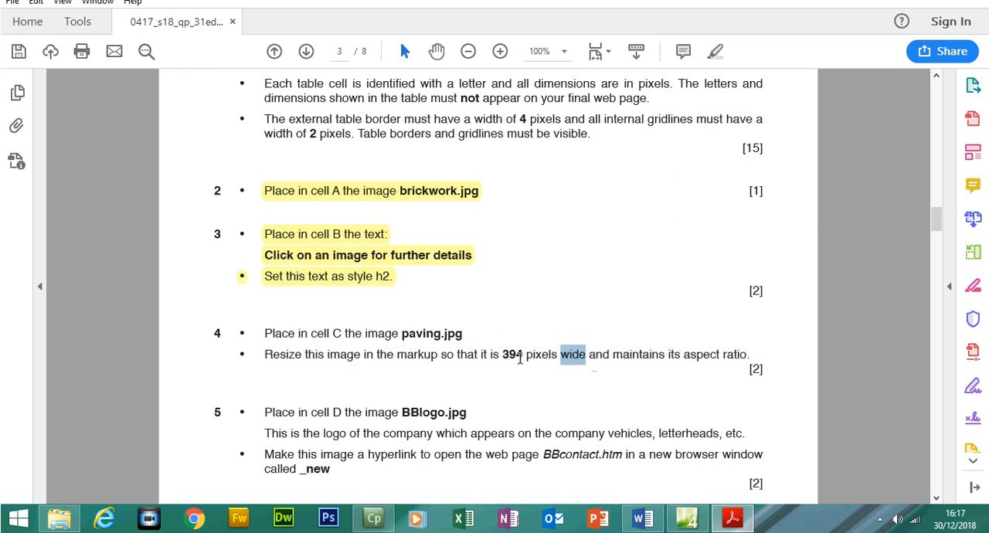
pyautogui.click(732, 519)
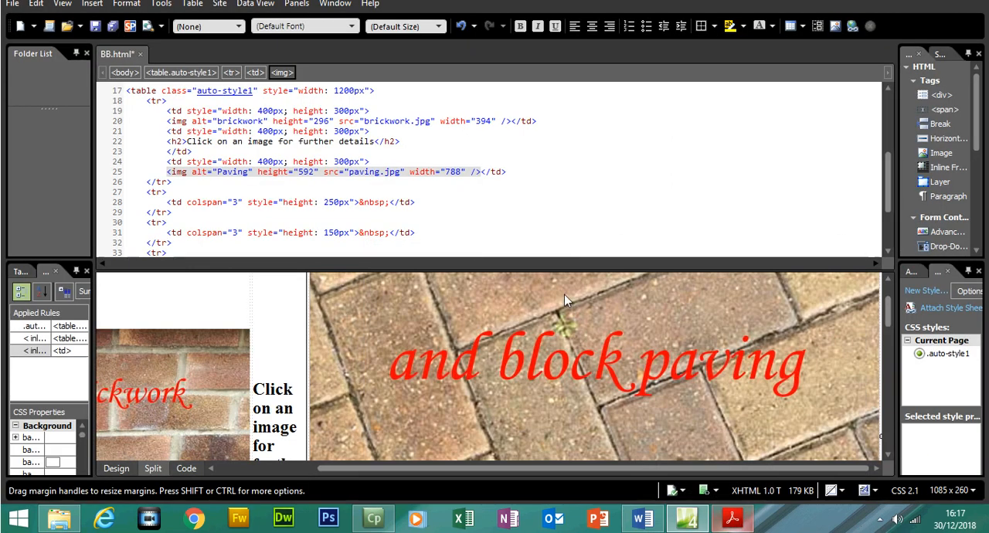
# - Try setting only the paving image's width to 394 in the markup, inspect the image and undo the change
pyautogui.doubleClick(452, 172)
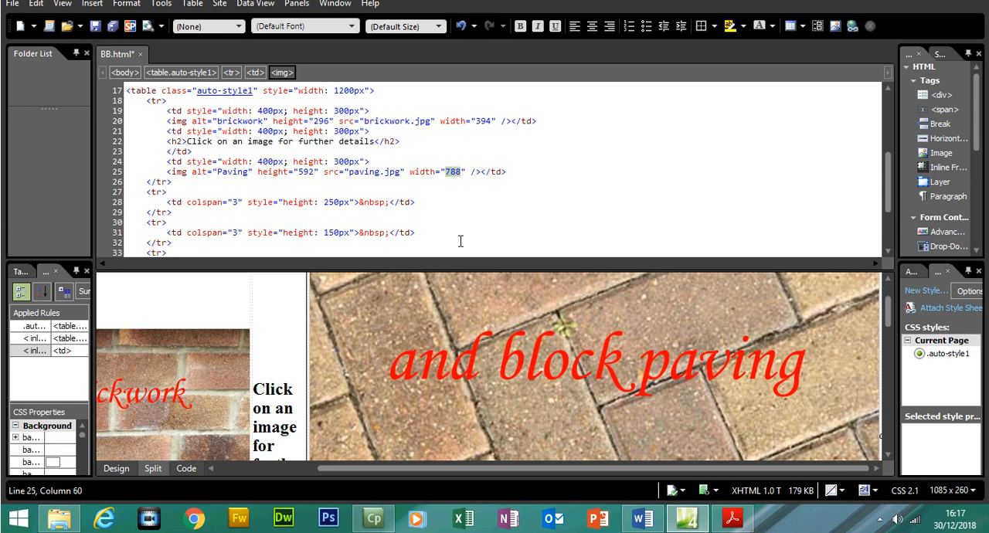
pyautogui.write('394')
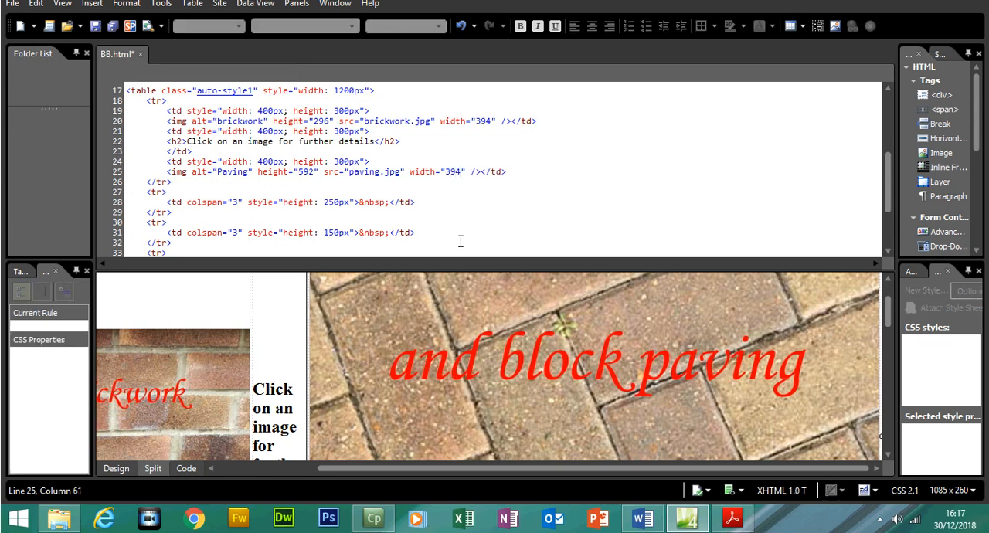
pyautogui.click(301, 320)
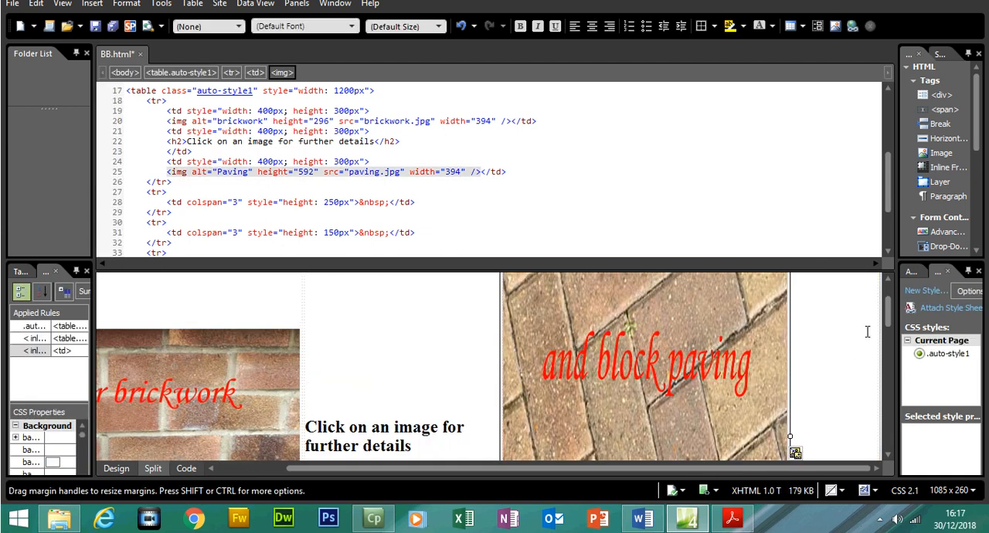
pyautogui.moveTo(888, 316)
pyautogui.mouseDown()
pyautogui.moveTo(889, 358)
pyautogui.moveTo(886, 314)
pyautogui.mouseUp()
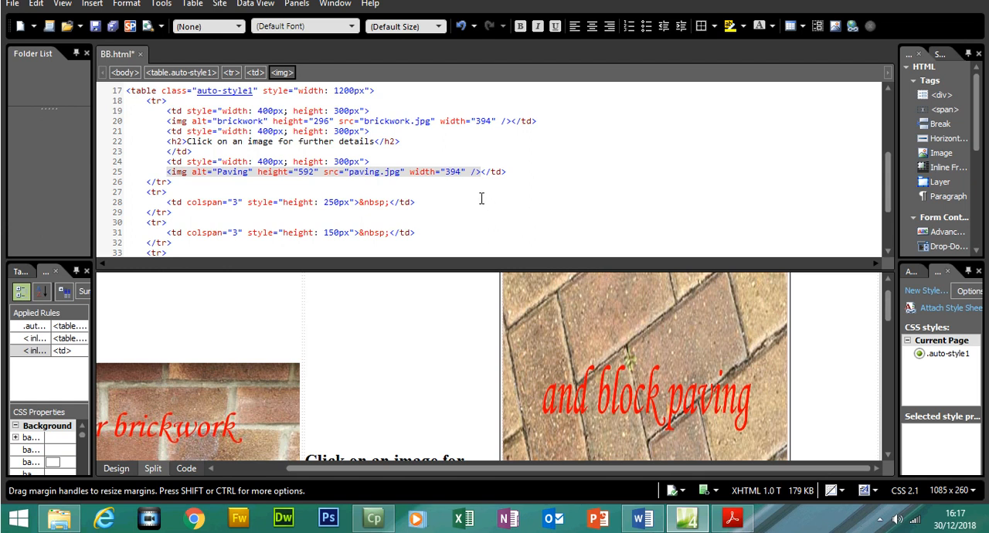
pyautogui.hotkey('ctrl', 'z')
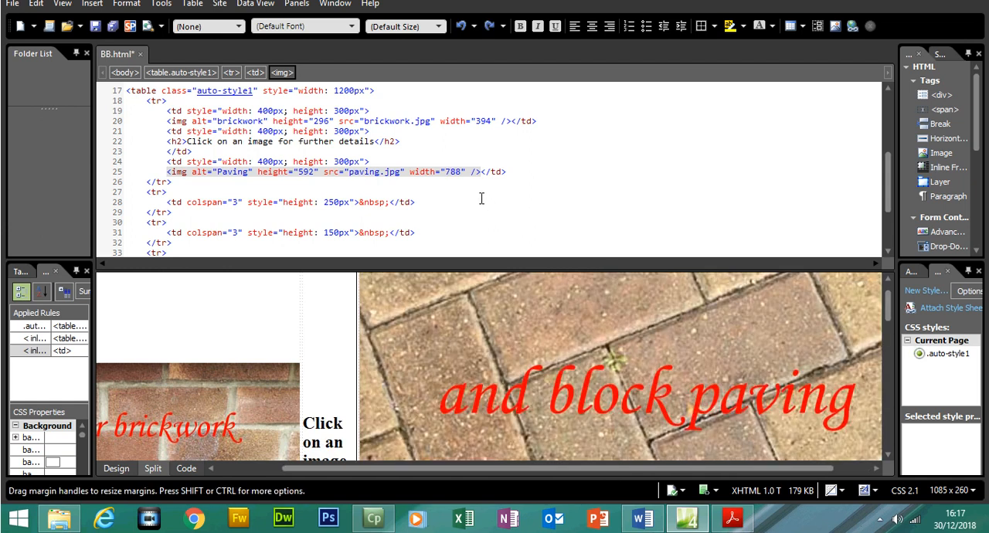
# - Return to Design view and open the appearance settings in the paving image's Picture Properties
pyautogui.click(116, 469)
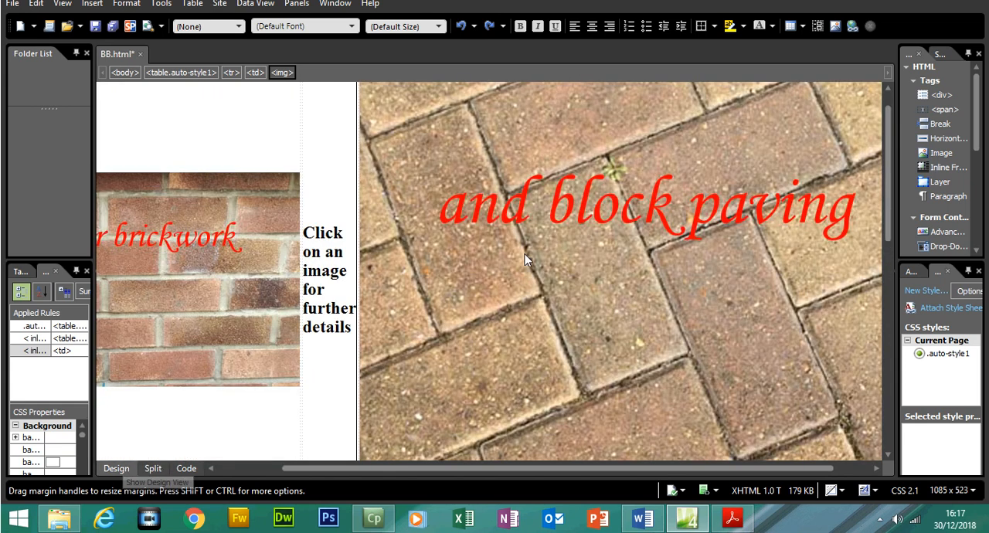
pyautogui.rightClick(497, 271)
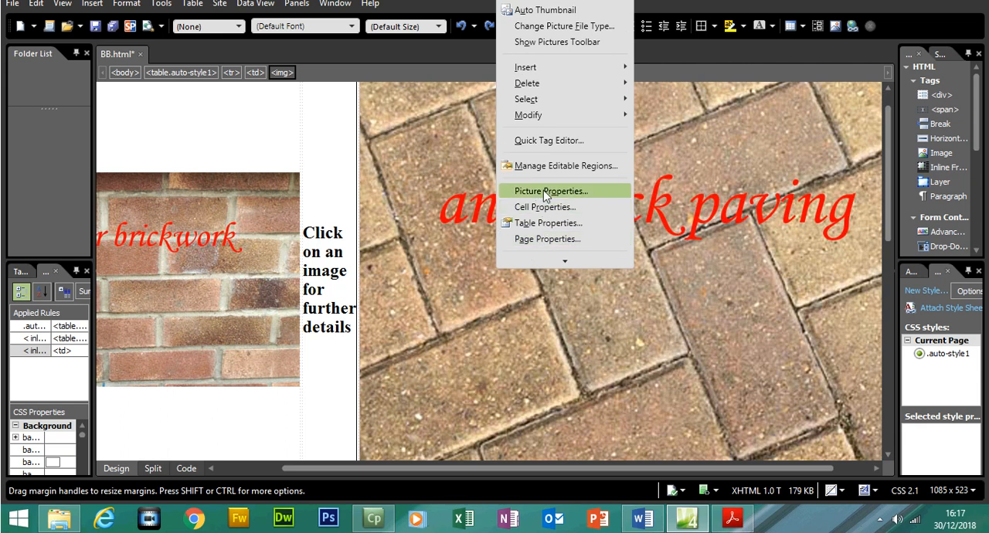
pyautogui.click(544, 190)
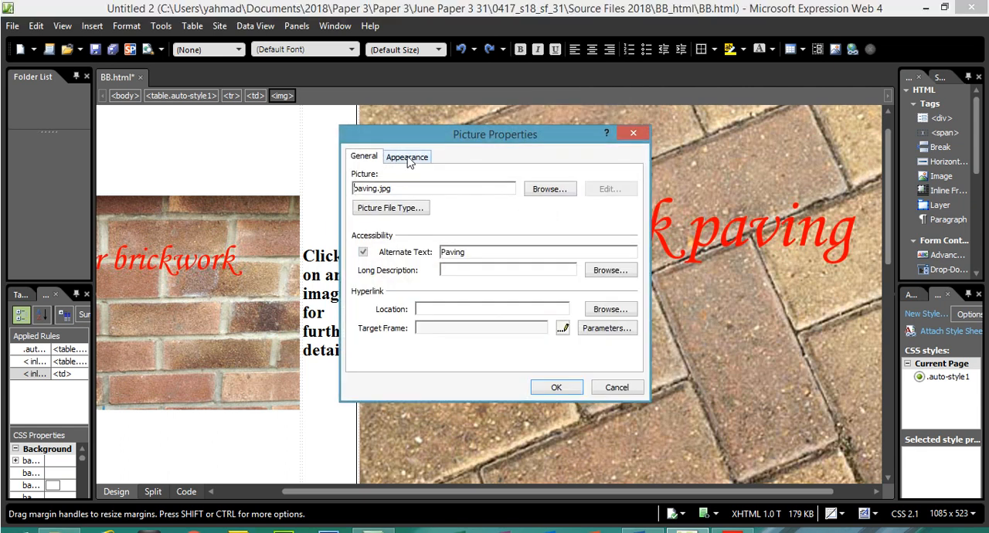
pyautogui.click(409, 158)
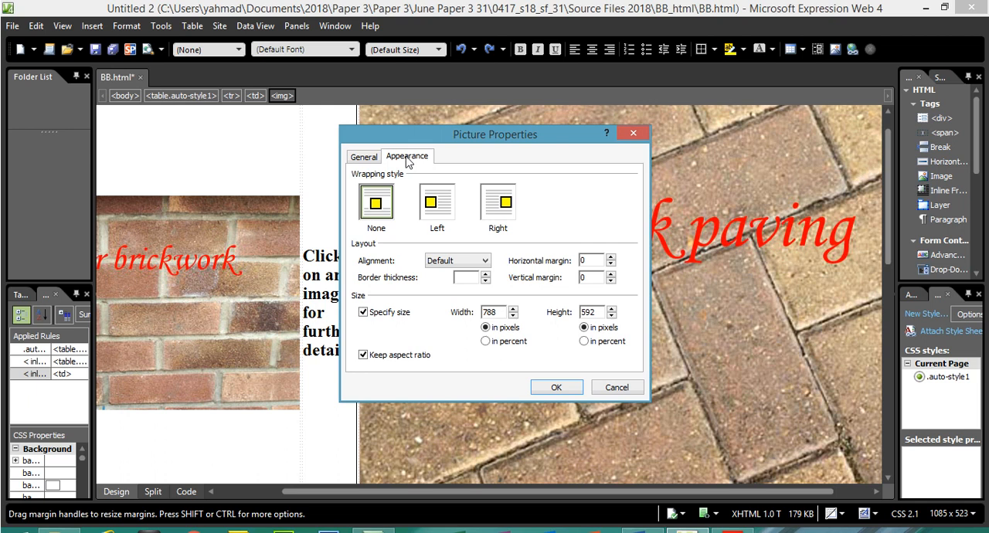
pyautogui.click(364, 157)
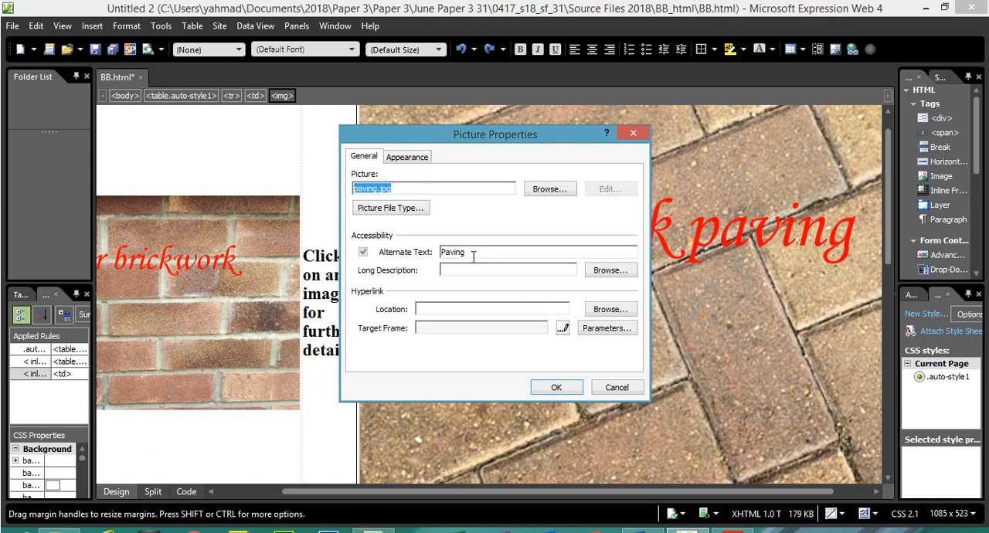
pyautogui.click(407, 158)
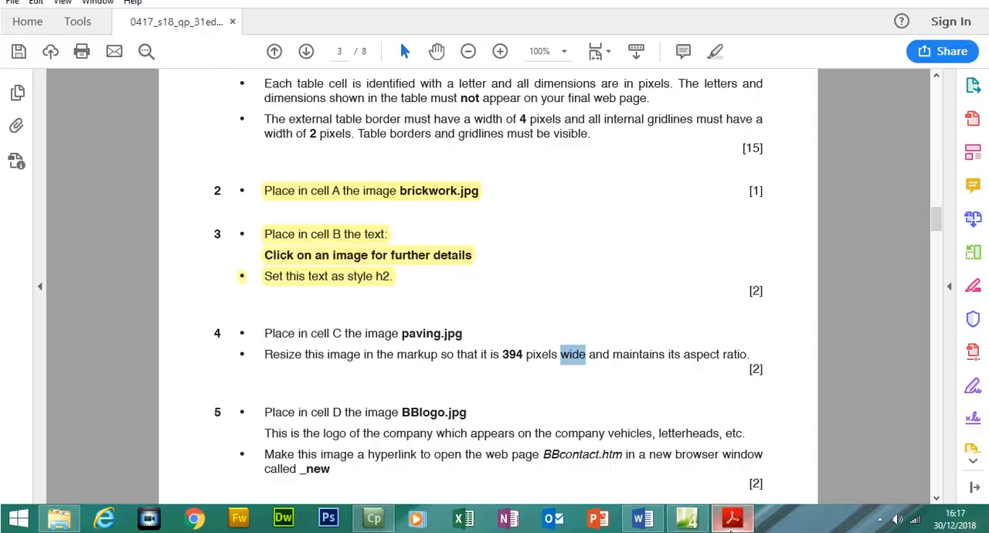
# - Recheck the required width in the question paper and set the paving image's width to 394 pixels with its aspect ratio kept
pyautogui.click(732, 518)
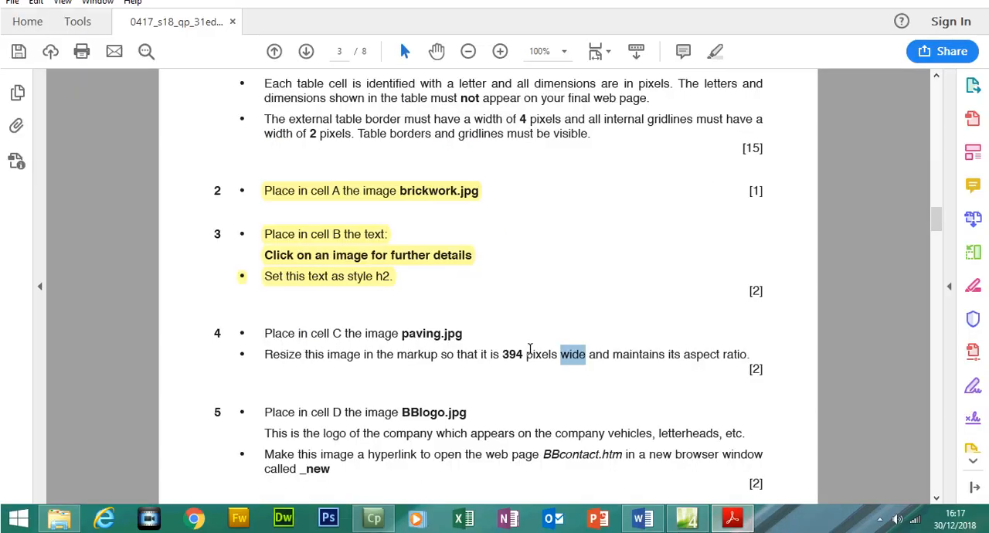
pyautogui.moveTo(504, 352); pyautogui.dragTo(586, 356)
pyautogui.click(734, 521)
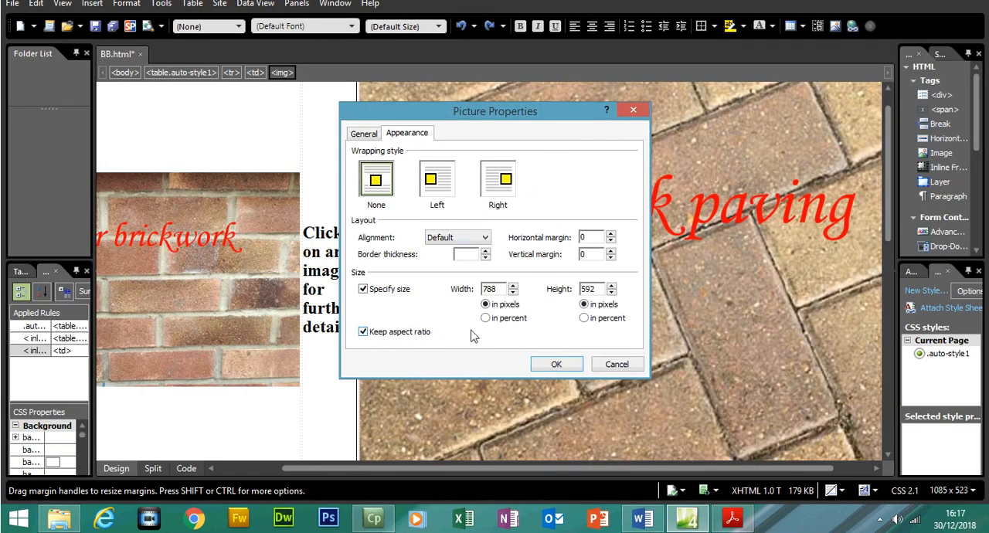
pyautogui.moveTo(498, 288); pyautogui.dragTo(472, 291)
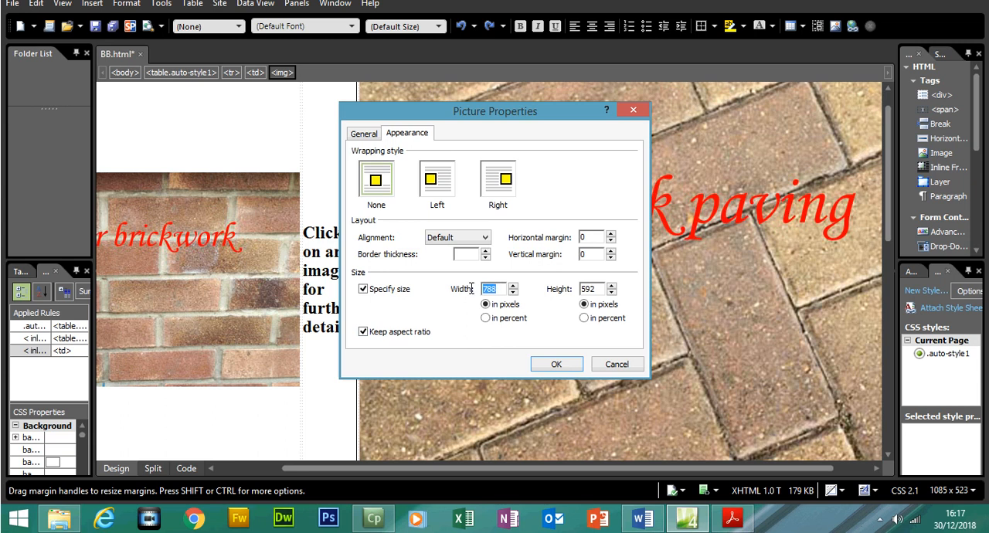
pyautogui.write('394')
pyautogui.click(556, 365)
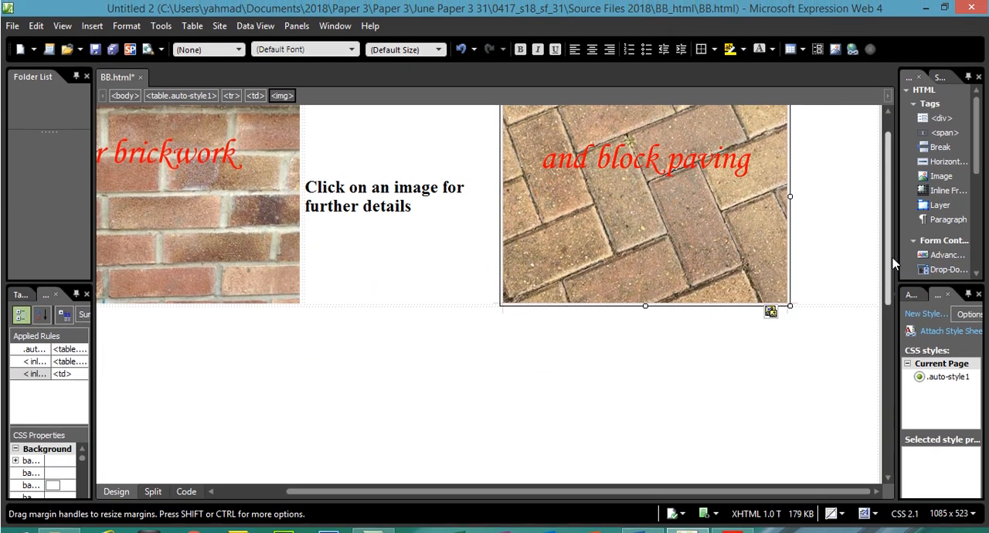
# - Inspect how the resized paving image fits in the table's top row and place the cursor in cell D below
pyautogui.moveTo(889, 241); pyautogui.dragTo(889, 212)
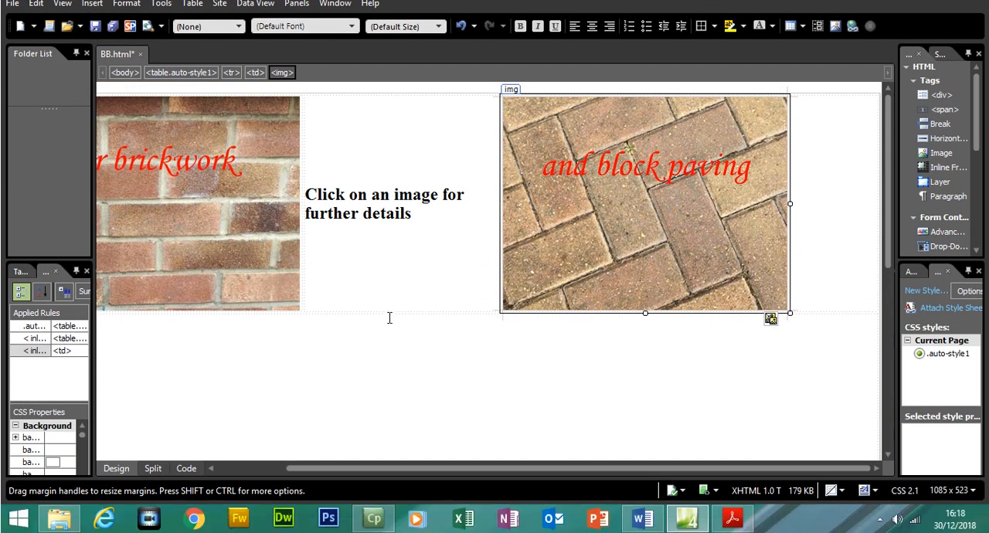
pyautogui.click(388, 311)
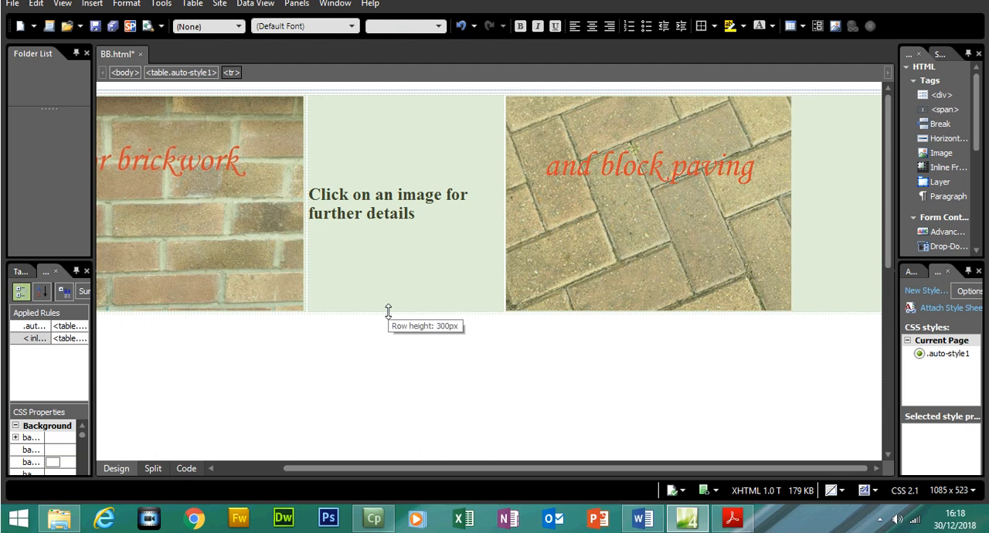
pyautogui.click(388, 289)
pyautogui.moveTo(460, 469); pyautogui.dragTo(573, 455)
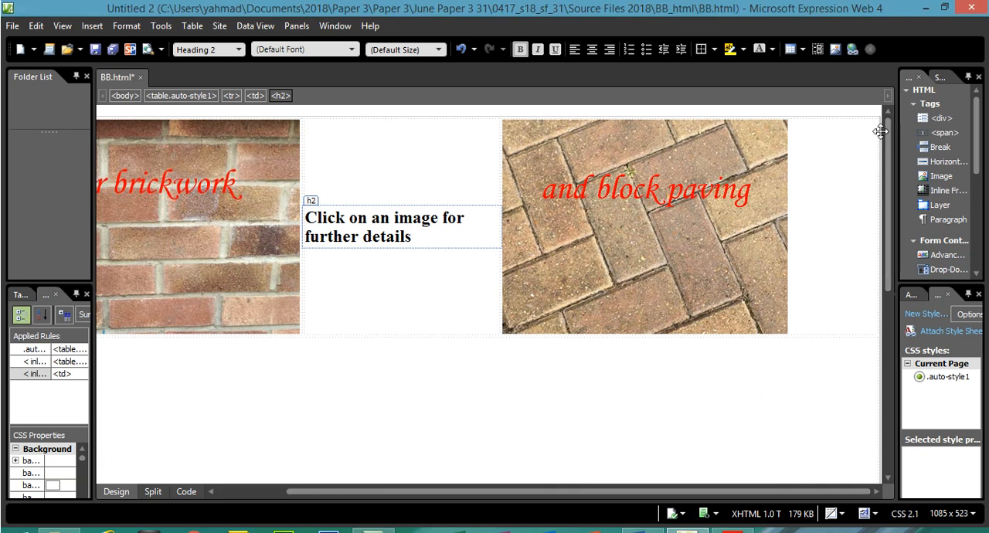
pyautogui.click(879, 109)
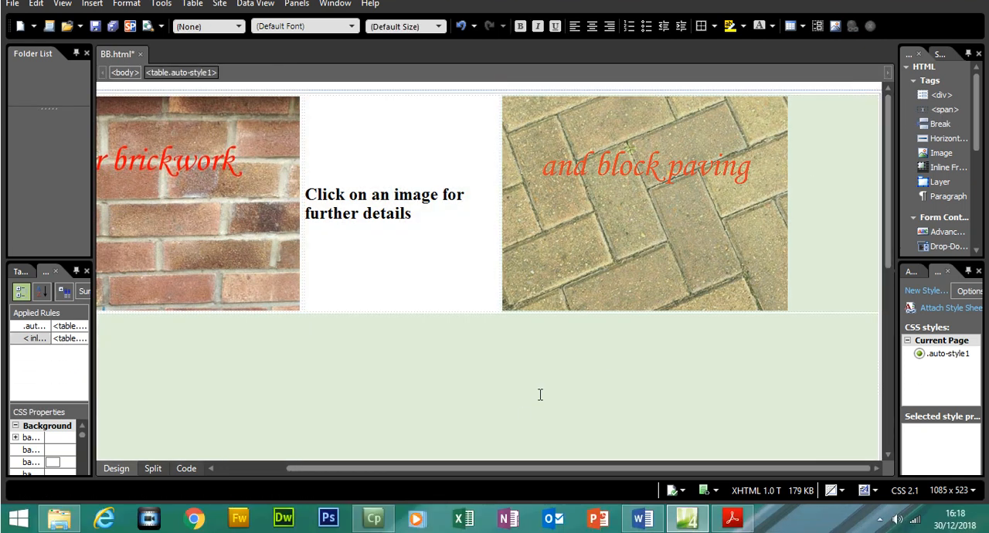
pyautogui.click(538, 414)
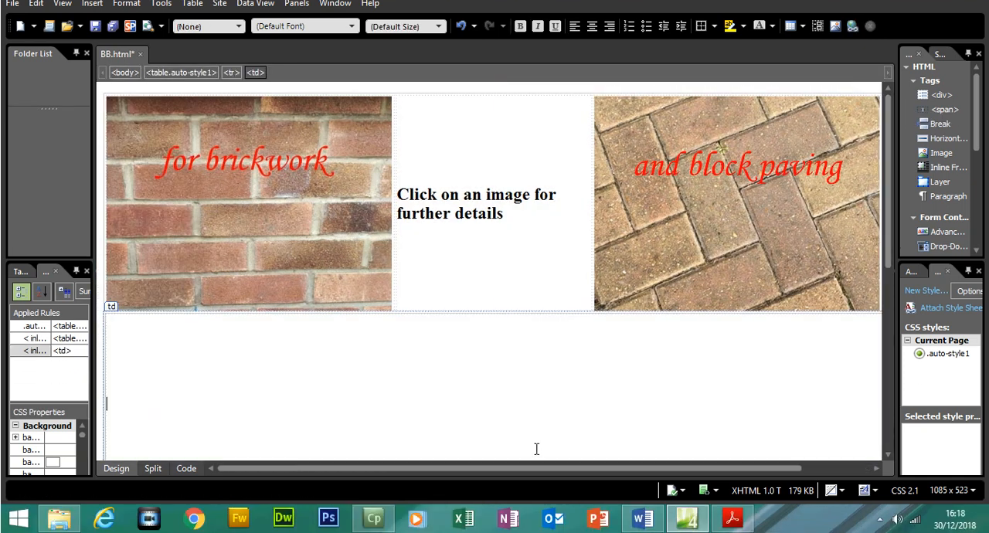
pyautogui.moveTo(528, 471); pyautogui.dragTo(457, 469)
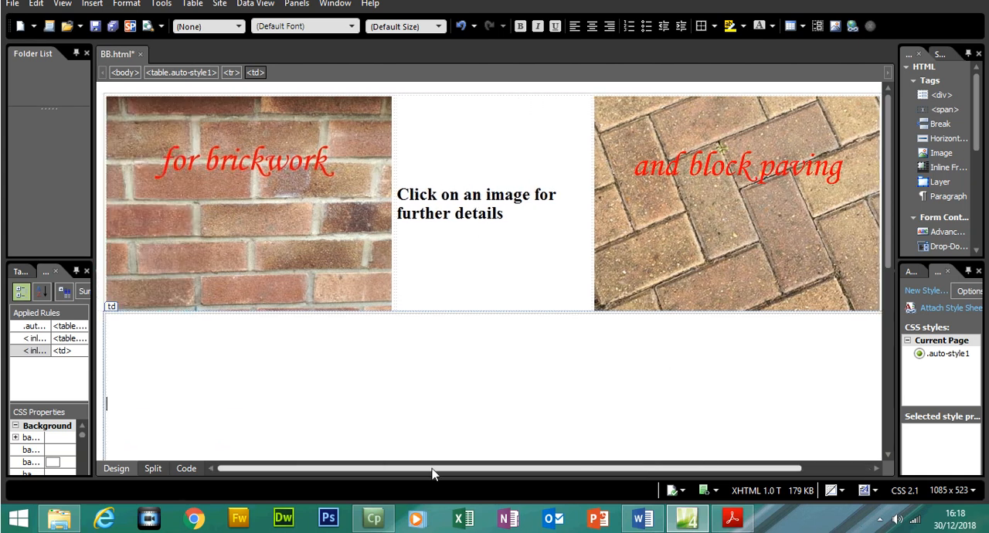
# - Switch to the question paper in Acrobat Reader and highlight both instructions of task 4
pyautogui.click(730, 516)
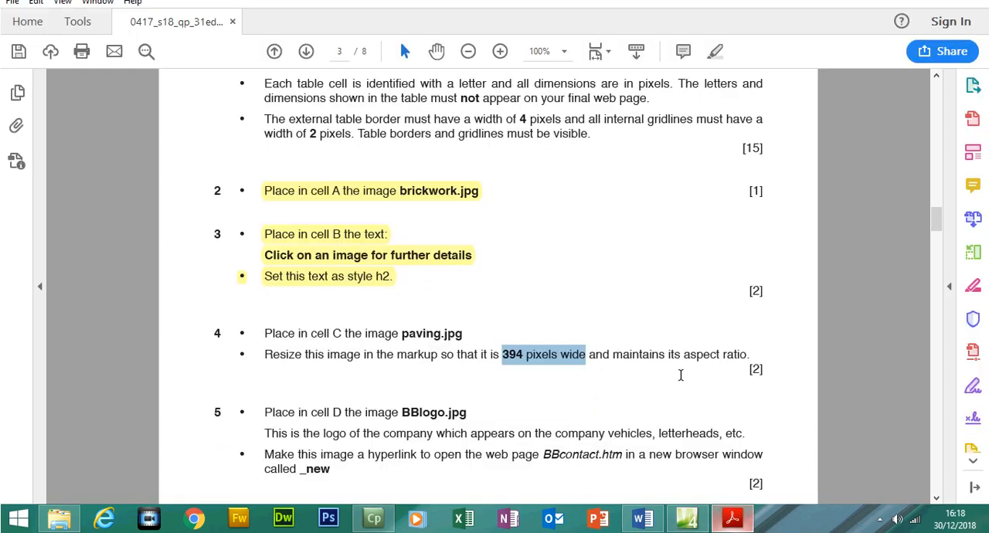
pyautogui.moveTo(274, 334); pyautogui.dragTo(751, 361)
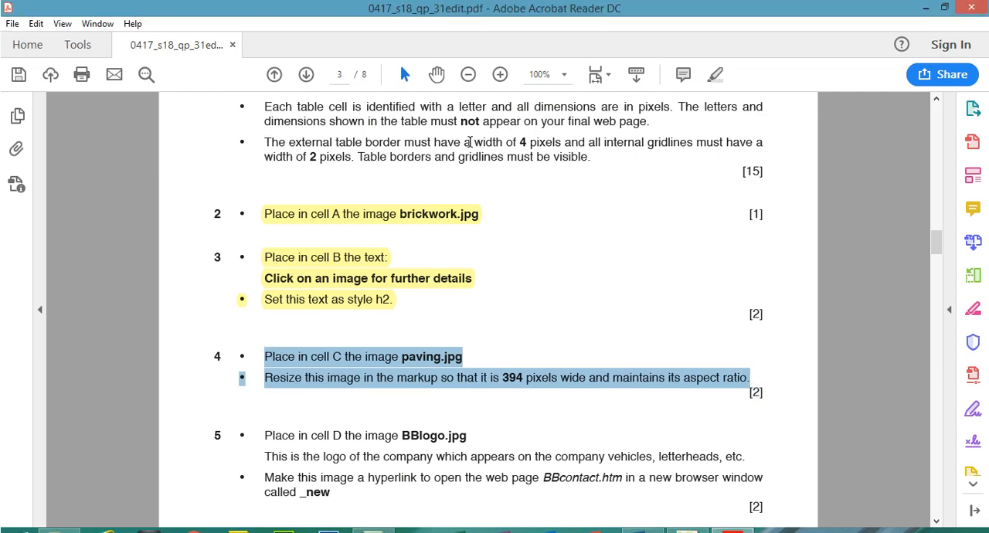
pyautogui.click(715, 74)
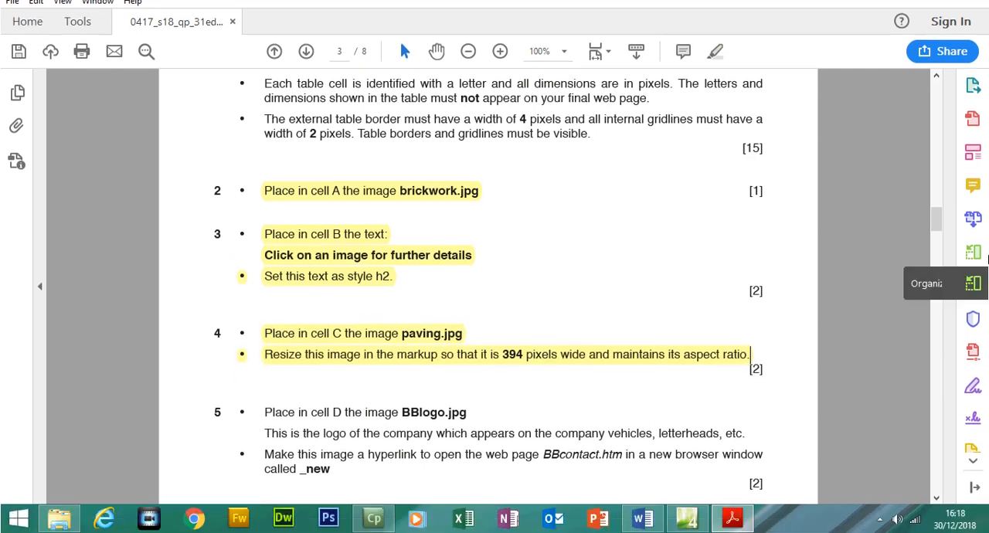
# - Read task 5, locate cell D in the table diagram and check the name of the image to place there
pyautogui.scroll(-3, 924, 237)
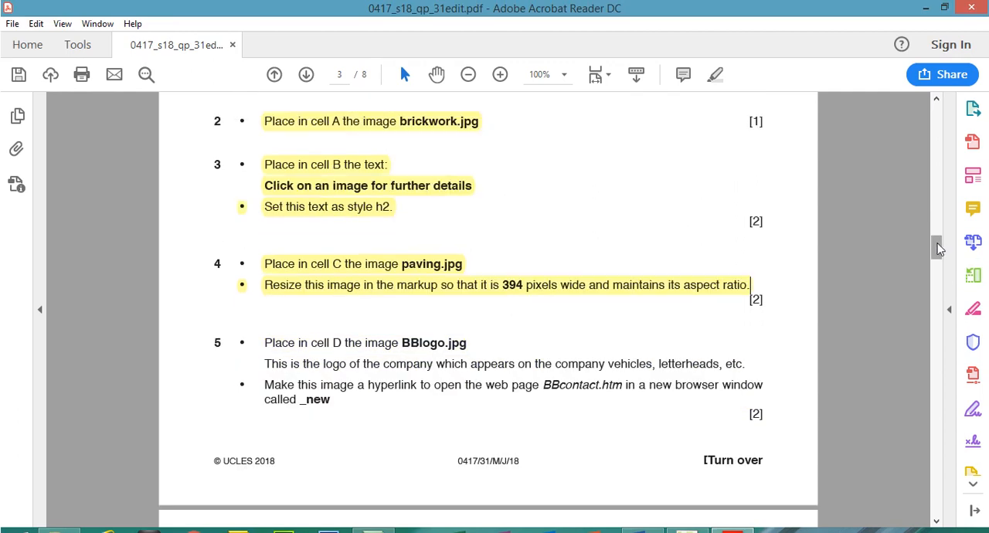
pyautogui.moveTo(345, 319); pyautogui.dragTo(333, 319)
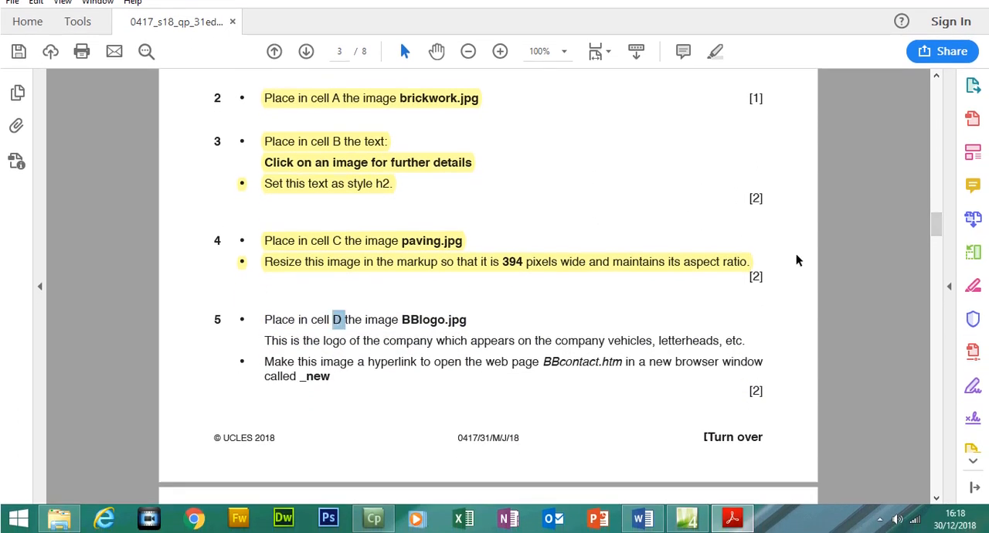
pyautogui.scroll(3, 938, 220)
pyautogui.scroll(10, 937, 243)
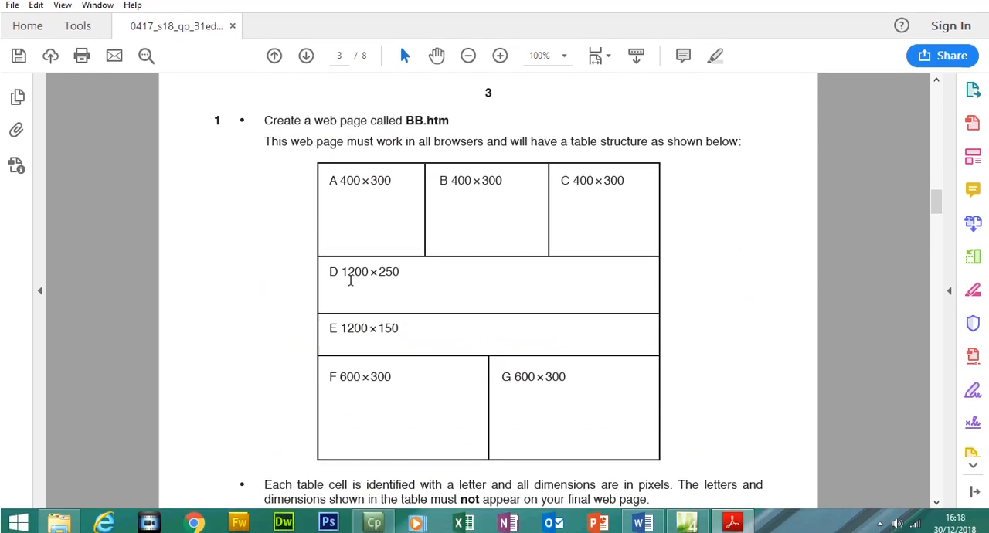
pyautogui.scroll(-3, 937, 215)
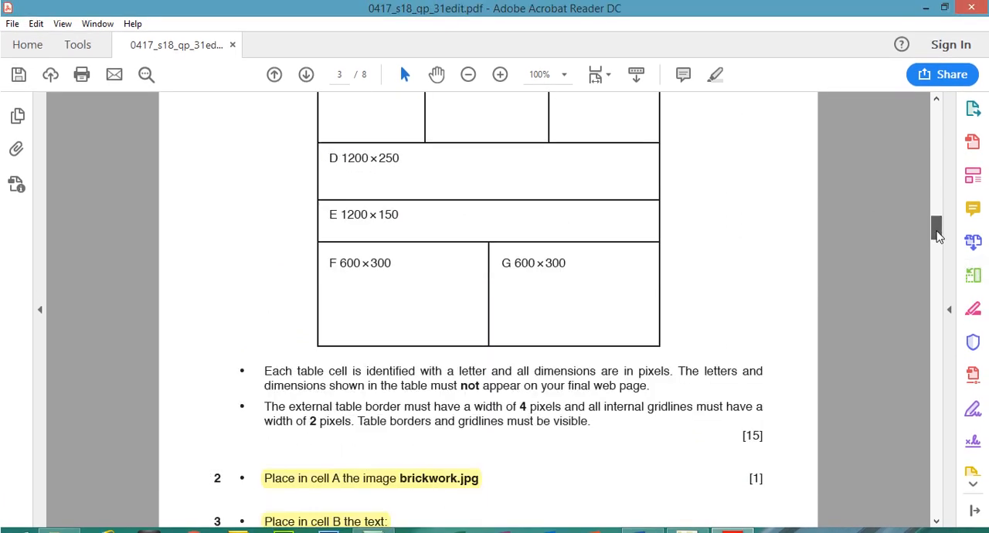
pyautogui.scroll(-10, 938, 236)
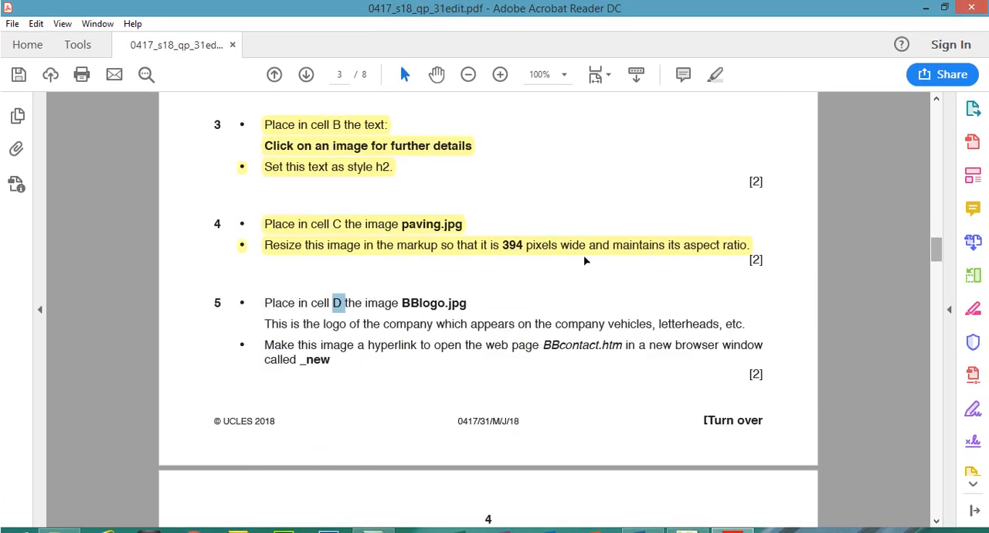
pyautogui.moveTo(402, 303); pyautogui.dragTo(468, 303)
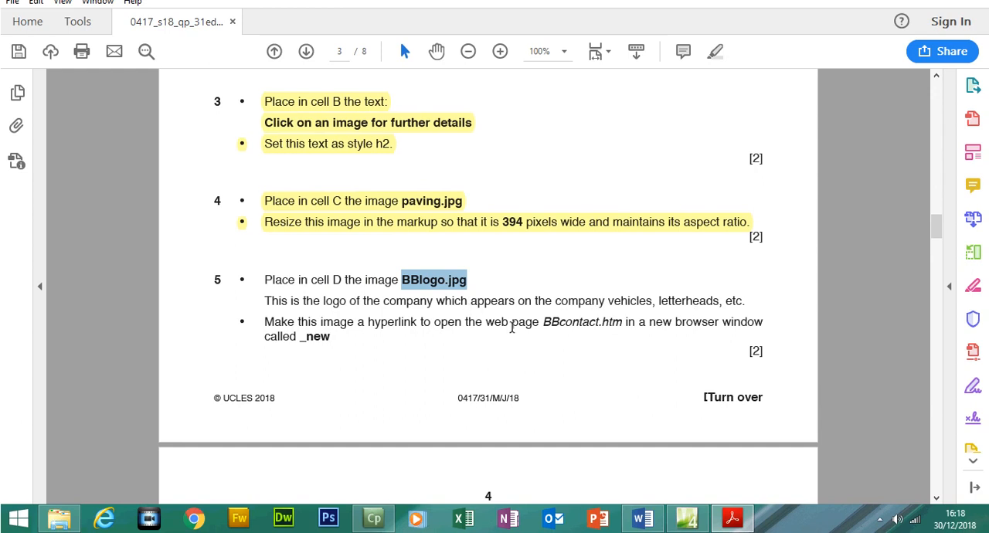
# - Highlight the BBlogo.jpg placement instruction and logo description in task 5 and switch back to Expression Web
pyautogui.moveTo(266, 283); pyautogui.dragTo(742, 297)
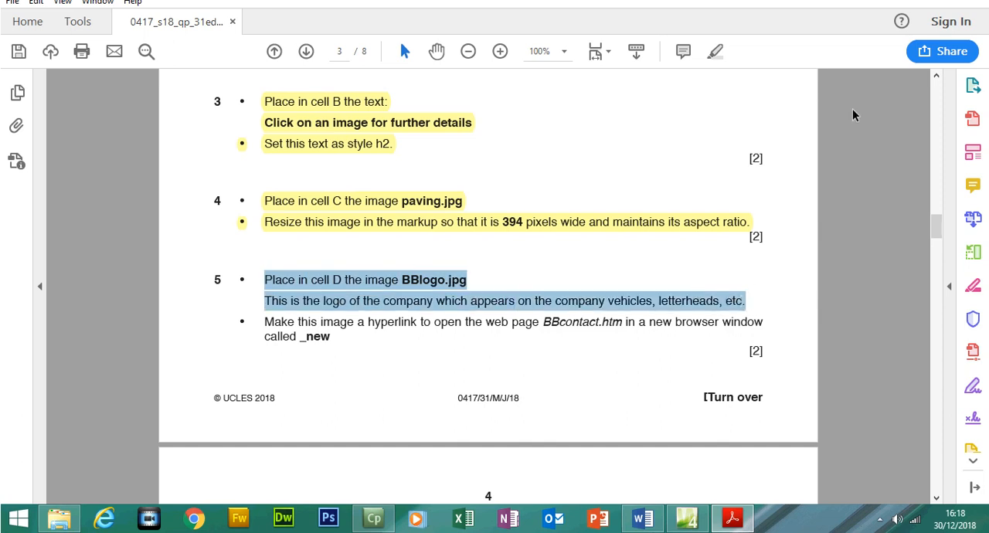
pyautogui.click(715, 51)
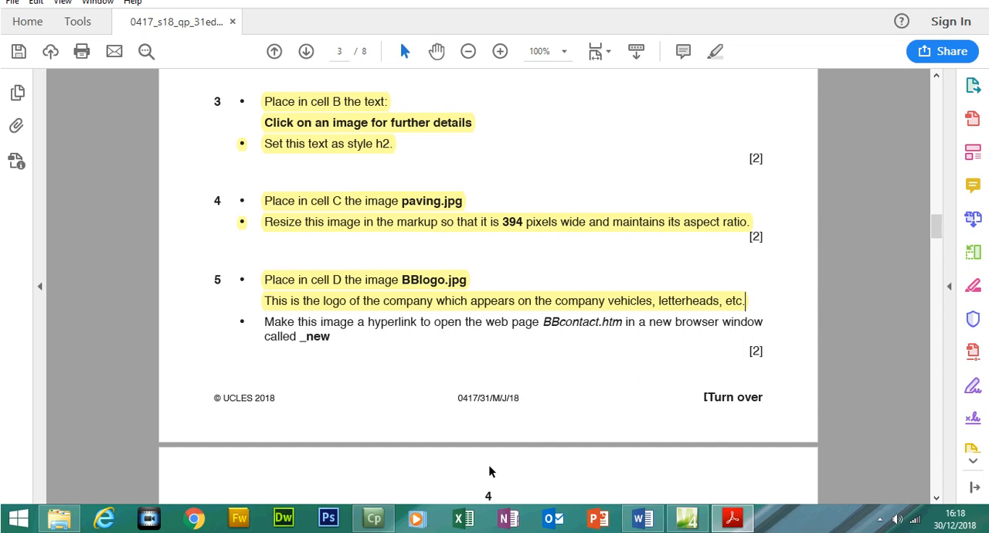
pyautogui.click(688, 518)
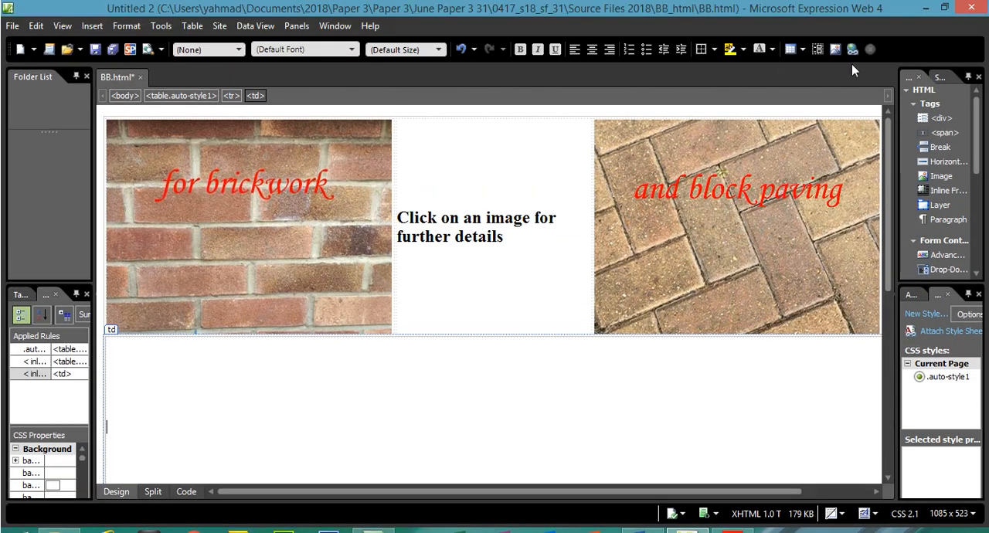
# - Insert the BBlogo image into cell D with the alternate text "Company Logo"
pyautogui.click(835, 50)
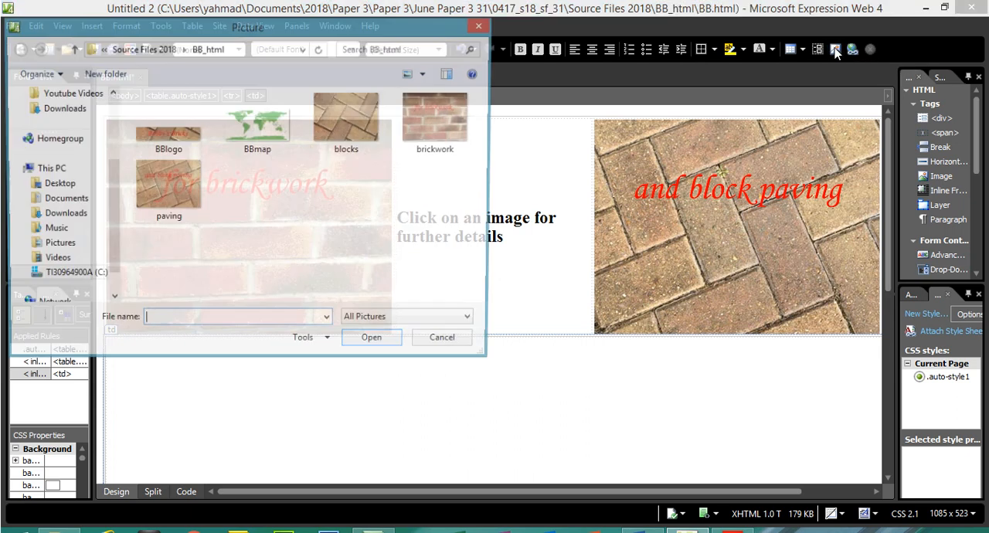
pyautogui.click(175, 139)
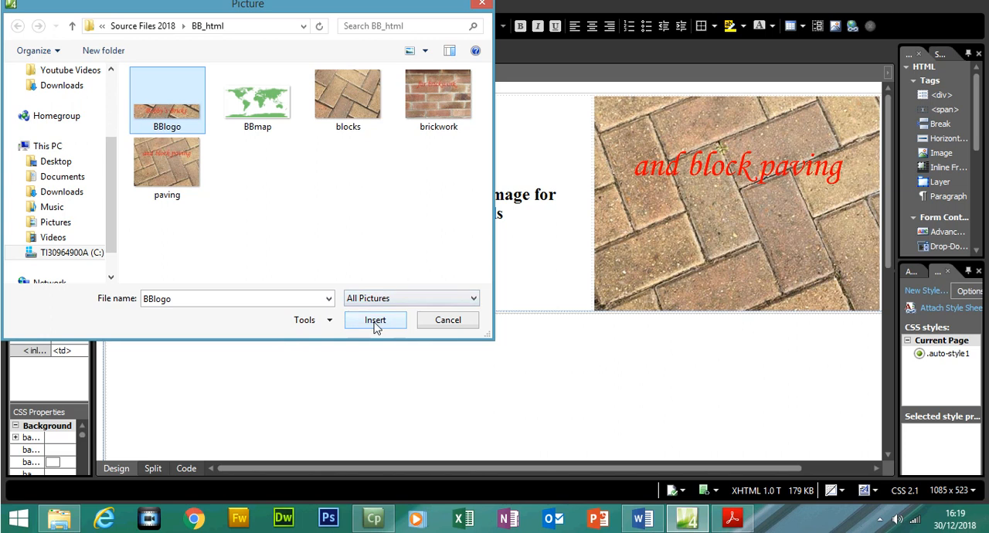
pyautogui.click(375, 343)
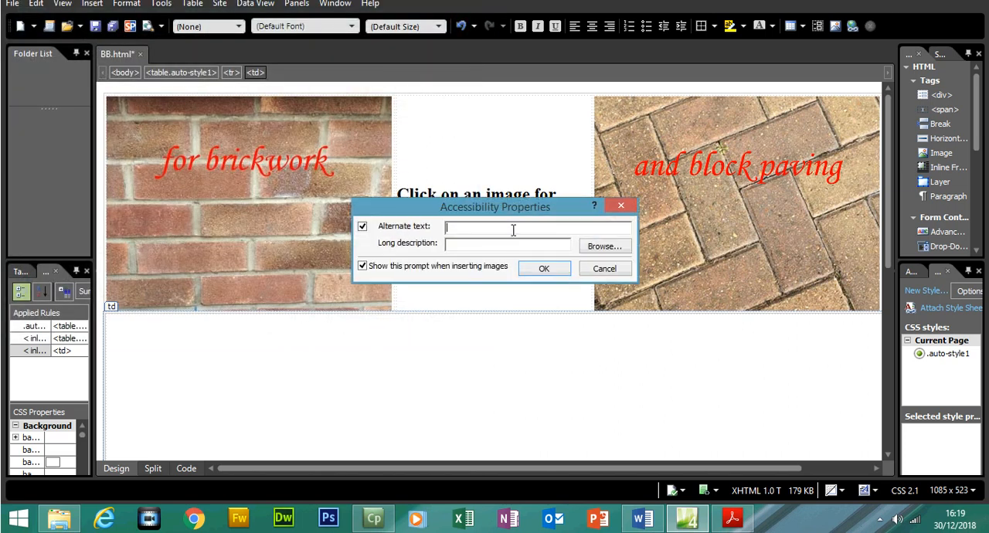
pyautogui.write('Company Logo')
pyautogui.click(544, 270)
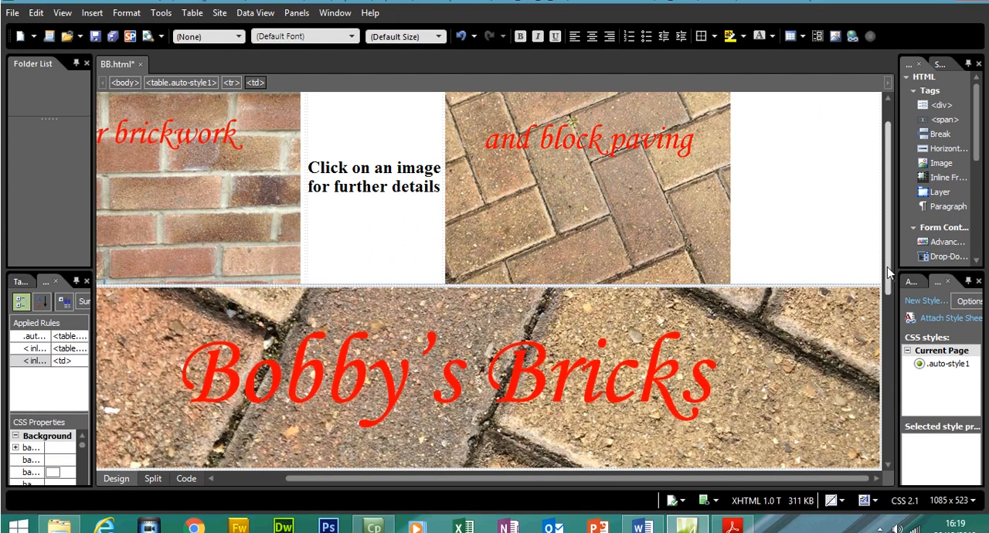
pyautogui.moveTo(889, 272); pyautogui.dragTo(891, 308)
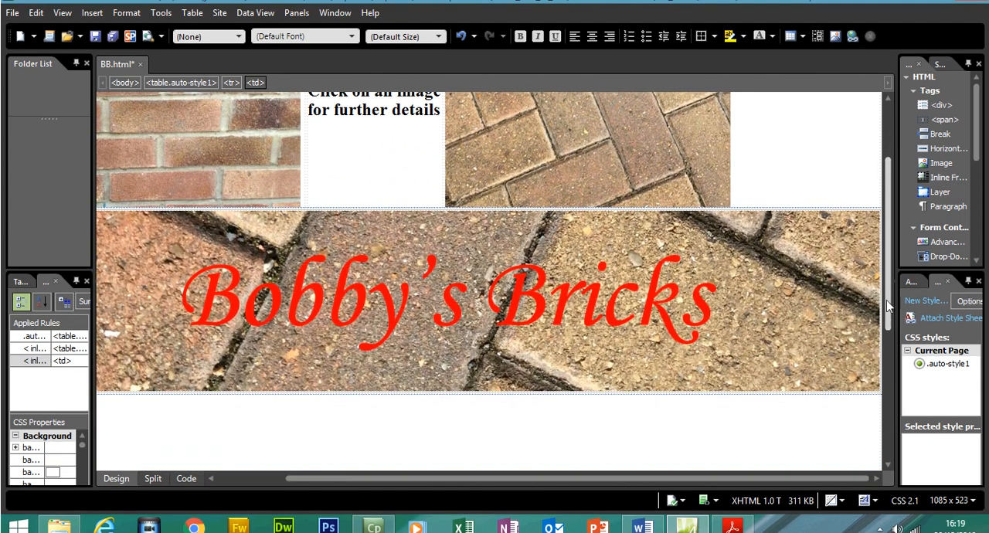
# - Switch to the question paper in Acrobat Reader, select the window name _new in task 5 and return to Expression Web
pyautogui.click(735, 525)
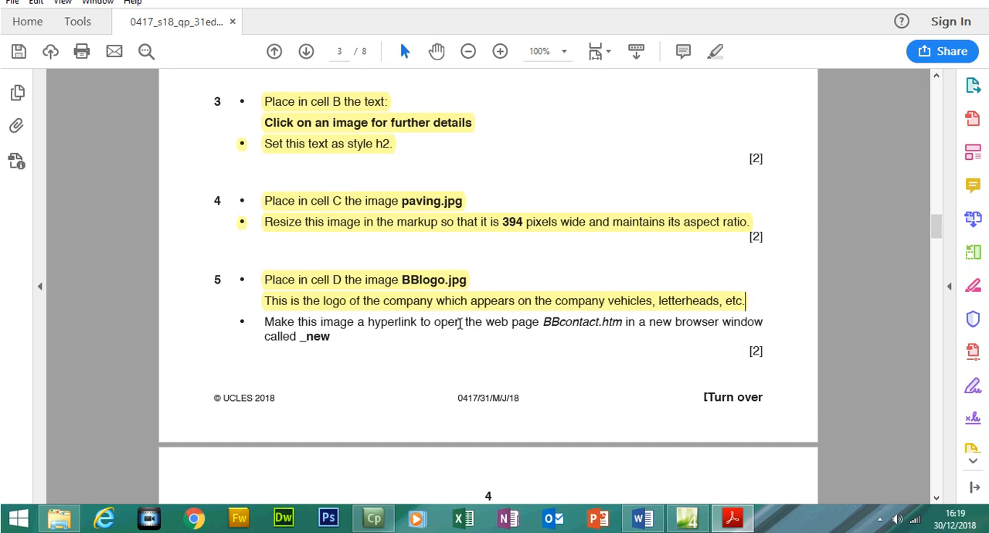
pyautogui.moveTo(299, 338); pyautogui.dragTo(329, 341)
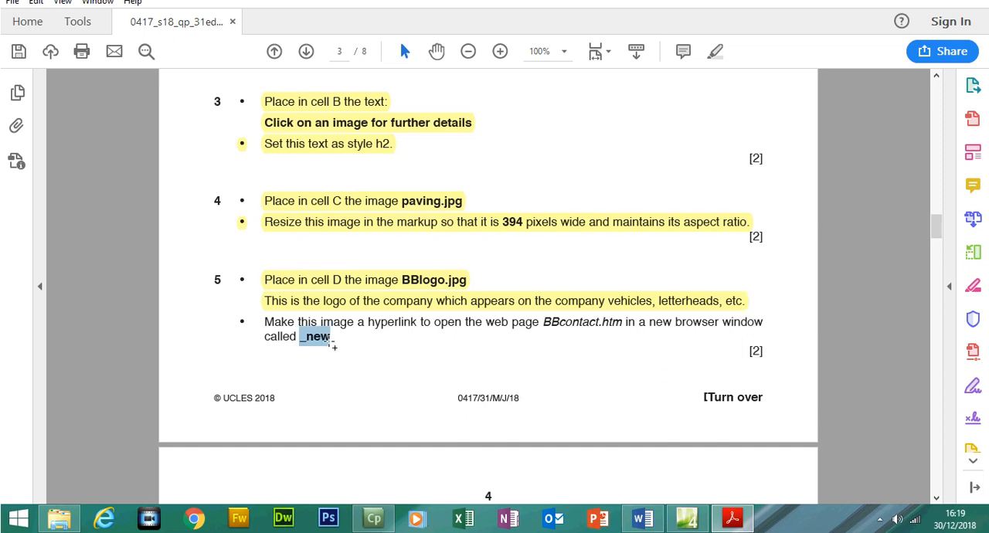
pyautogui.hotkey('alt', 'Tab')
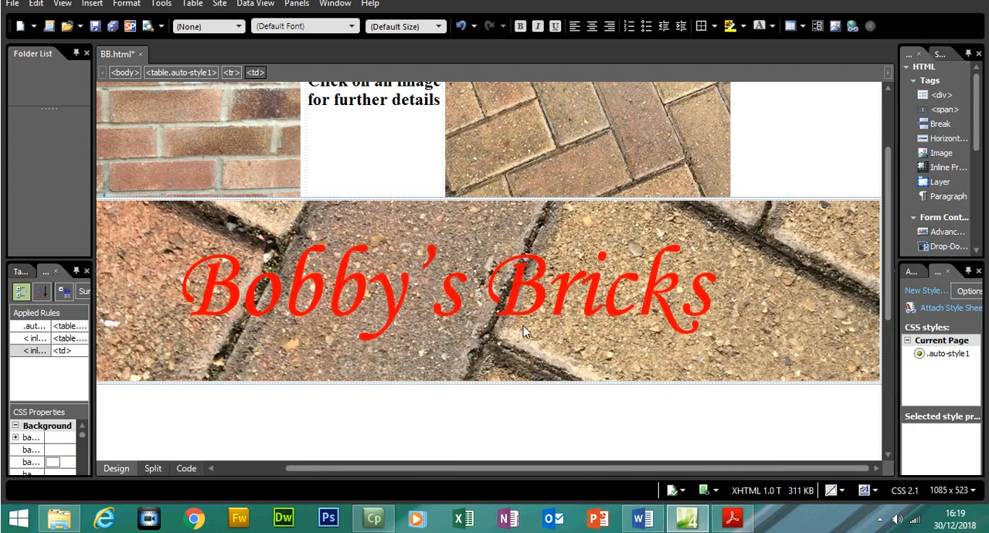
# - Start a hyperlink on the logo image, check the page name in the question paper and choose BBcontact.htm as its address
pyautogui.rightClick(456, 289)
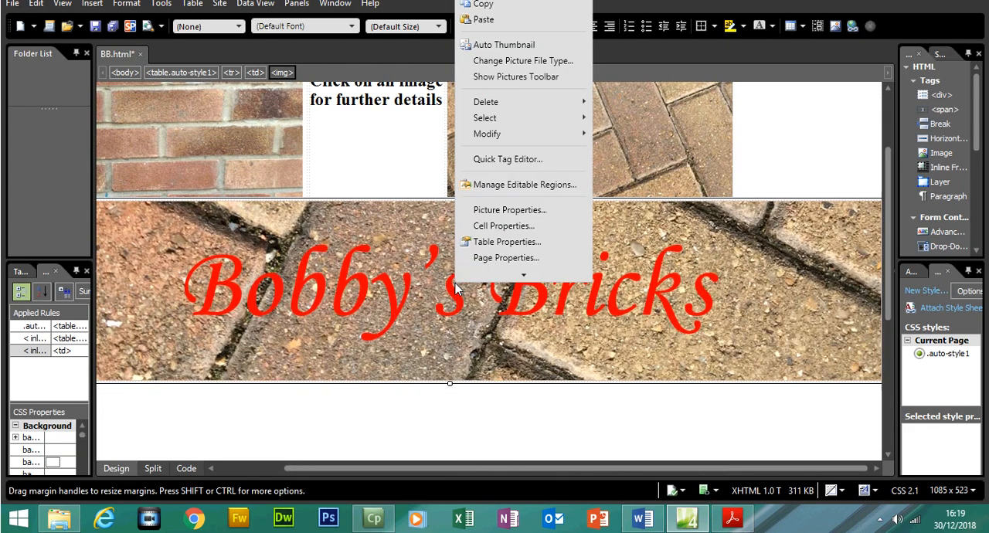
pyautogui.moveTo(502, 276)
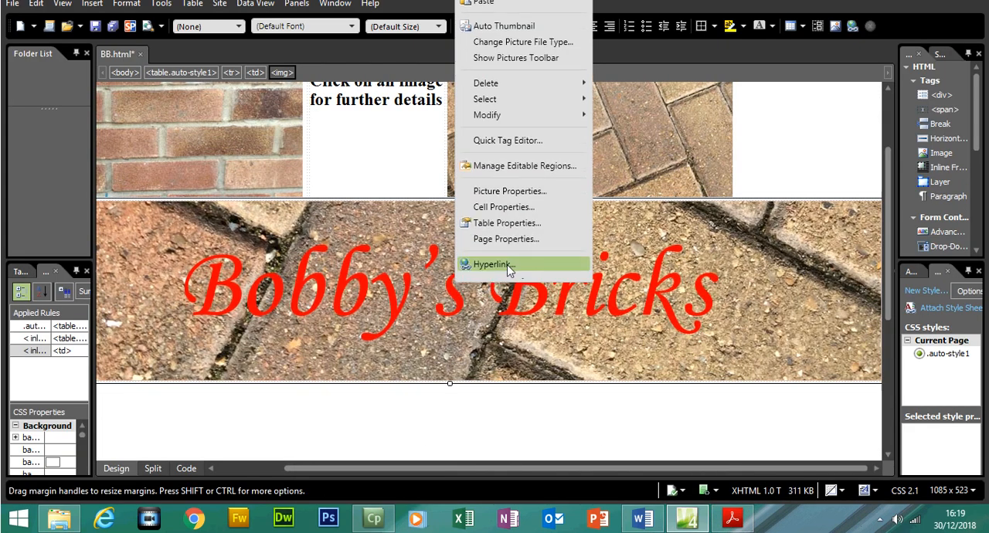
pyautogui.click(508, 266)
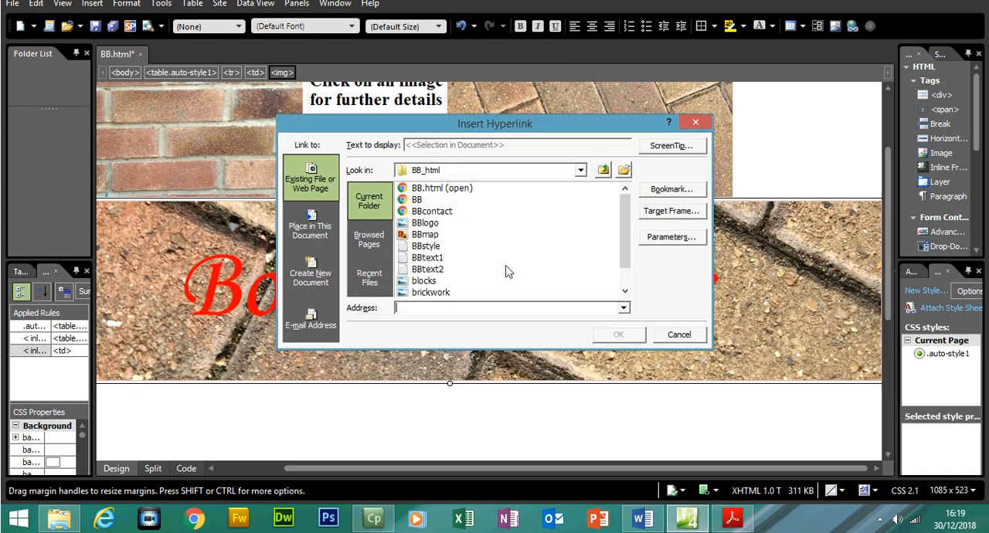
pyautogui.click(732, 518)
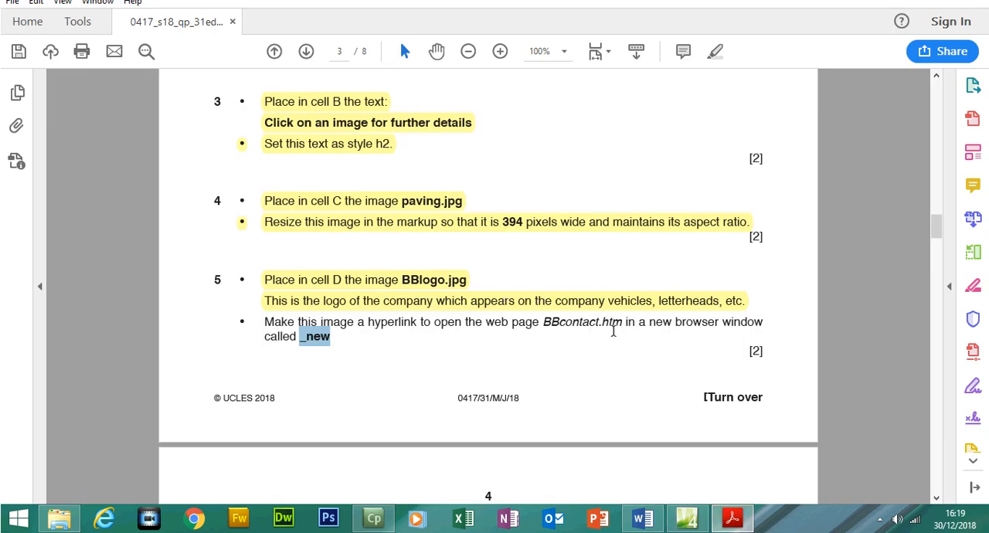
pyautogui.hotkey('alt', 'Tab')
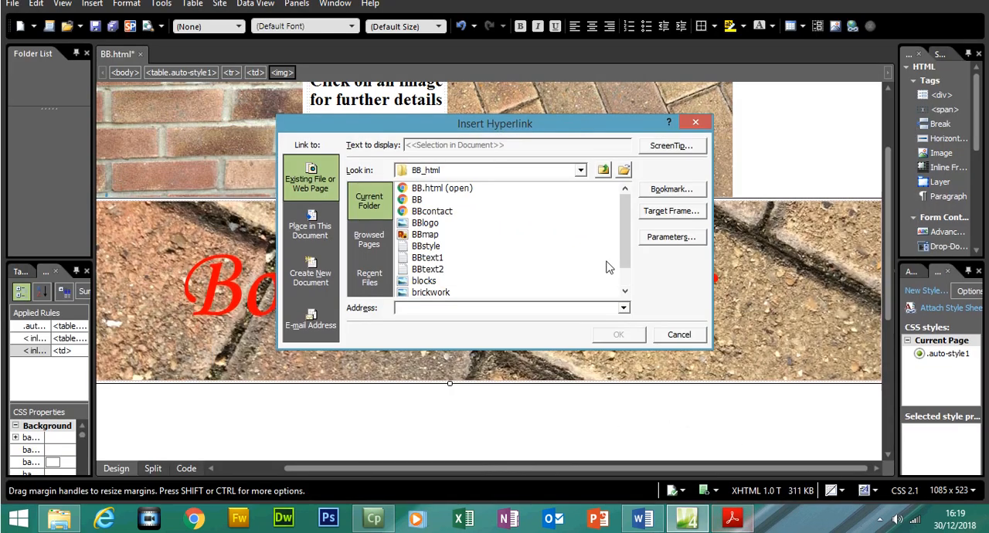
pyautogui.click(423, 221)
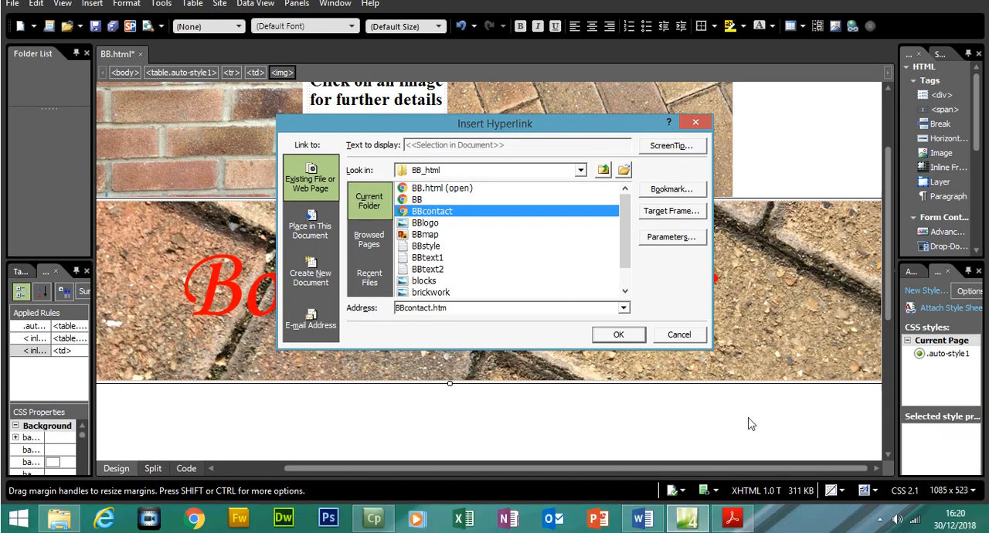
# - Set the logo hyperlink's target frame to _new, checking the name against the question paper, and apply the hyperlink
pyautogui.click(738, 524)
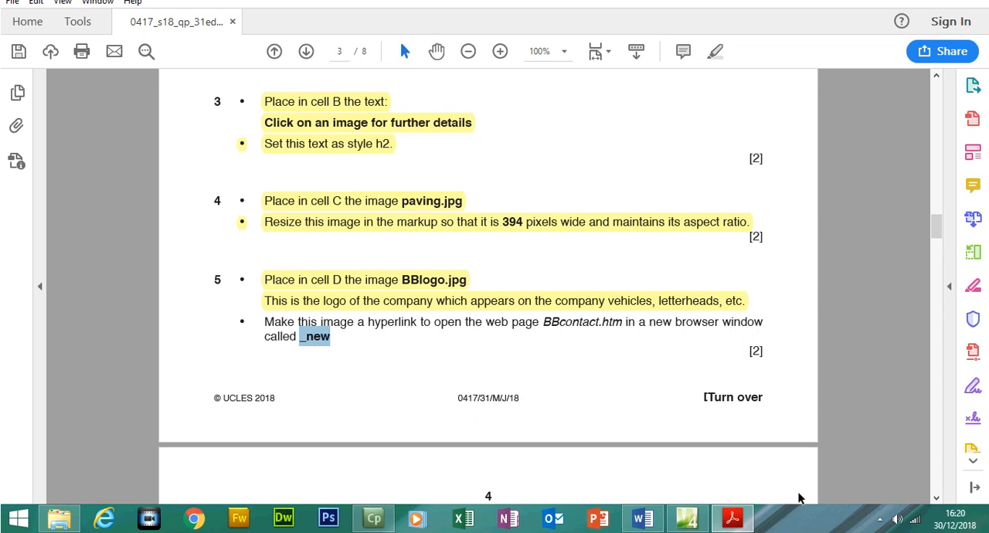
pyautogui.click(734, 519)
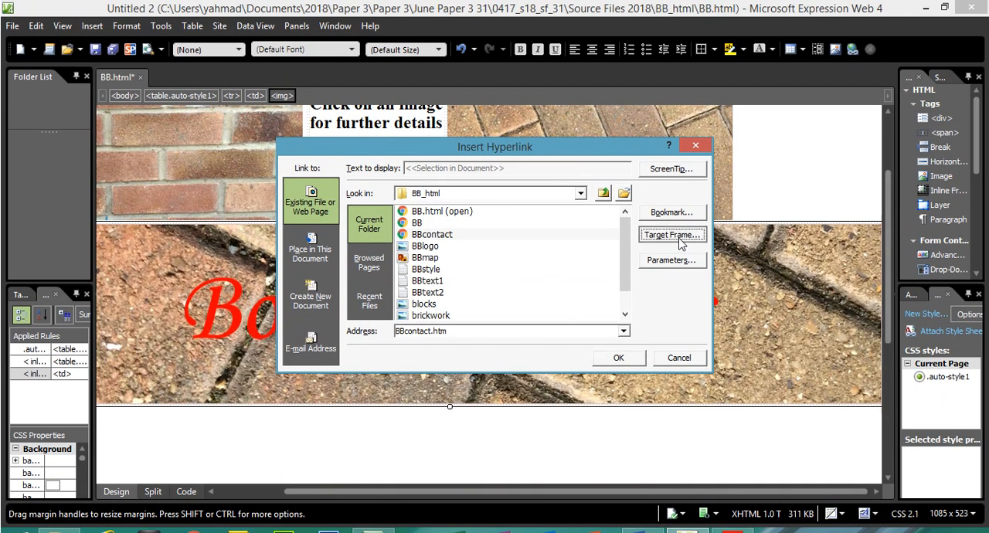
pyautogui.click(679, 239)
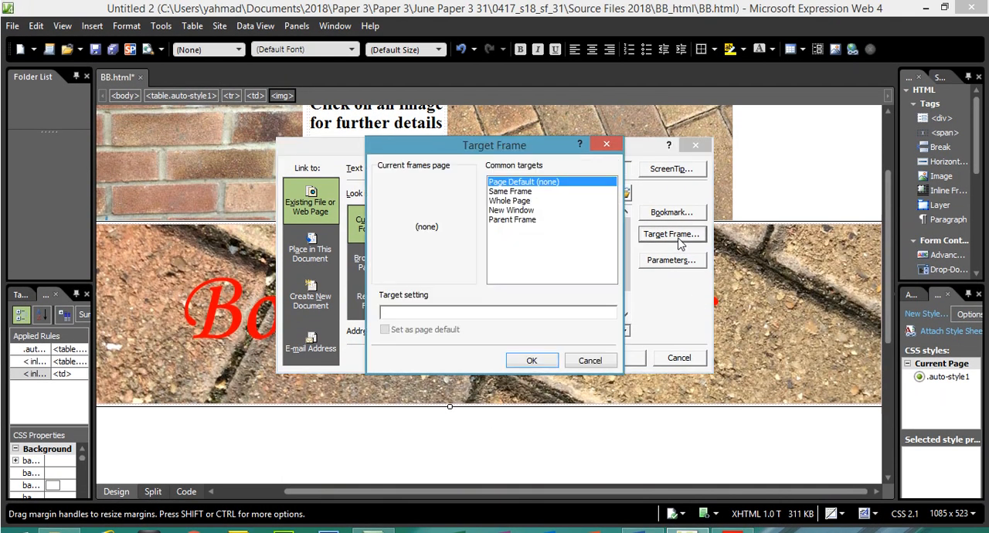
pyautogui.click(520, 211)
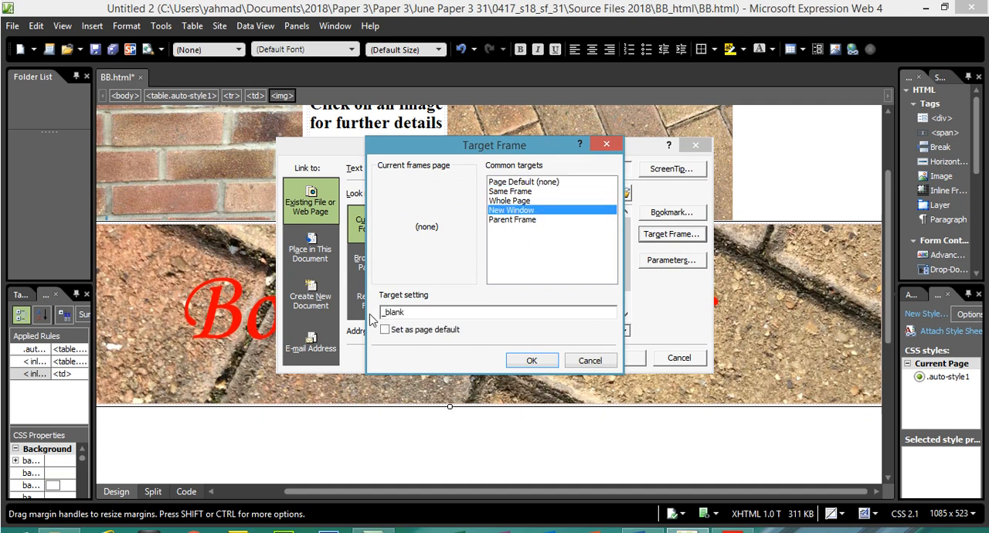
pyautogui.moveTo(403, 312); pyautogui.dragTo(384, 313)
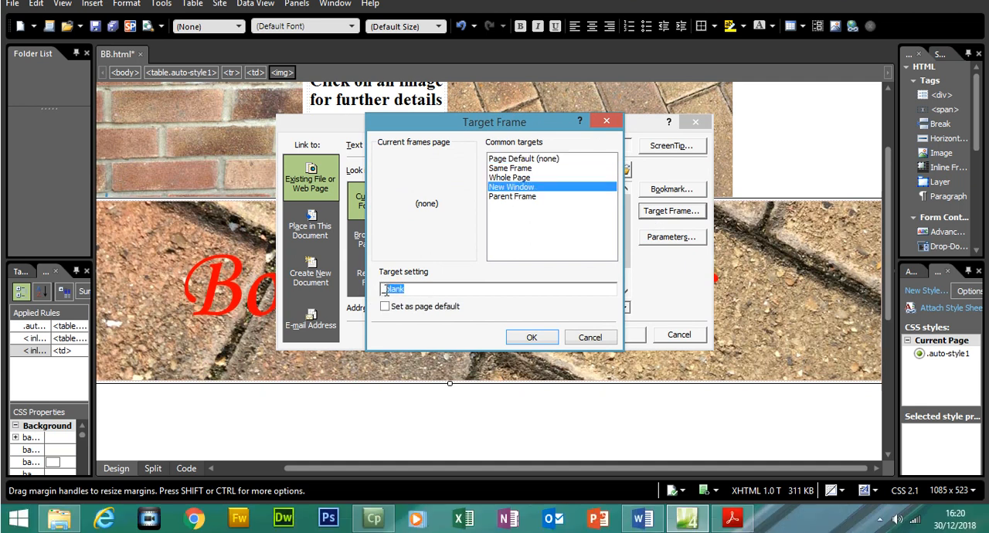
pyautogui.write('Click on an image for further details')
pyautogui.press('BackSpace')
pyautogui.press('BackSpace')
pyautogui.press('BackSpace')
pyautogui.press('BackSpace')
pyautogui.press('BackSpace')
pyautogui.press('BackSpace')
pyautogui.press('BackSpace')
pyautogui.press('BackSpace')
pyautogui.press('BackSpace')
pyautogui.press('BackSpace')
pyautogui.press('BackSpace')
pyautogui.press('BackSpace')
pyautogui.press('BackSpace')
pyautogui.press('BackSpace')
pyautogui.press('BackSpace')
pyautogui.press('BackSpace')
pyautogui.press('BackSpace')
pyautogui.press('BackSpace')
pyautogui.press('BackSpace')
pyautogui.press('BackSpace')
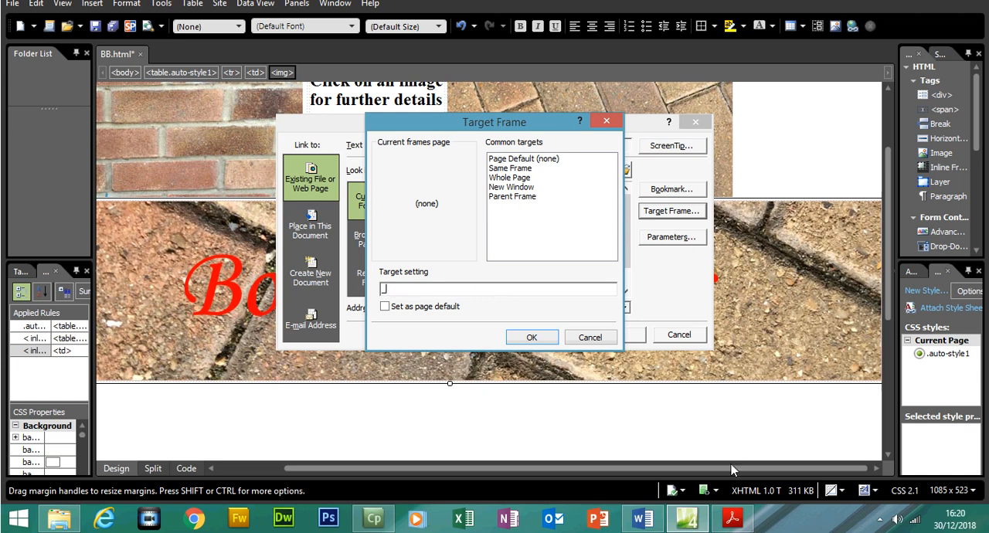
pyautogui.click(734, 522)
pyautogui.click(739, 525)
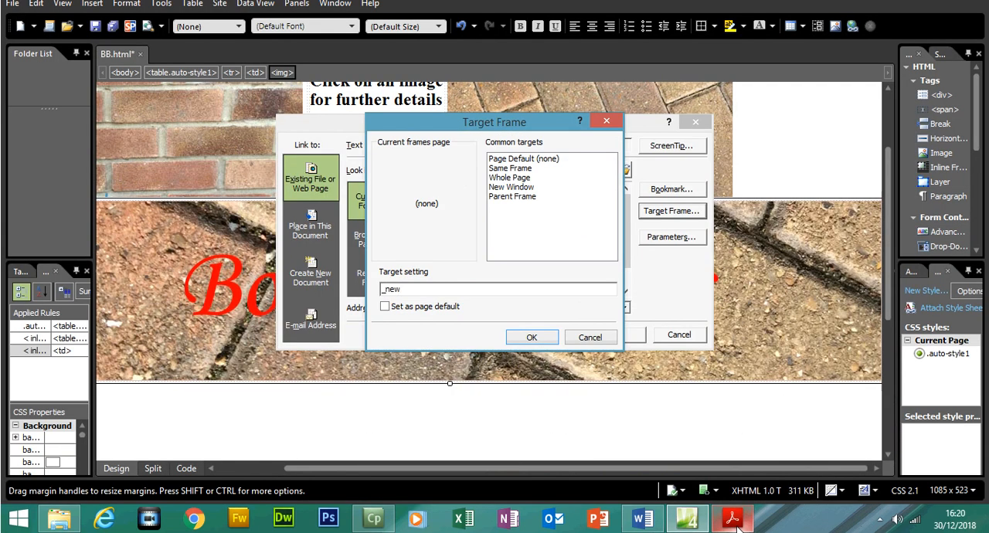
pyautogui.click(531, 337)
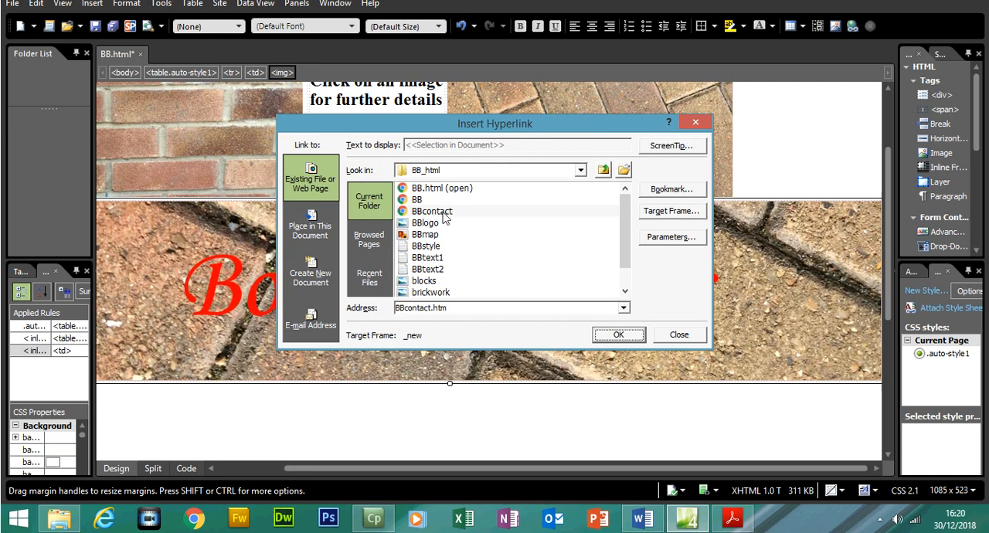
pyautogui.click(618, 335)
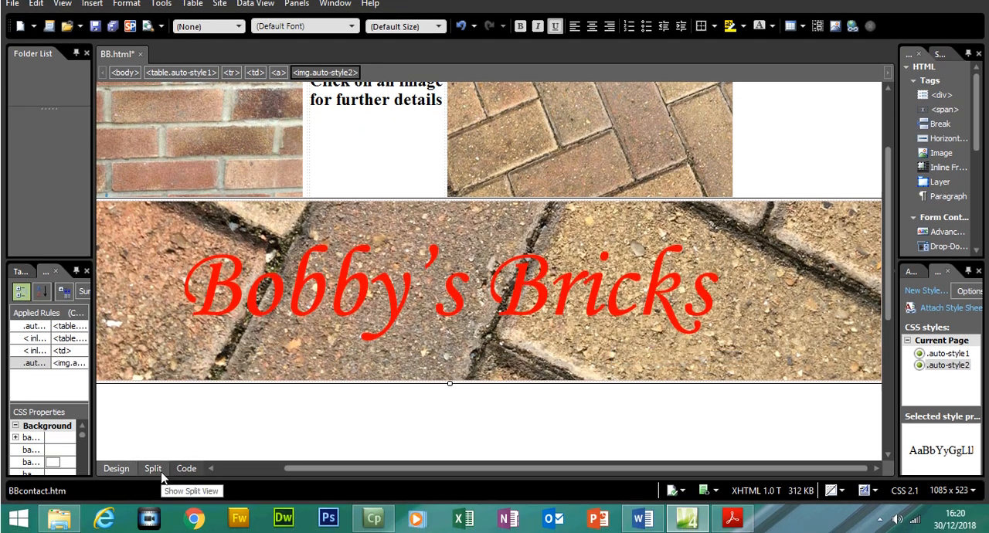
# - Inspect the logo's link address and target in the split code view and return to the design view
pyautogui.click(154, 469)
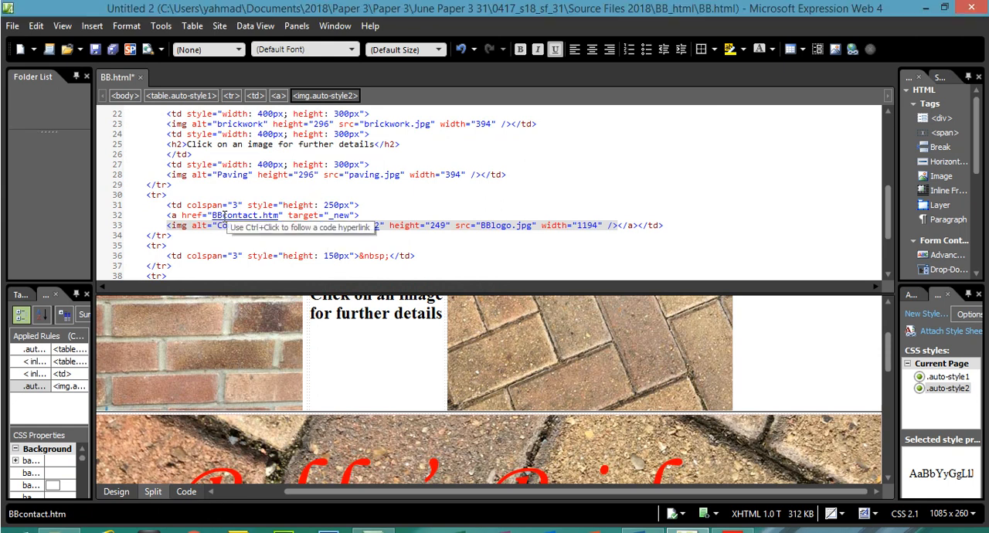
pyautogui.scroll(-3, 251, 430)
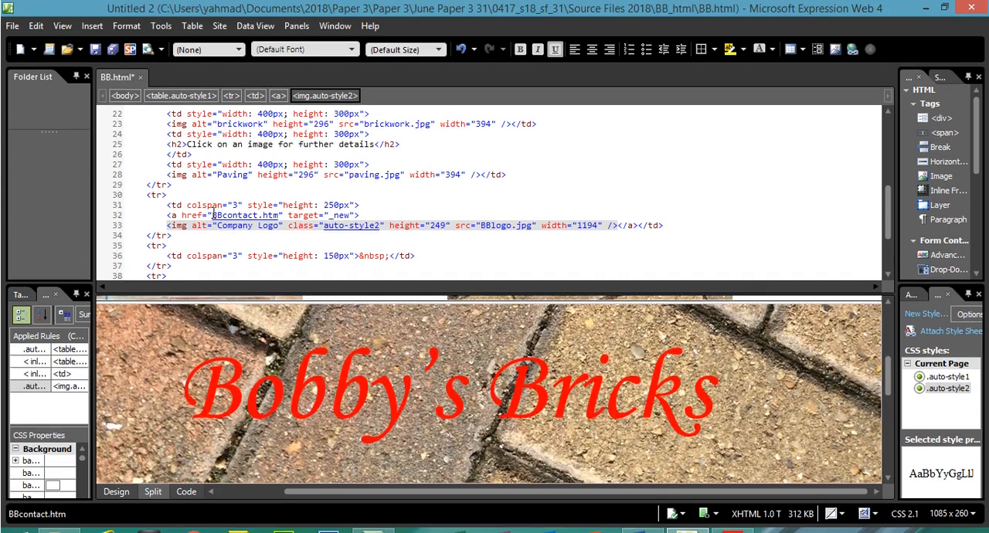
pyautogui.moveTo(212, 215); pyautogui.dragTo(255, 215)
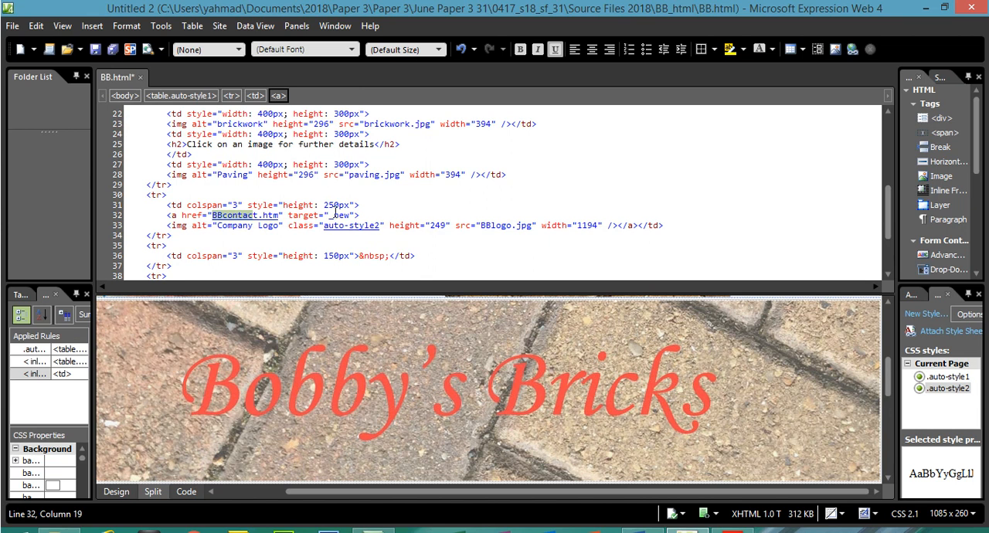
pyautogui.moveTo(329, 215); pyautogui.dragTo(341, 217)
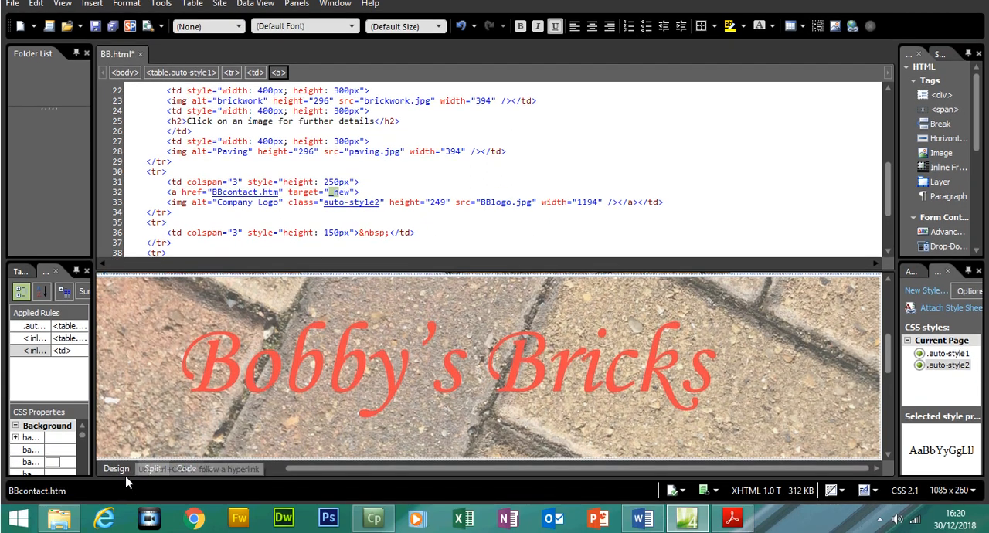
pyautogui.click(117, 468)
pyautogui.click(455, 388)
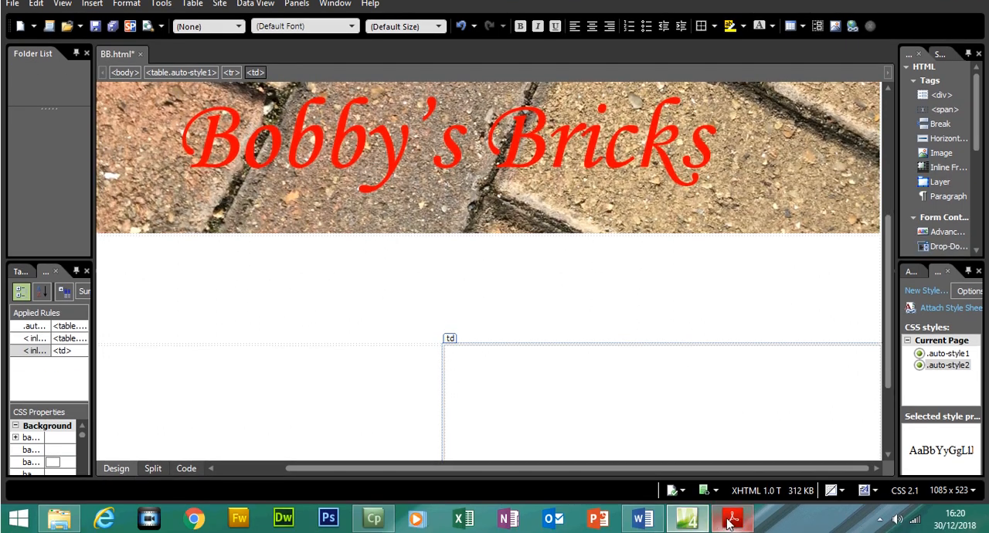
# - Switch to the question paper in Acrobat Reader and highlight task 5's instruction to make the logo a hyperlink
pyautogui.click(731, 520)
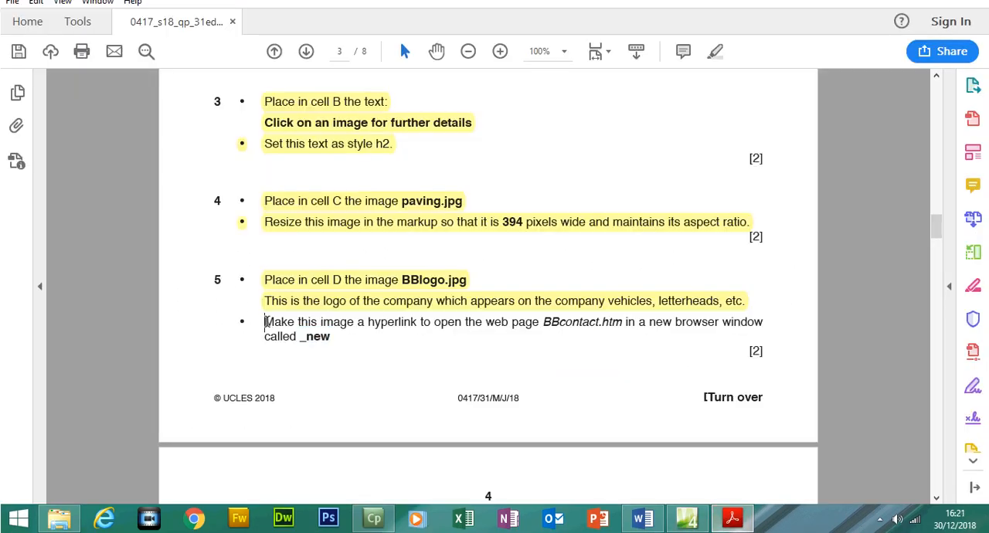
pyautogui.moveTo(266, 322); pyautogui.dragTo(330, 341)
pyautogui.click(916, 188)
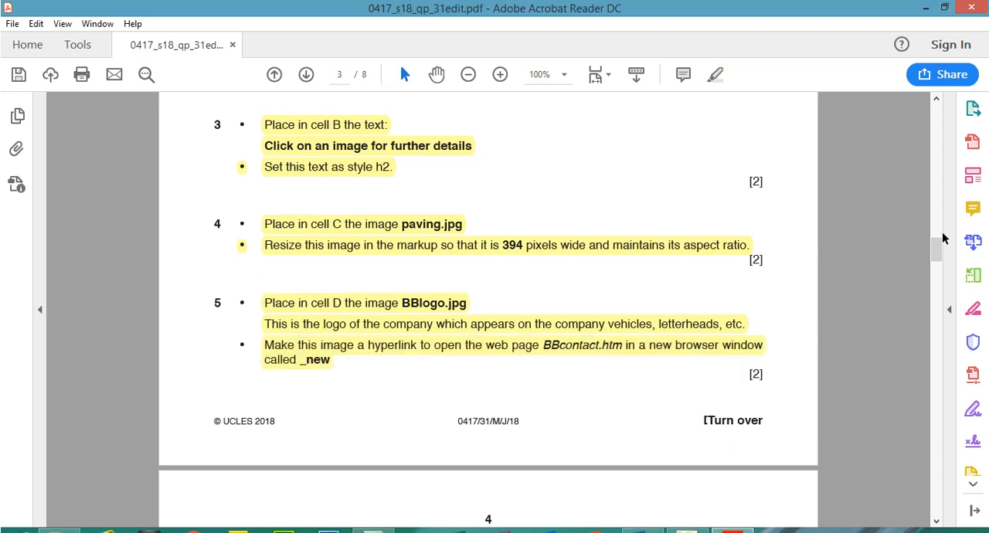
# - Read task 6, locate cell E in the table diagram and check the name of the text file to place there
pyautogui.moveTo(938, 248); pyautogui.dragTo(939, 264)
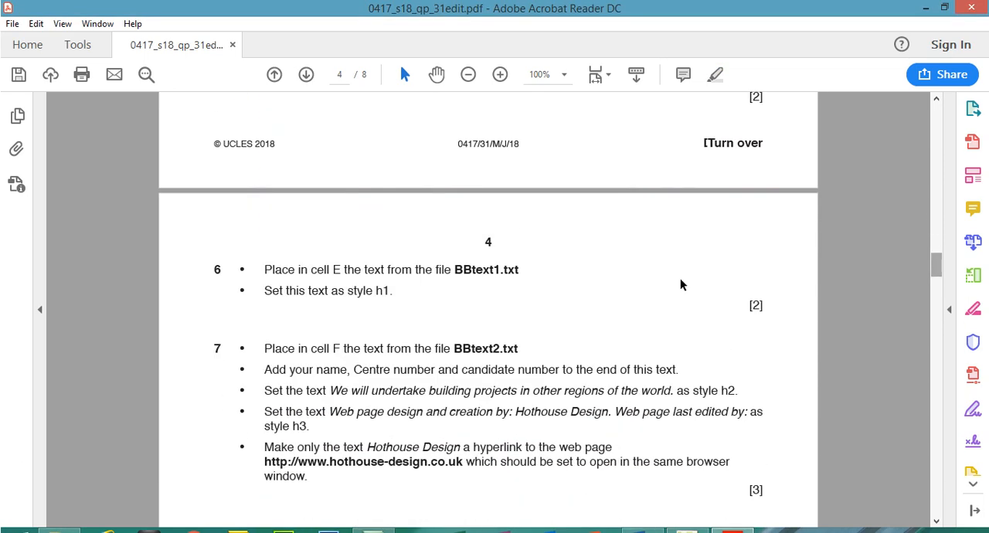
pyautogui.moveTo(319, 265); pyautogui.dragTo(341, 267)
pyautogui.moveTo(937, 263); pyautogui.dragTo(932, 235)
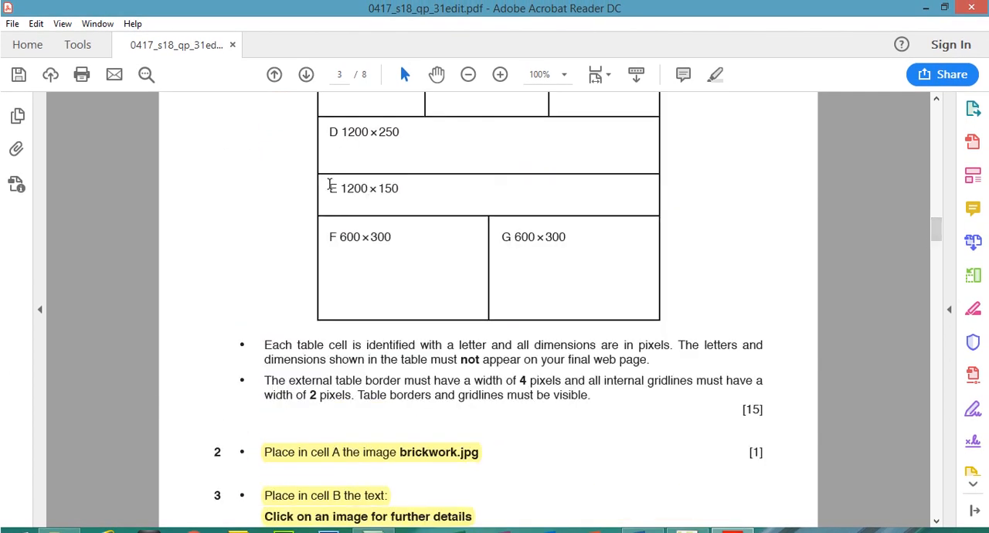
pyautogui.moveTo(328, 188); pyautogui.dragTo(405, 186)
pyautogui.moveTo(936, 231); pyautogui.dragTo(933, 267)
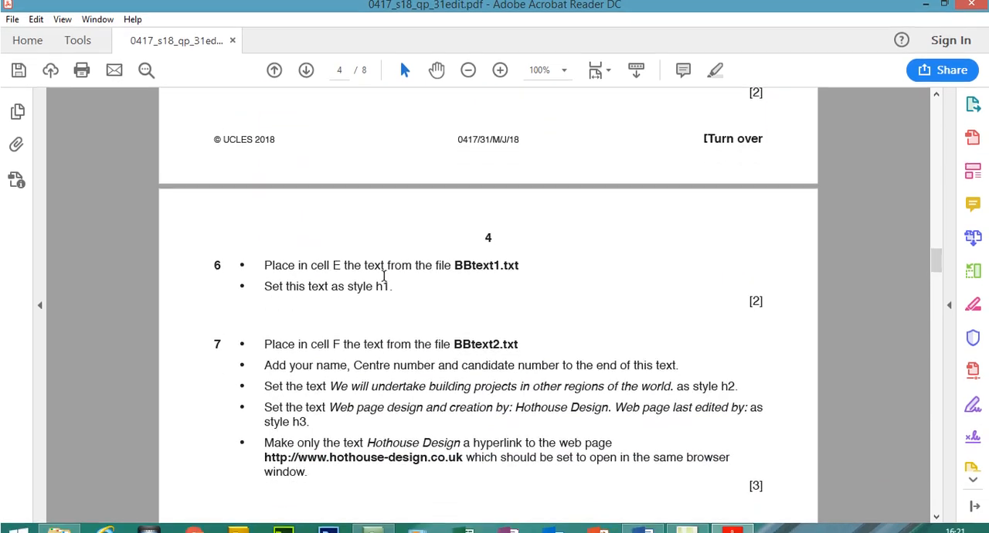
pyautogui.moveTo(454, 257); pyautogui.dragTo(499, 263)
# - Switch to File Explorer and open the BBtext1 text file from the BB_html folder, rechecking its name in the question paper
pyautogui.click(62, 528)
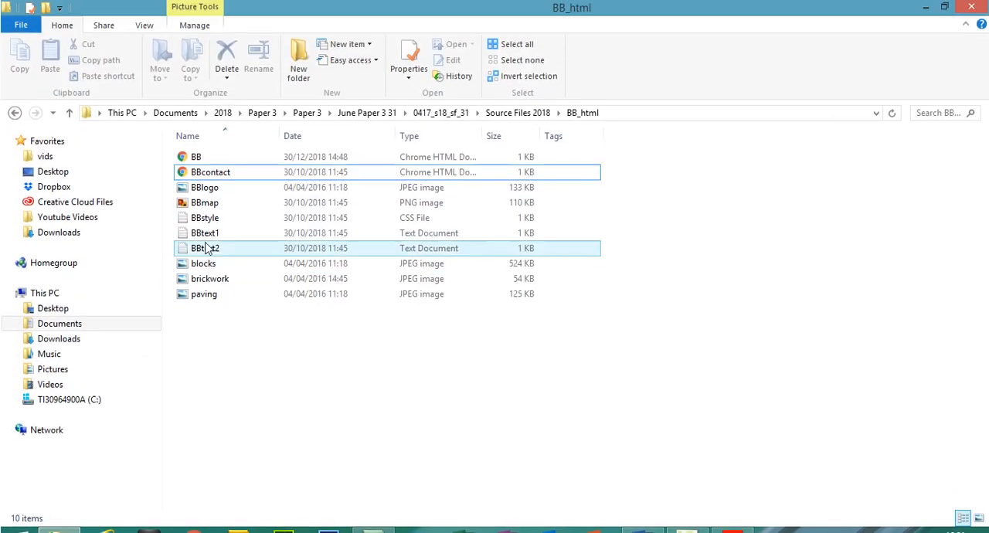
pyautogui.click(209, 233)
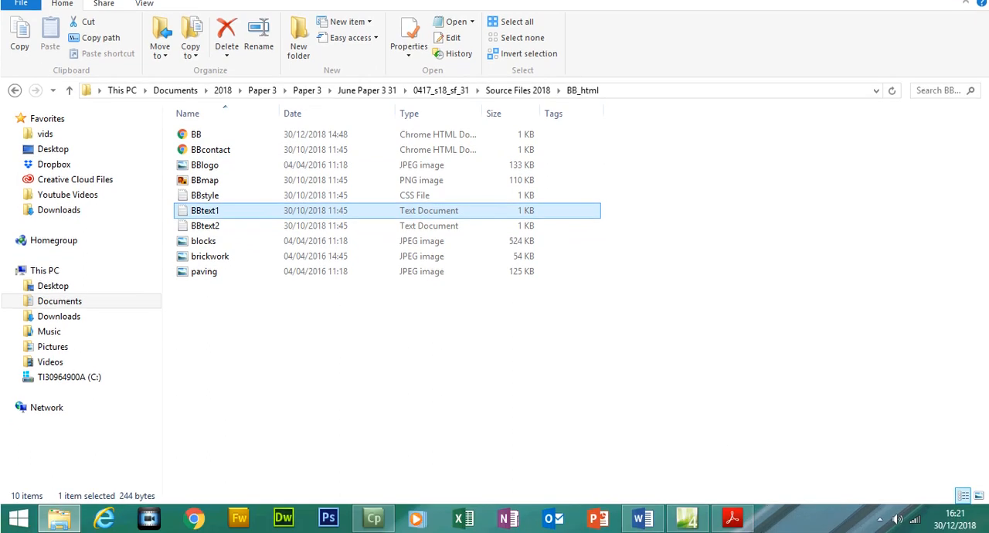
pyautogui.click(733, 518)
pyautogui.click(744, 529)
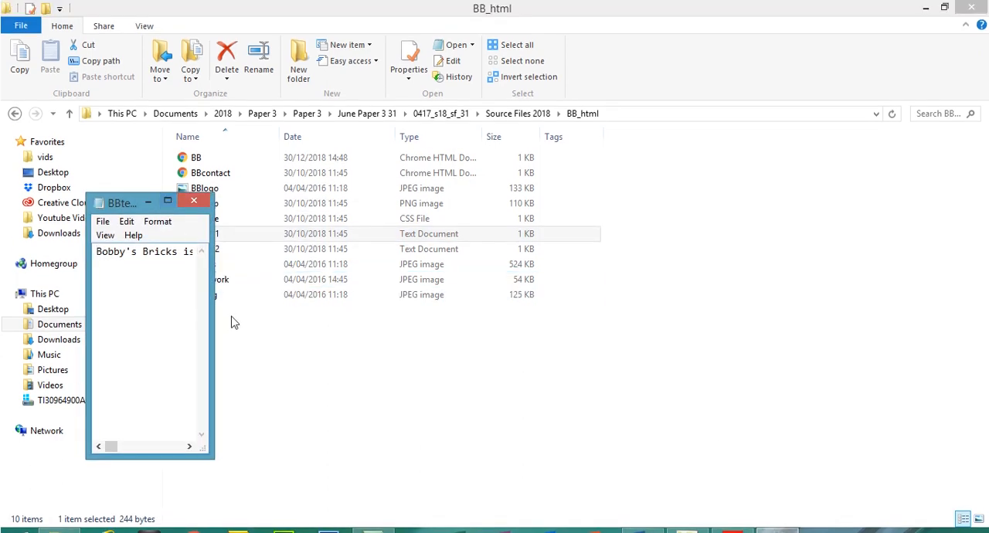
# - Widen the BBtext1 window to view its text, and check the style instruction for cell E in the question paper
pyautogui.moveTo(214, 304); pyautogui.dragTo(958, 389)
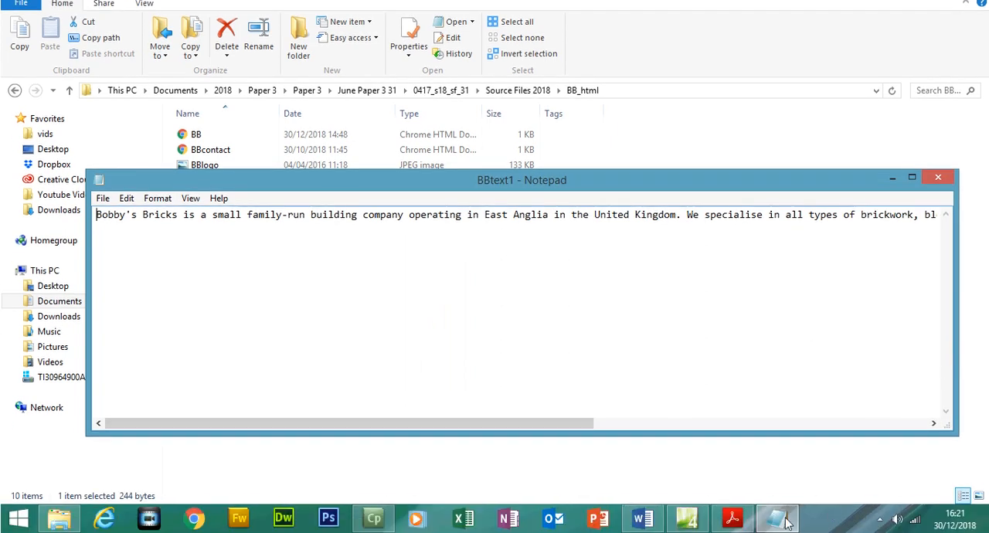
pyautogui.click(733, 519)
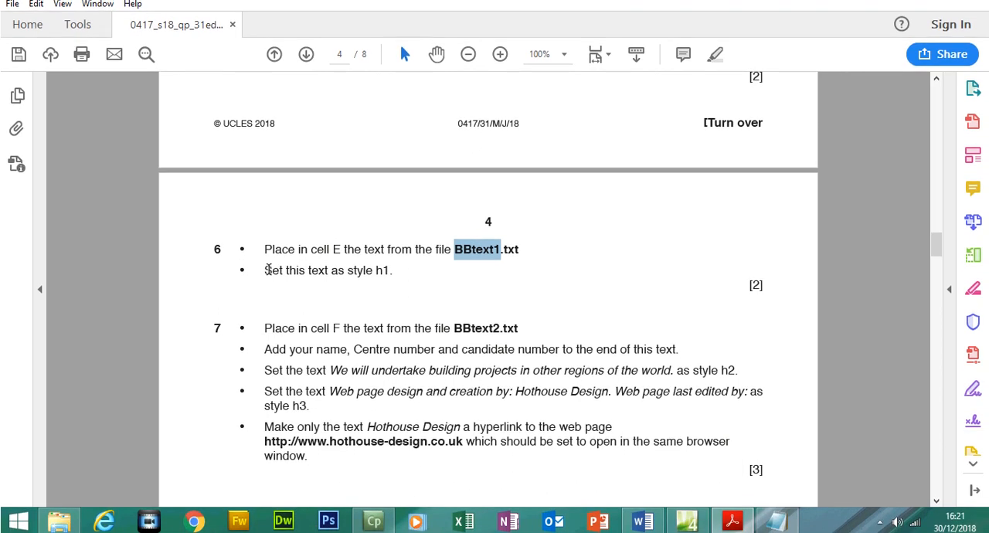
pyautogui.moveTo(263, 269); pyautogui.dragTo(388, 269)
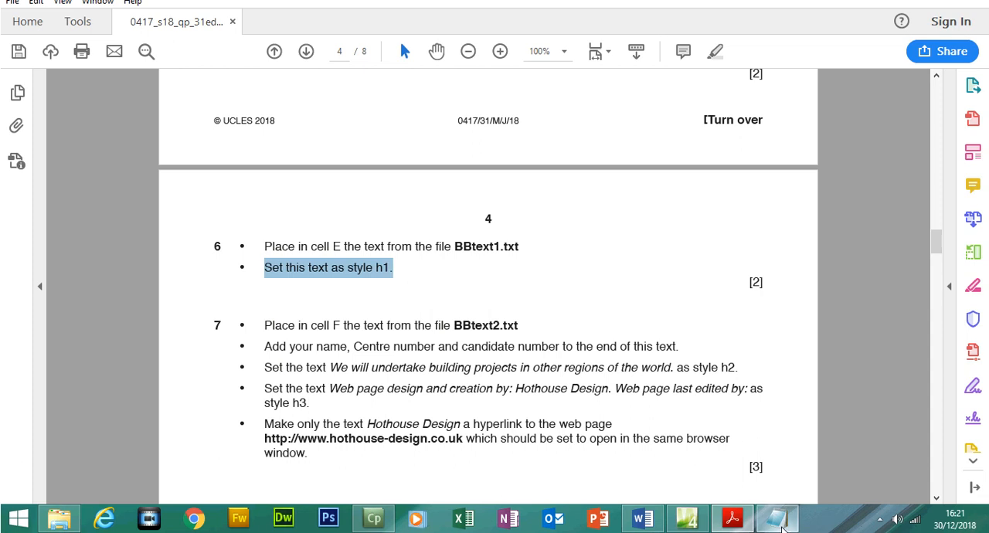
# - Return to the BBtext1 file in Notepad and copy its entire text
pyautogui.click(783, 528)
pyautogui.click(331, 215)
pyautogui.doubleClick(331, 215)
pyautogui.click(331, 215)
pyautogui.moveTo(94, 236); pyautogui.dragTo(962, 227)
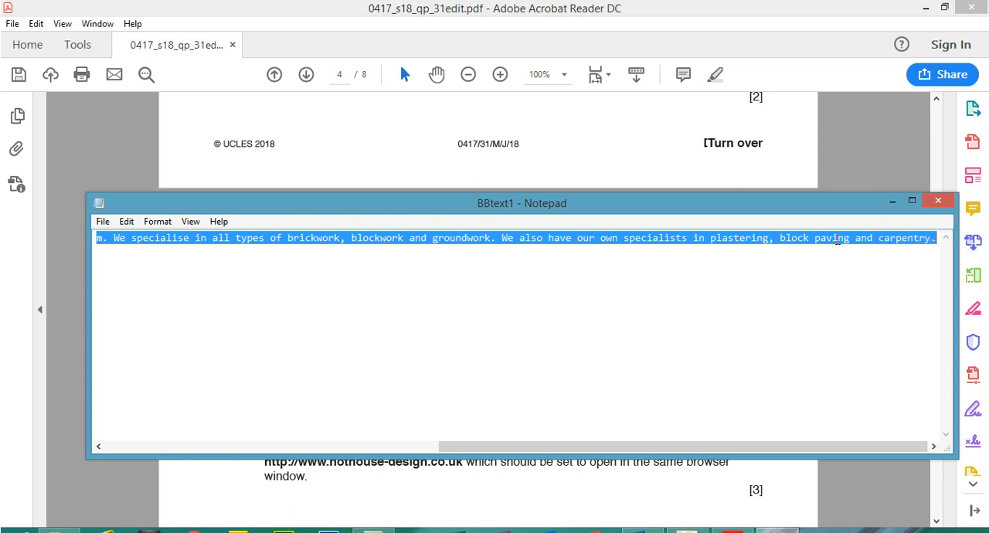
pyautogui.rightClick(837, 243)
pyautogui.click(835, 286)
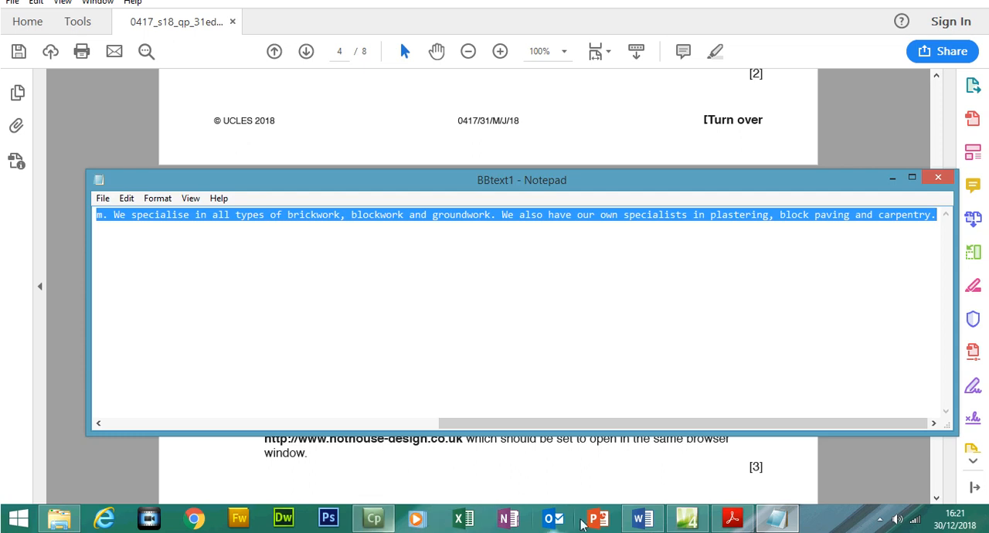
# - Switch to Expression Web and paste the copied text into the empty full-width cell below the Bobby's Bricks logo
pyautogui.click(695, 524)
pyautogui.click(502, 284)
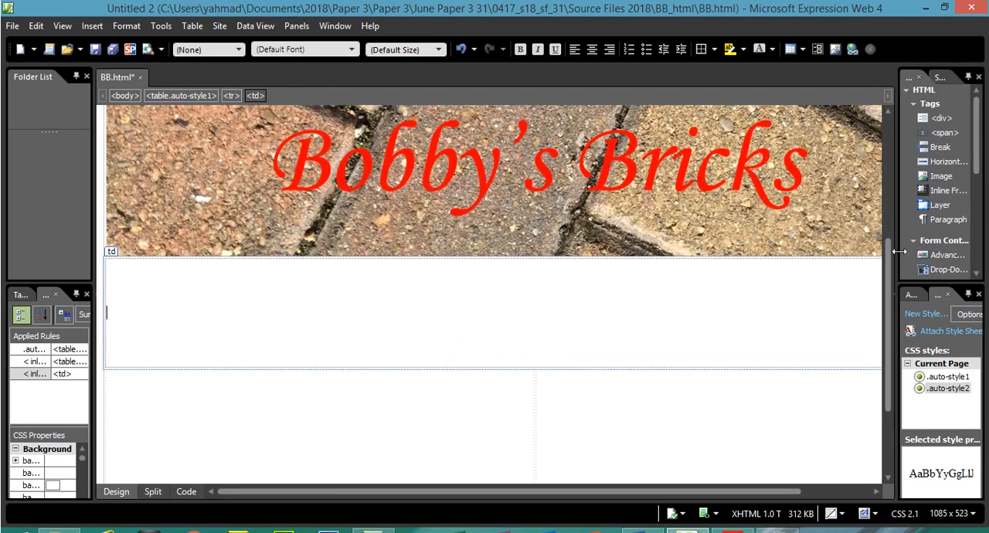
pyautogui.moveTo(892, 260); pyautogui.dragTo(885, 237)
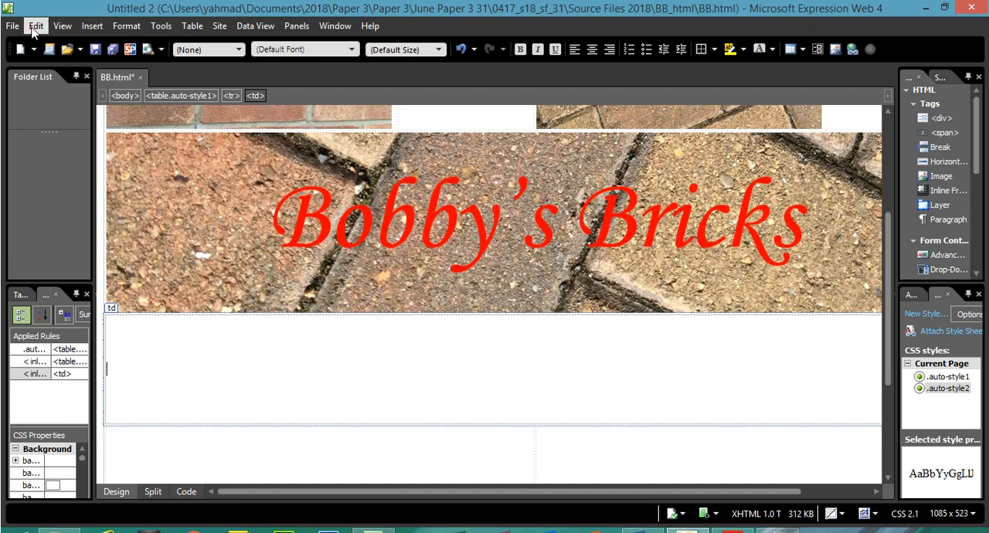
pyautogui.click(36, 3)
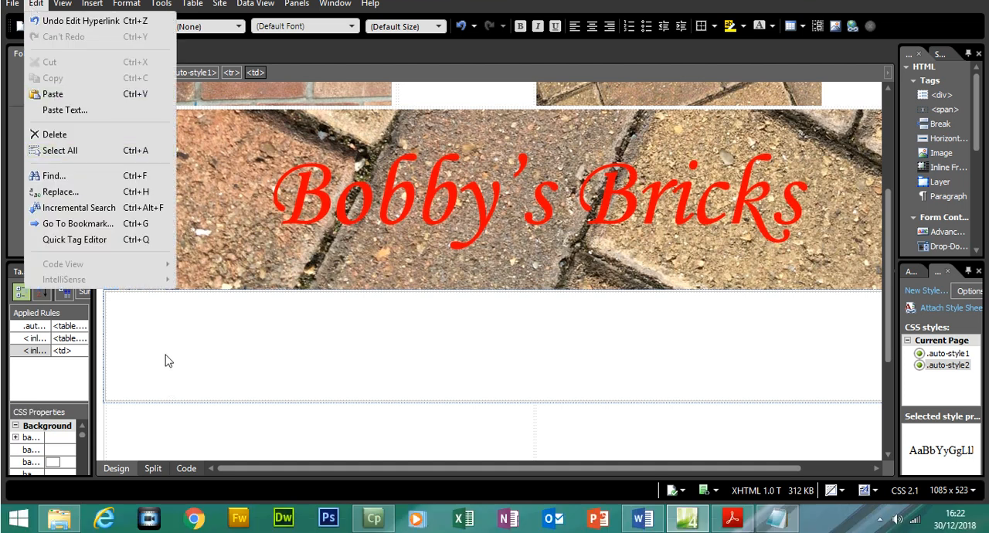
pyautogui.click(165, 378)
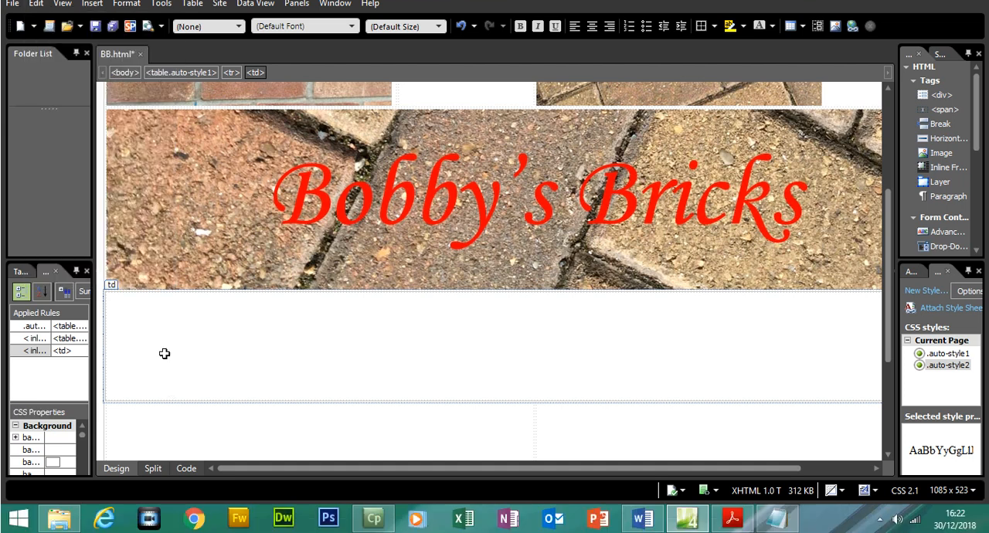
pyautogui.hotkey('ctrl', 'v')
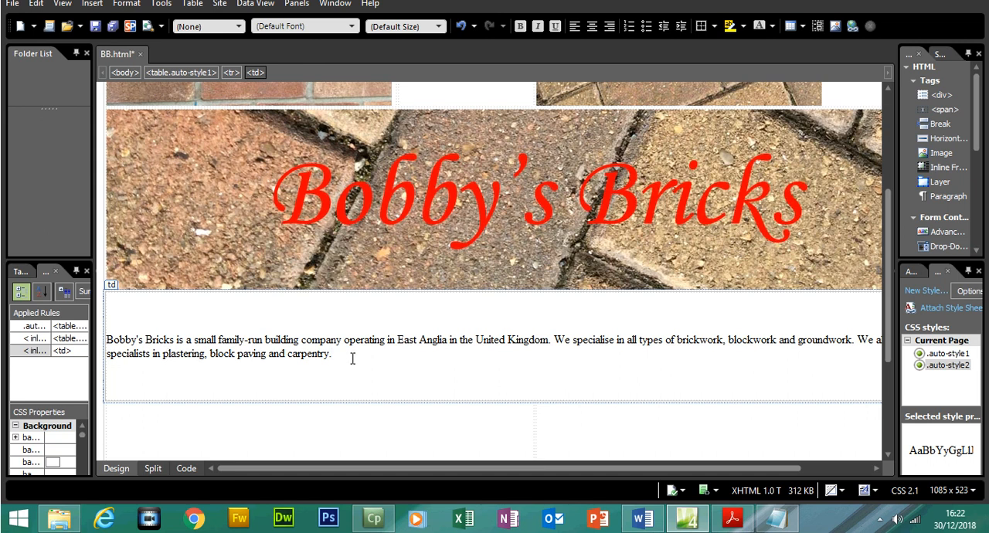
# - Apply the Heading 1 <h1> style to the whole company description below the logo
pyautogui.tripleClick(113, 331)
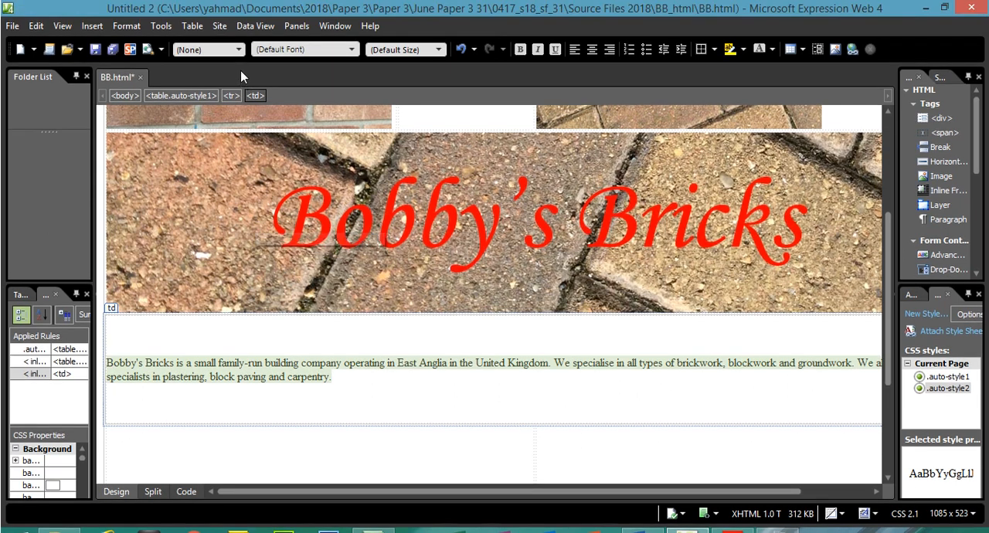
pyautogui.click(240, 51)
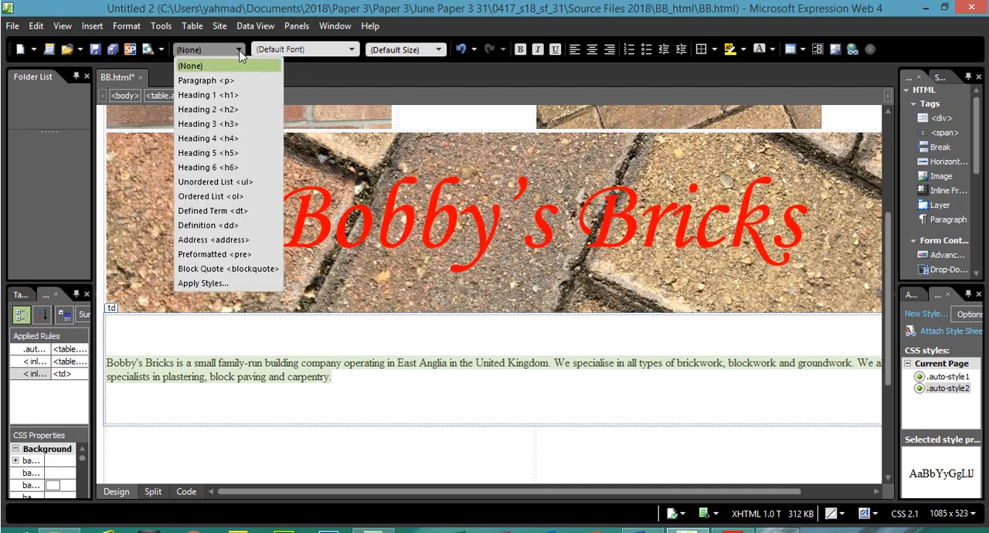
pyautogui.click(234, 95)
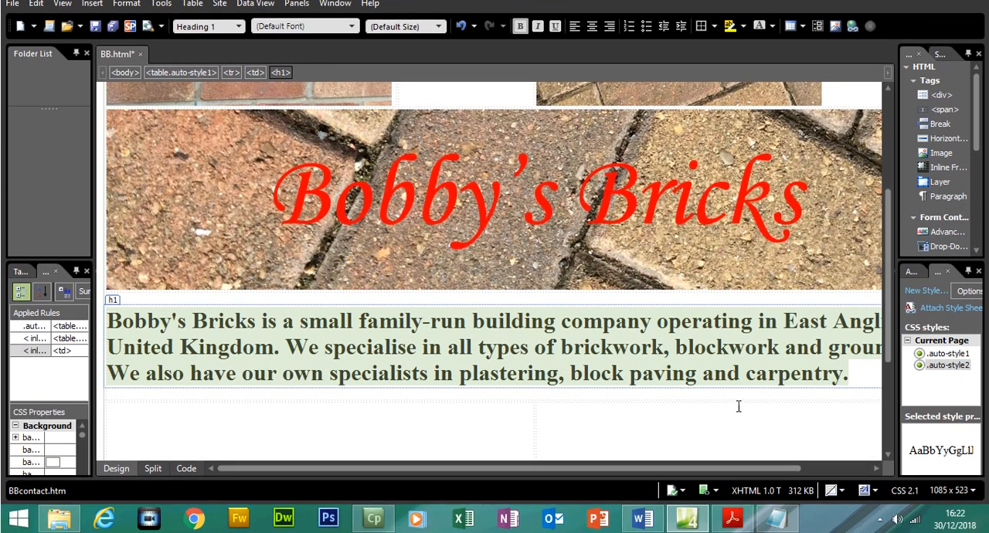
pyautogui.click(739, 428)
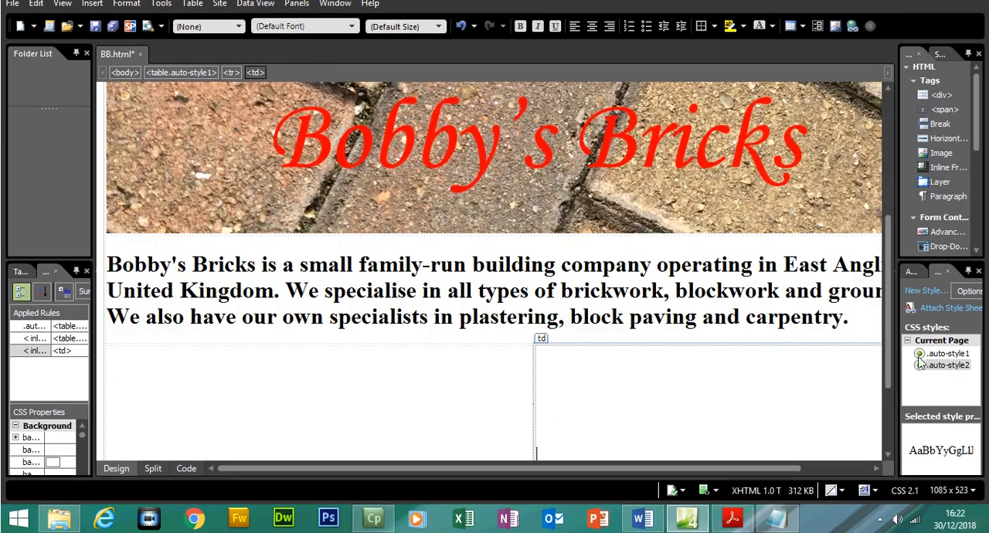
pyautogui.moveTo(891, 341); pyautogui.dragTo(892, 392)
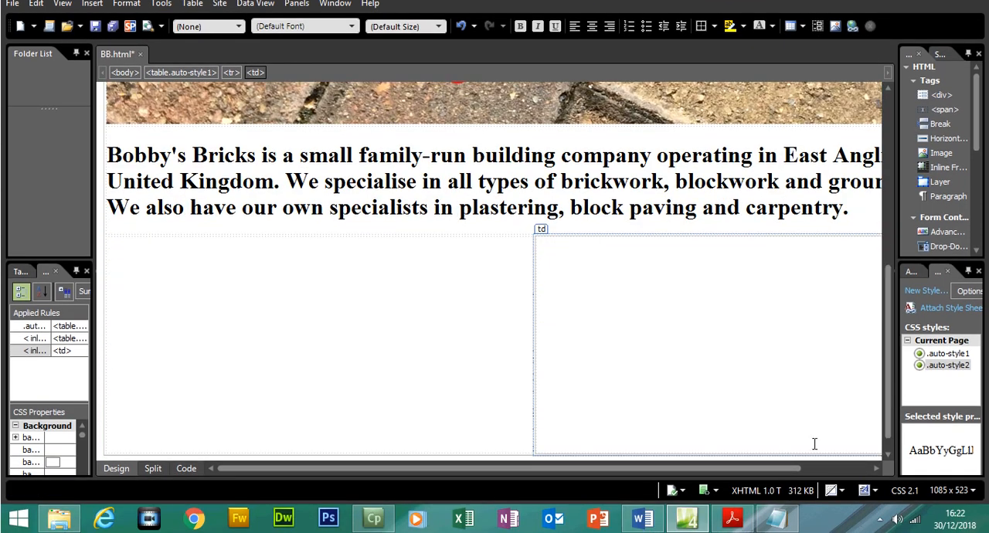
# - Check in the question paper which file task 7 places in cell F, close BBtext1, and locate cell F in the table diagram
pyautogui.click(738, 522)
pyautogui.moveTo(265, 326); pyautogui.dragTo(510, 326)
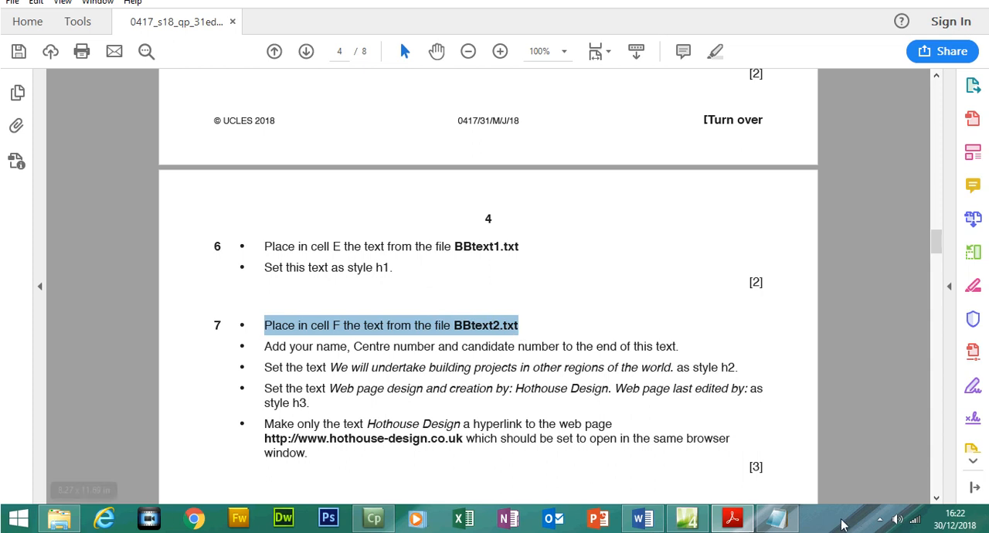
pyautogui.click(777, 517)
pyautogui.click(938, 201)
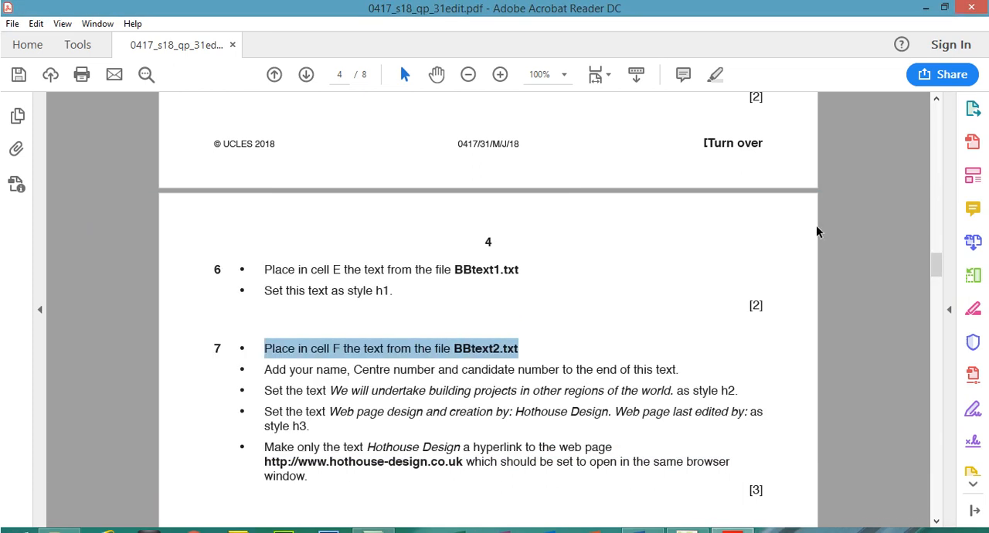
pyautogui.scroll(10, 936, 218)
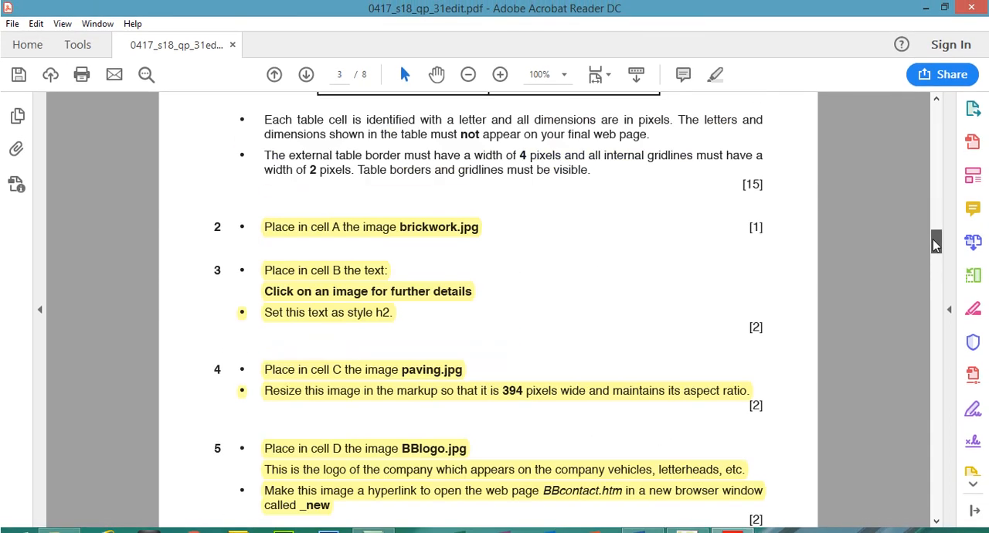
pyautogui.scroll(2, 935, 241)
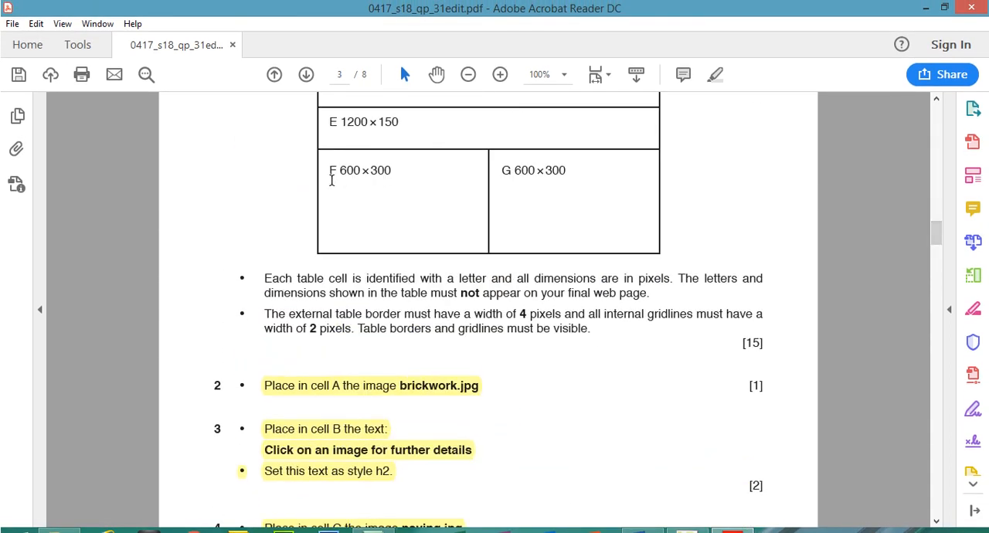
pyautogui.moveTo(329, 171); pyautogui.dragTo(390, 173)
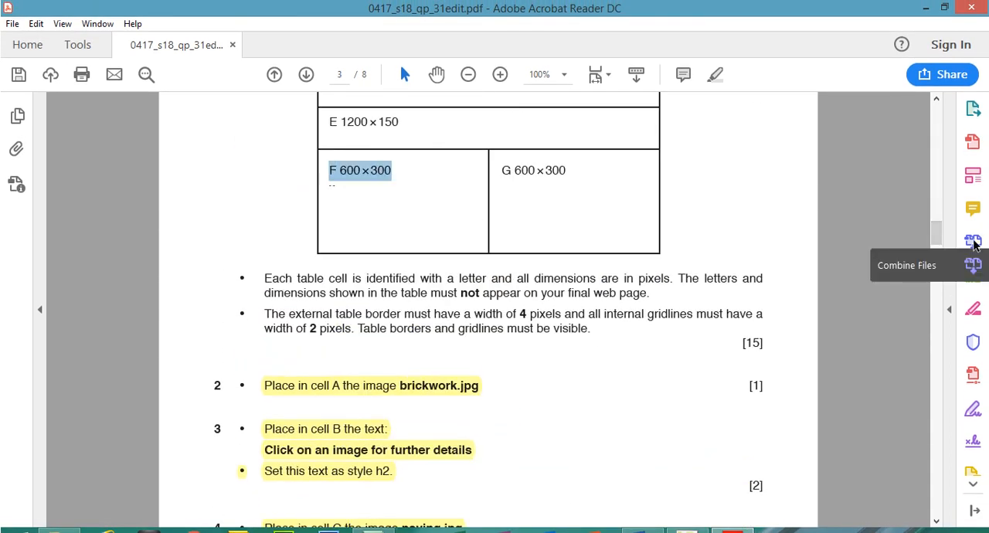
pyautogui.scroll(-10, 938, 257)
pyautogui.moveTo(938, 256); pyautogui.dragTo(938, 271)
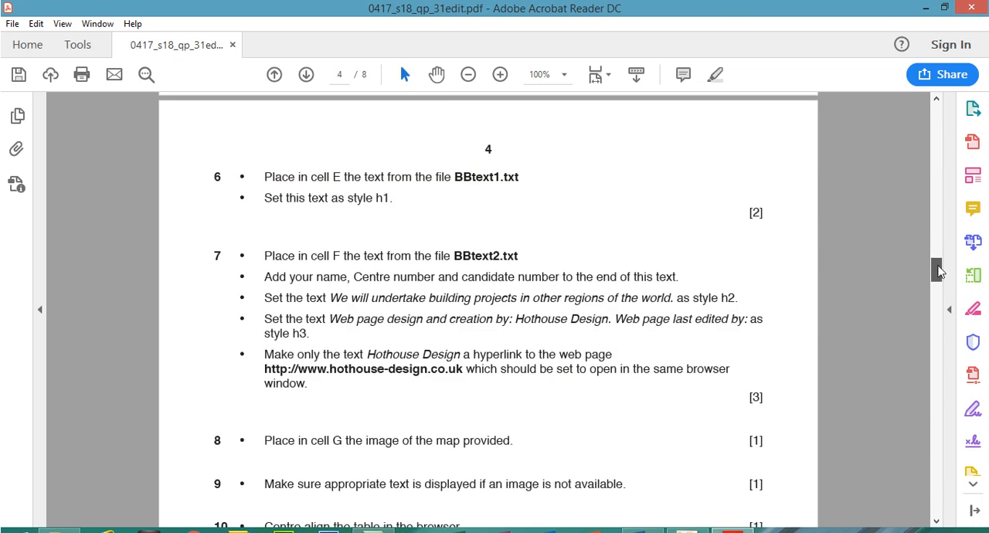
# - Open BBtext2 from the BB_html folder, copy all of its text and close the file
pyautogui.click(75, 519)
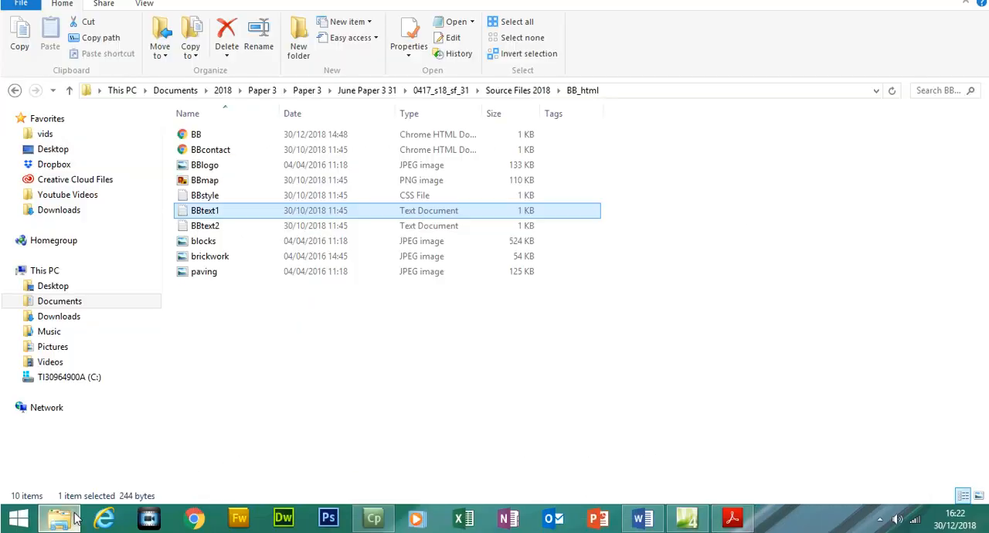
pyautogui.doubleClick(220, 226)
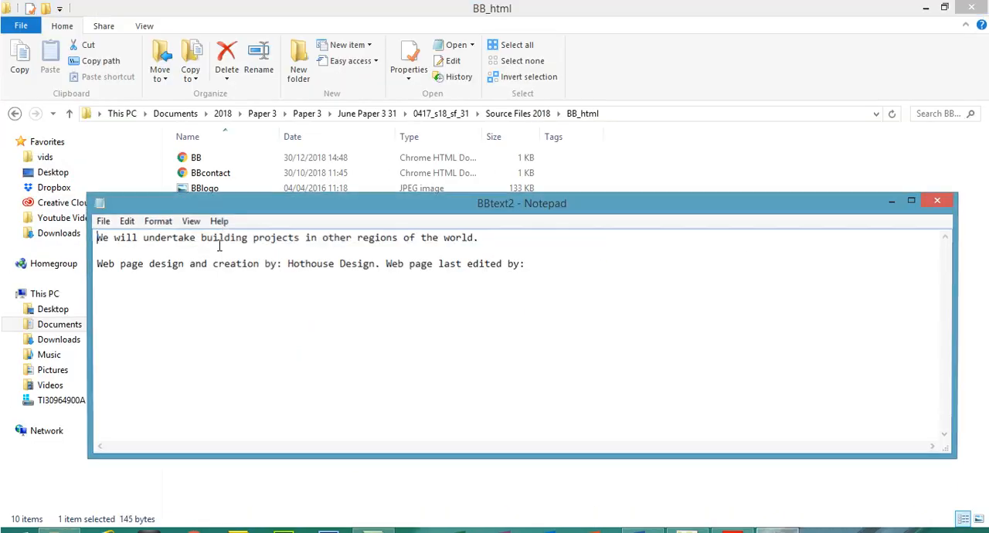
pyautogui.moveTo(557, 287); pyautogui.dragTo(101, 238)
pyautogui.rightClick(135, 238)
pyautogui.click(208, 283)
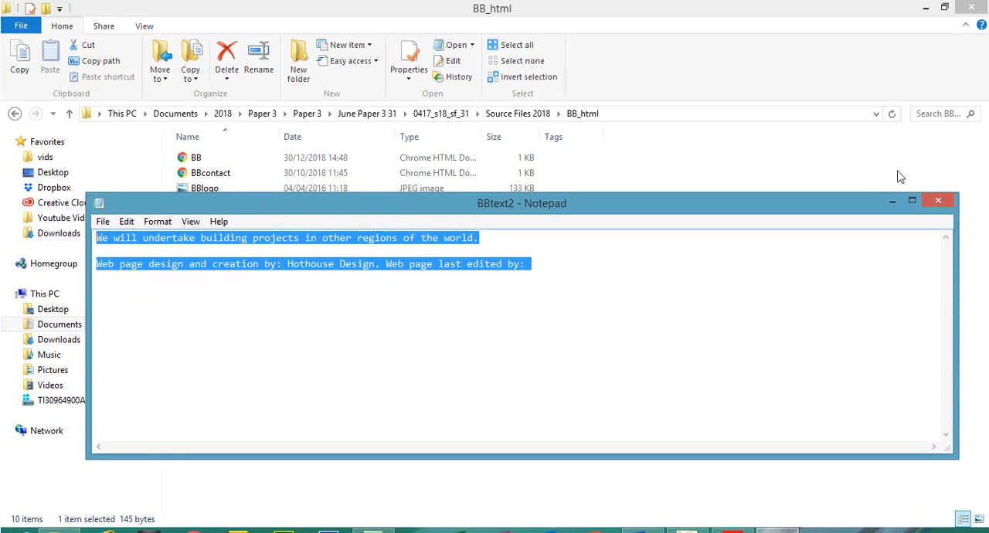
pyautogui.click(938, 199)
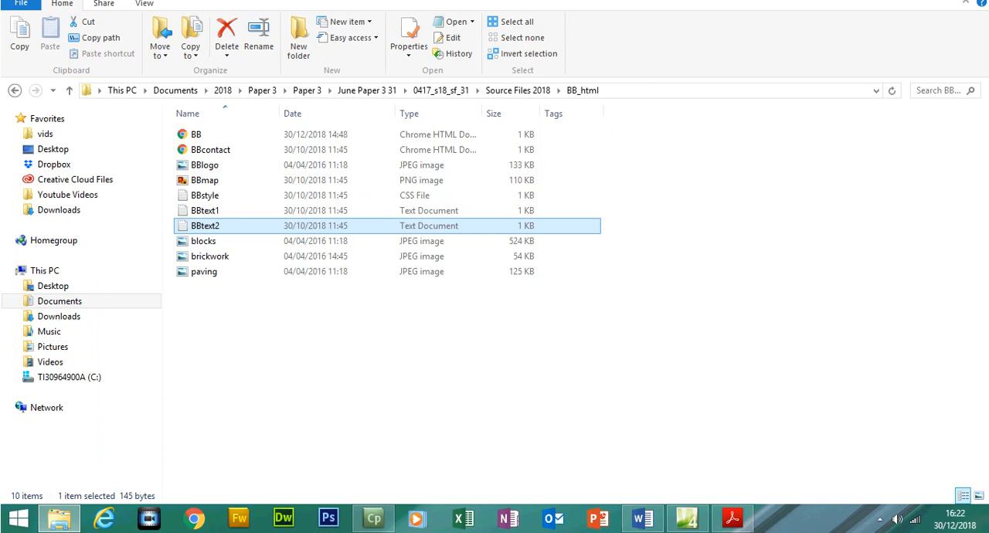
# - Switch to Expression Web and paste the BBtext2 text into cell F, the first cell of the table's last row
pyautogui.click(696, 525)
pyautogui.click(319, 307)
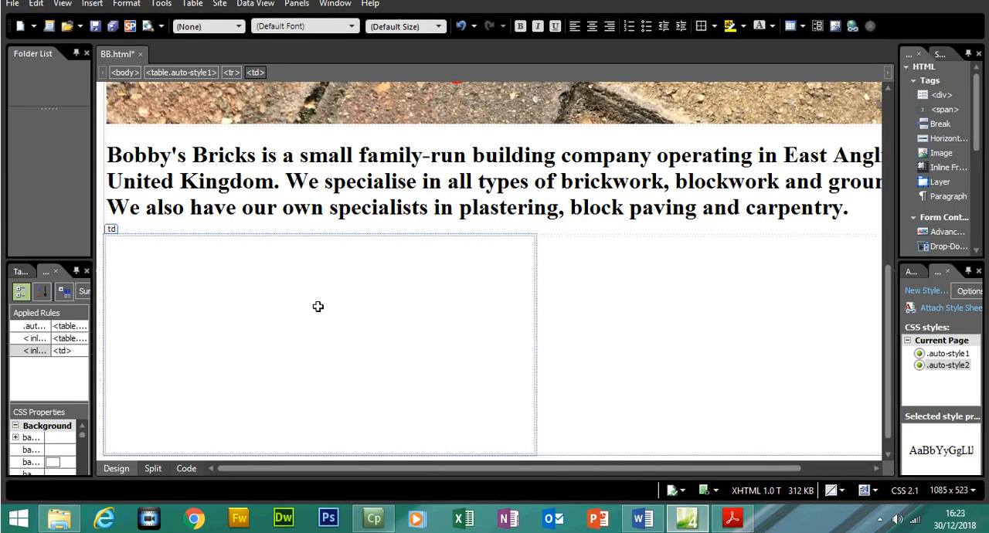
pyautogui.hotkey('ctrl', 'v')
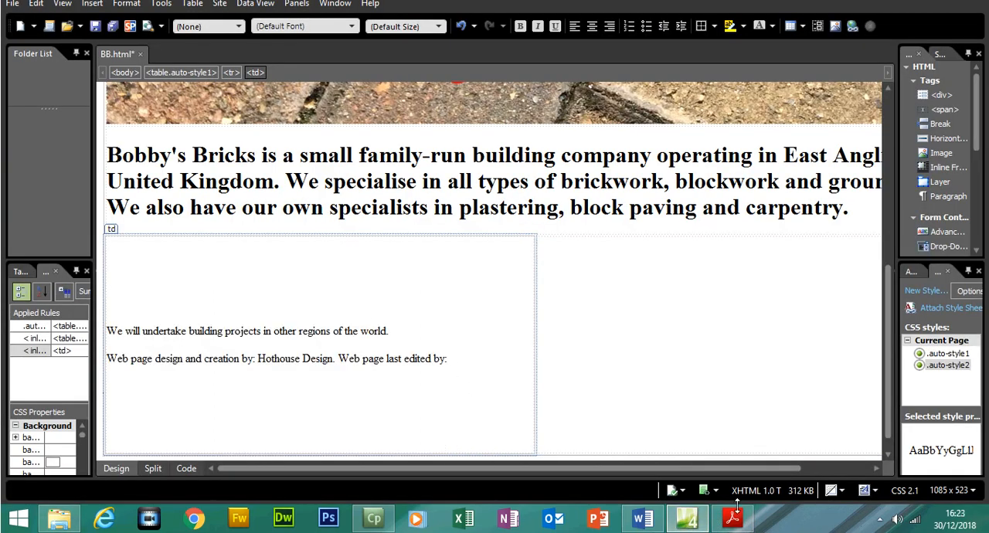
# - Switch to the question paper and highlight both task 6 instructions and the first two bullets of task 7 in yellow
pyautogui.click(733, 520)
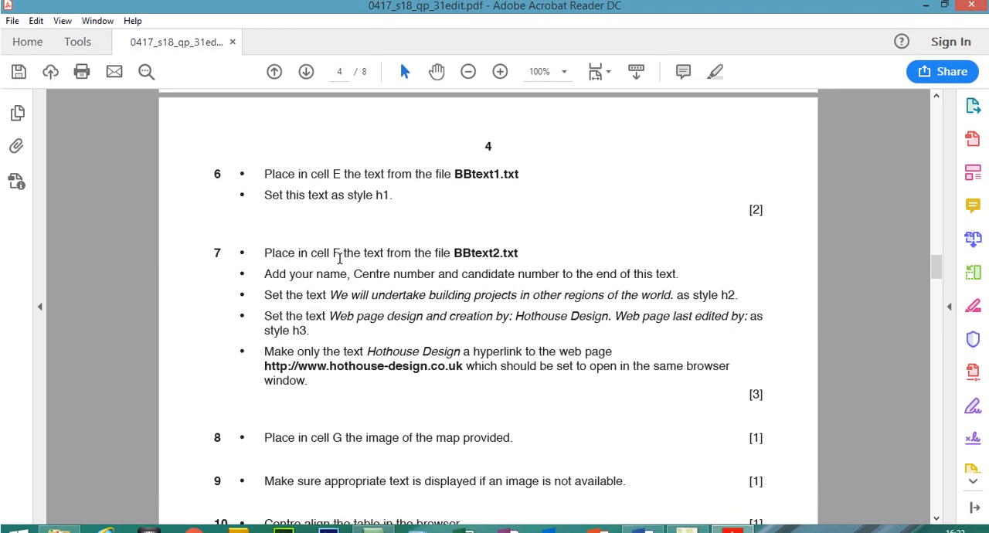
pyautogui.moveTo(400, 198); pyautogui.dragTo(263, 170)
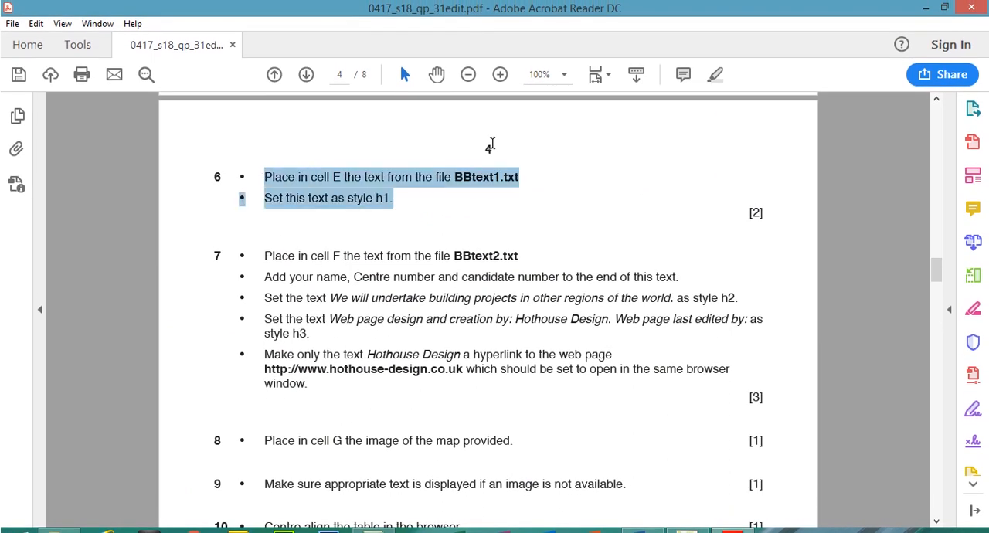
pyautogui.click(715, 75)
pyautogui.moveTo(940, 279)
pyautogui.mouseDown()
pyautogui.moveTo(940, 266)
pyautogui.moveTo(940, 279)
pyautogui.mouseUp()
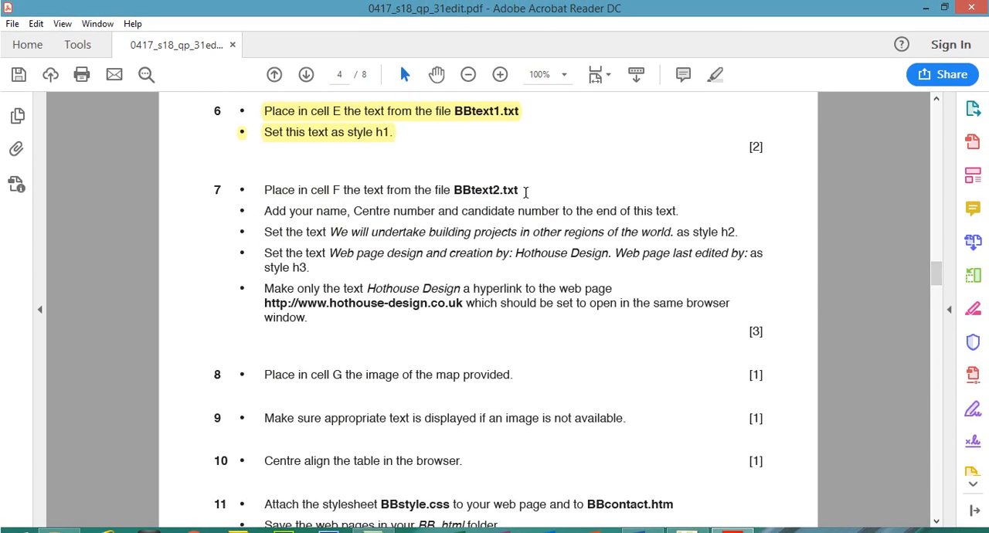
pyautogui.moveTo(521, 194); pyautogui.dragTo(678, 215)
pyautogui.click(714, 74)
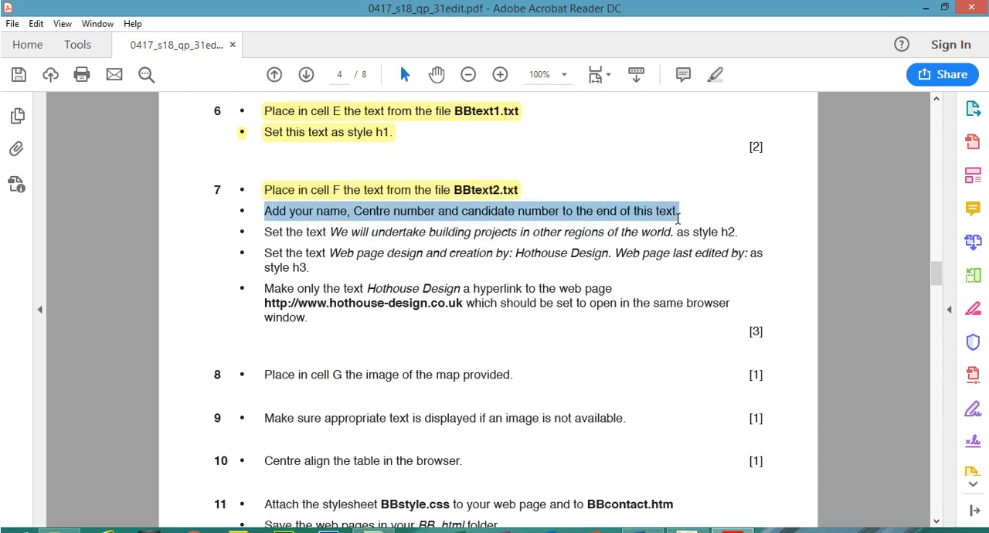
pyautogui.click(714, 74)
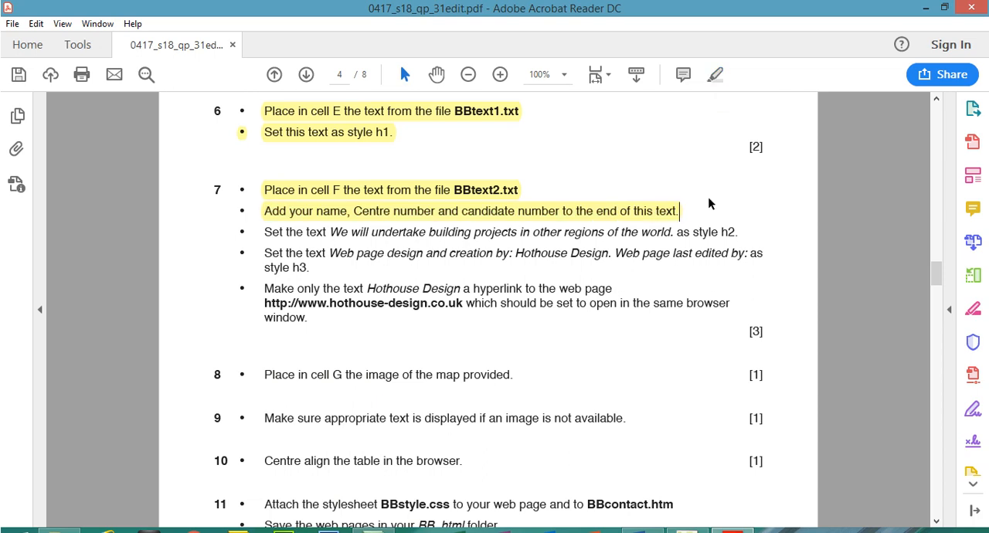
# - Switch to Expression Web and add the candidate's name, Centre number and candidate number as a separate paragraph below the text in cell F
pyautogui.click(731, 520)
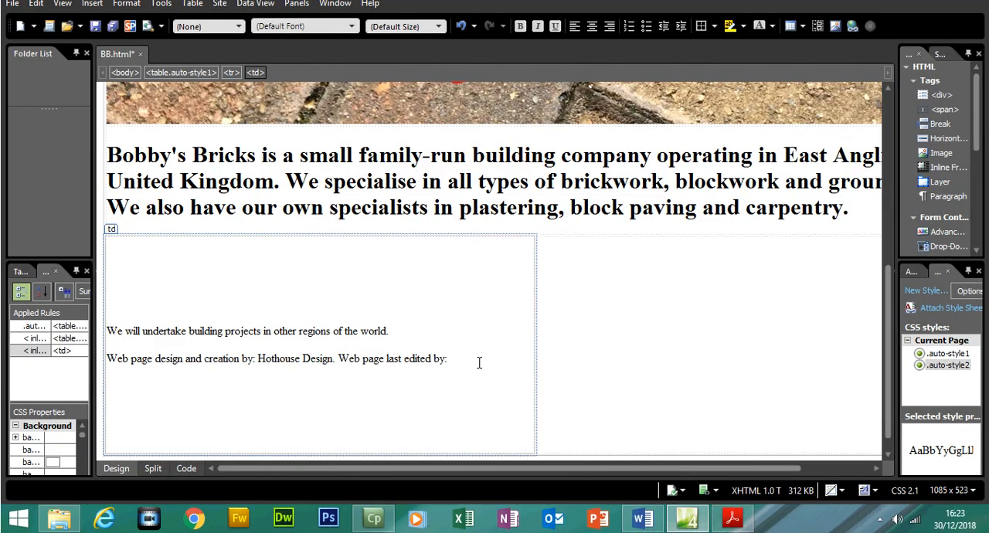
pyautogui.hotkey('shift', 'Return')
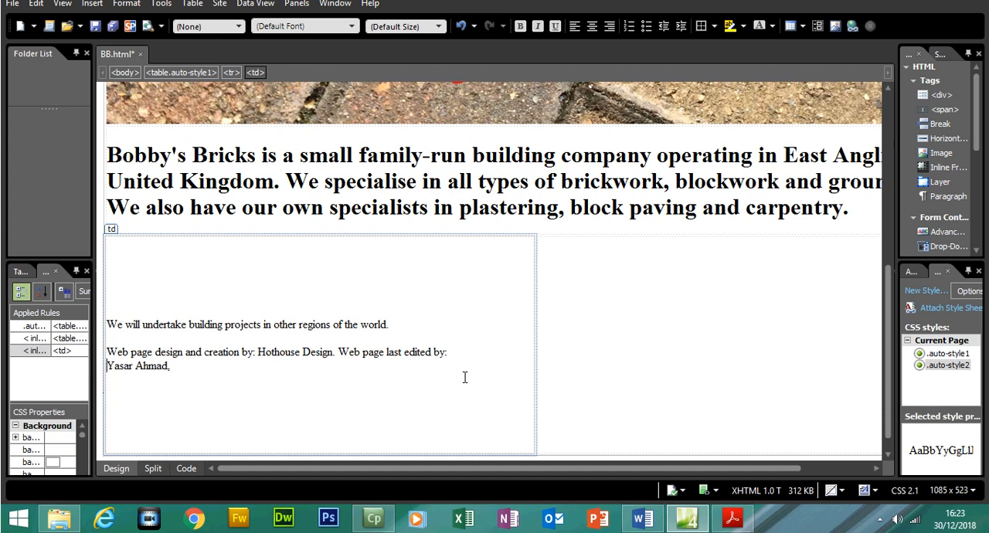
pyautogui.click(398, 340)
pyautogui.click(109, 366)
pyautogui.press('Return')
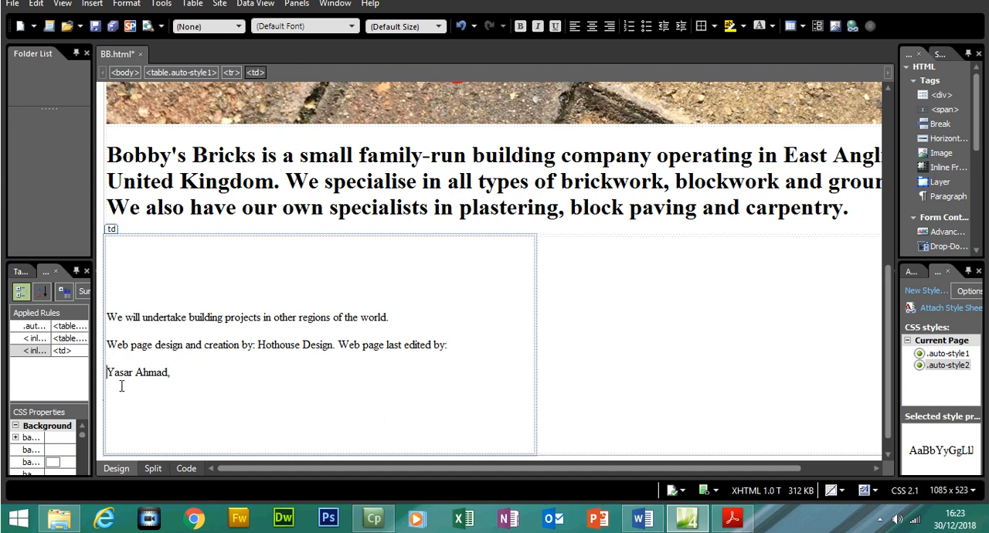
pyautogui.click(179, 374)
pyautogui.write('5678, 1234')
# - Check the h2 instruction in the question paper and set "We will undertake building projects in other regions of the world." as Heading 2
pyautogui.click(732, 519)
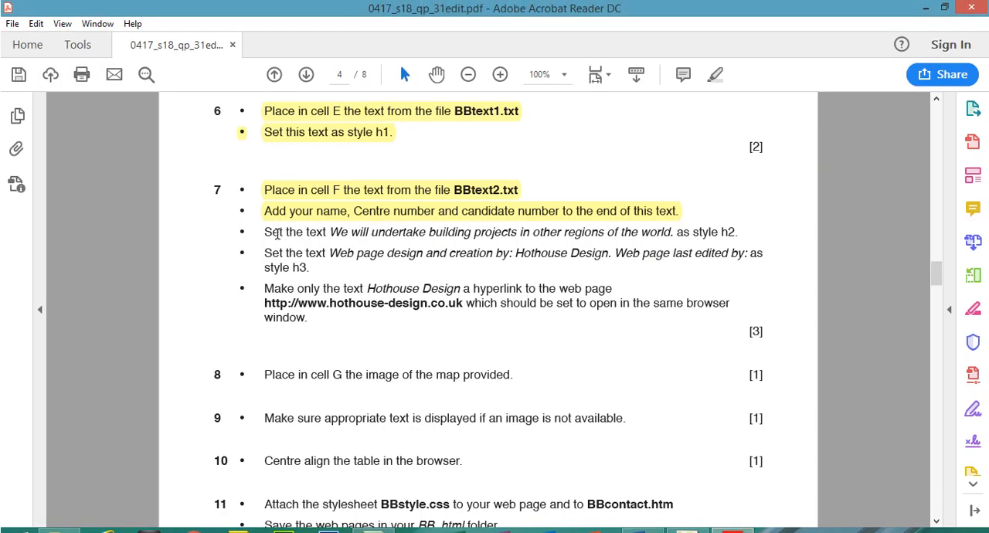
pyautogui.moveTo(265, 233); pyautogui.dragTo(738, 231)
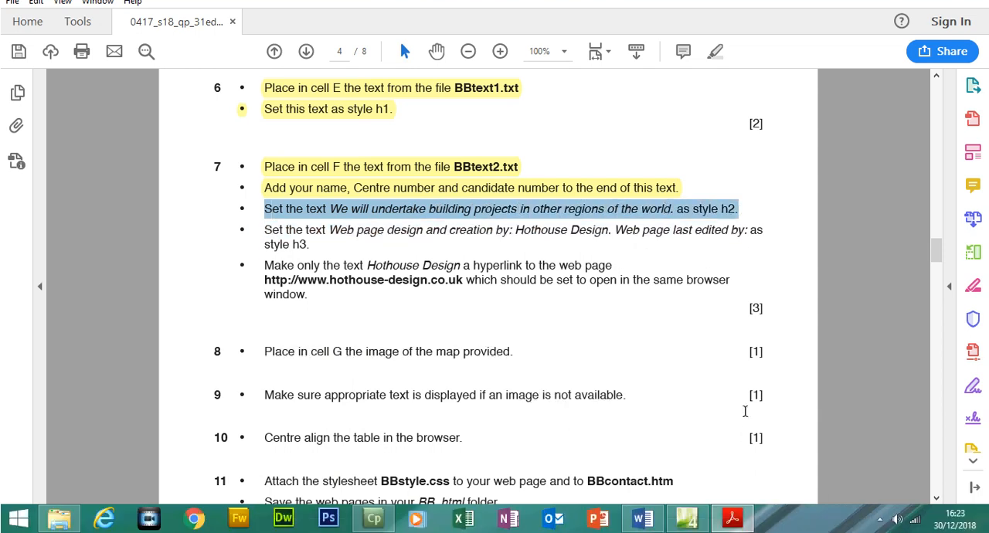
pyautogui.hotkey('alt', 'Tab')
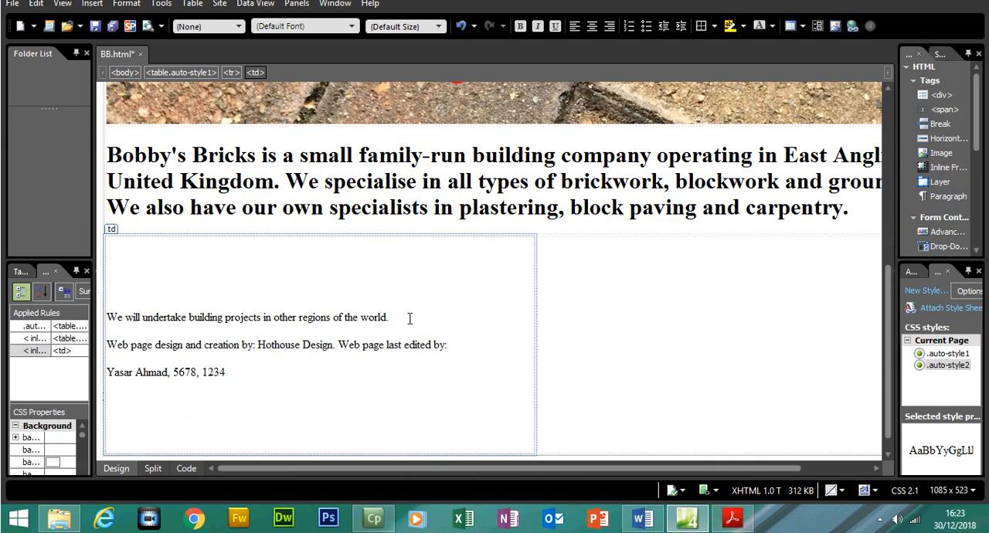
pyautogui.moveTo(217, 300); pyautogui.dragTo(114, 320)
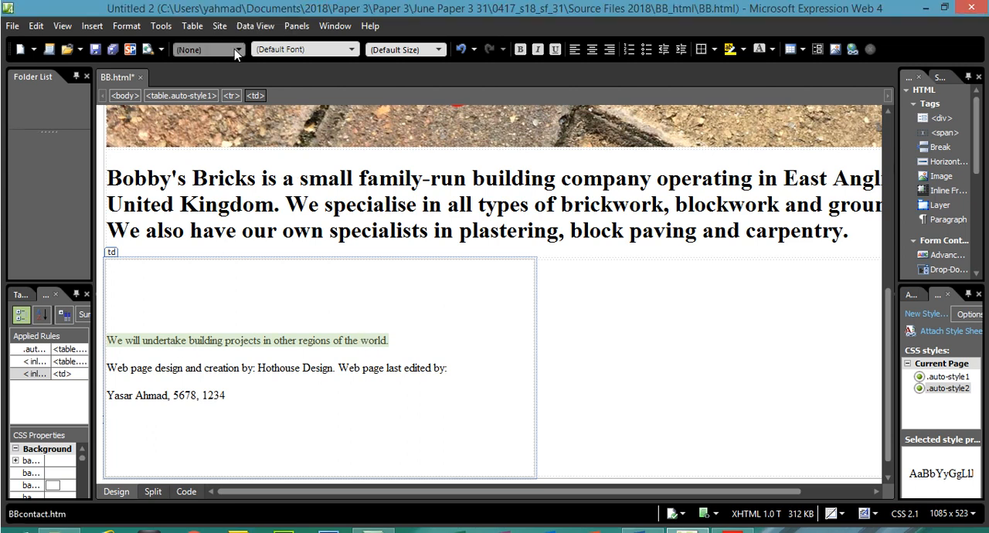
pyautogui.click(234, 49)
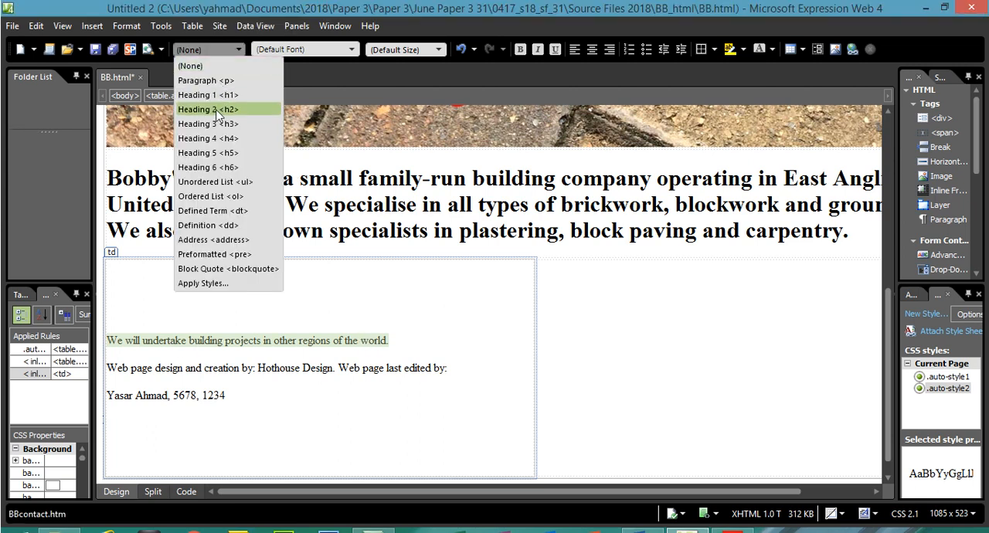
pyautogui.click(217, 109)
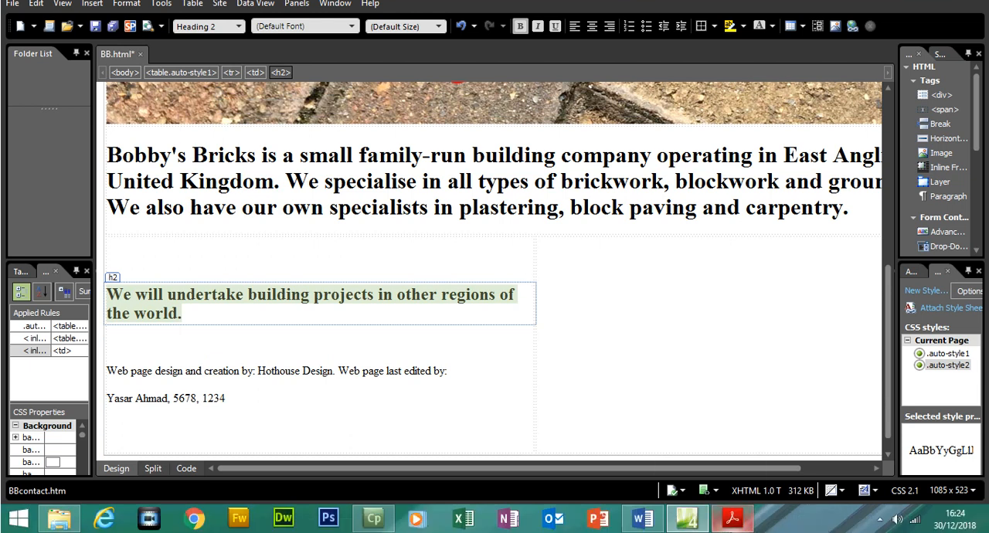
# - Switch to the question paper and highlight task 7's h2 and h3 style instructions in yellow
pyautogui.click(732, 518)
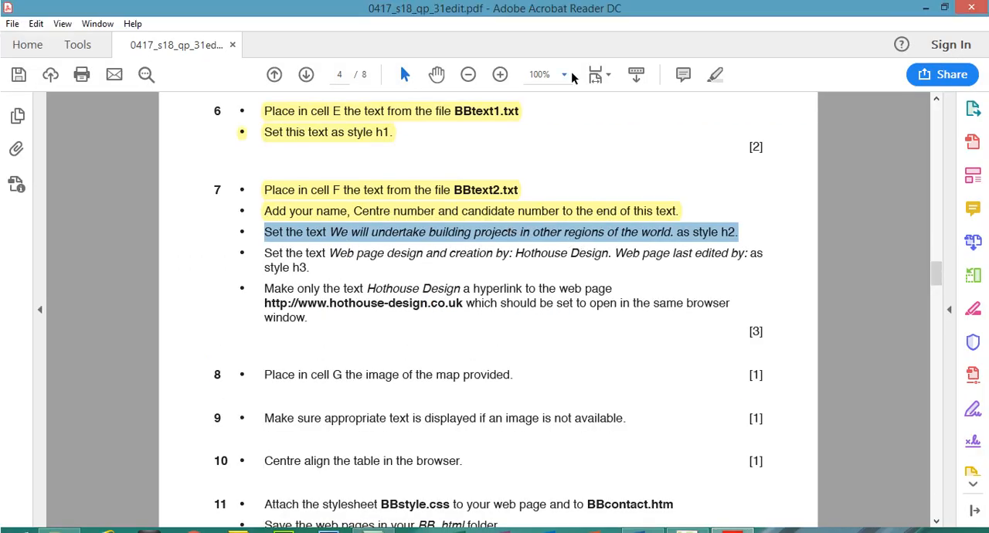
pyautogui.click(715, 73)
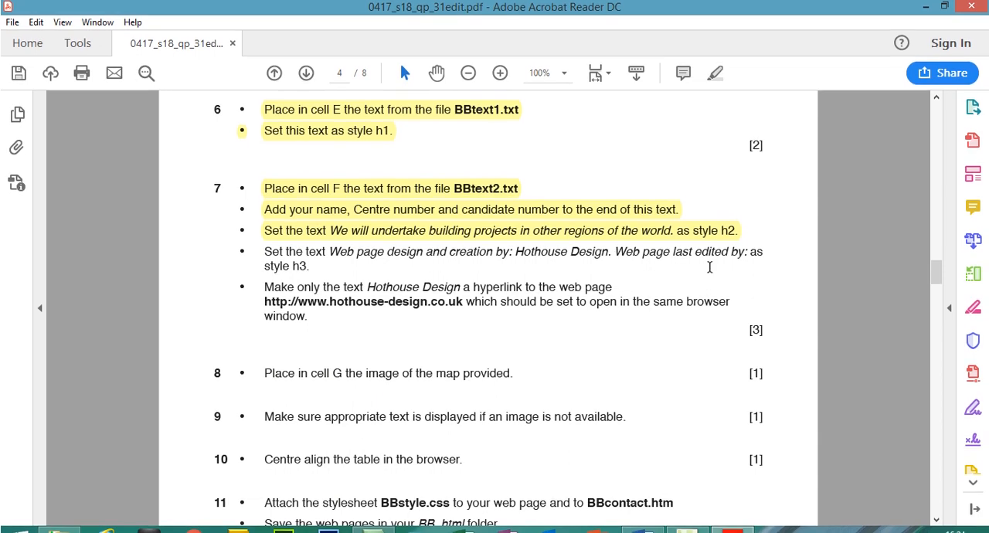
pyautogui.click(734, 521)
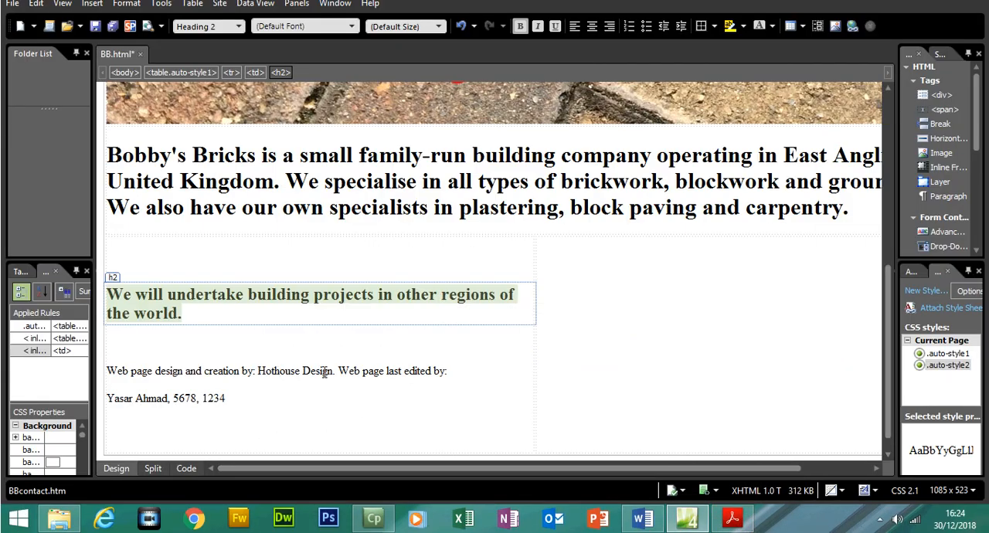
pyautogui.click(732, 519)
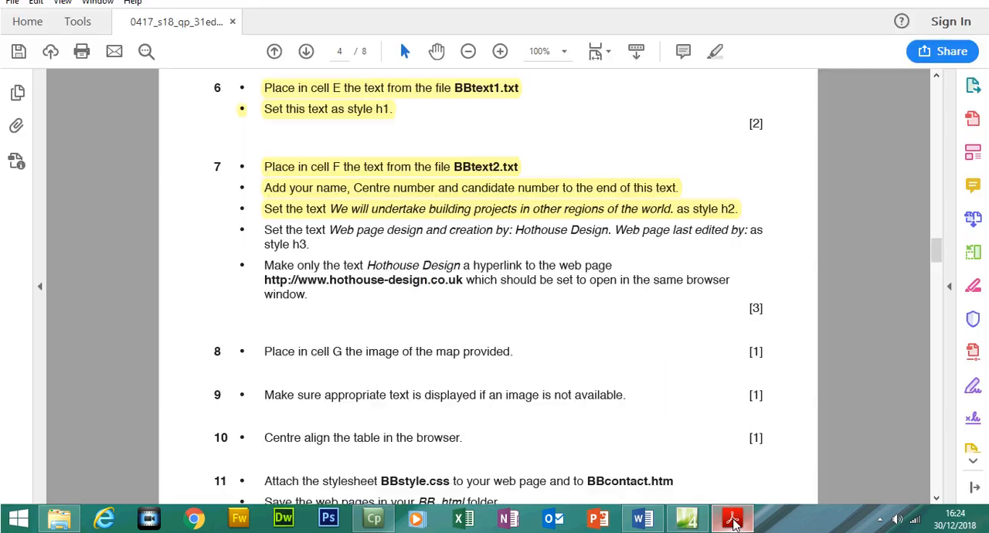
pyautogui.moveTo(265, 253); pyautogui.dragTo(309, 269)
pyautogui.click(714, 76)
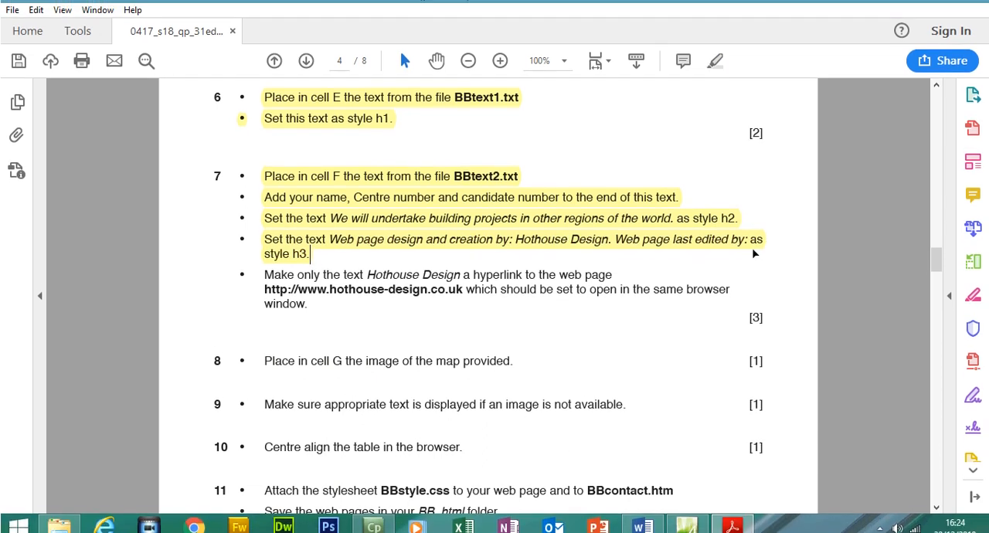
# - Switch to Expression Web and set the "Web page design and creation by" line and the candidate details as Heading 3
pyautogui.click(734, 528)
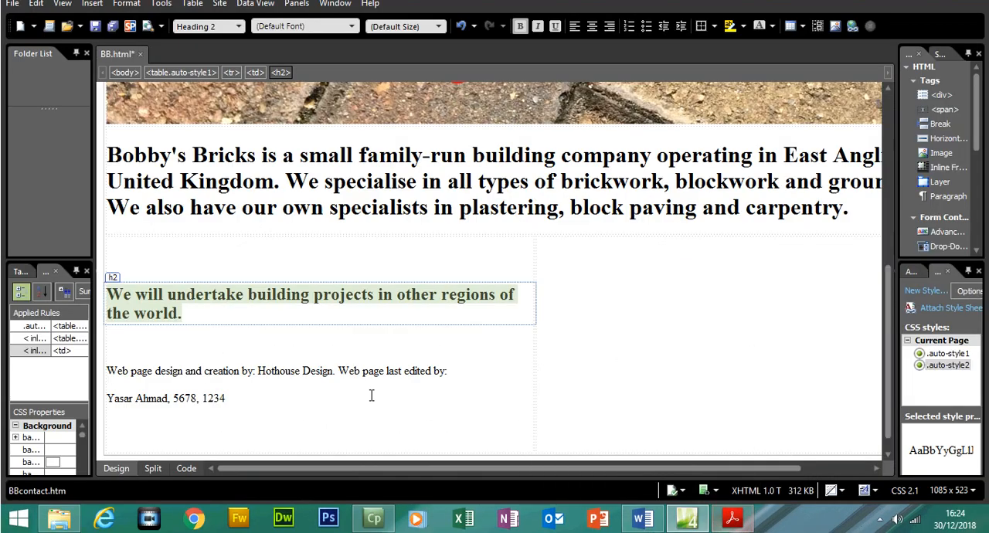
pyautogui.click(278, 400)
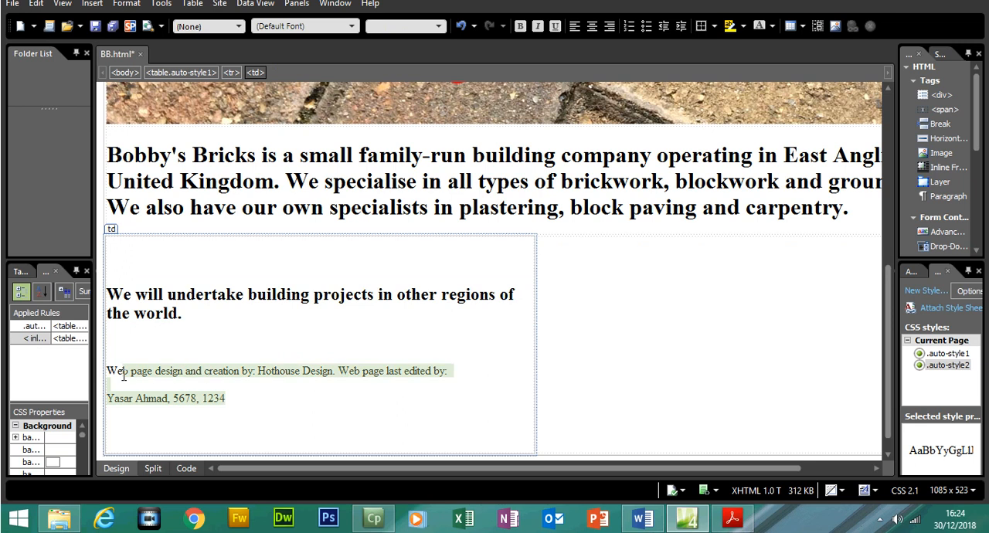
pyautogui.click(111, 372)
pyautogui.click(229, 28)
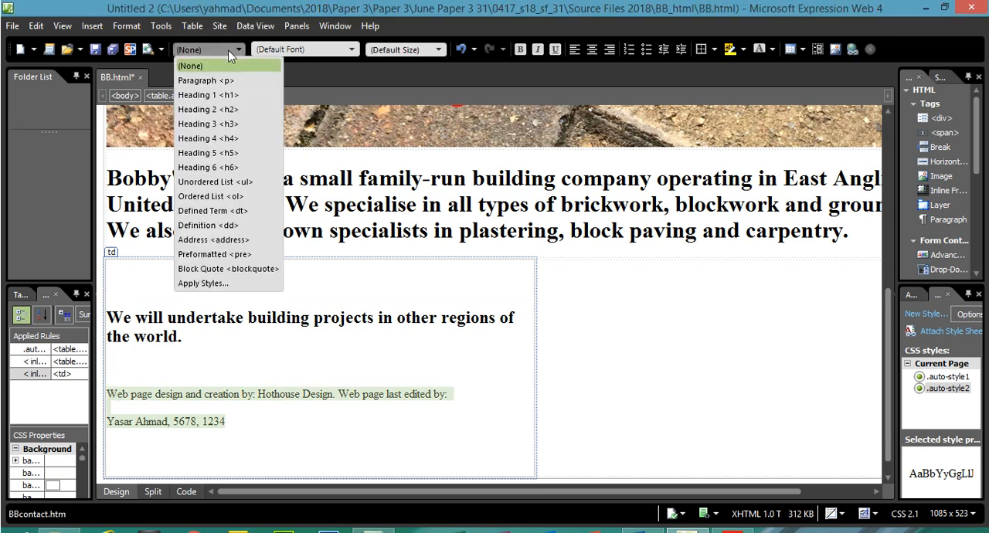
pyautogui.click(226, 125)
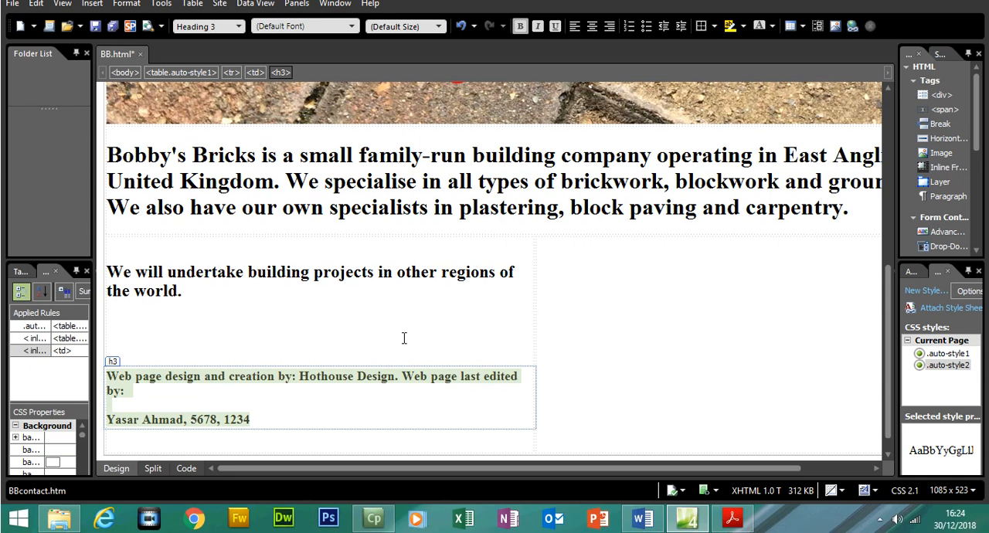
# - Join the candidate details onto the end of the "Web page last edited by:" line in cell F
pyautogui.click(403, 338)
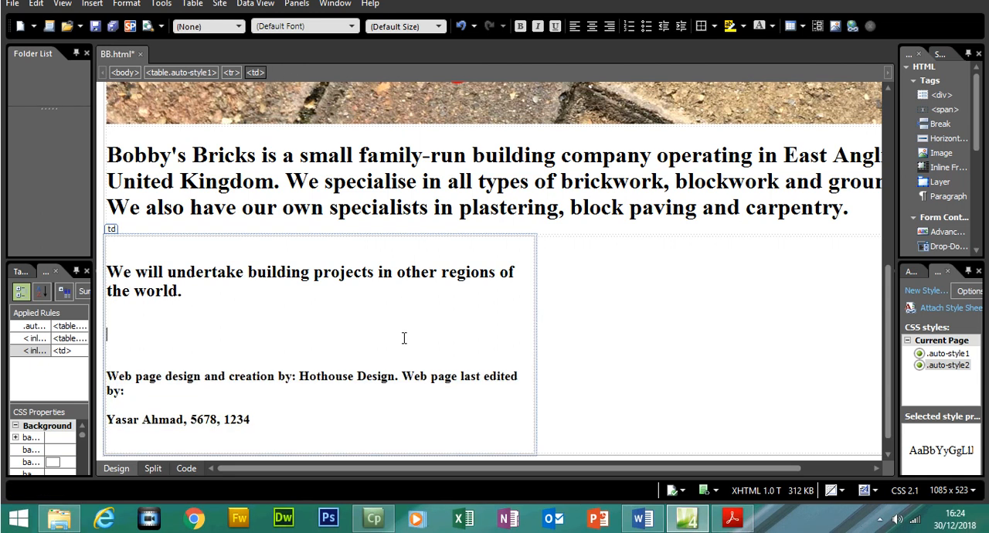
pyautogui.click(116, 424)
pyautogui.press('BackSpace')
pyautogui.press('BackSpace')
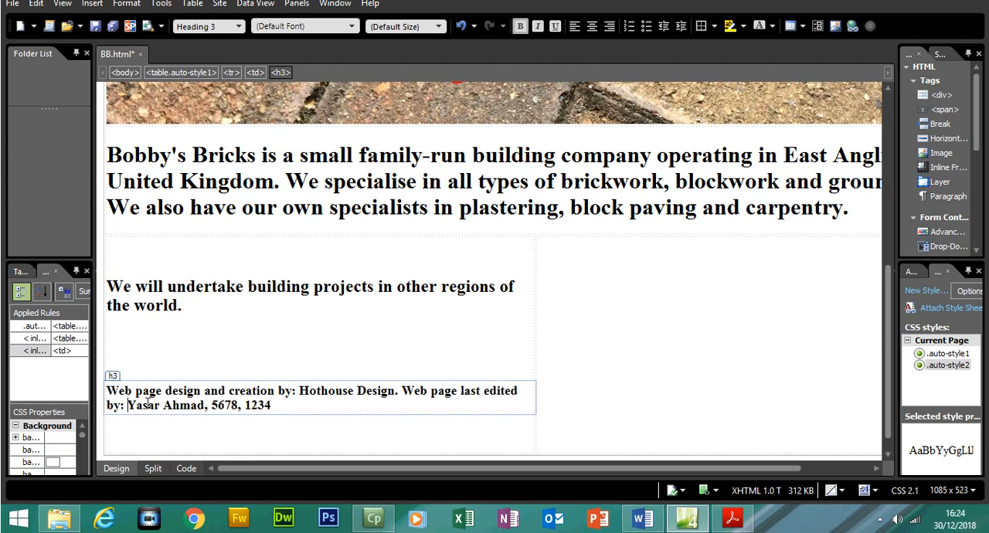
pyautogui.moveTo(128, 405); pyautogui.dragTo(271, 412)
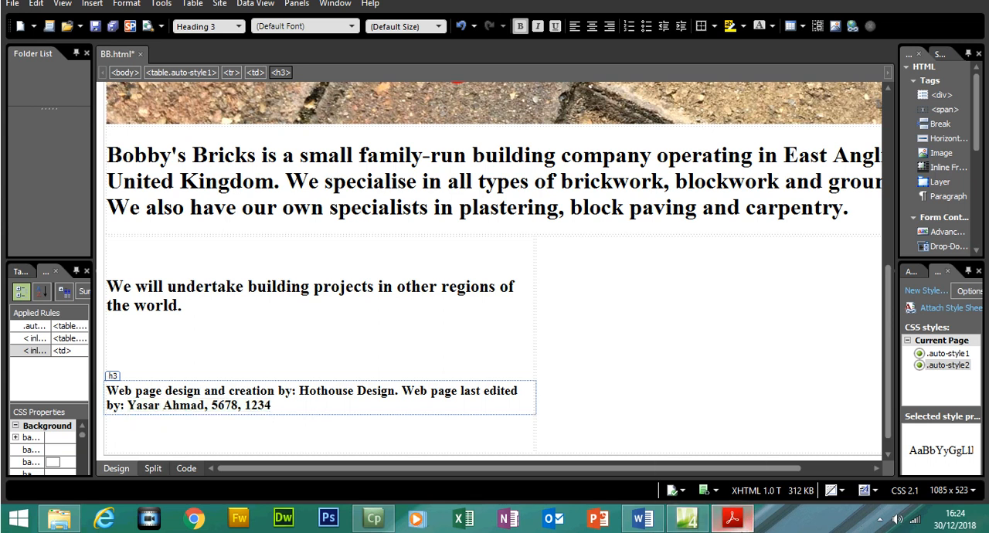
pyautogui.click(733, 518)
pyautogui.moveTo(266, 266)
pyautogui.mouseDown()
pyautogui.moveTo(611, 267)
pyautogui.moveTo(270, 290)
pyautogui.moveTo(265, 280)
pyautogui.moveTo(428, 295)
pyautogui.moveTo(470, 275)
pyautogui.moveTo(265, 280)
pyautogui.mouseUp()
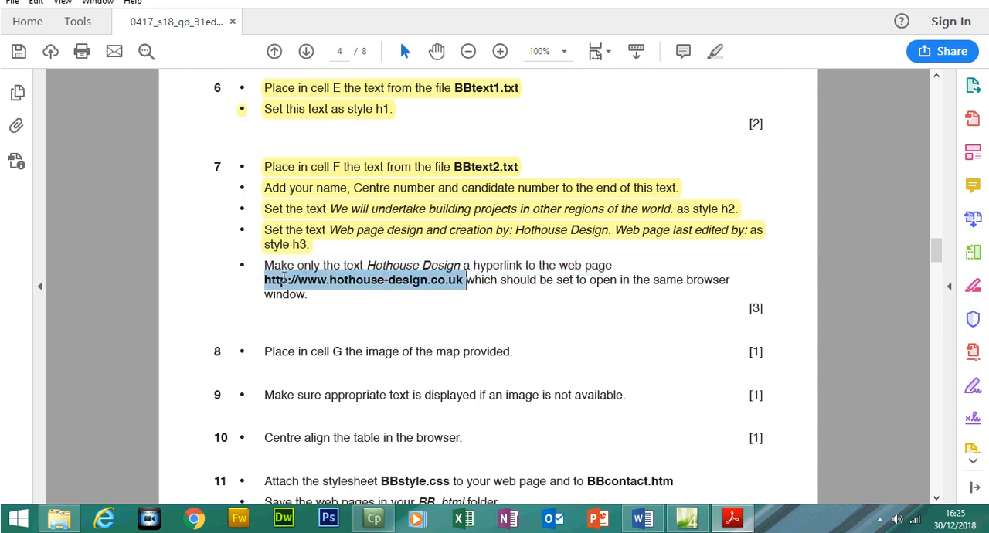
pyautogui.rightClick(282, 282)
pyautogui.click(303, 294)
pyautogui.click(739, 520)
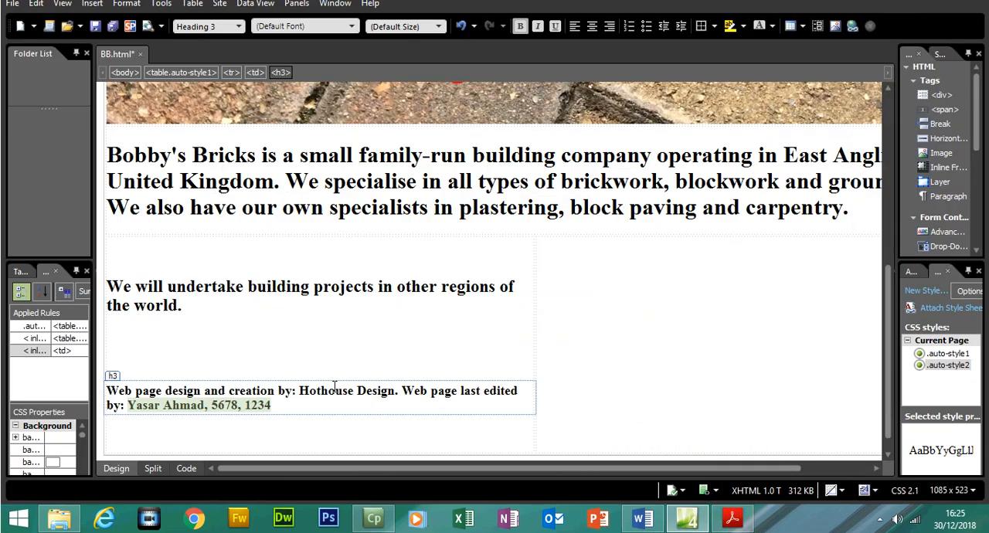
pyautogui.moveTo(304, 391); pyautogui.dragTo(390, 393)
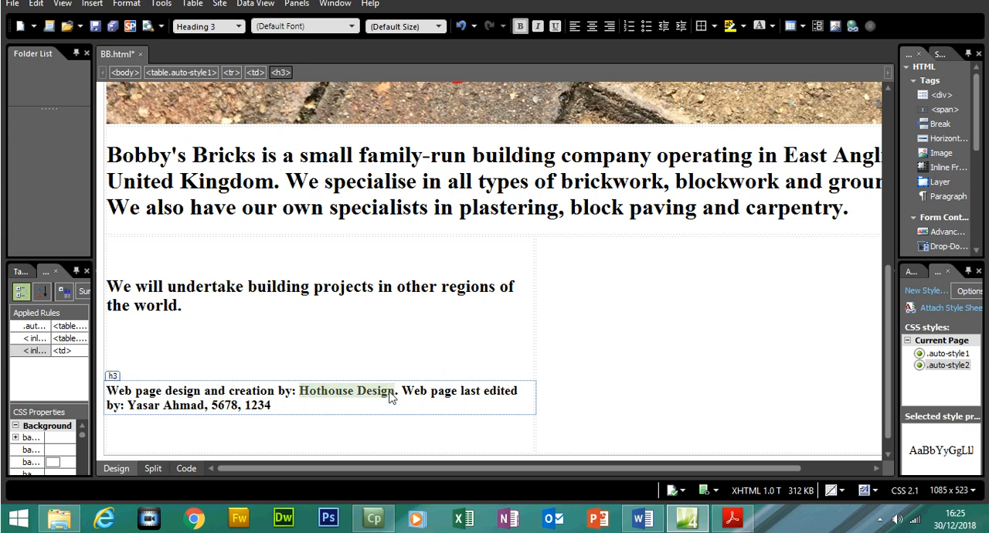
pyautogui.rightClick(390, 396)
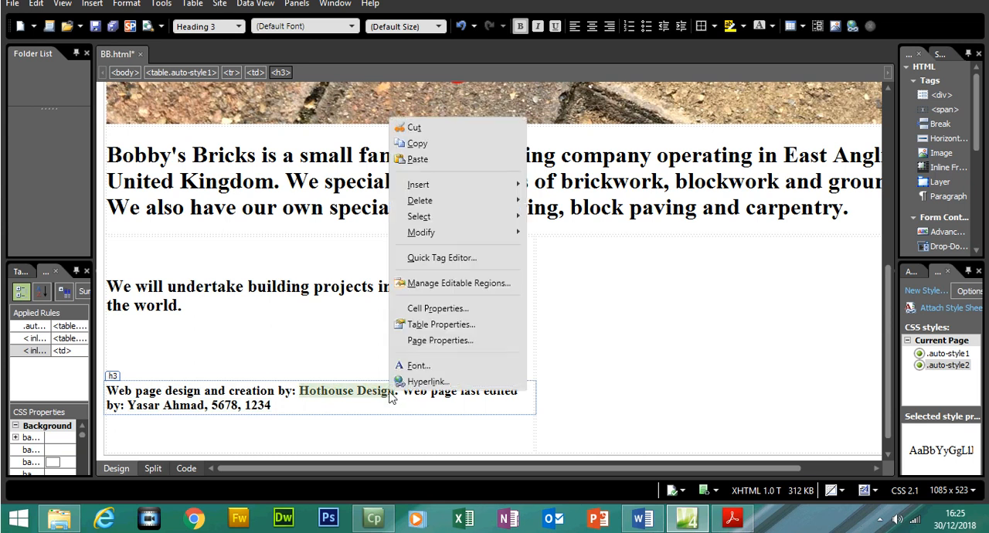
pyautogui.click(428, 382)
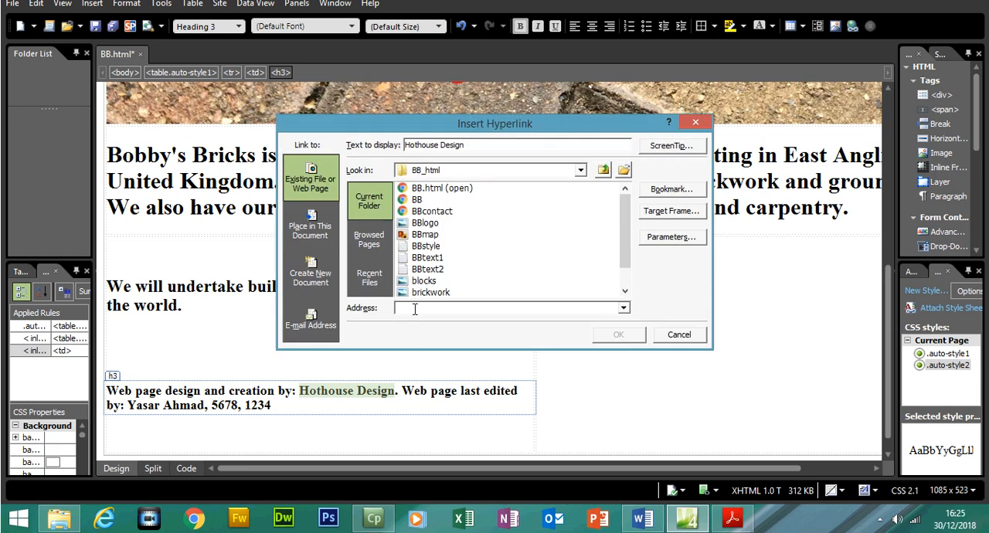
pyautogui.hotkey('ctrl', 'v')
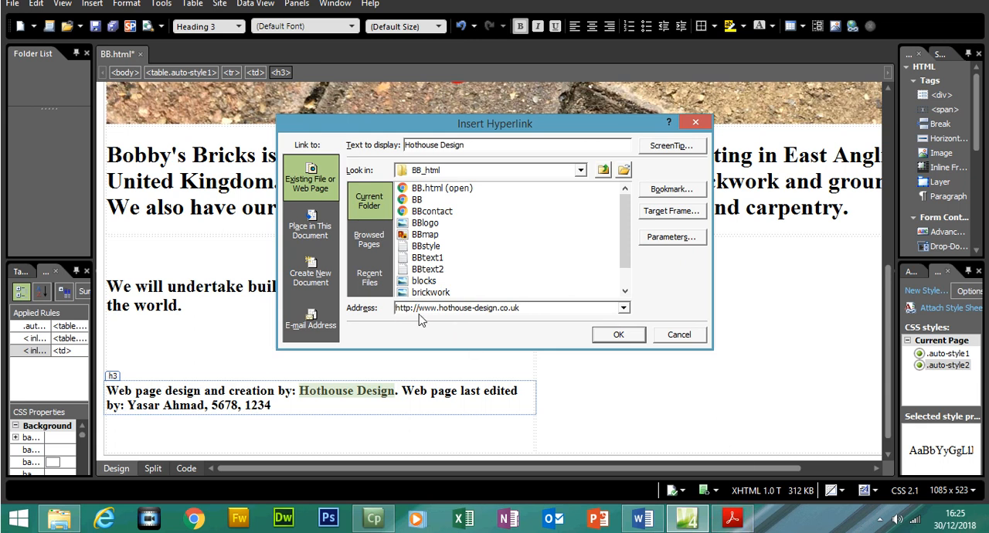
pyautogui.moveTo(419, 307); pyautogui.dragTo(392, 308)
# - Recheck the window requirement in the question paper, insert the hyperlink with the Same Frame target, and inspect its code
pyautogui.click(732, 518)
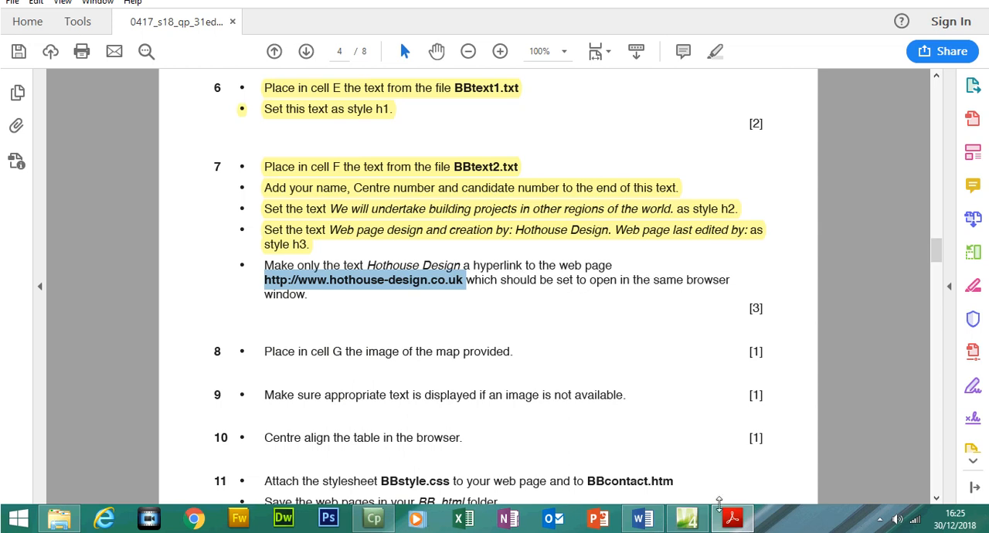
pyautogui.click(732, 518)
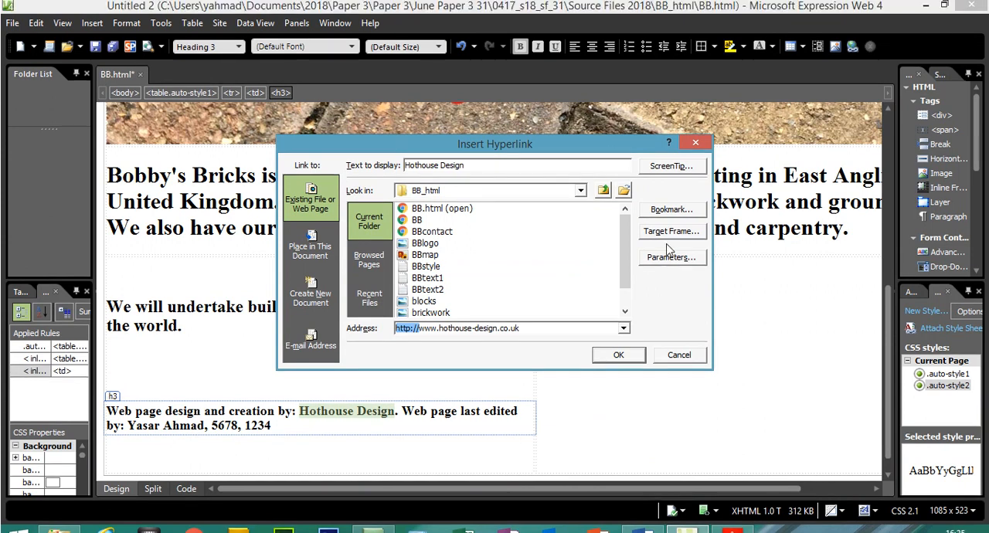
pyautogui.click(671, 219)
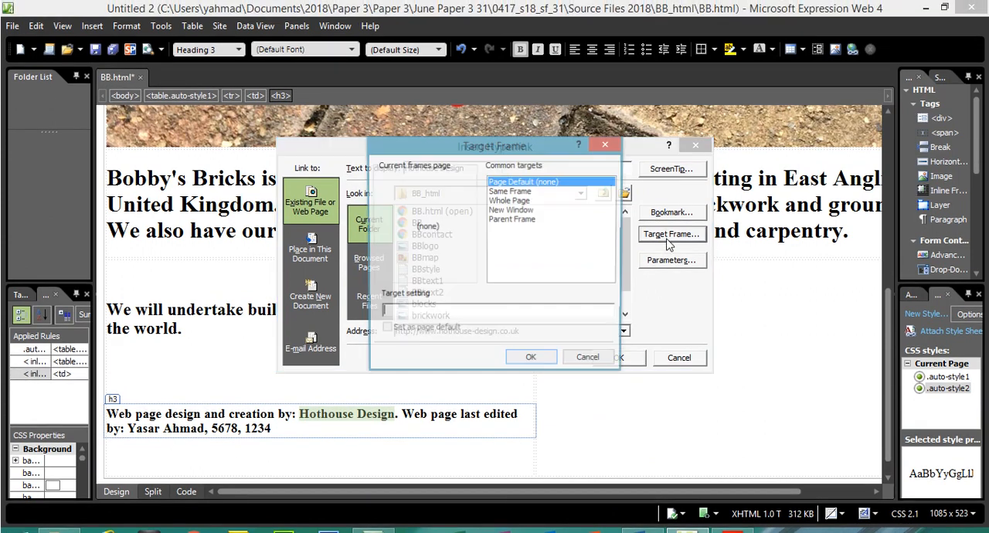
pyautogui.click(528, 194)
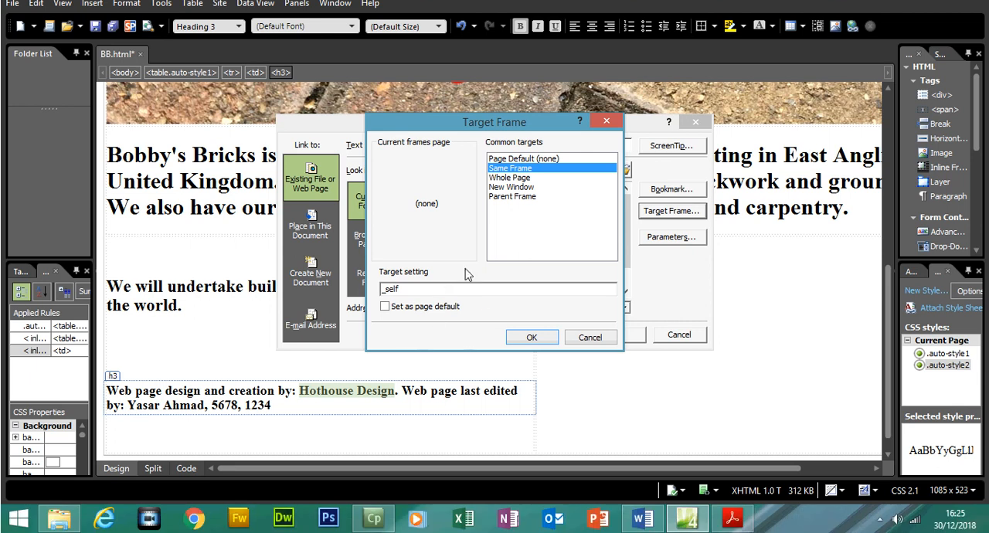
pyautogui.click(534, 339)
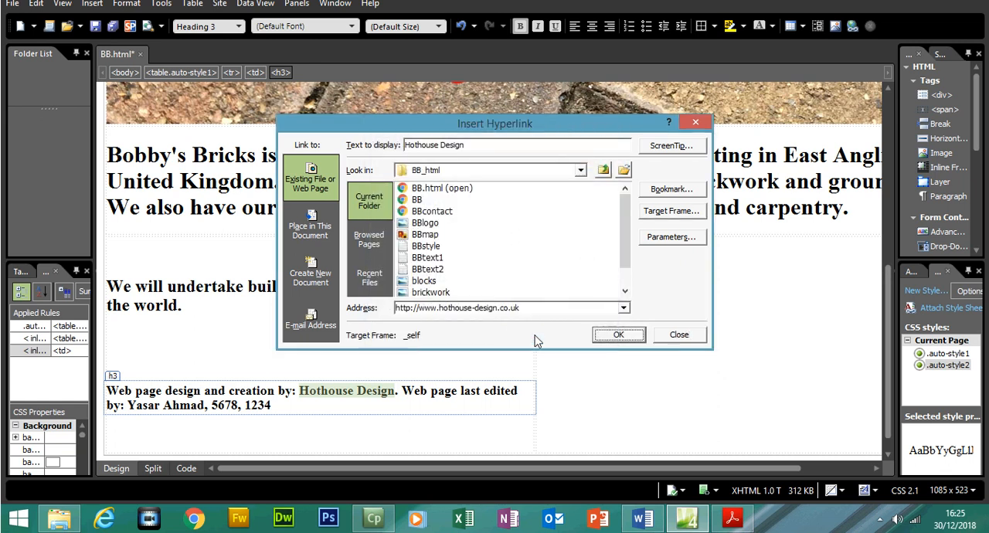
pyautogui.click(615, 337)
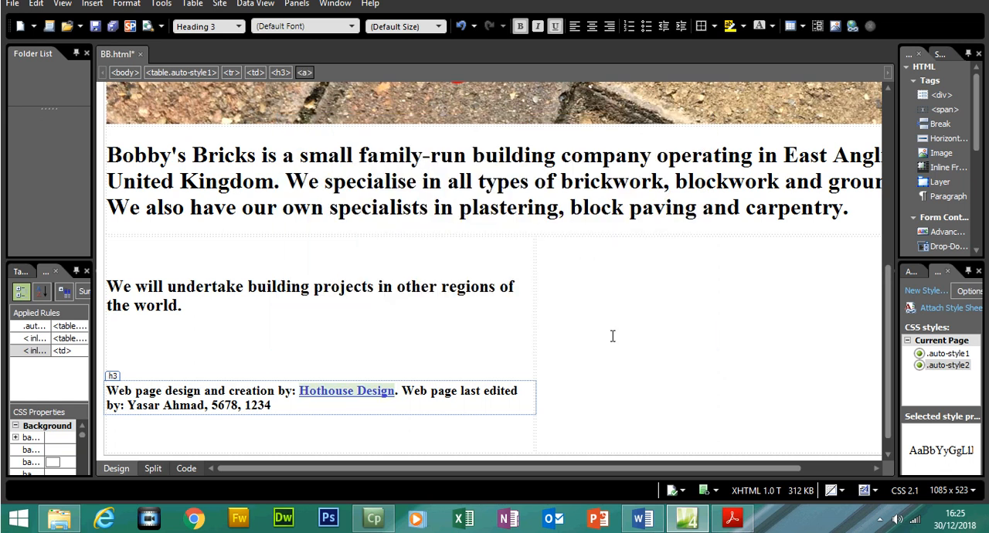
pyautogui.click(152, 469)
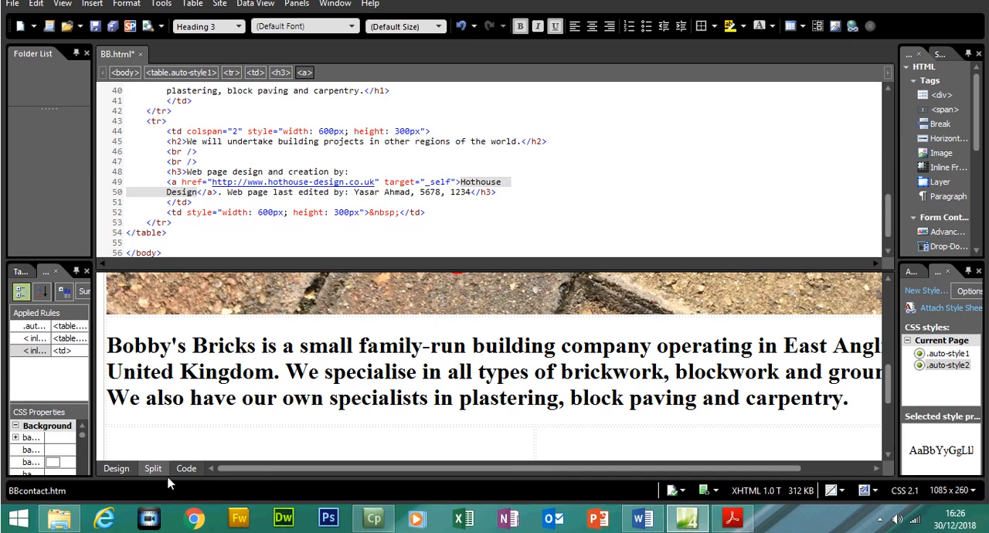
pyautogui.click(129, 491)
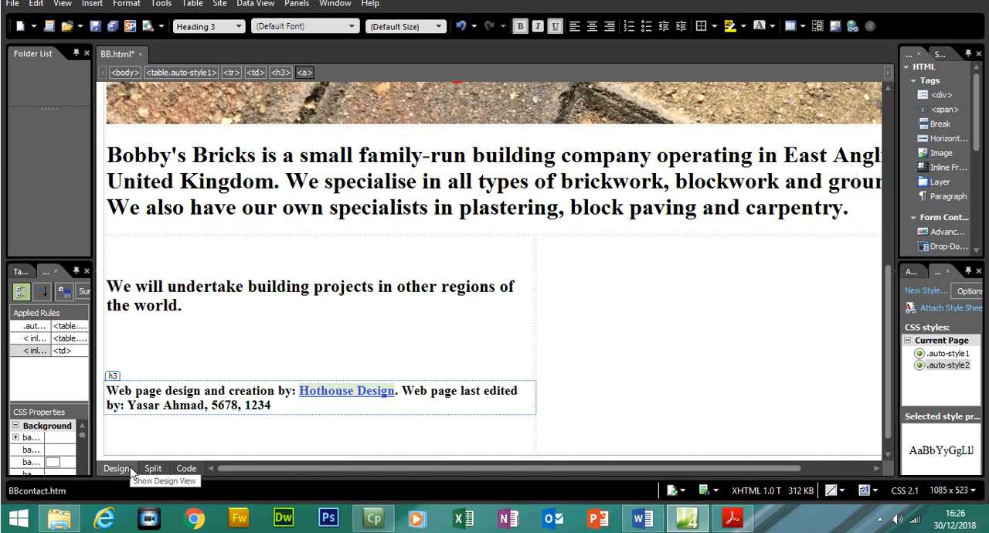
# - Highlight the last bullet of task 7, about the Hothouse Design hyperlink, in the question paper PDF
pyautogui.click(734, 519)
pyautogui.moveTo(313, 308); pyautogui.dragTo(278, 275)
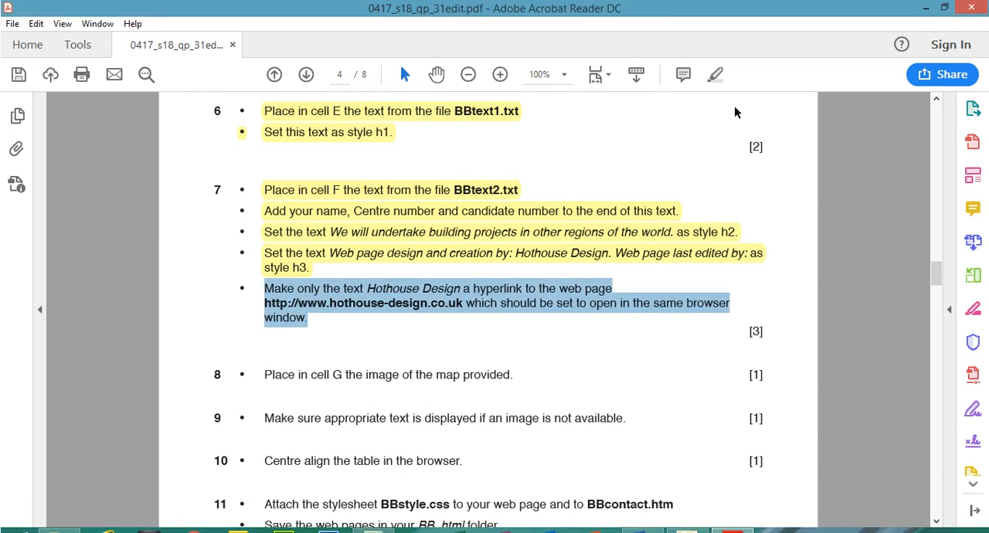
pyautogui.click(715, 75)
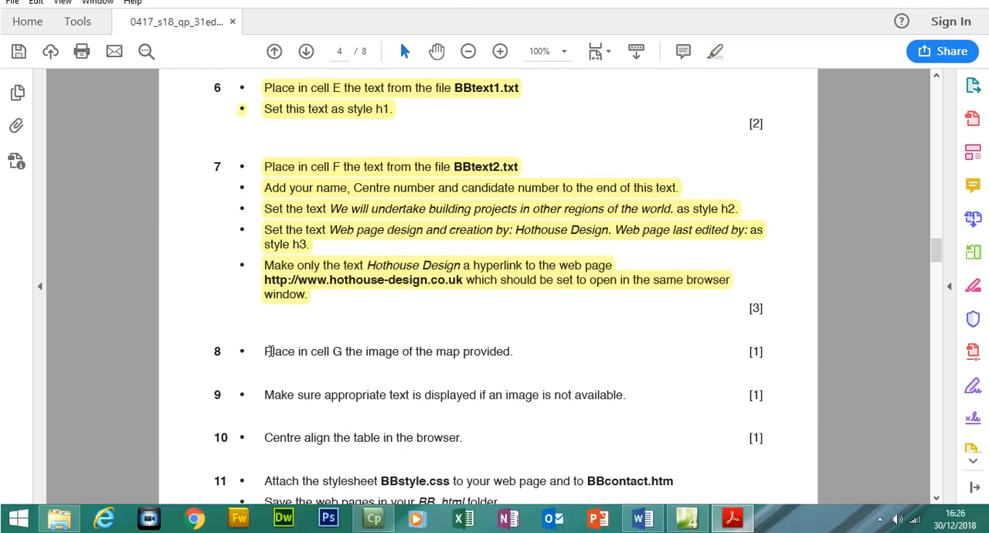
# - Read task 8 in the question paper and check cell G's dimensions in the table diagram
pyautogui.moveTo(272, 352); pyautogui.dragTo(510, 352)
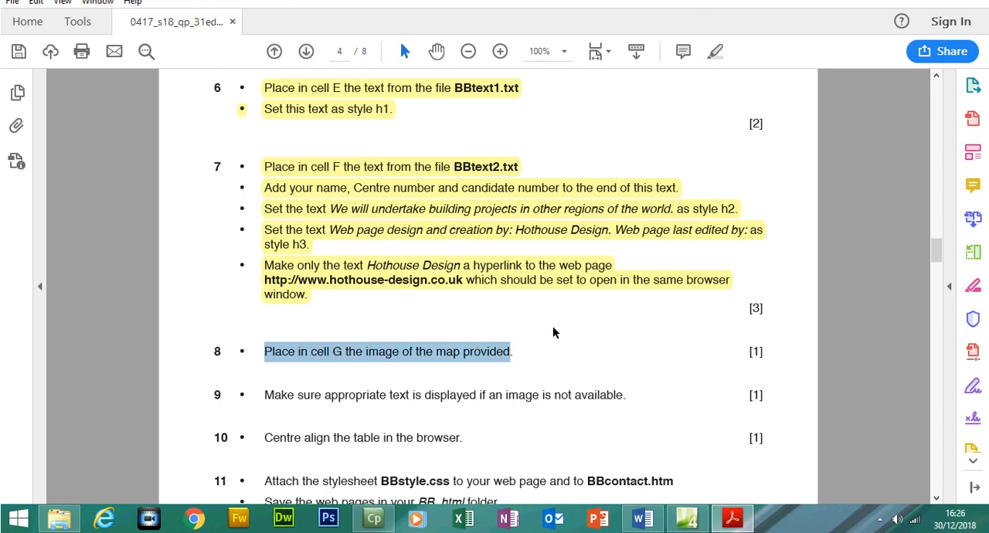
pyautogui.moveTo(937, 275); pyautogui.dragTo(937, 232)
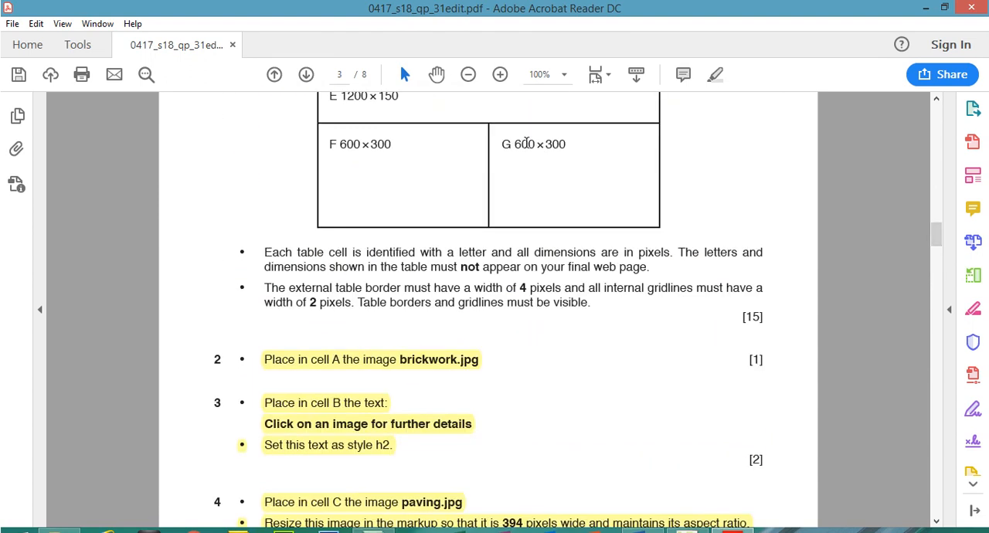
pyautogui.moveTo(503, 145); pyautogui.dragTo(565, 145)
pyautogui.moveTo(936, 232); pyautogui.dragTo(936, 280)
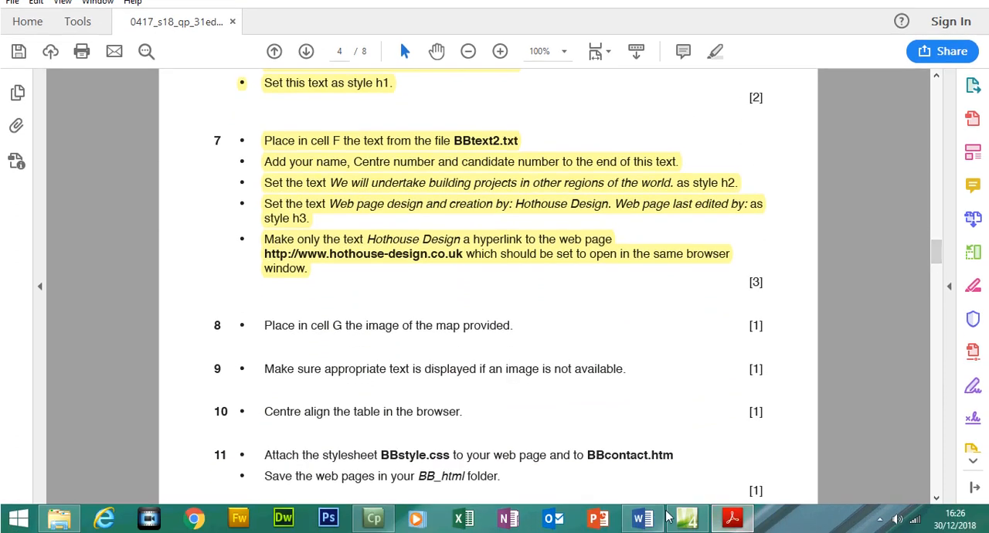
# - Insert the BBmap image in cell G of the Expression Web page with the alternate text "Map"
pyautogui.click(687, 518)
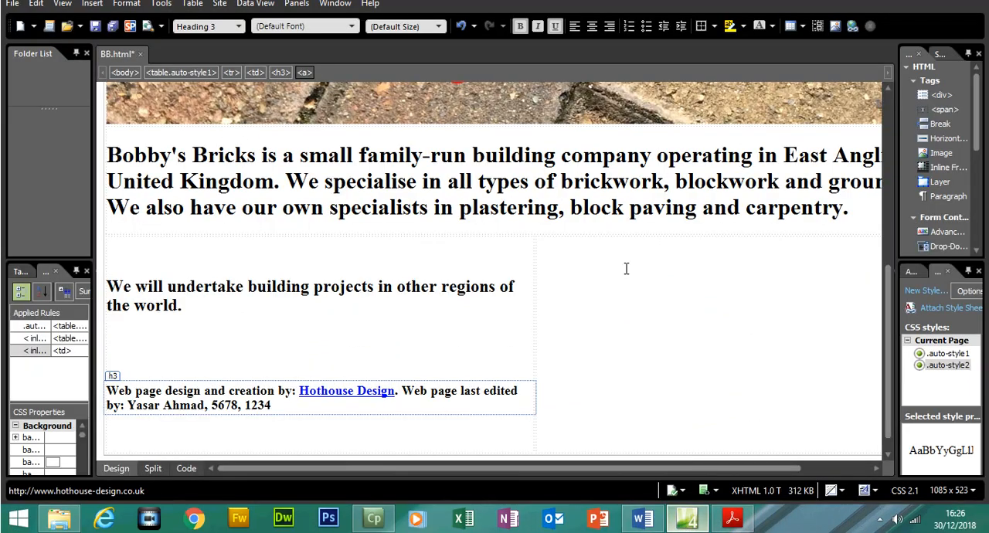
pyautogui.click(619, 266)
pyautogui.click(92, 4)
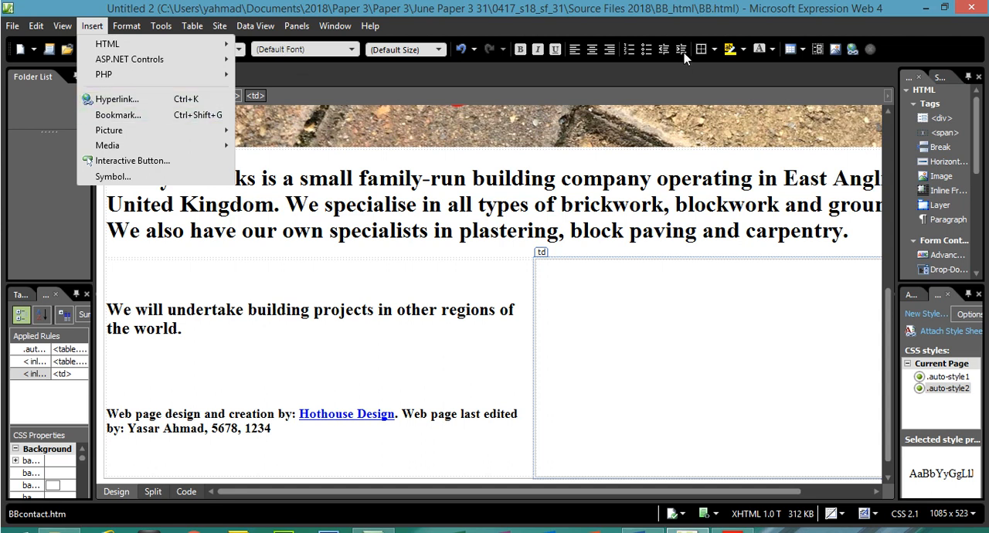
pyautogui.click(832, 49)
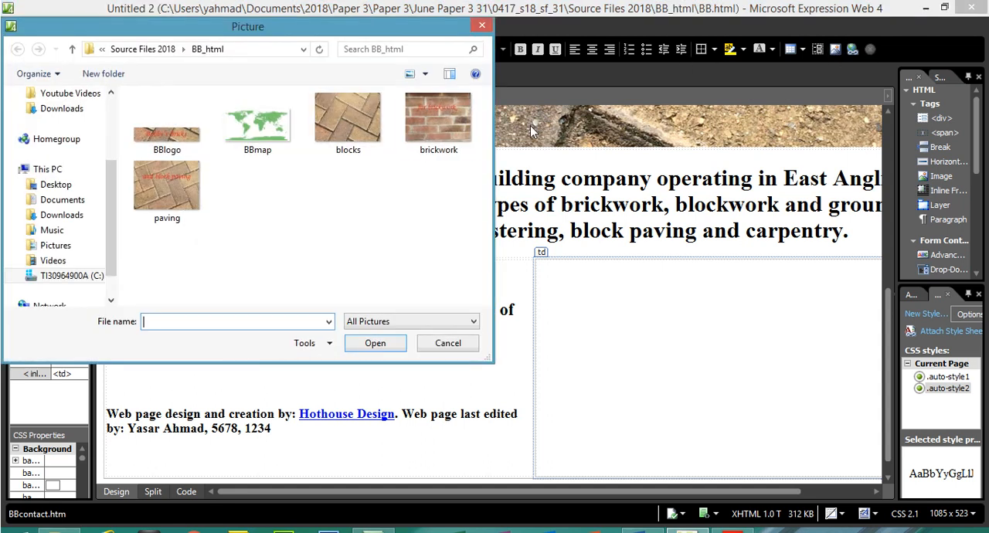
pyautogui.click(266, 130)
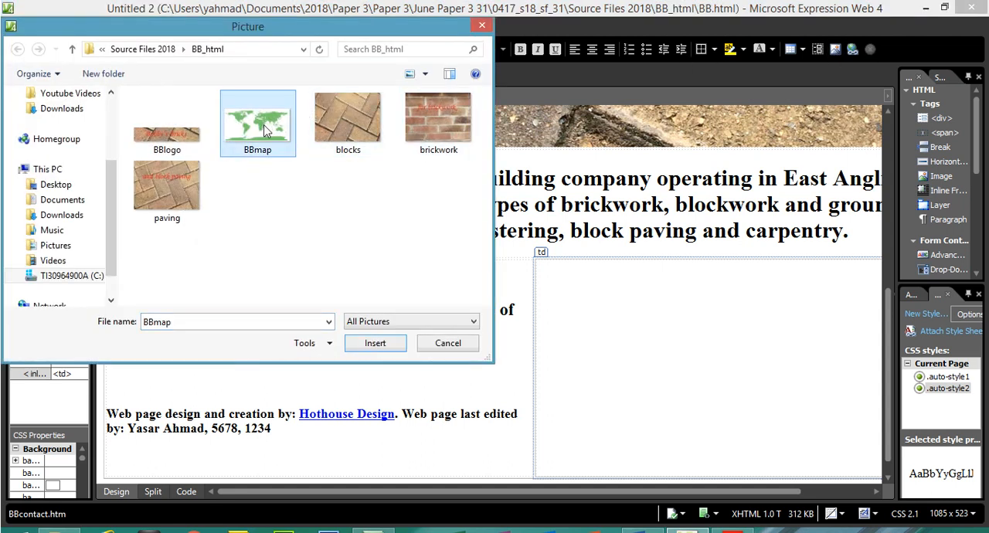
pyautogui.doubleClick(264, 130)
pyautogui.write('Map')
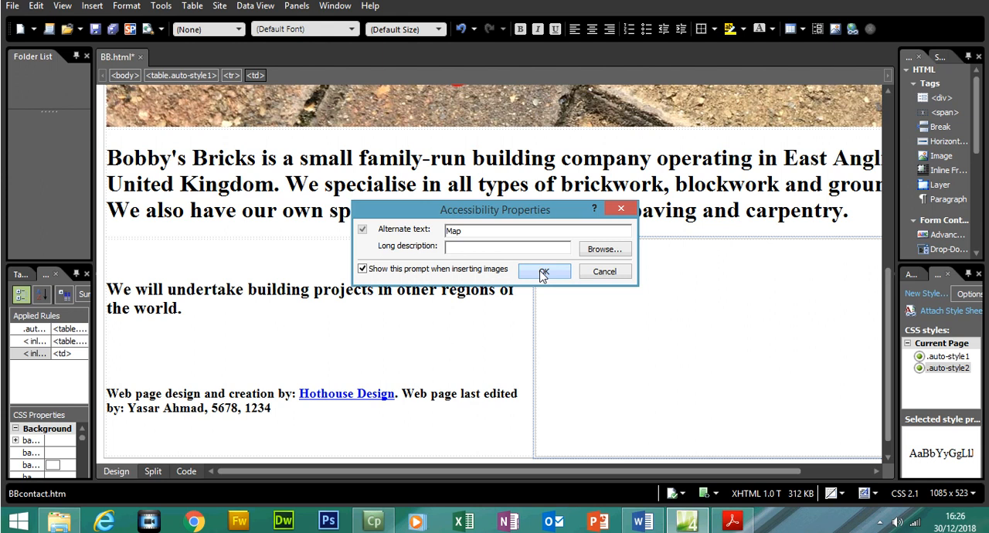
pyautogui.click(542, 273)
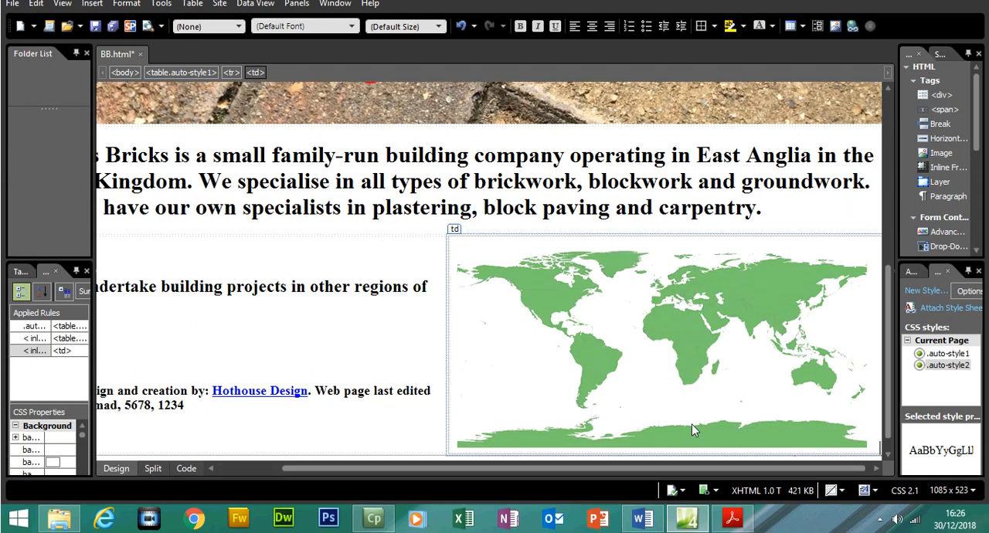
# - Highlight task 8 on the map image and task 9 on alternative image text in the question paper PDF
pyautogui.moveTo(734, 526)
pyautogui.click(727, 468)
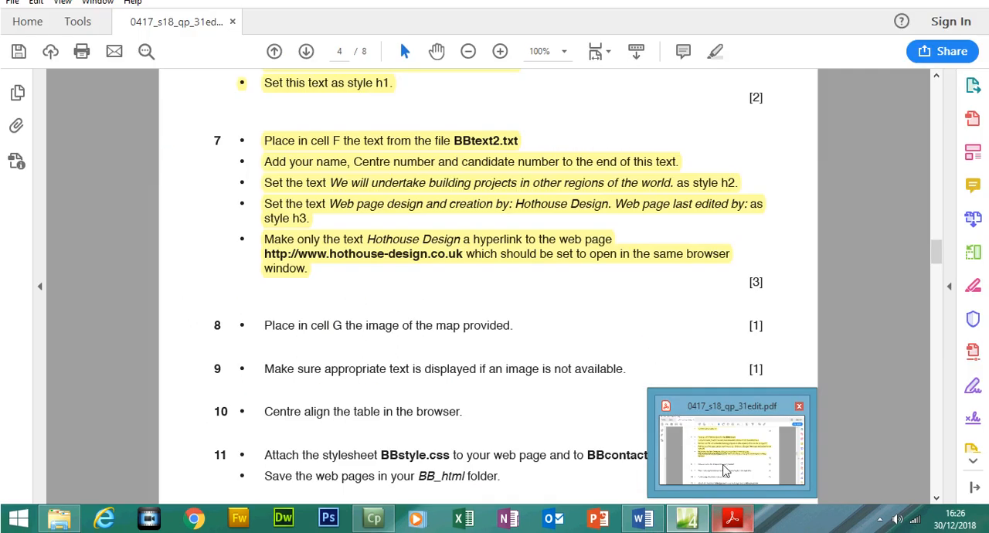
pyautogui.moveTo(269, 328); pyautogui.dragTo(524, 325)
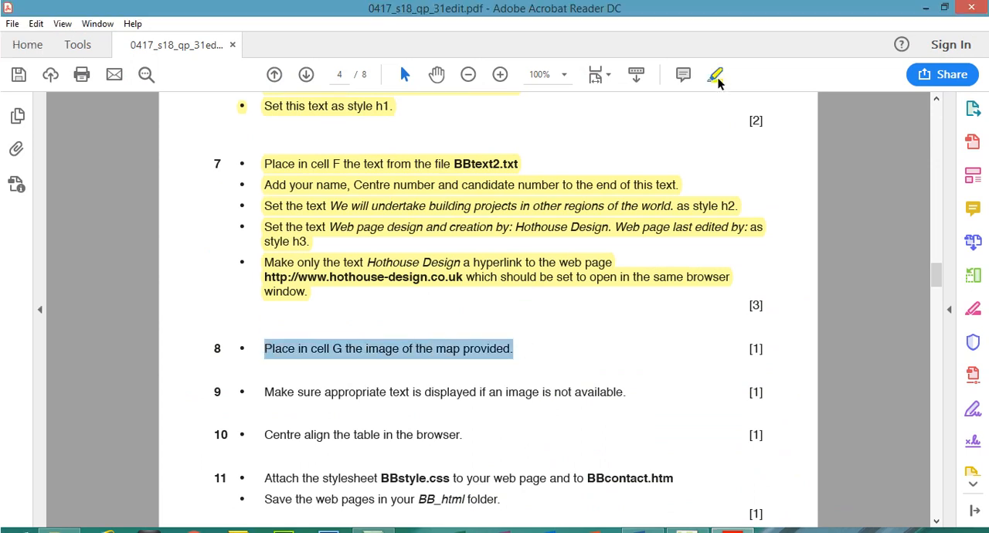
pyautogui.click(716, 75)
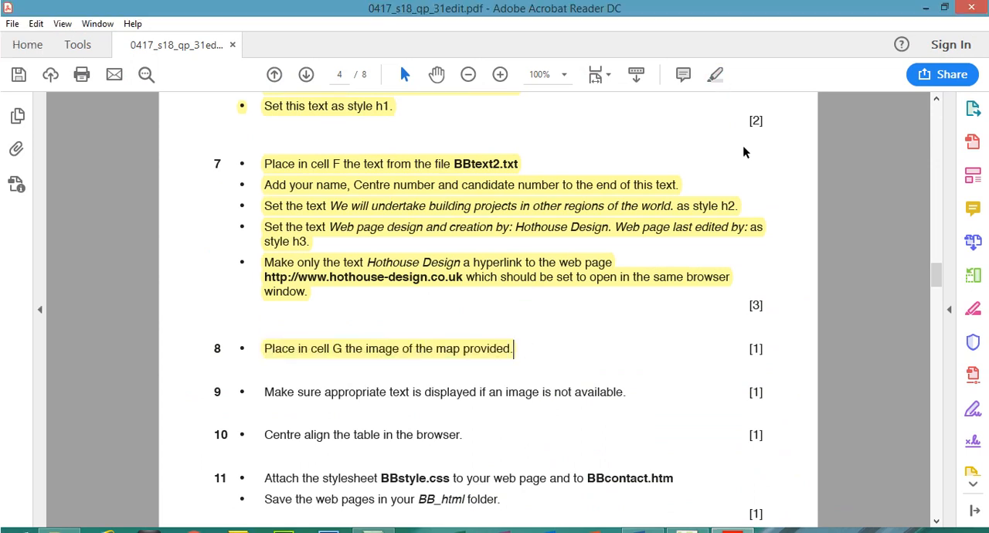
pyautogui.moveTo(939, 277); pyautogui.dragTo(940, 278)
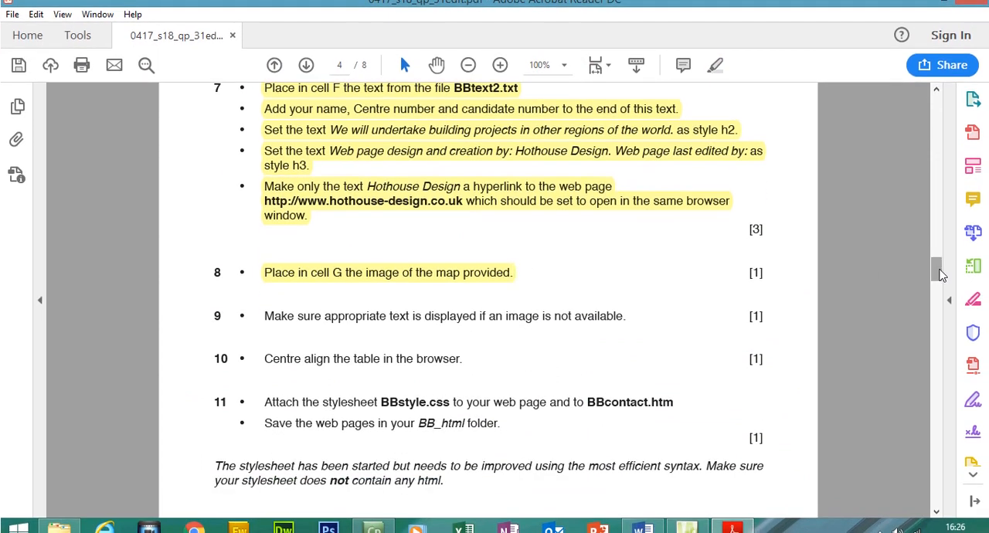
pyautogui.moveTo(264, 317)
pyautogui.mouseDown()
pyautogui.moveTo(387, 302)
pyautogui.moveTo(623, 303)
pyautogui.mouseUp()
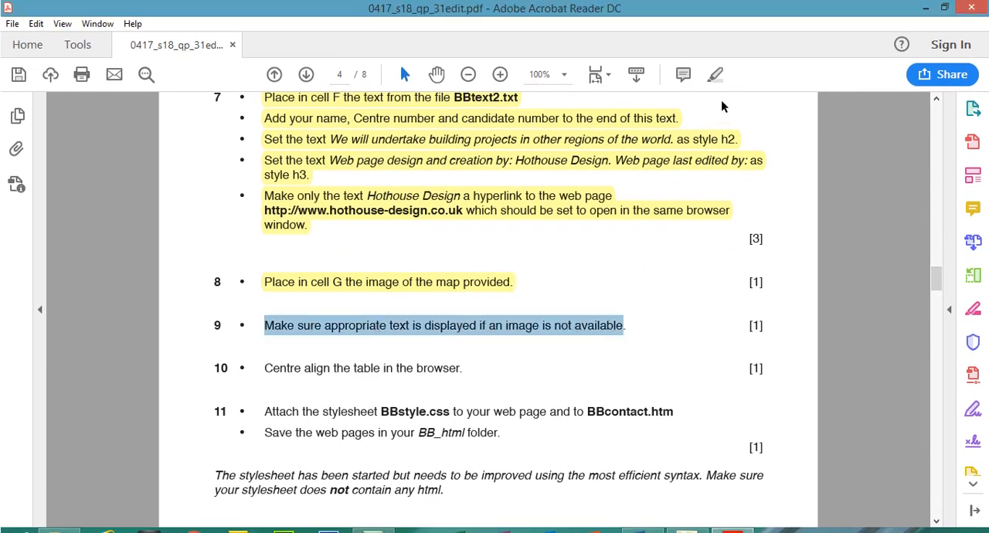
pyautogui.click(716, 51)
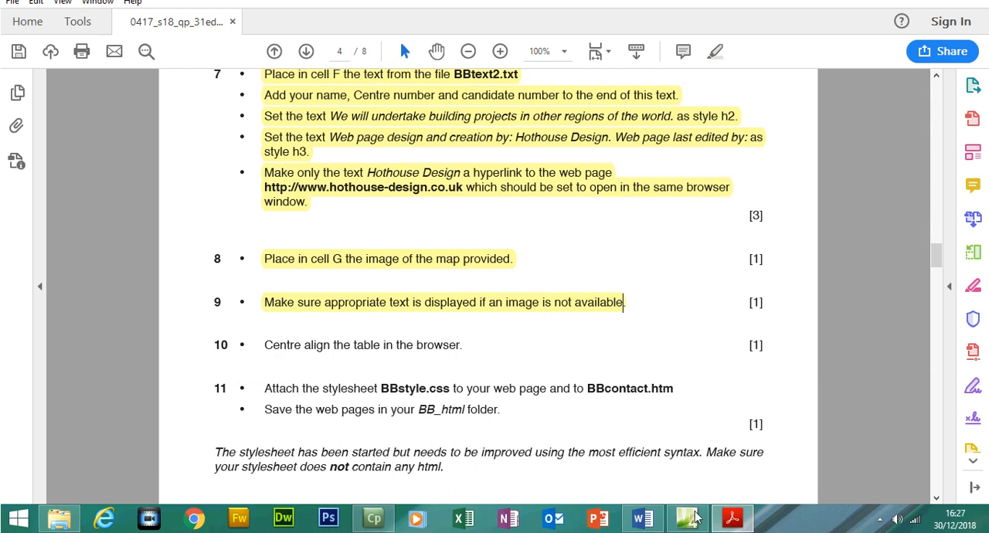
# - Check the alternate text of the map image in its picture properties in Expression Web
pyautogui.click(687, 517)
pyautogui.rightClick(645, 332)
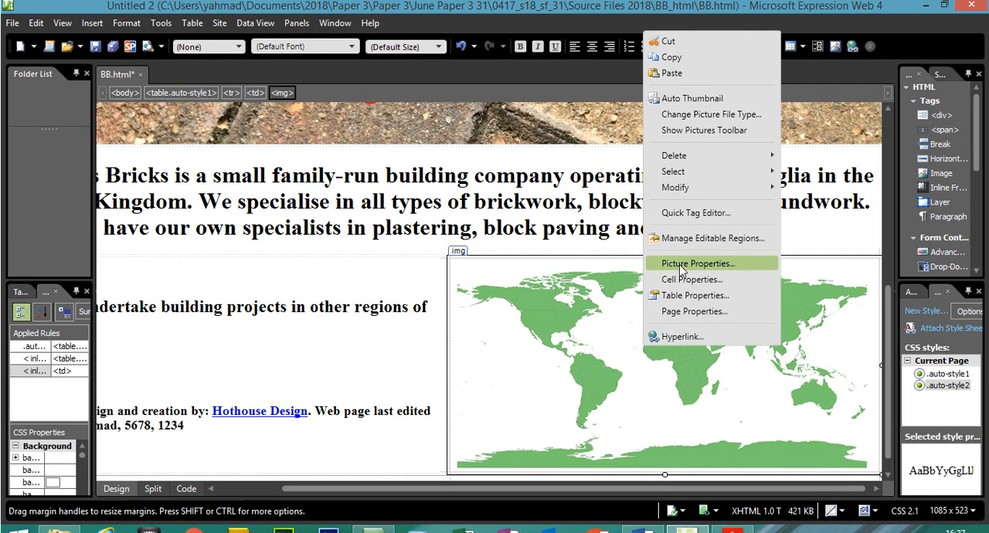
pyautogui.click(683, 264)
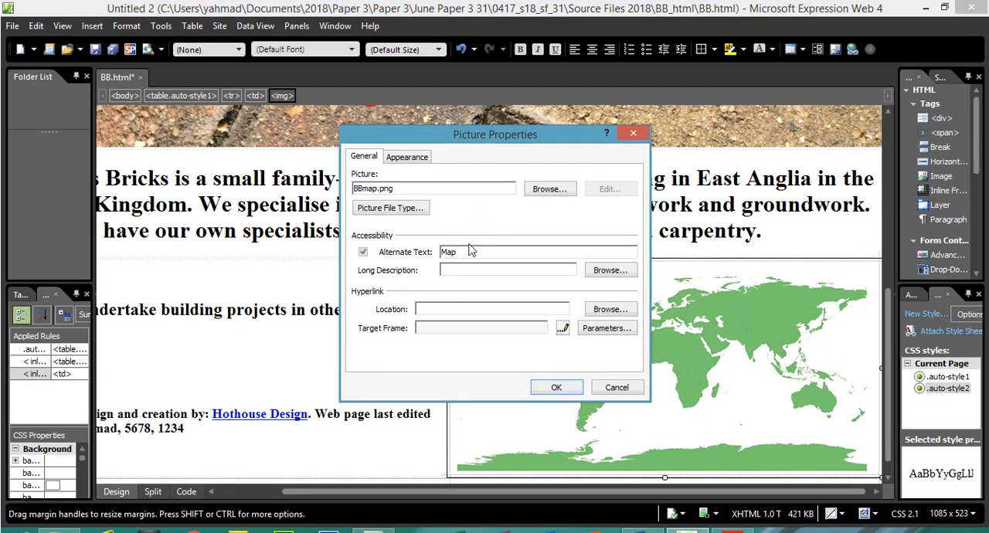
pyautogui.moveTo(459, 252); pyautogui.dragTo(424, 256)
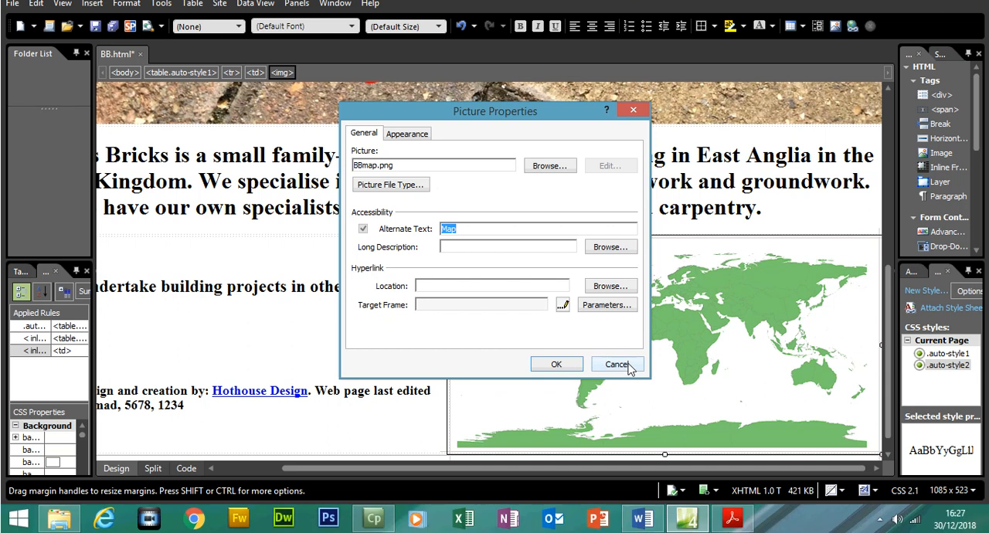
pyautogui.click(628, 388)
pyautogui.rightClick(632, 392)
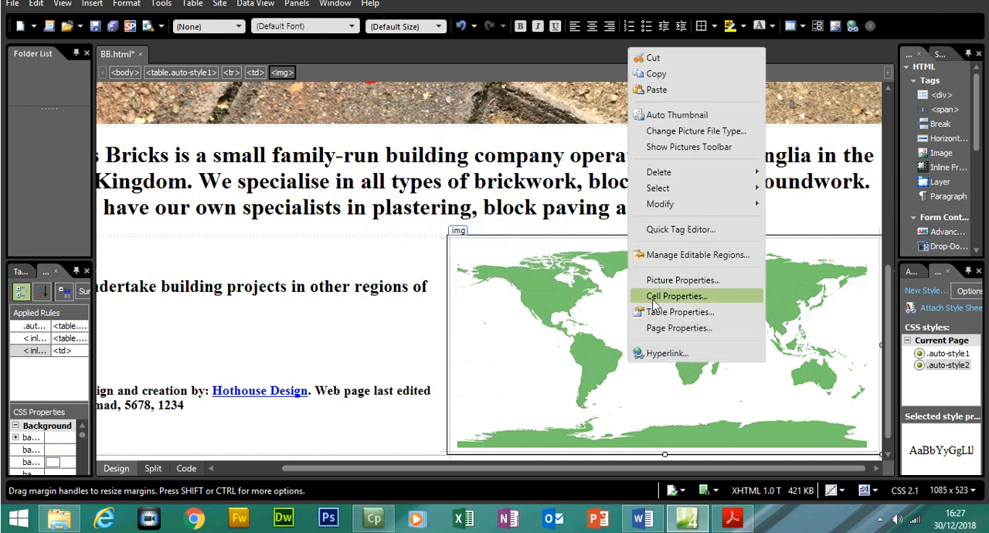
pyautogui.click(682, 280)
pyautogui.doubleClick(468, 228)
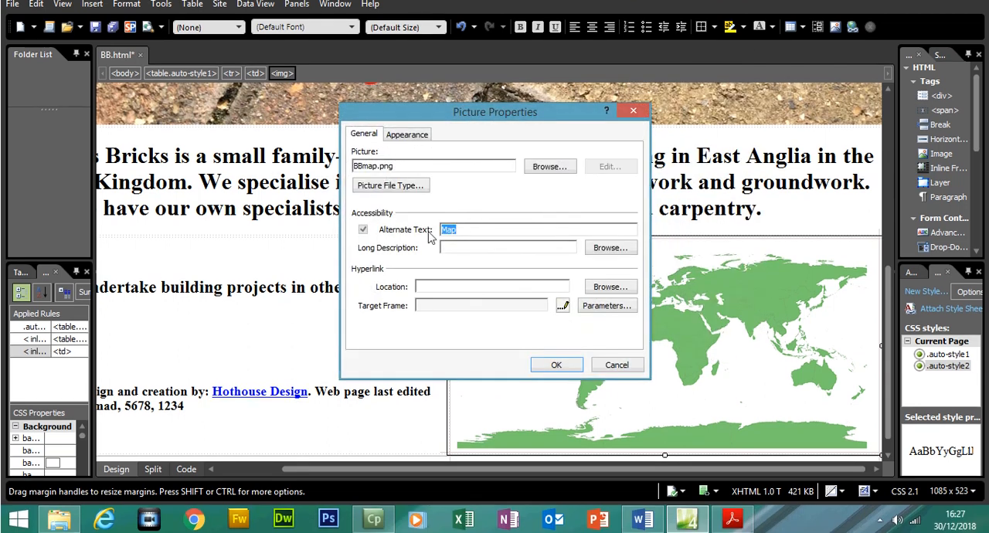
pyautogui.click(558, 364)
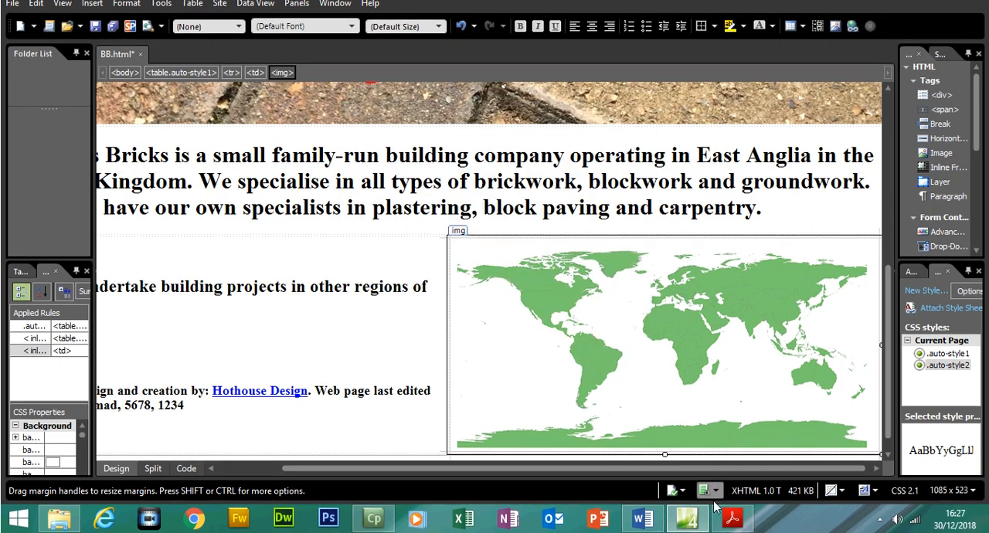
# - Read task 10 on centring the table, and examine the table's margin style code in the mark scheme 0417_s18_ms_31.pdf
pyautogui.moveTo(736, 530)
pyautogui.click(738, 460)
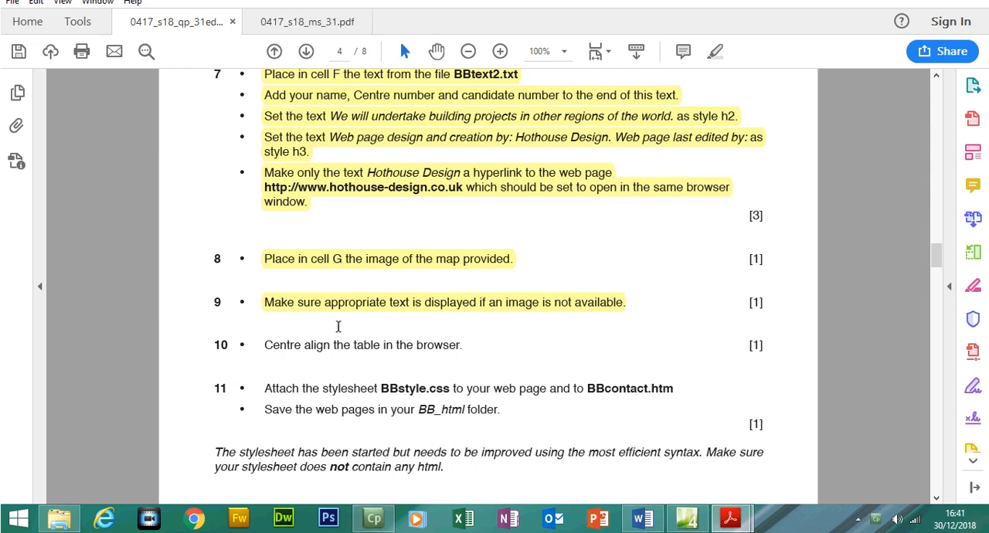
pyautogui.moveTo(275, 348); pyautogui.dragTo(462, 347)
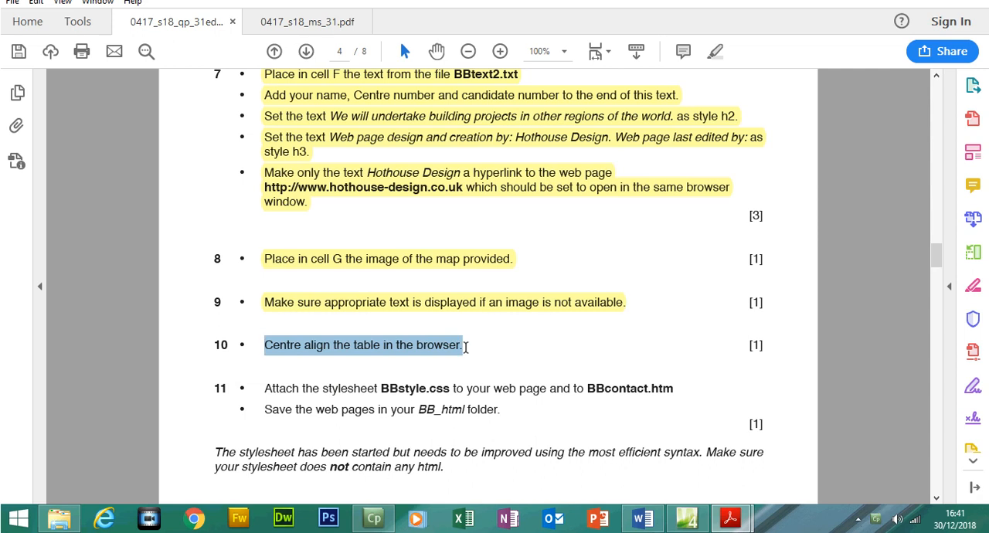
pyautogui.moveTo(730, 518)
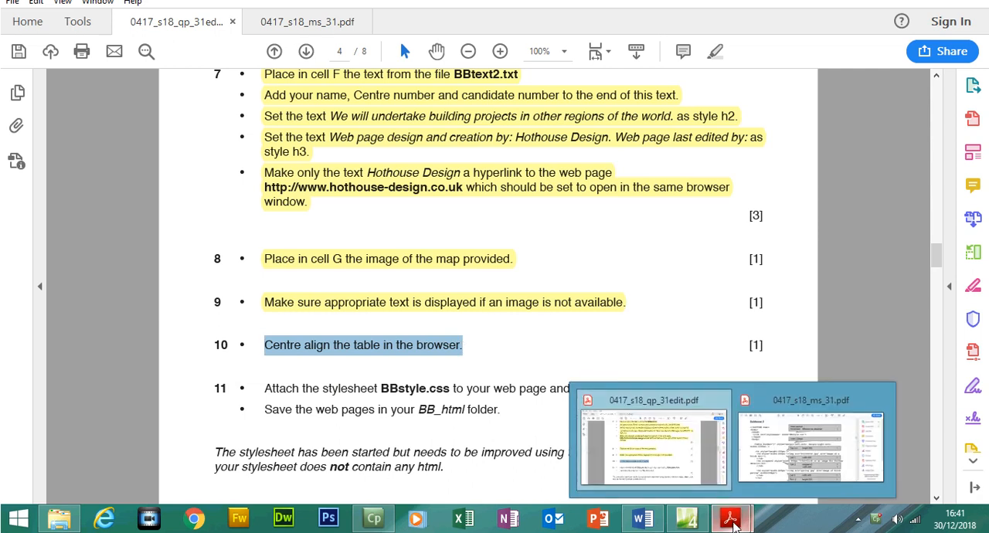
pyautogui.click(782, 480)
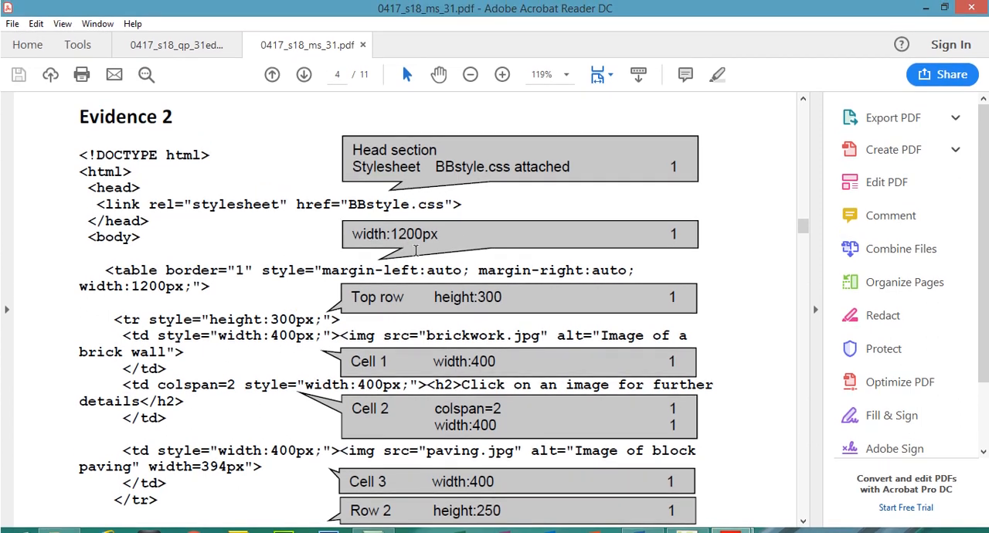
pyautogui.moveTo(261, 270); pyautogui.dragTo(623, 266)
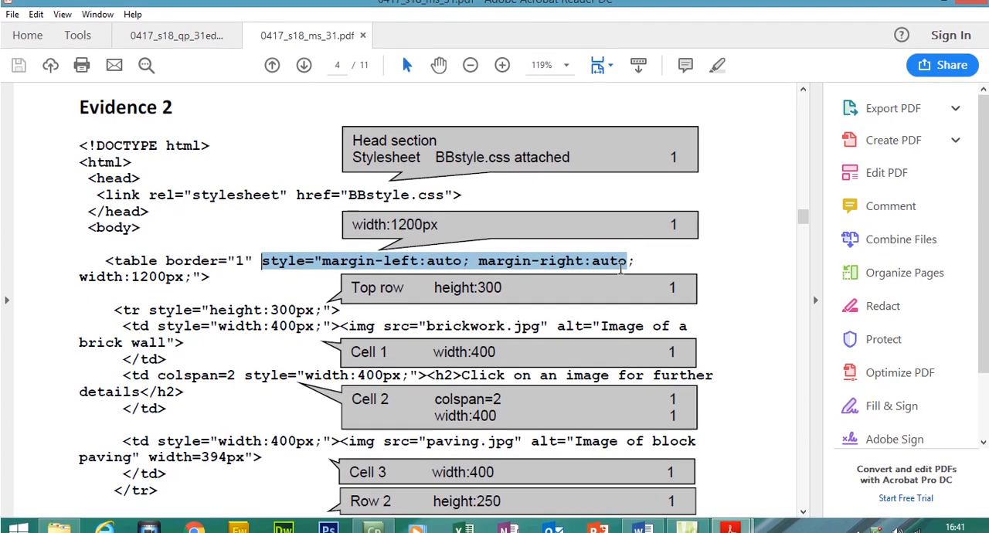
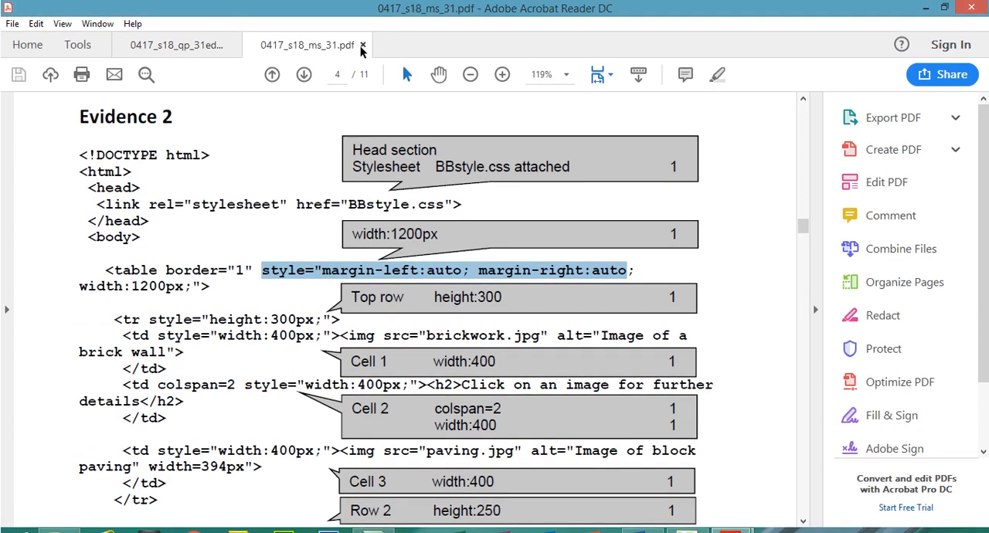
# - Close the mark scheme 0417_s18_ms_31.pdf and switch to Expression Web
pyautogui.click(360, 46)
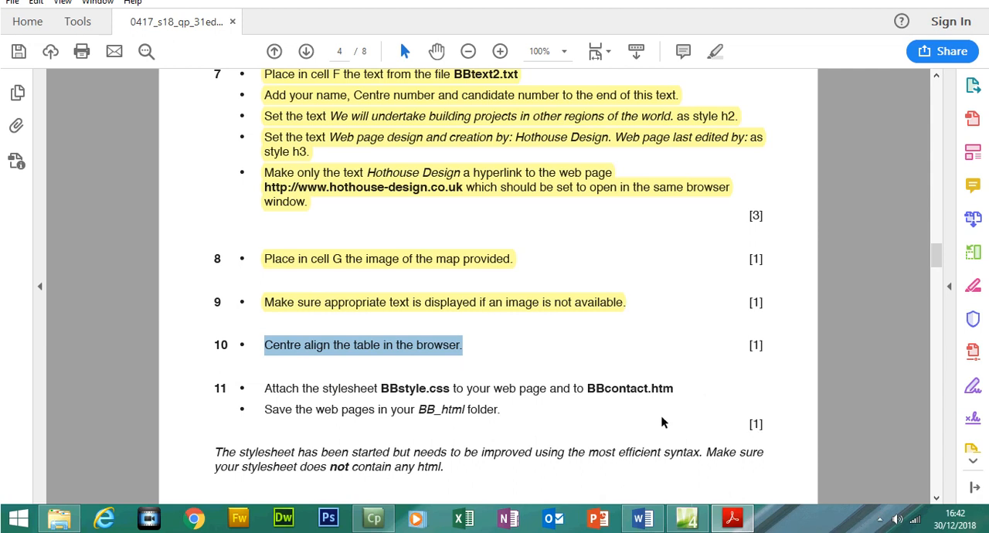
pyautogui.click(688, 519)
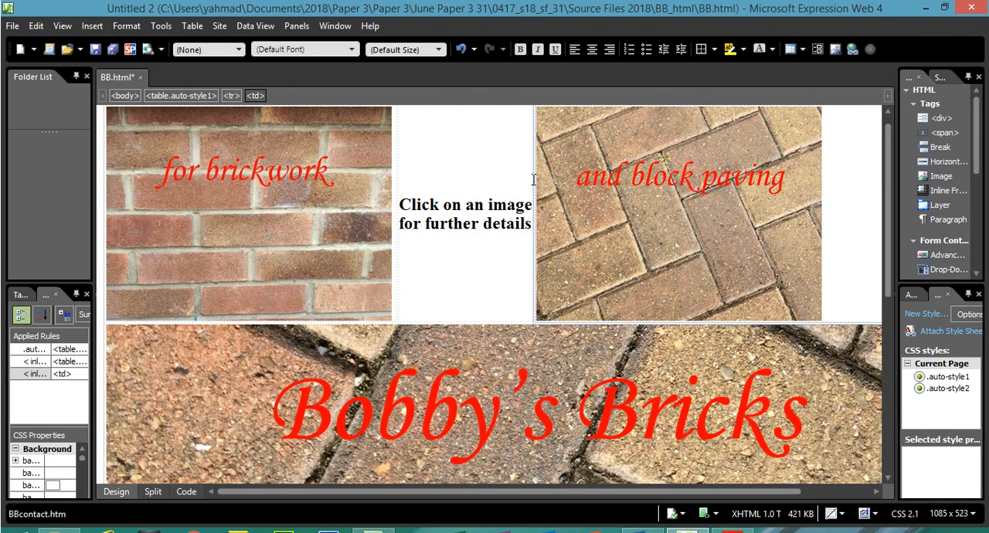
# - Set the table's alignment to Center in its table properties, and locate the resulting align attribute in the page code
pyautogui.rightClick(461, 321)
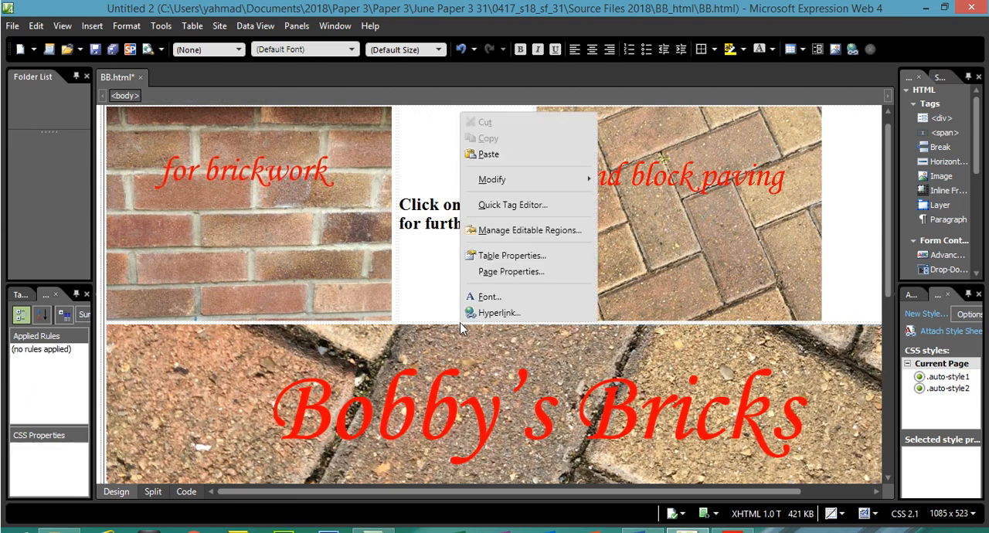
pyautogui.click(510, 255)
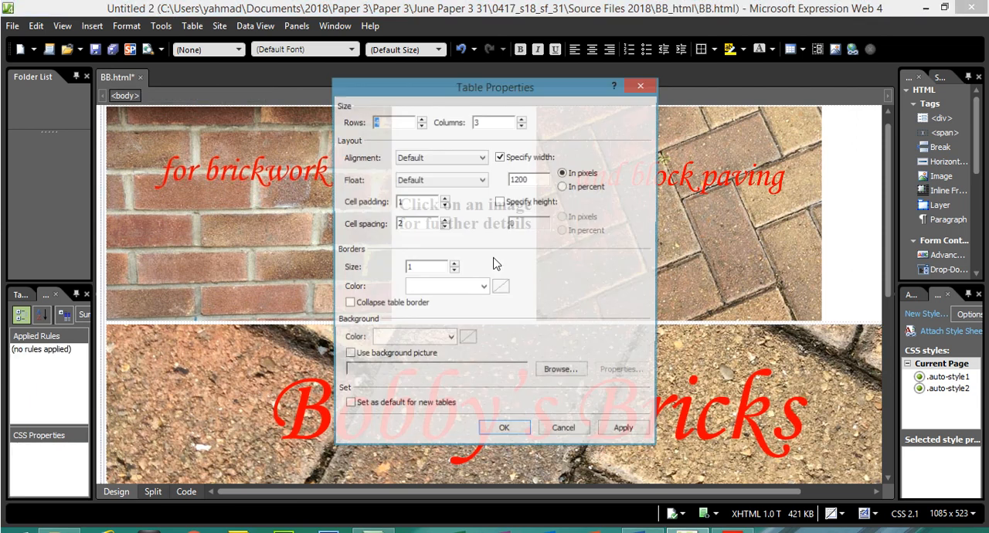
pyautogui.click(410, 160)
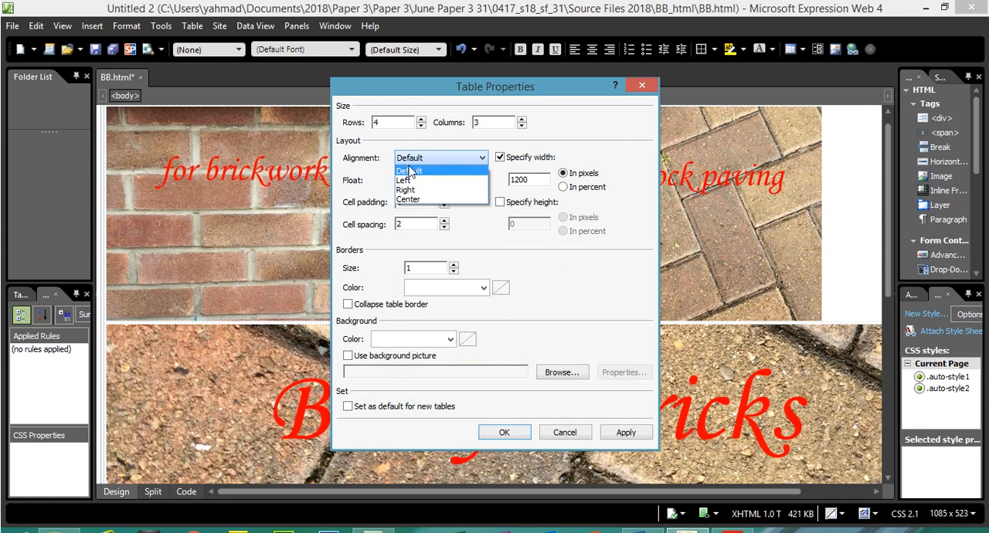
pyautogui.click(411, 200)
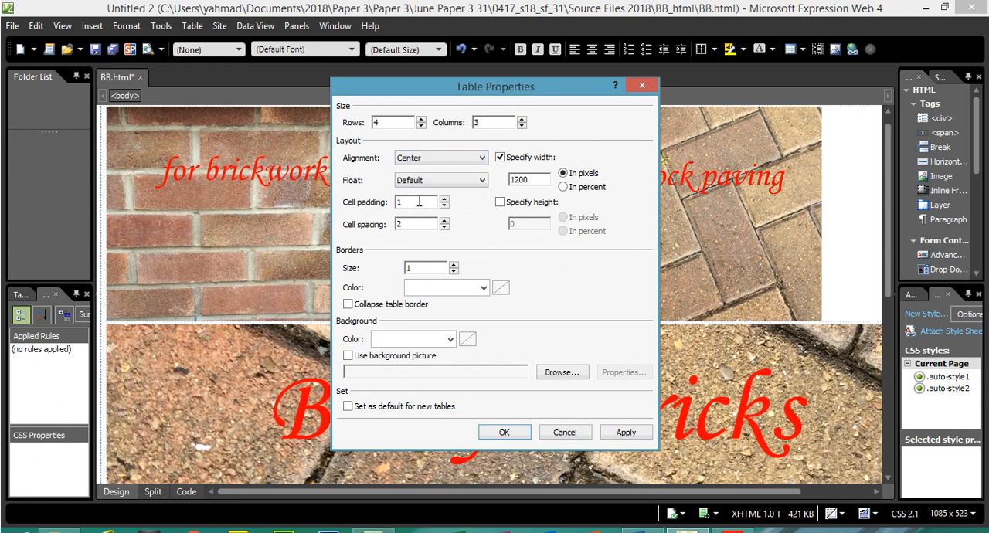
pyautogui.click(620, 434)
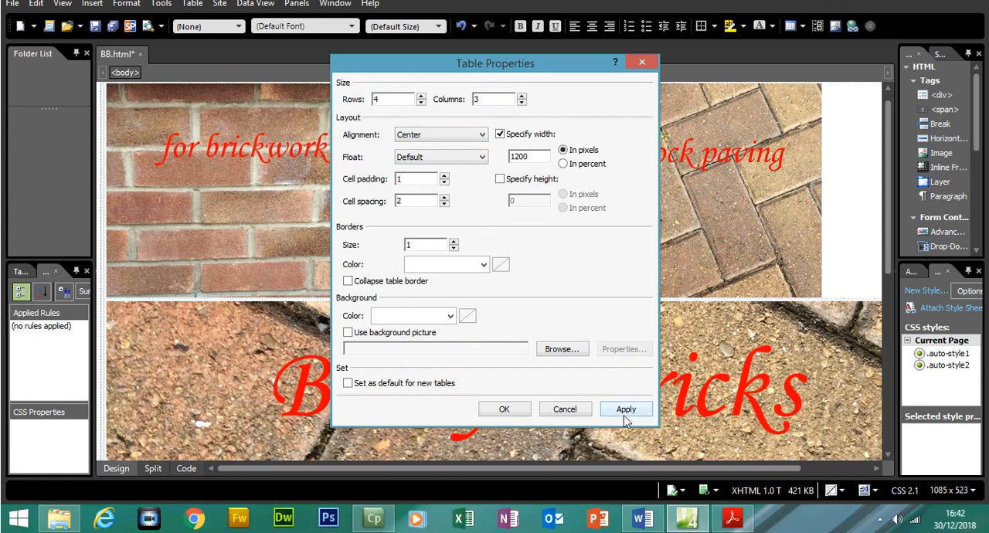
pyautogui.click(504, 410)
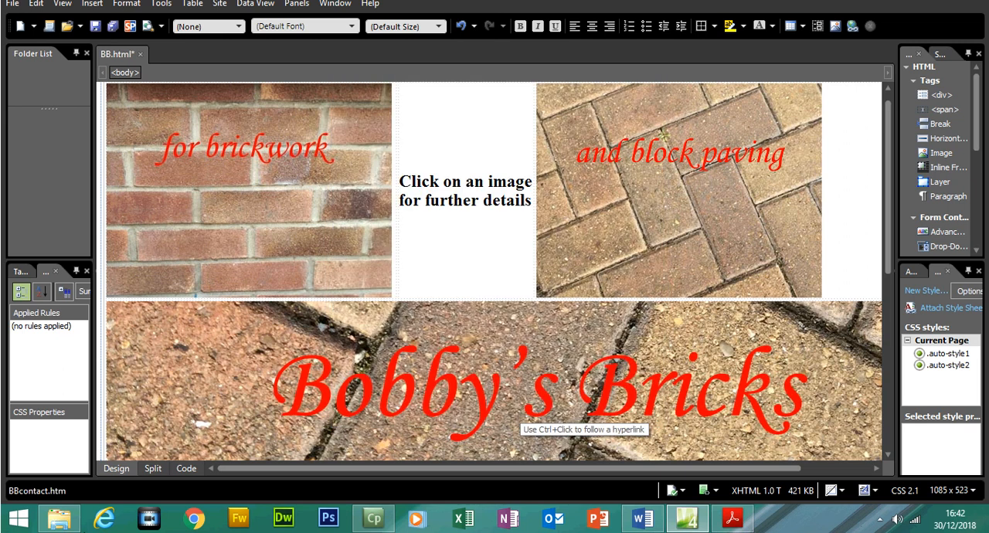
pyautogui.click(186, 469)
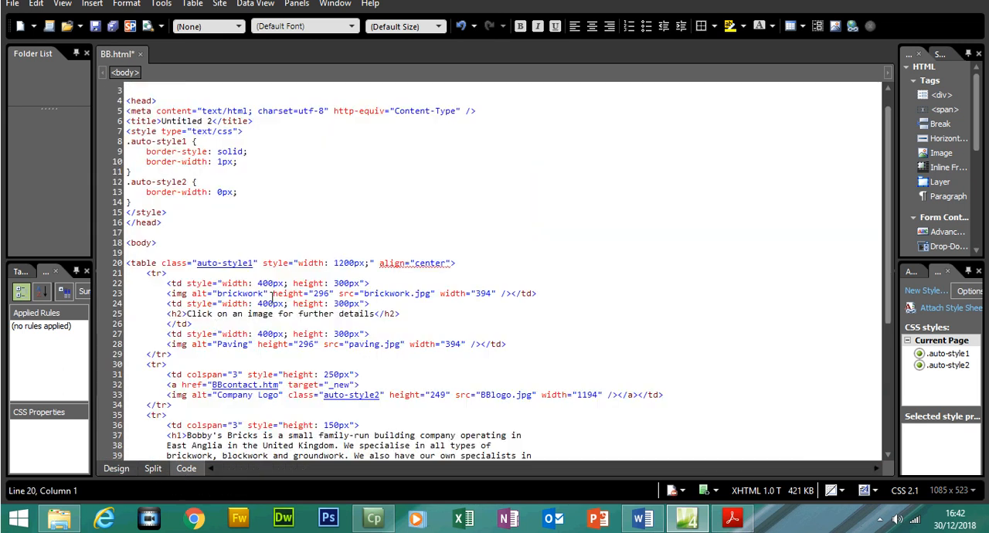
pyautogui.click(448, 275)
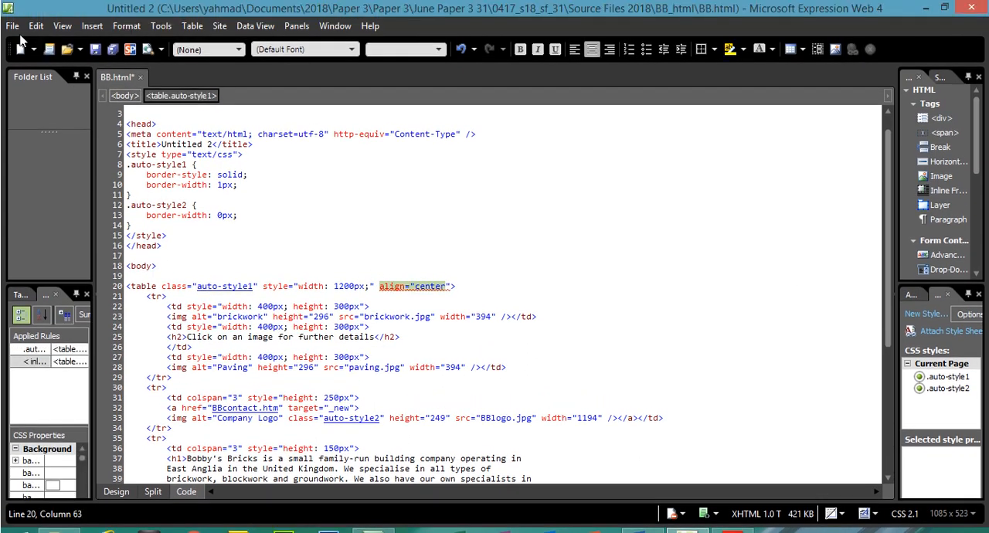
# - Preview the BB.html page in Chrome to check the table's centring, and close the browser
pyautogui.click(13, 11)
pyautogui.moveTo(121, 214)
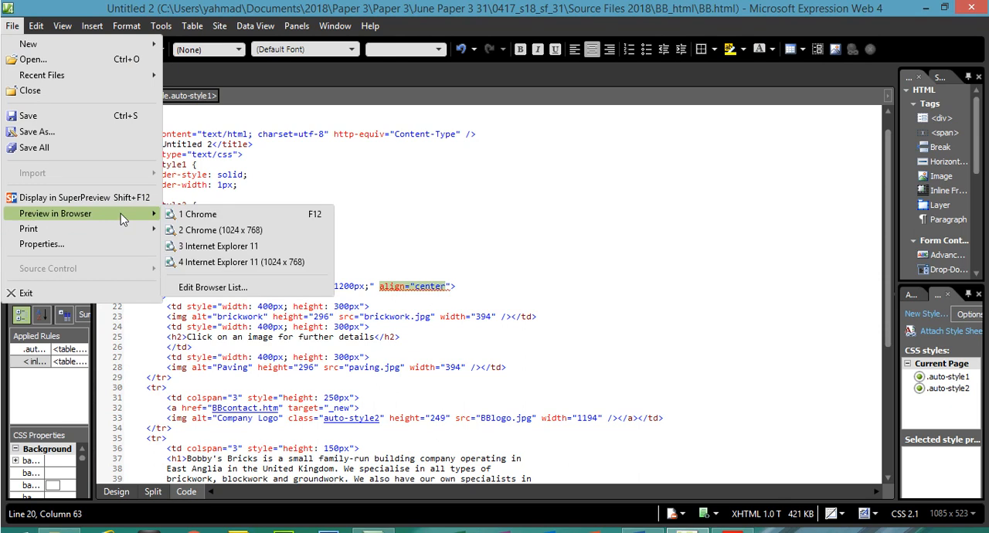
pyautogui.click(199, 217)
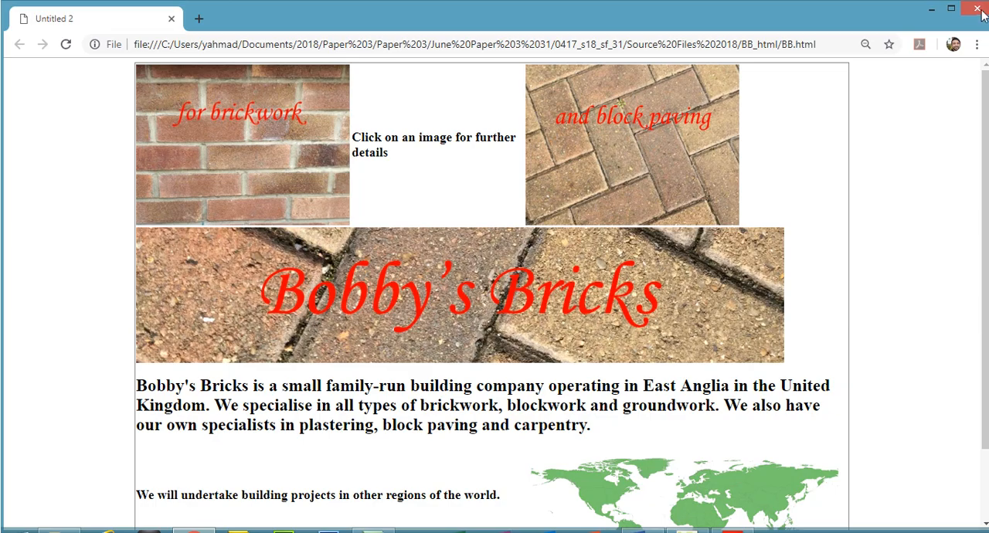
pyautogui.click(977, 11)
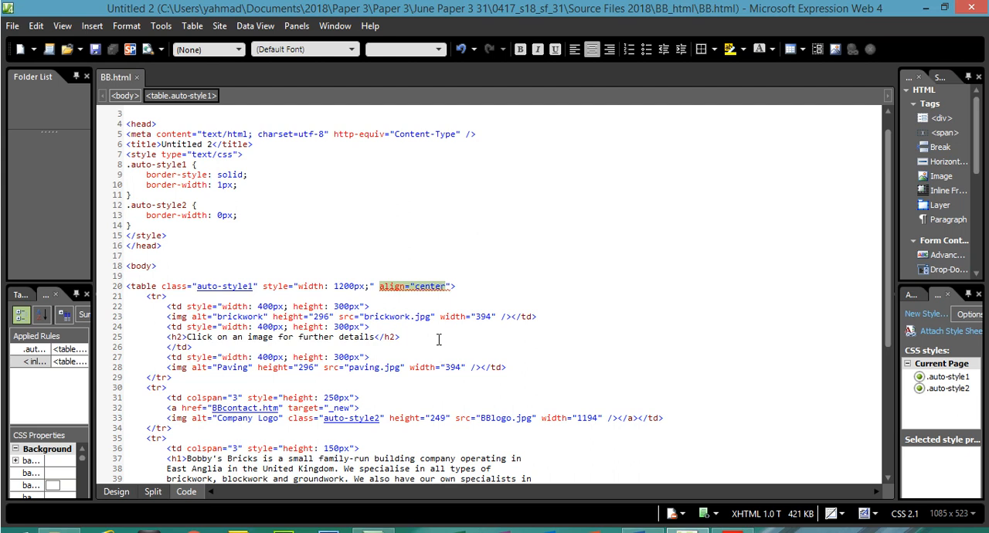
# - Inspect the table's align attribute in the code, and reset the alignment to Default in the table properties
pyautogui.click(450, 307)
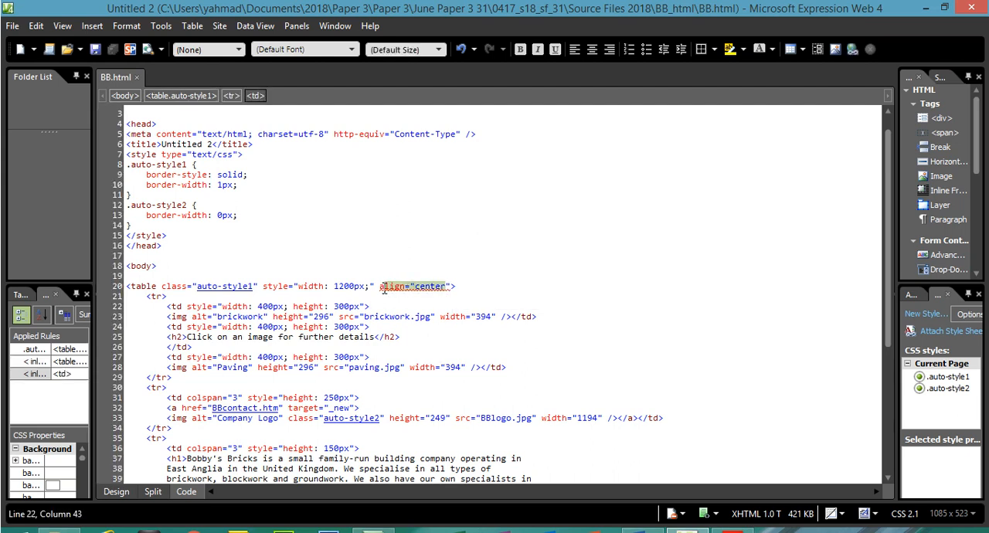
pyautogui.click(439, 286)
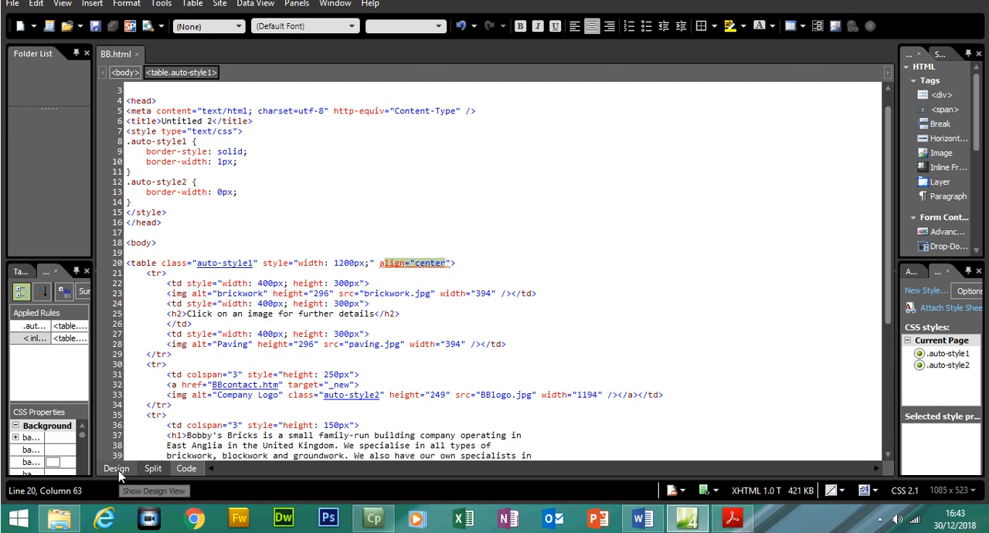
pyautogui.click(117, 469)
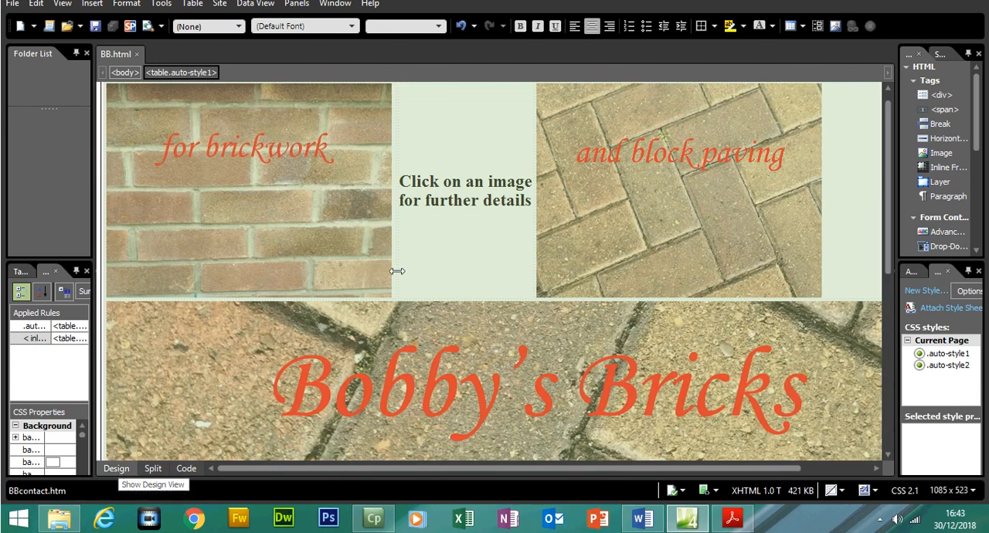
pyautogui.rightClick(430, 240)
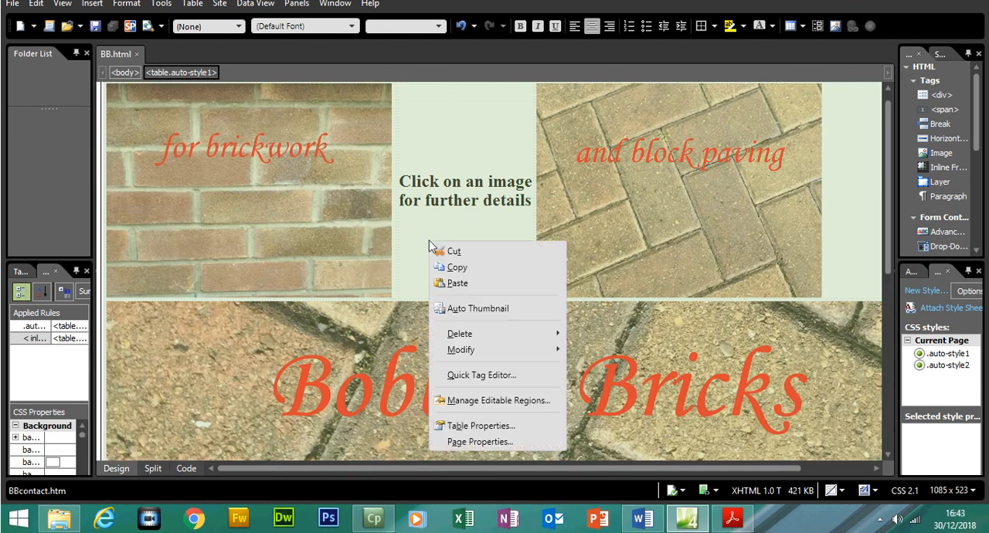
pyautogui.click(498, 426)
pyautogui.click(422, 135)
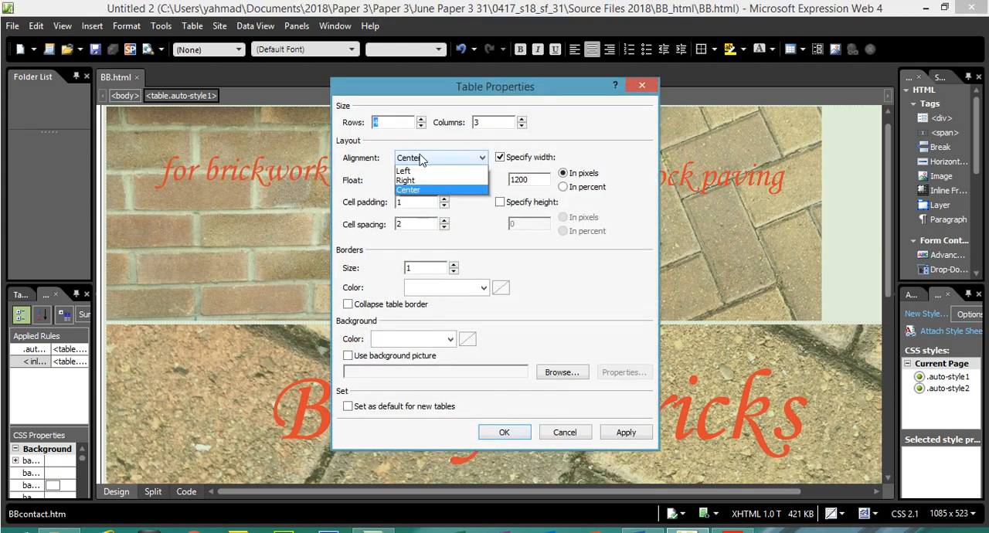
pyautogui.click(417, 164)
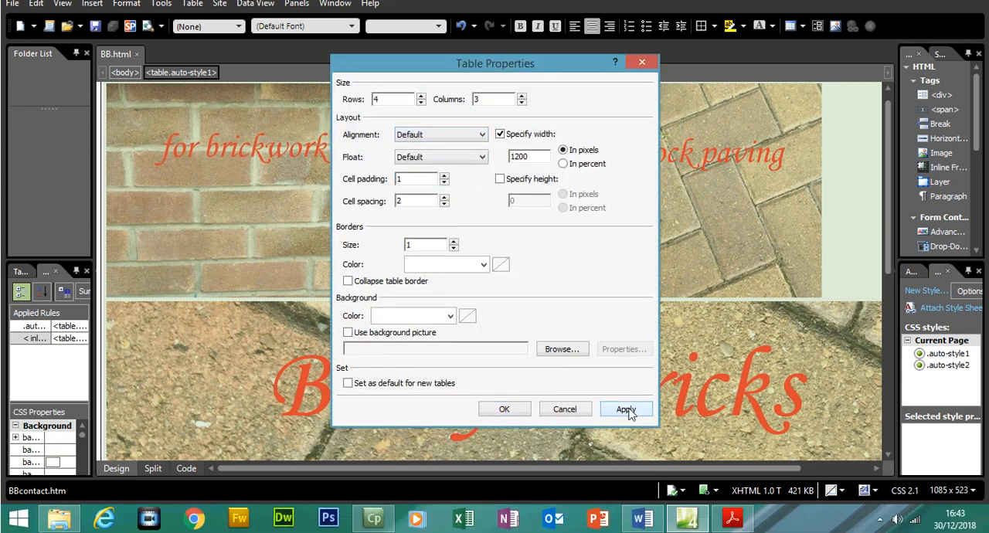
pyautogui.click(504, 409)
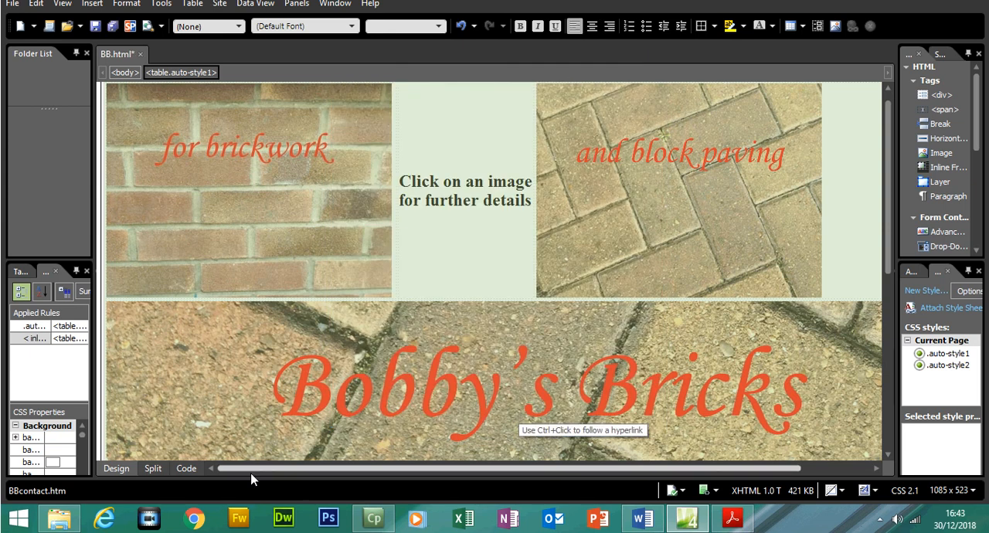
# - Add margin-left:auto; after the 1200px width in the table tag's style attribute in the page code
pyautogui.click(187, 468)
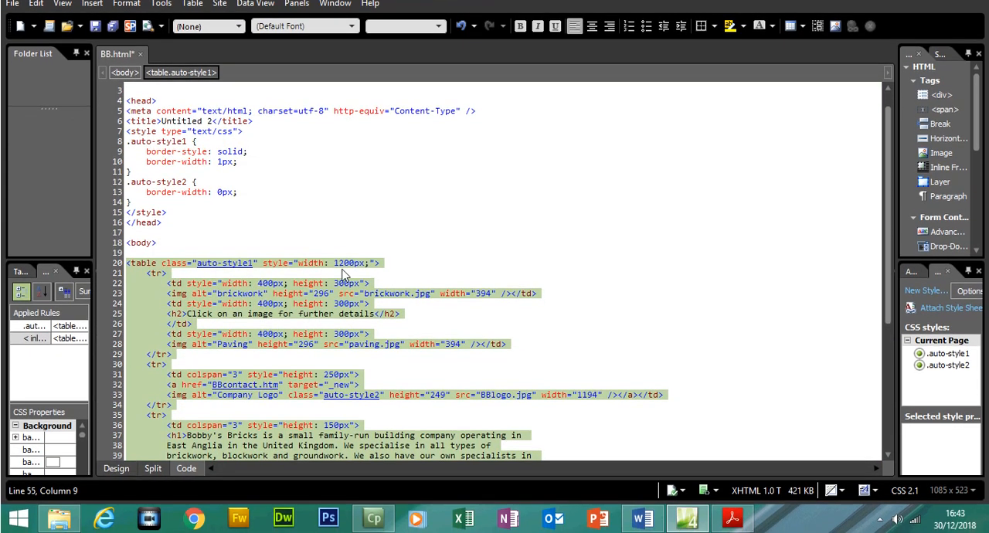
pyautogui.click(372, 263)
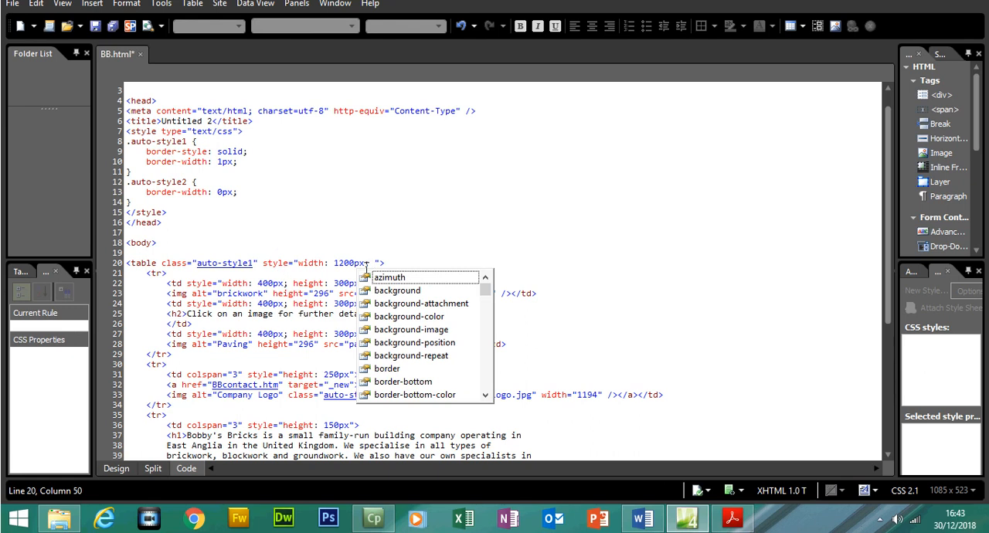
pyautogui.write('m')
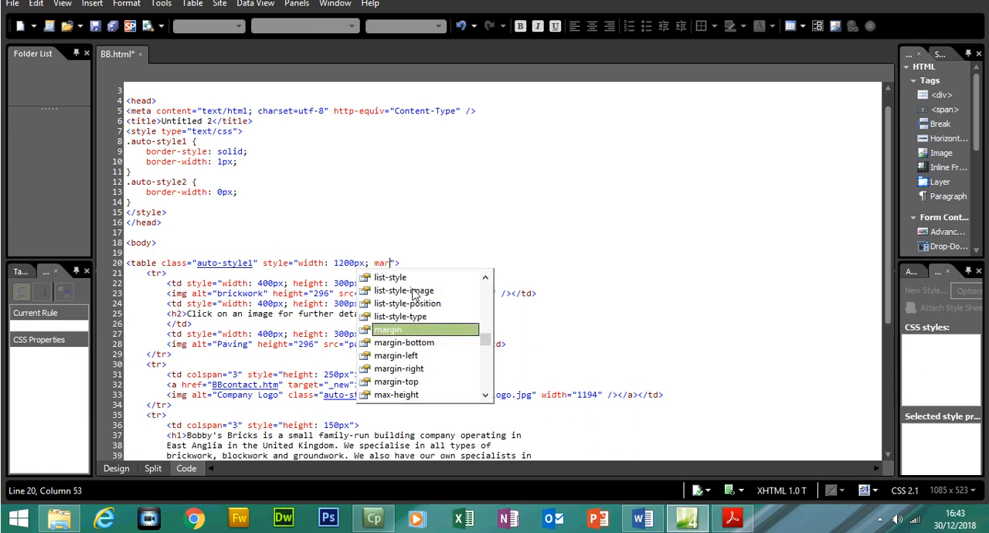
pyautogui.write('ar')
pyautogui.doubleClick(426, 356)
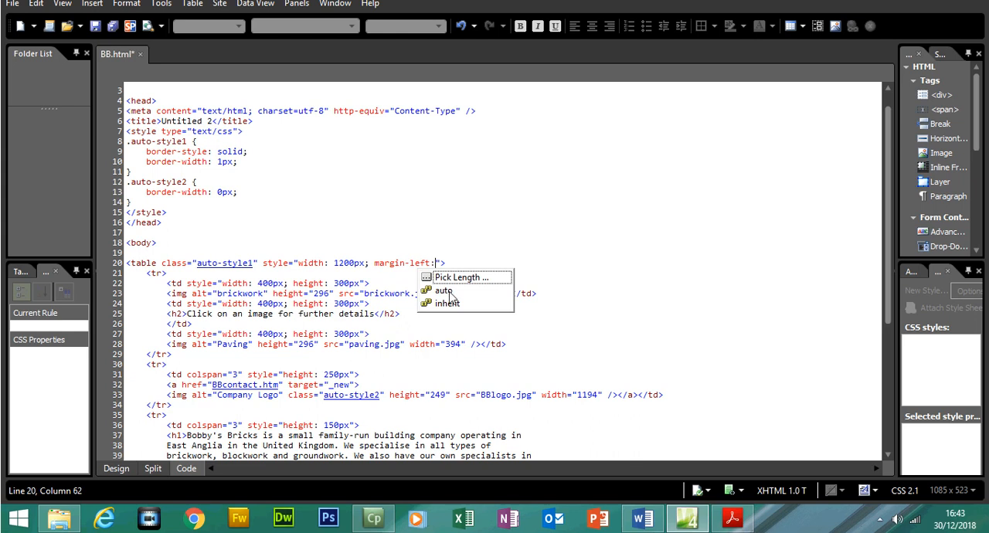
pyautogui.doubleClick(451, 292)
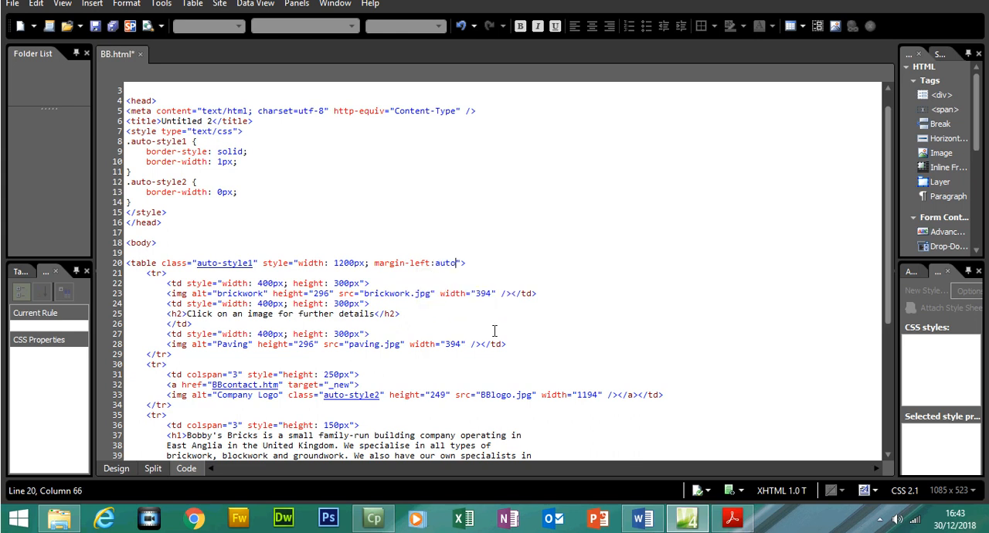
pyautogui.write(';')
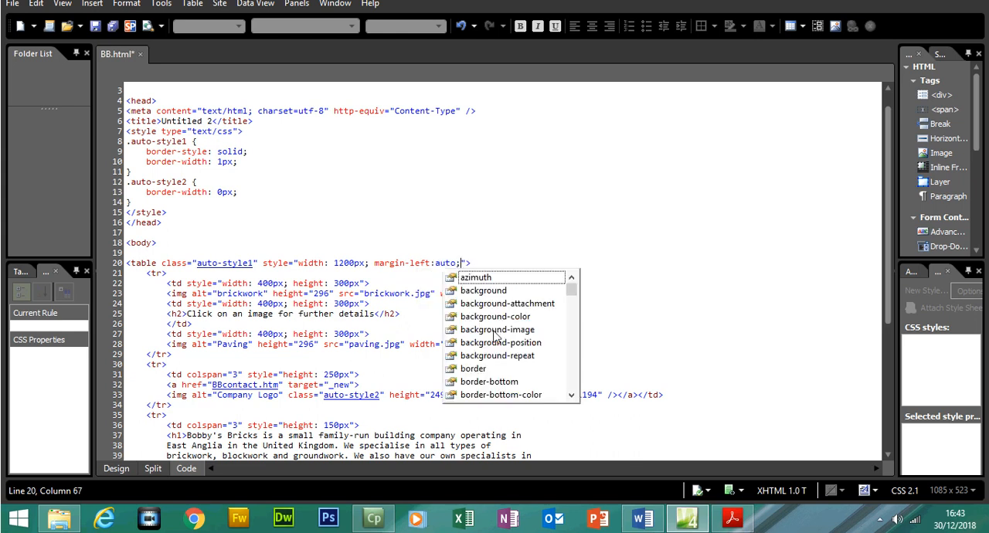
pyautogui.write(' ma')
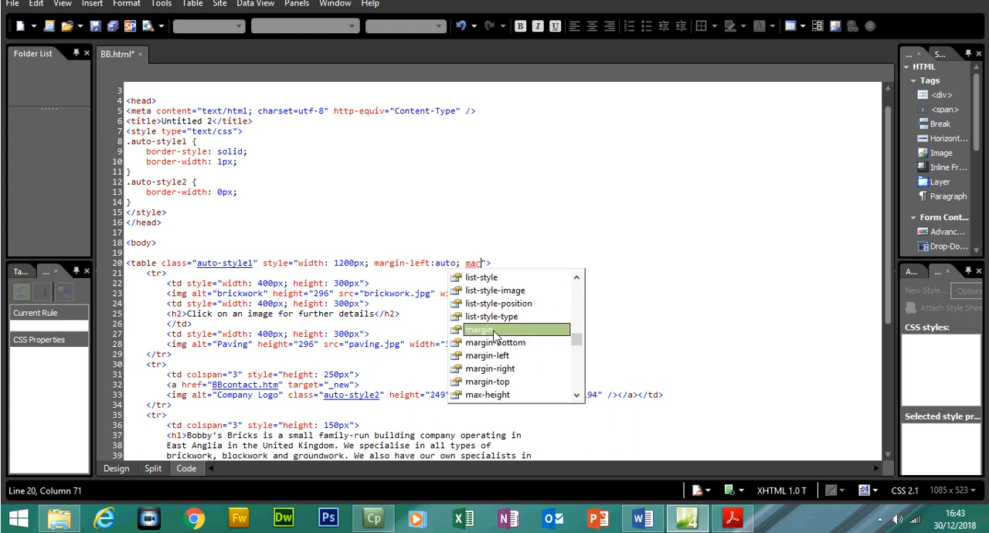
pyautogui.write('r')
# - Add margin-right:auto; after the left margin in the table tag's style attribute, and check the start of the attribute
pyautogui.doubleClick(513, 369)
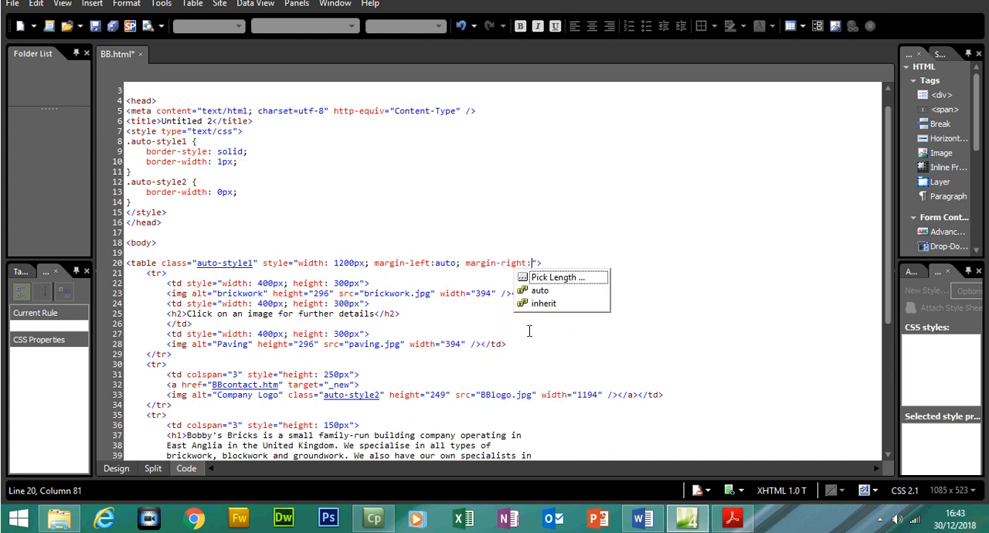
pyautogui.doubleClick(541, 291)
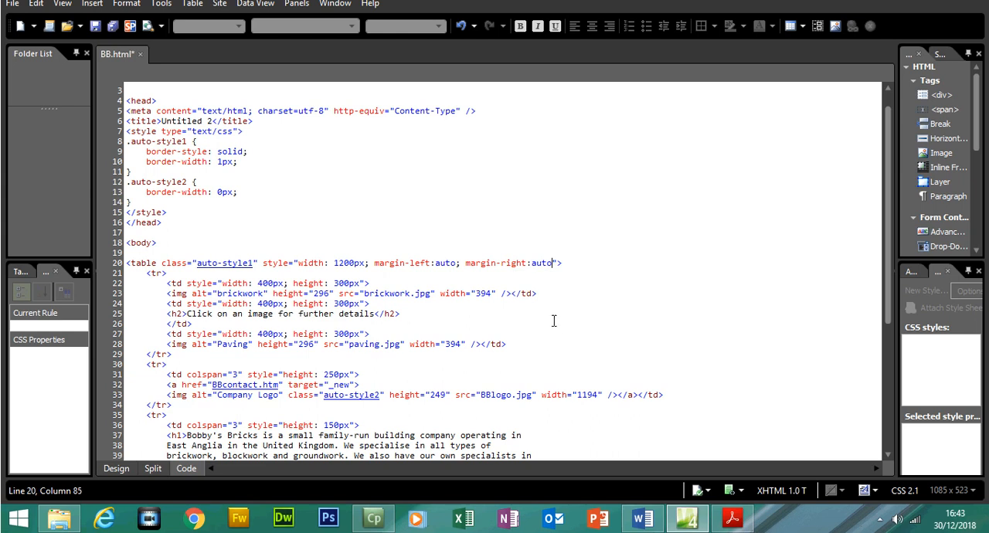
pyautogui.write(';')
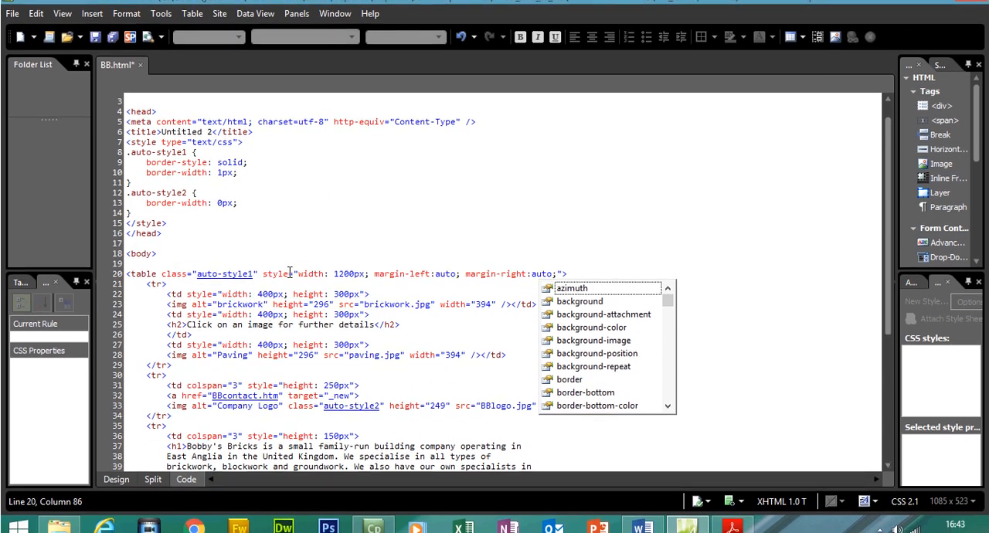
pyautogui.moveTo(289, 264); pyautogui.dragTo(274, 263)
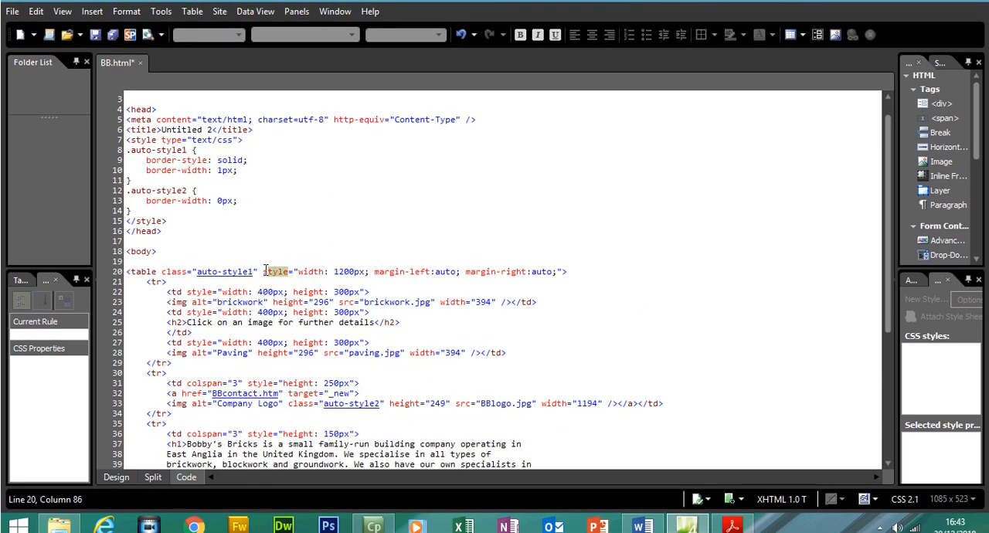
pyautogui.click(296, 268)
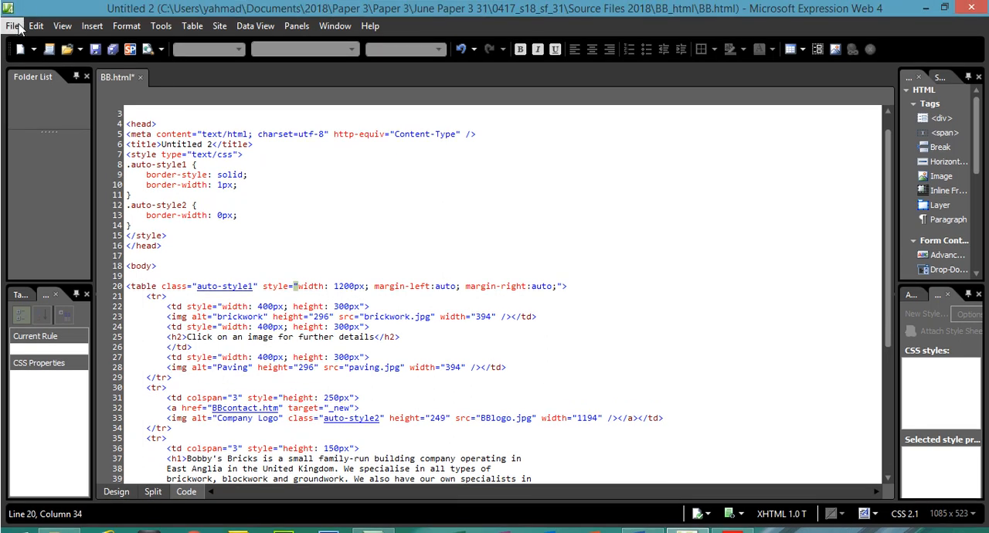
# - Preview the BB.html page in Chrome and compare the table's position with task 10 in the question paper PDF
pyautogui.click(12, 26)
pyautogui.moveTo(113, 216)
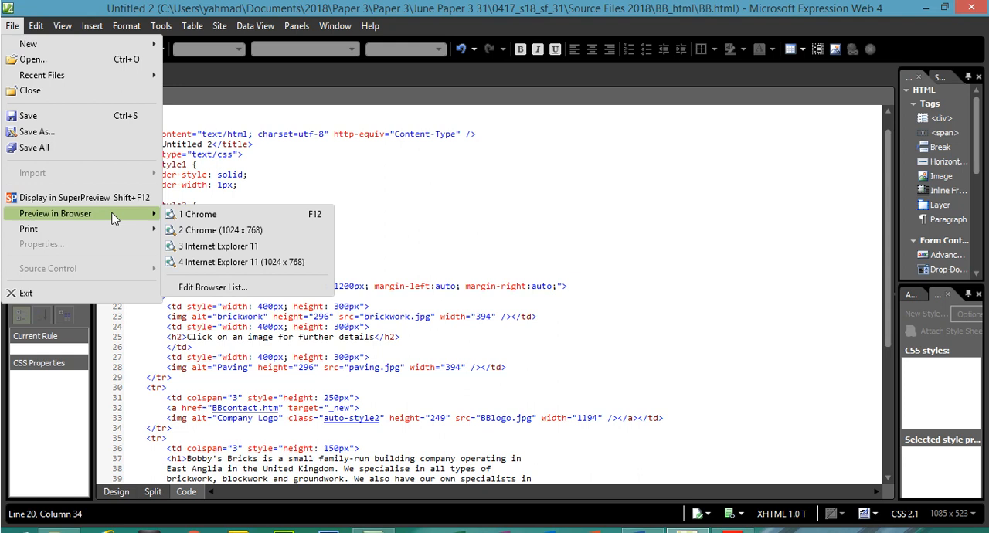
pyautogui.click(201, 214)
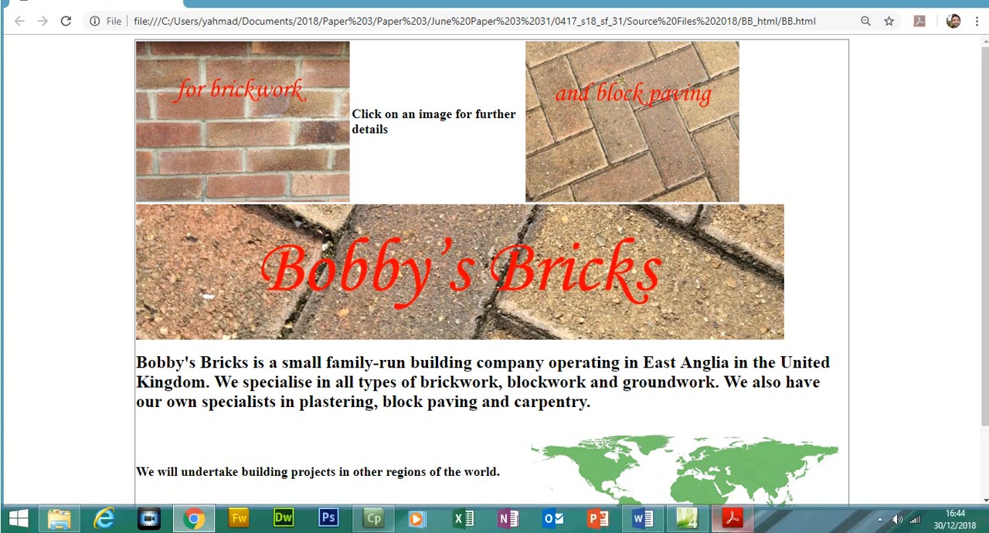
pyautogui.click(732, 518)
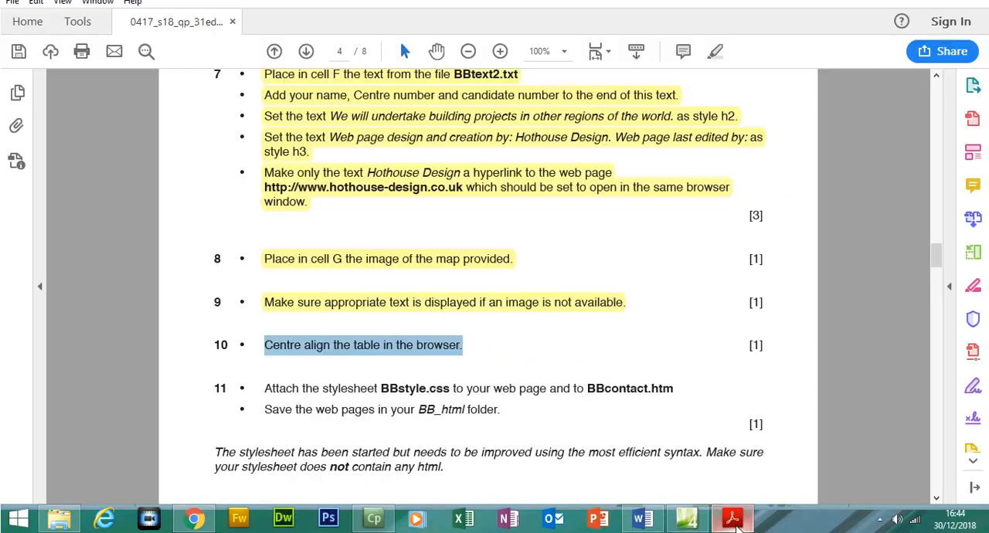
pyautogui.click(733, 519)
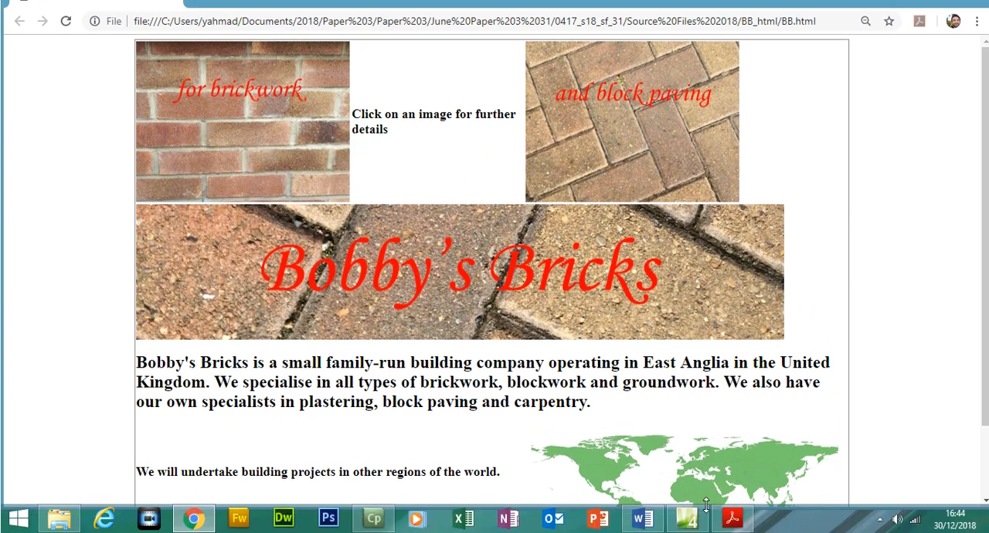
# - Review the margin-left and margin-right auto values in the table tag's code on BB.html, and return to the design view
pyautogui.click(687, 518)
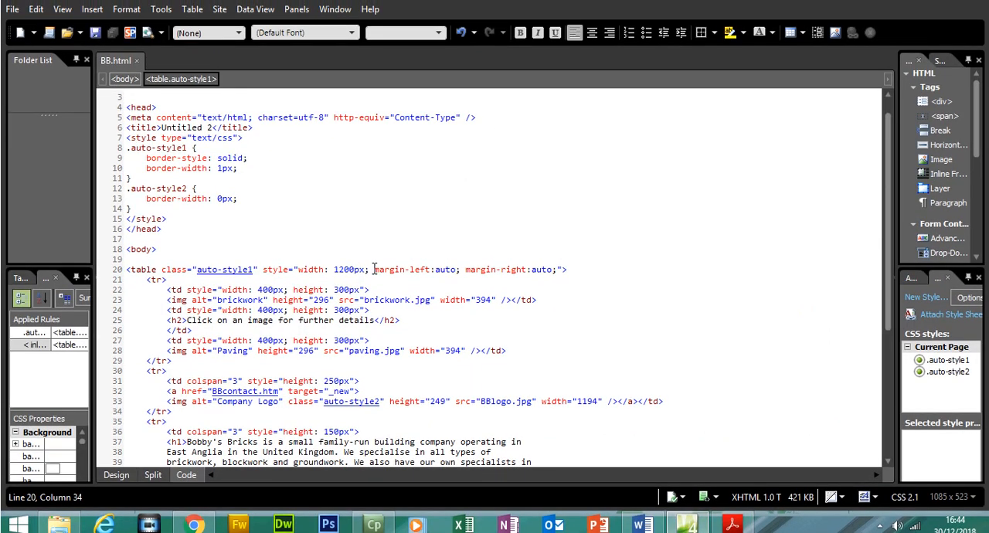
pyautogui.moveTo(375, 269); pyautogui.dragTo(550, 272)
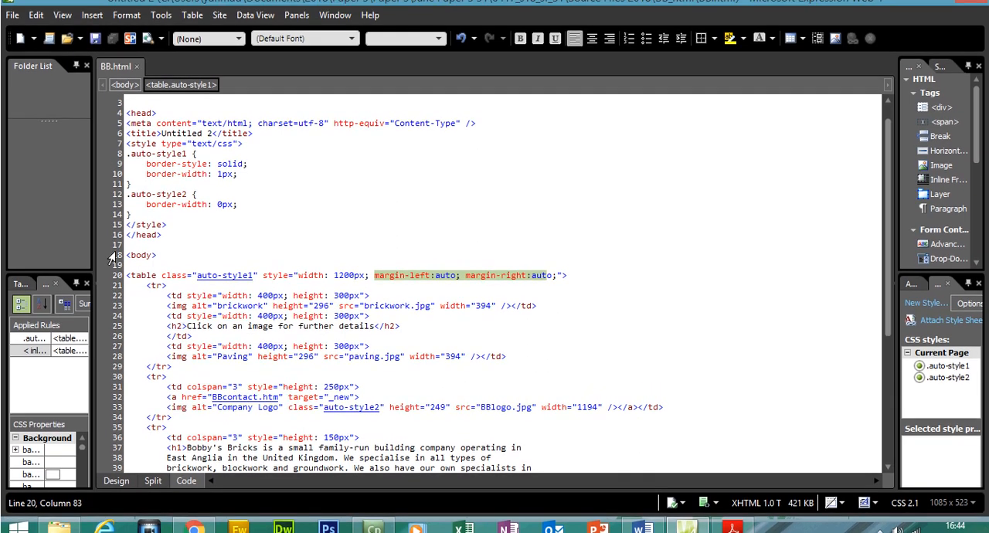
pyautogui.click(116, 468)
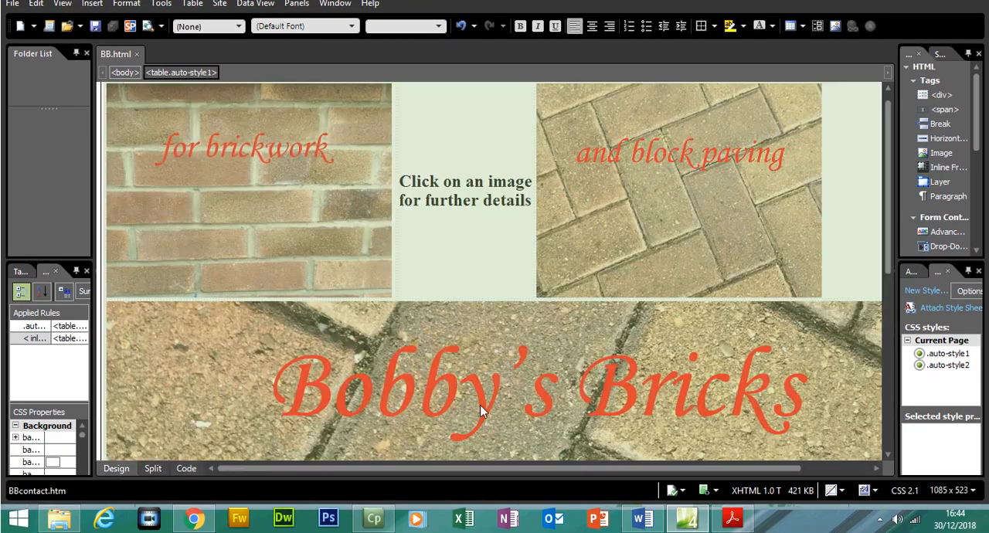
# - Switch to the question paper PDF and highlight task 10, about centre aligning the table, in yellow
pyautogui.click(733, 518)
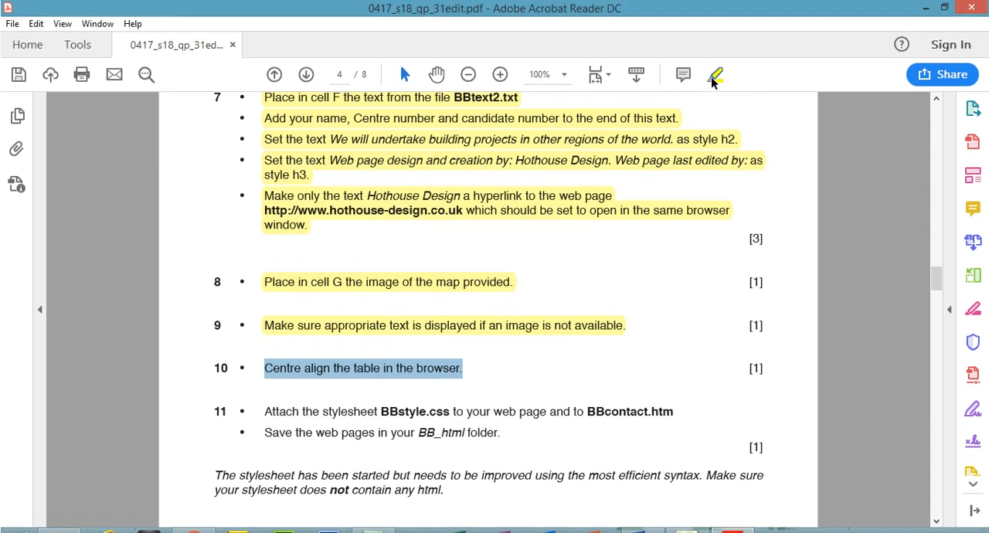
pyautogui.click(715, 76)
pyautogui.moveTo(941, 269); pyautogui.dragTo(941, 275)
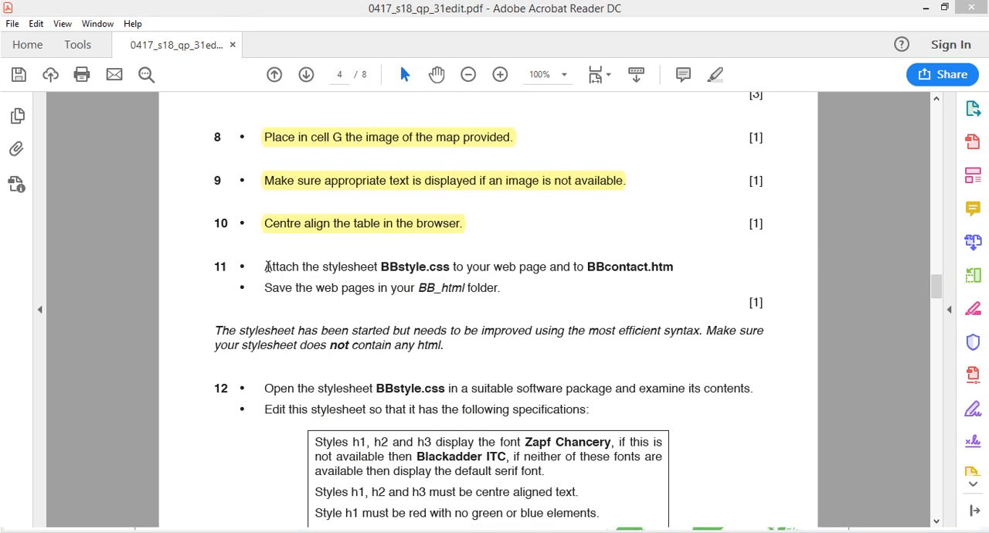
# - Read task 11 about attaching the BBstyle.css stylesheet, and go back to BB.html in Expression Web
pyautogui.moveTo(266, 267); pyautogui.dragTo(545, 267)
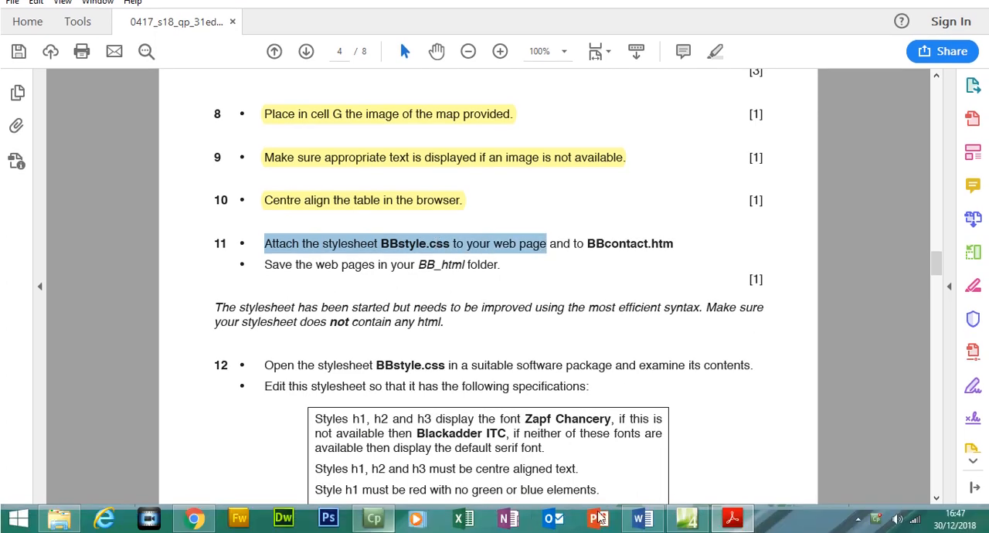
pyautogui.click(710, 520)
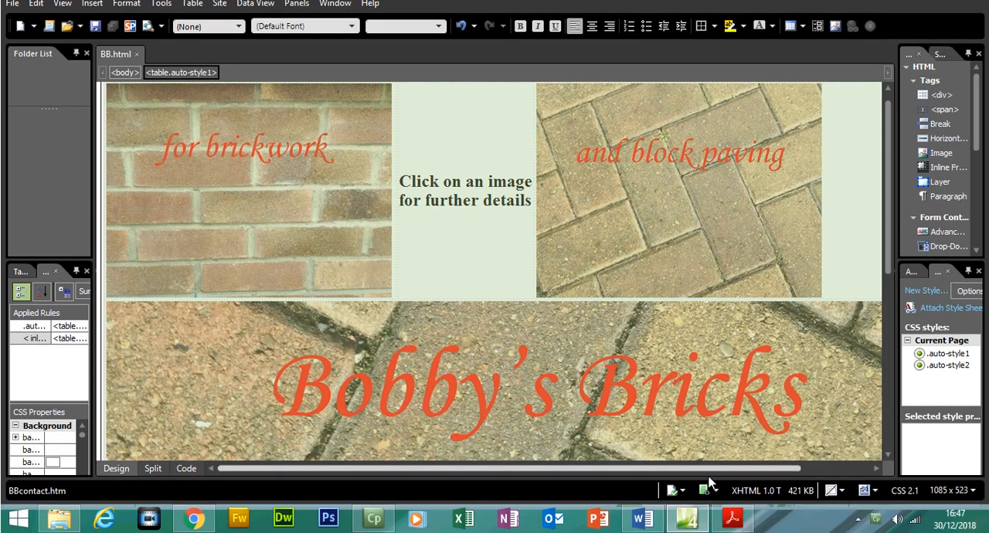
pyautogui.click(732, 518)
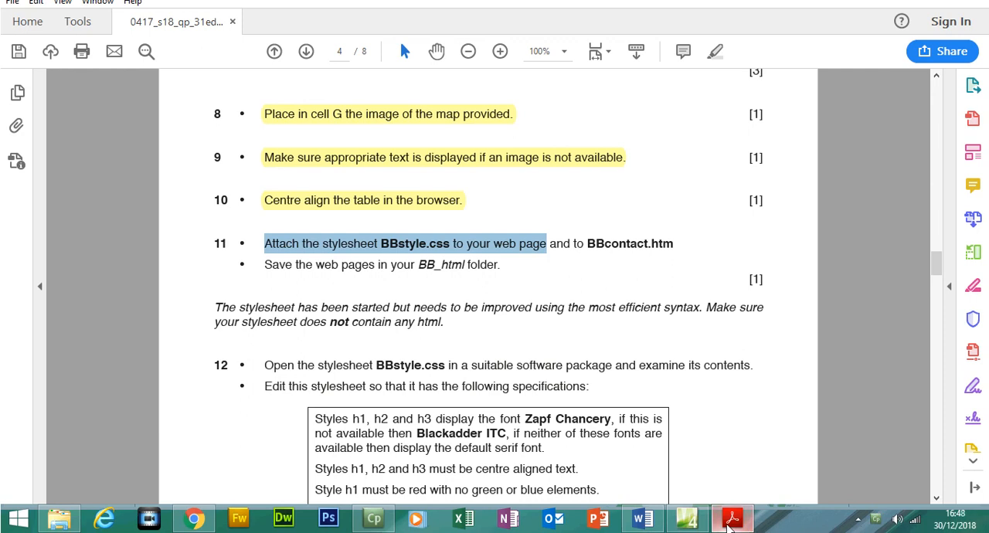
pyautogui.click(731, 522)
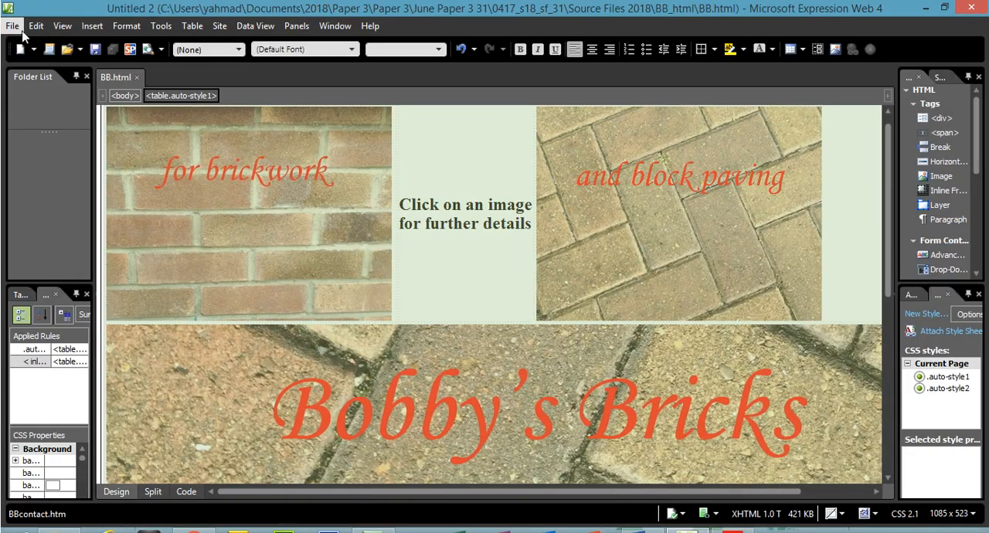
# - Open BBcontact.htm from the BB_html folder alongside BB.html, and return to the BB.html page
pyautogui.click(14, 26)
pyautogui.click(36, 58)
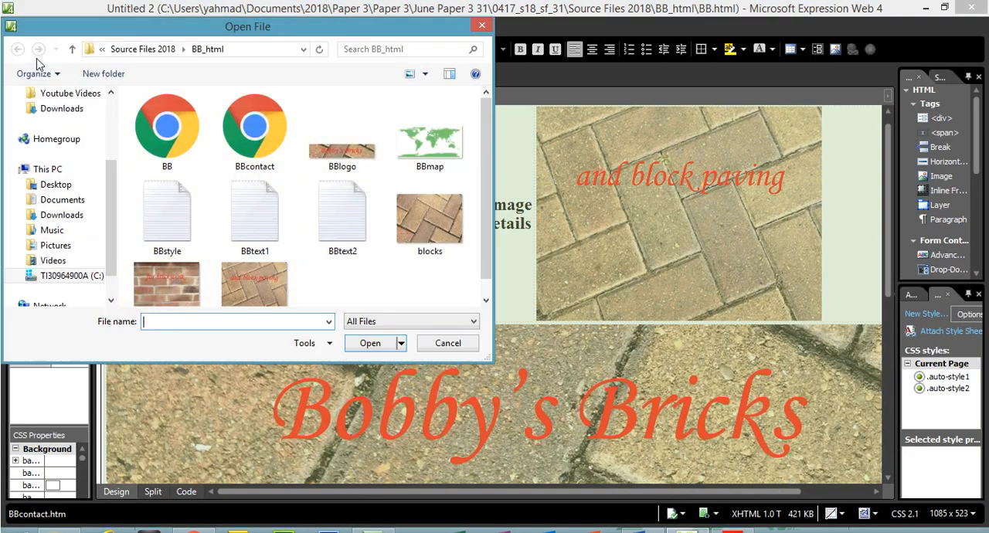
pyautogui.doubleClick(233, 116)
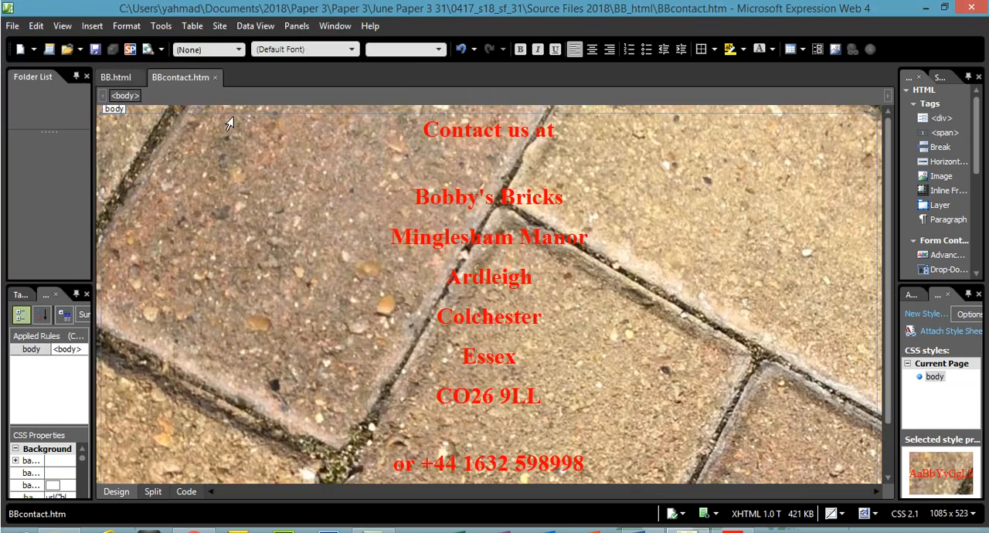
pyautogui.click(116, 77)
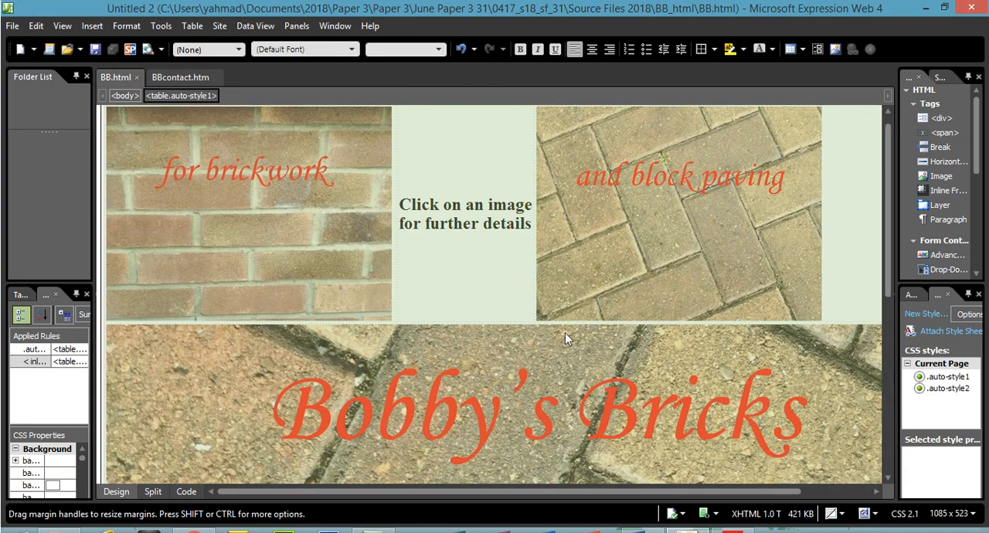
# - Check the stylesheet name in task 11 of the PDF, and attach BBstyle.css to the BB.html page as a link
pyautogui.click(732, 519)
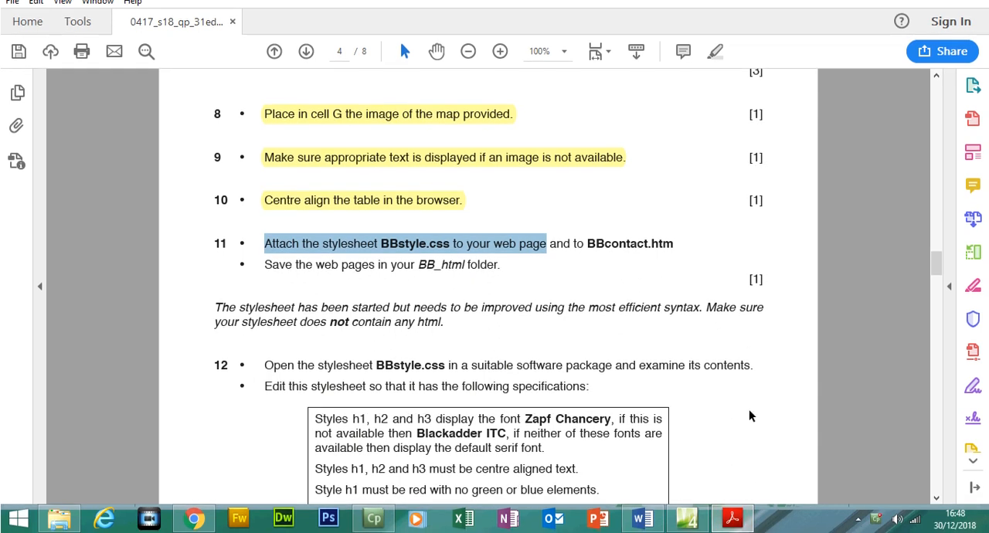
pyautogui.click(687, 519)
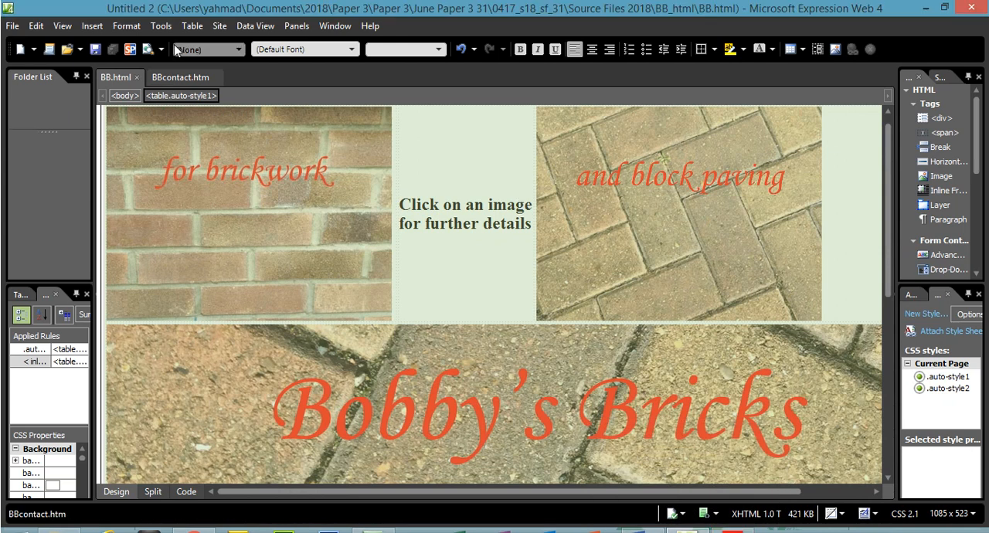
pyautogui.click(92, 26)
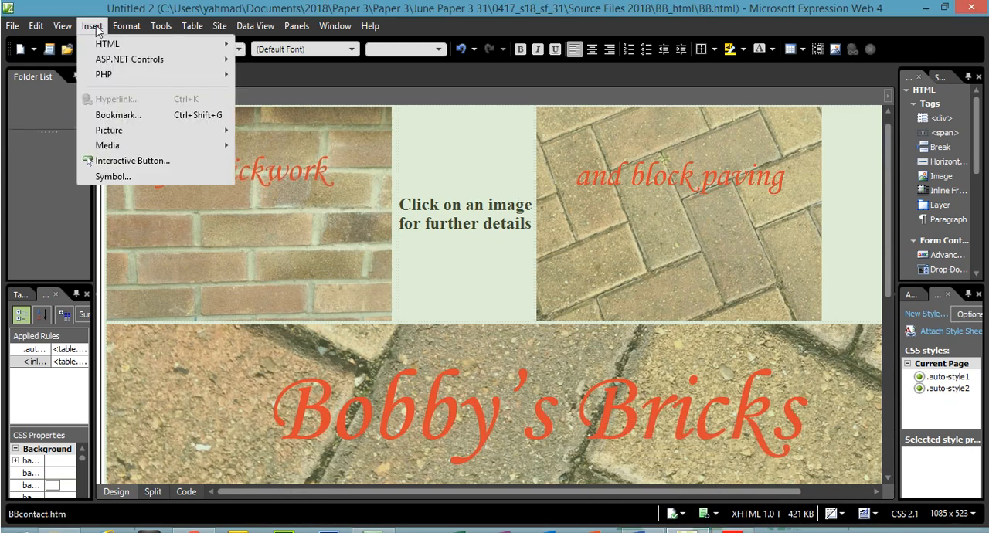
pyautogui.moveTo(117, 30)
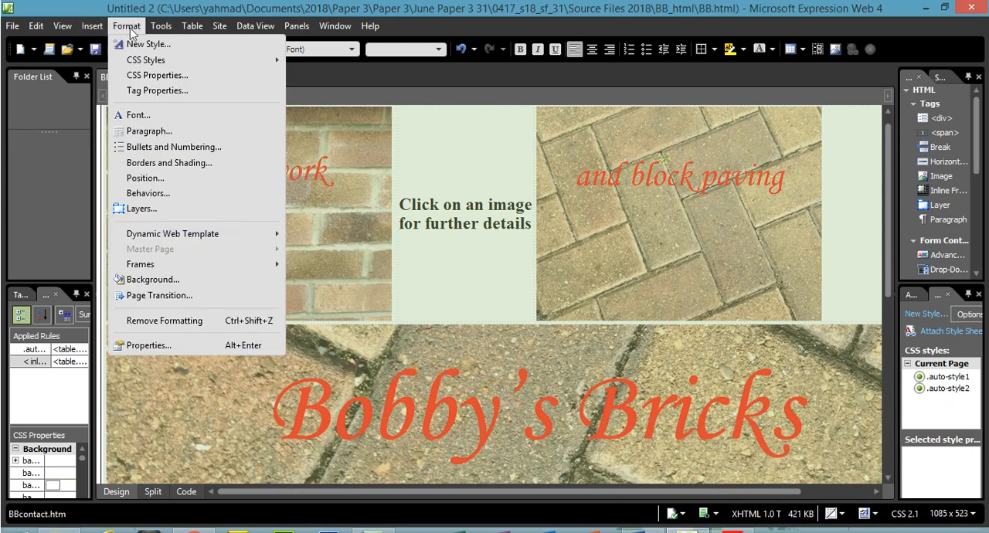
pyautogui.moveTo(157, 61)
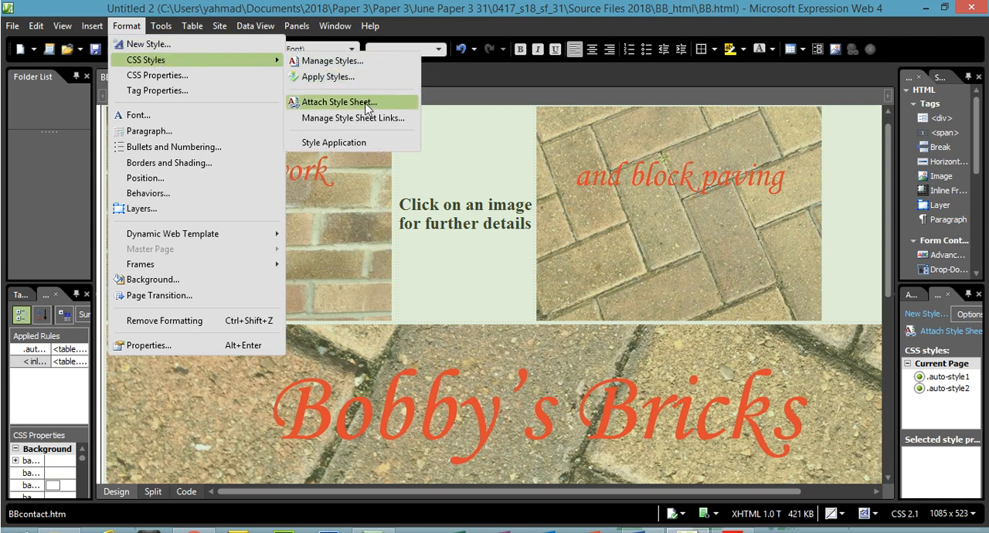
pyautogui.click(366, 105)
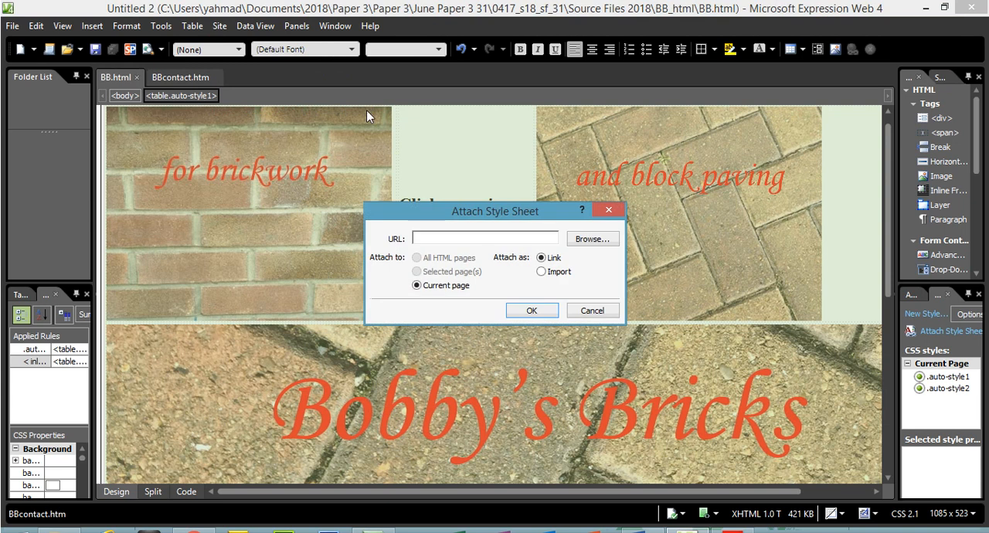
pyautogui.click(595, 240)
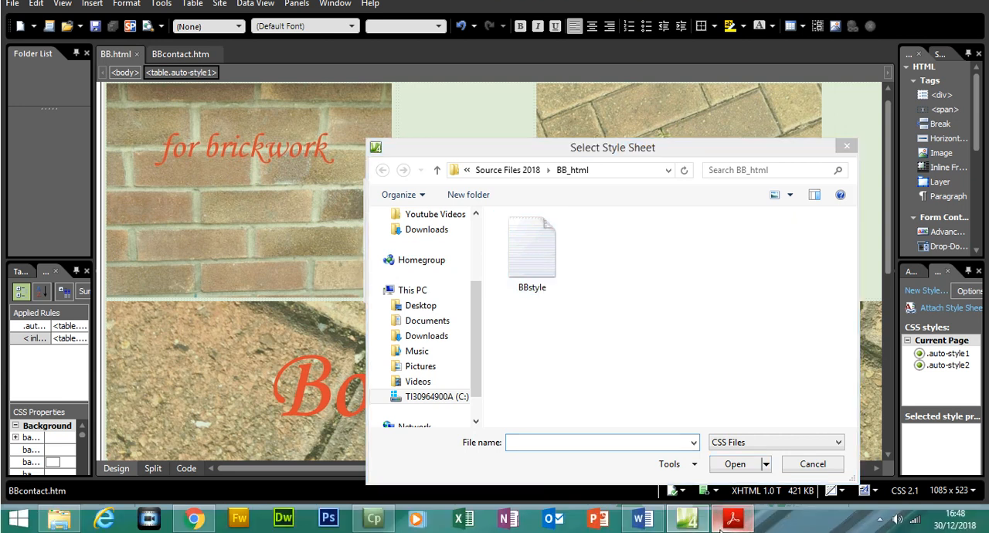
pyautogui.click(732, 532)
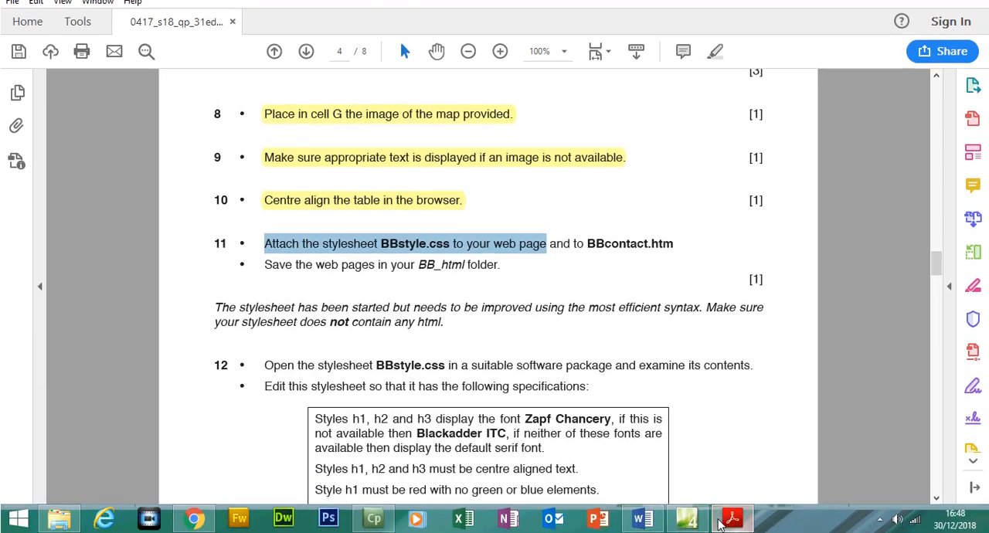
pyautogui.click(682, 518)
pyautogui.doubleClick(541, 254)
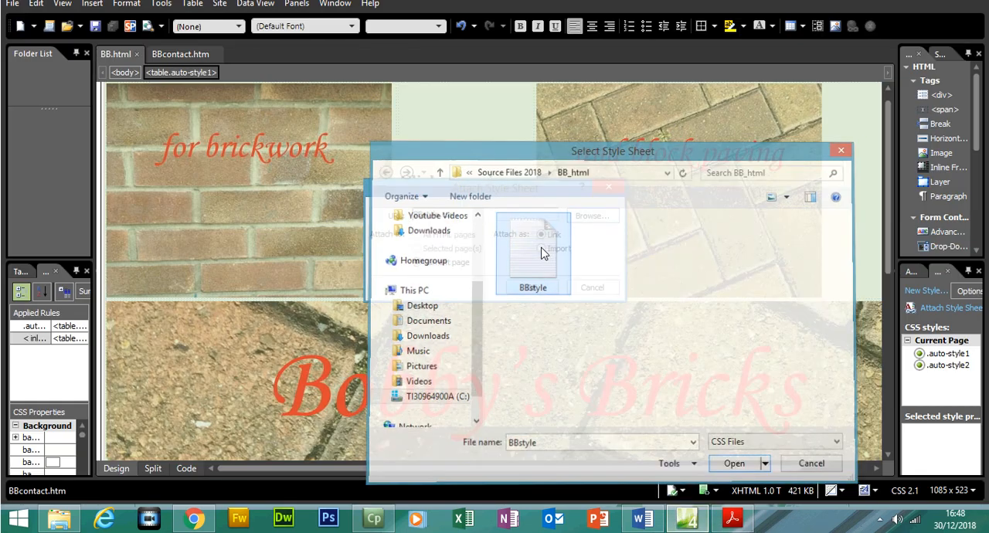
pyautogui.click(539, 289)
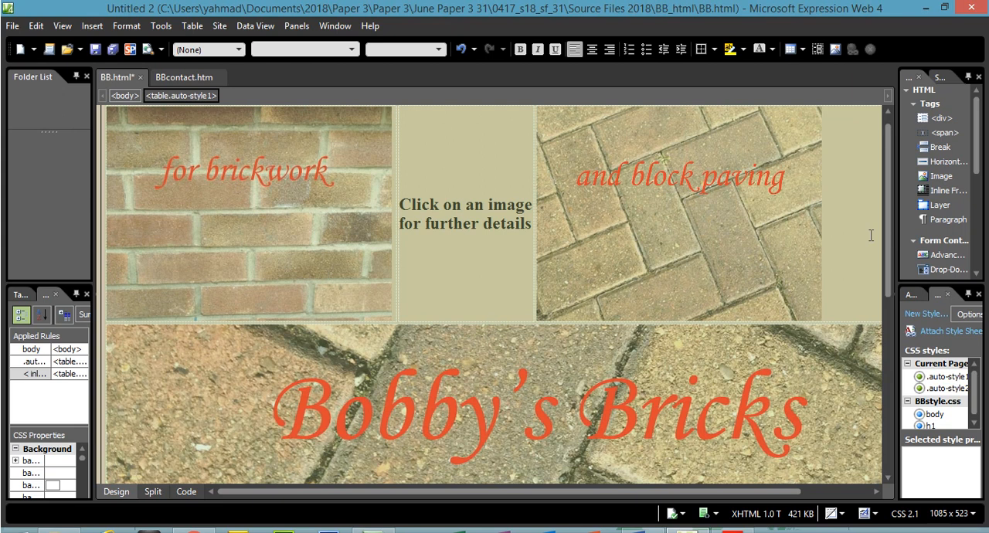
pyautogui.click(489, 149)
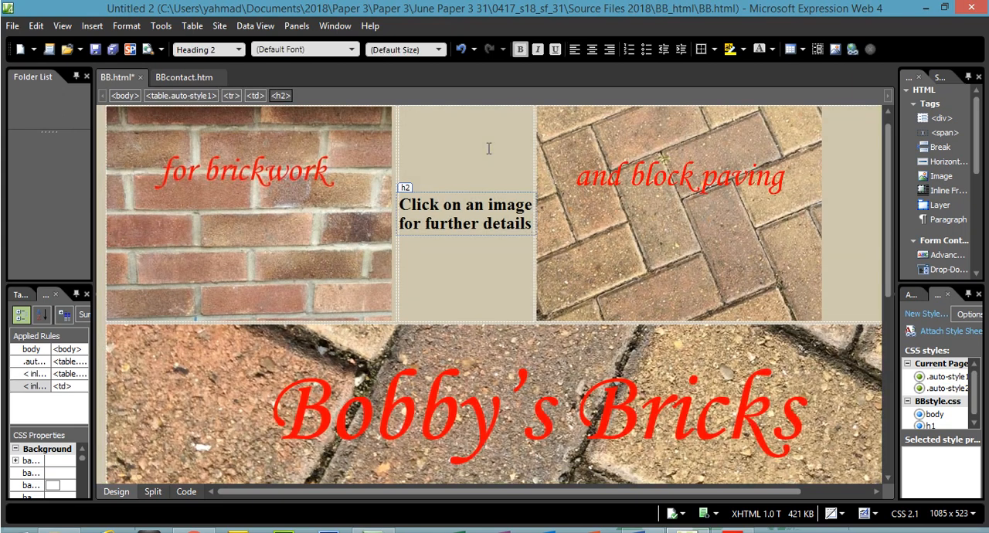
# - Attach the BBstyle.css stylesheet from the BB_html folder to the BBcontact.htm page as a link
pyautogui.click(205, 81)
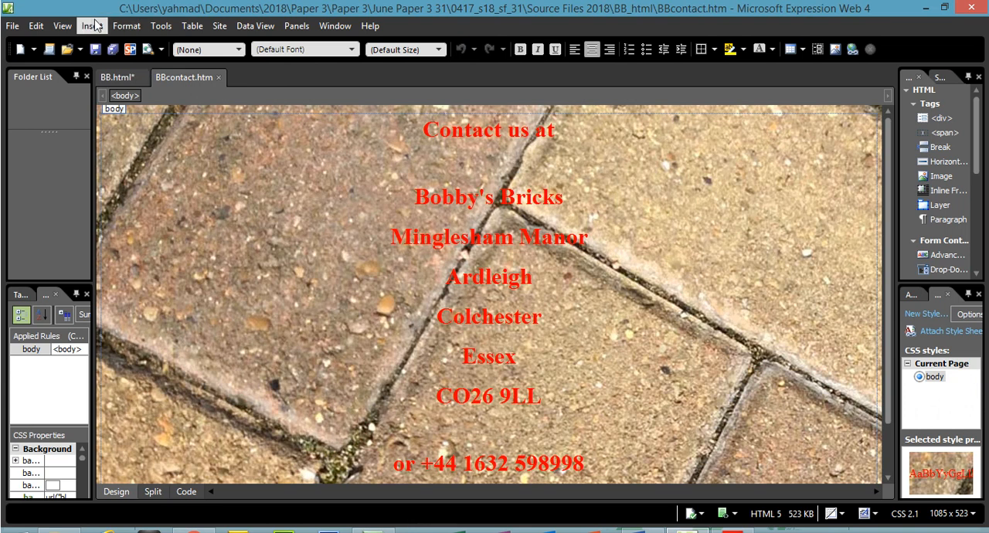
pyautogui.click(128, 29)
pyautogui.moveTo(188, 61)
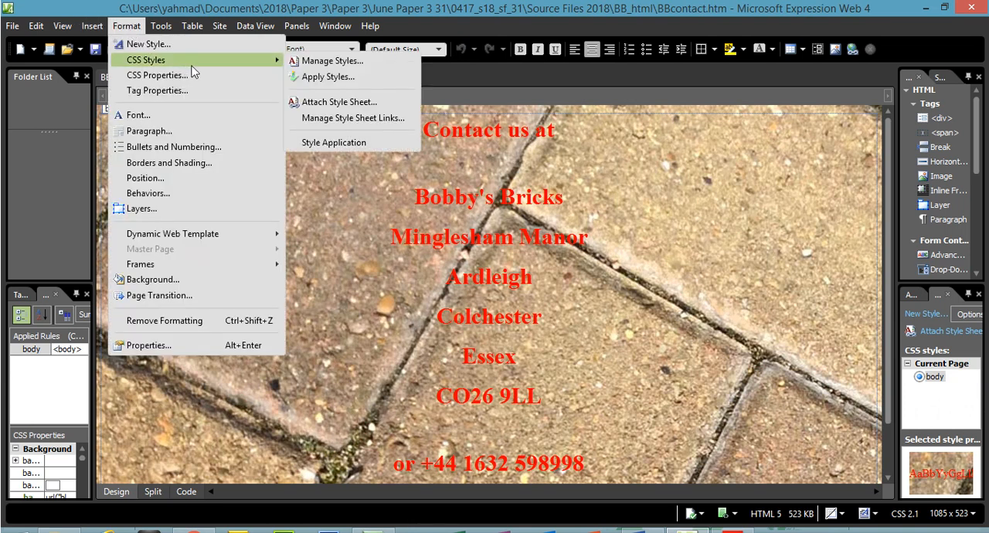
pyautogui.click(342, 104)
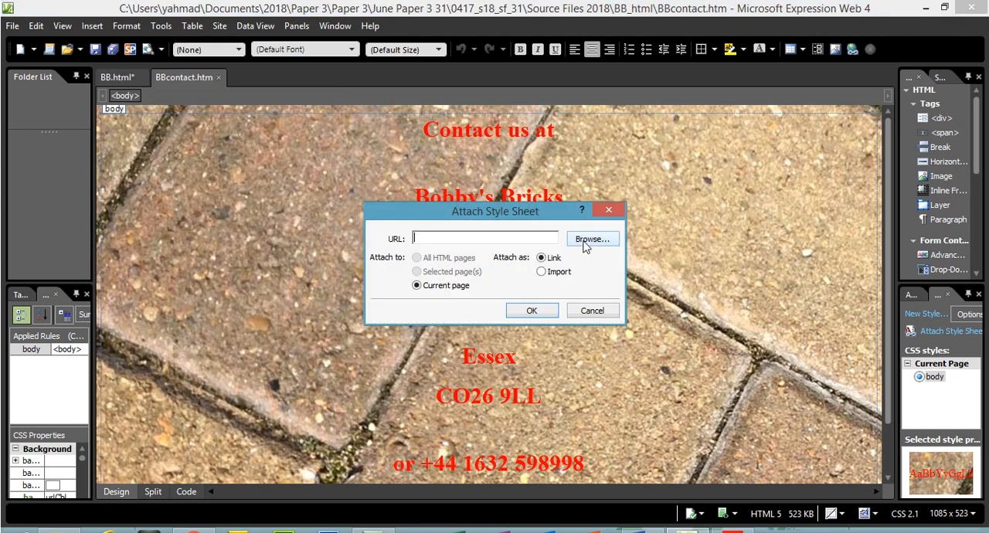
pyautogui.click(585, 241)
pyautogui.doubleClick(539, 253)
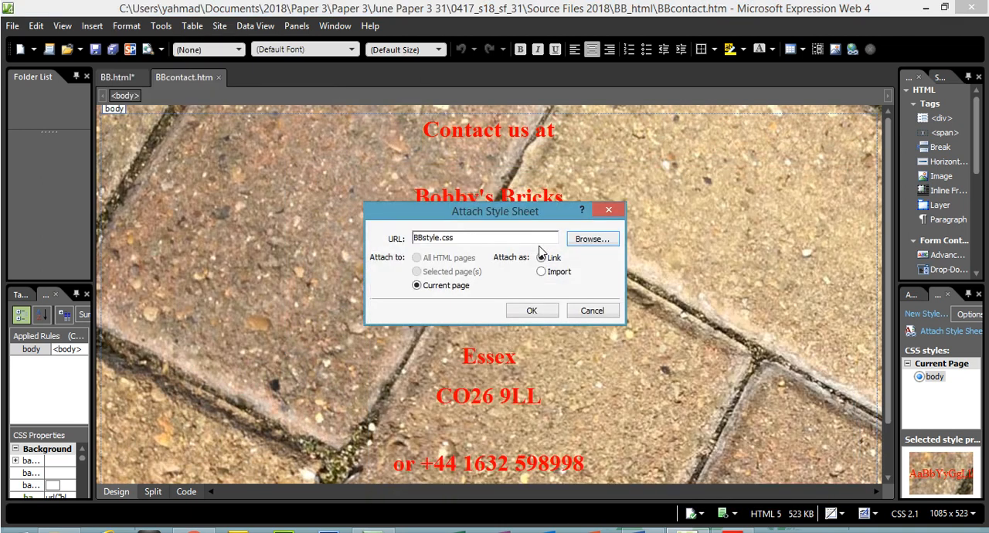
pyautogui.click(532, 310)
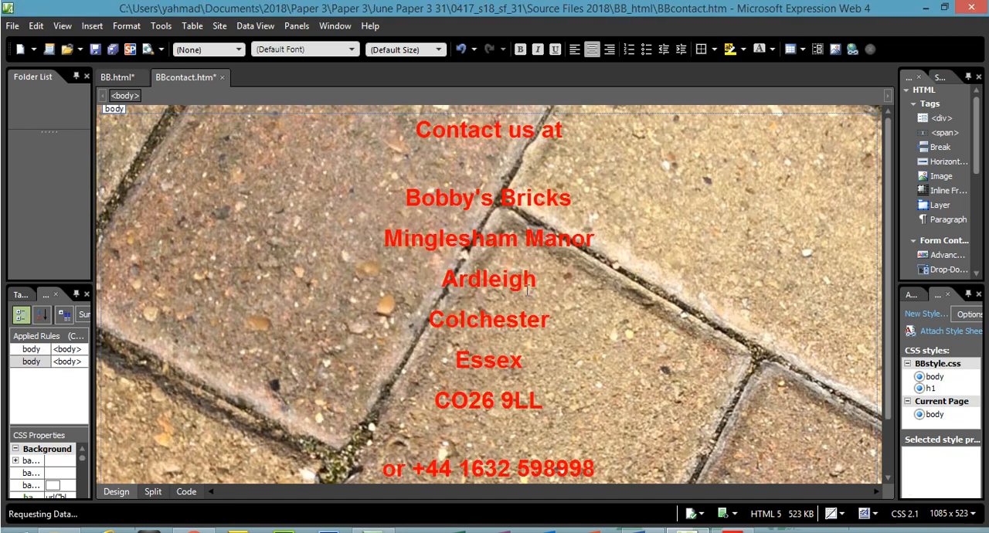
# - Return to the BB.html page and save all open web pages
pyautogui.click(122, 78)
pyautogui.click(23, 27)
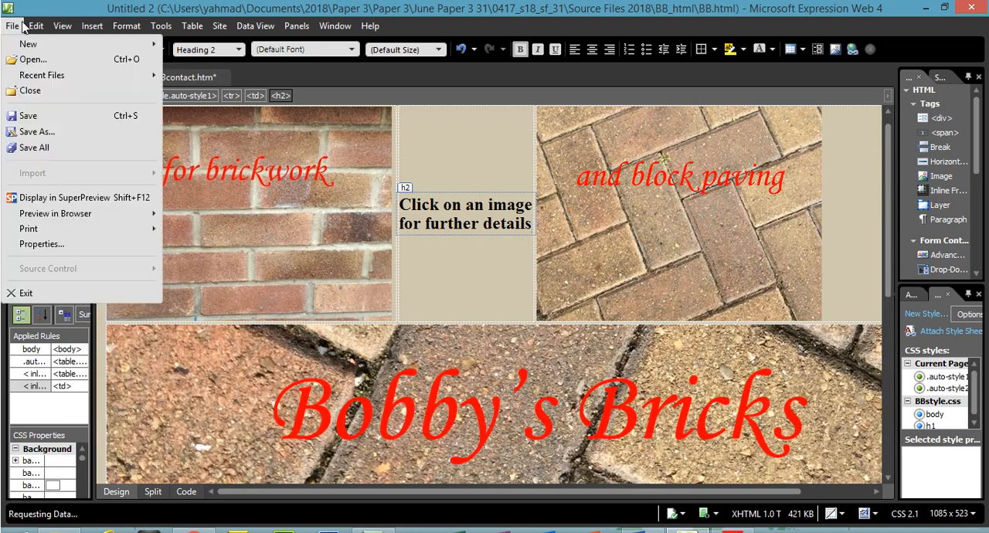
pyautogui.click(56, 149)
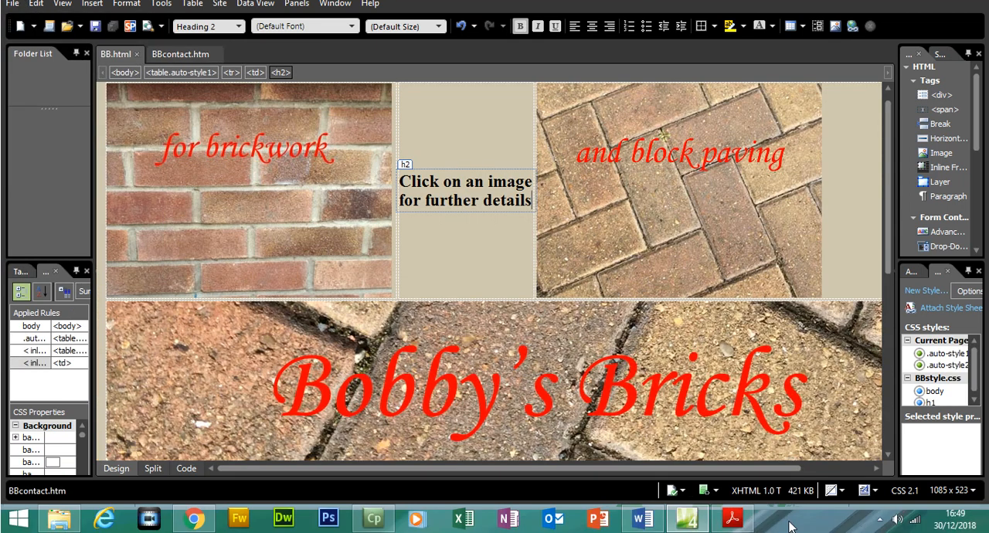
# - Switch to the question paper PDF and highlight both bullet points of task 11 in yellow
pyautogui.click(732, 520)
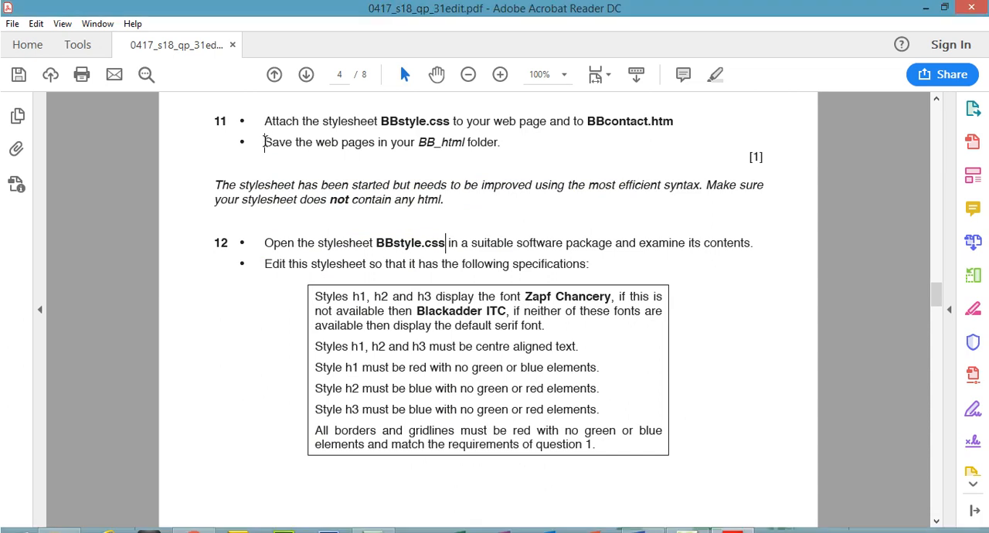
pyautogui.moveTo(263, 142); pyautogui.dragTo(459, 146)
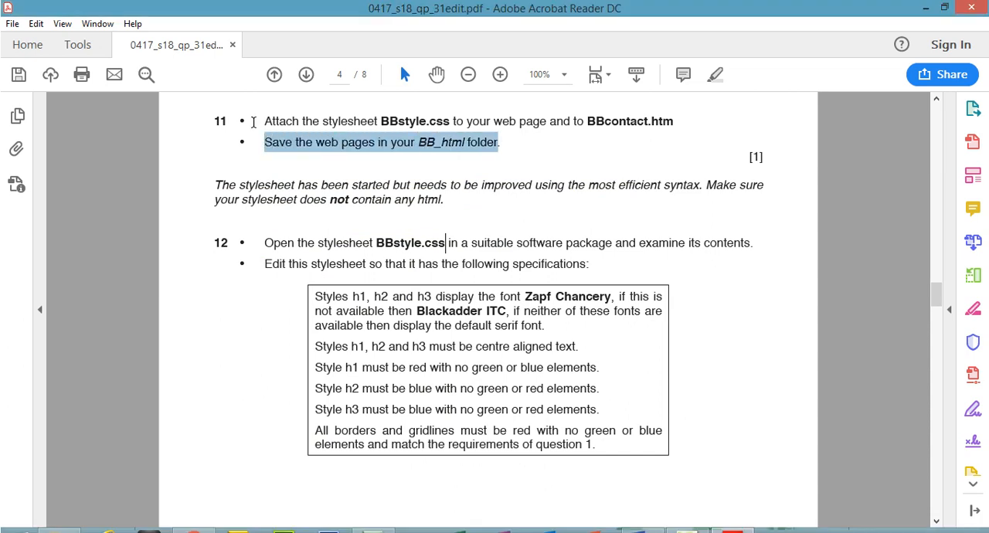
pyautogui.moveTo(262, 118); pyautogui.dragTo(518, 154)
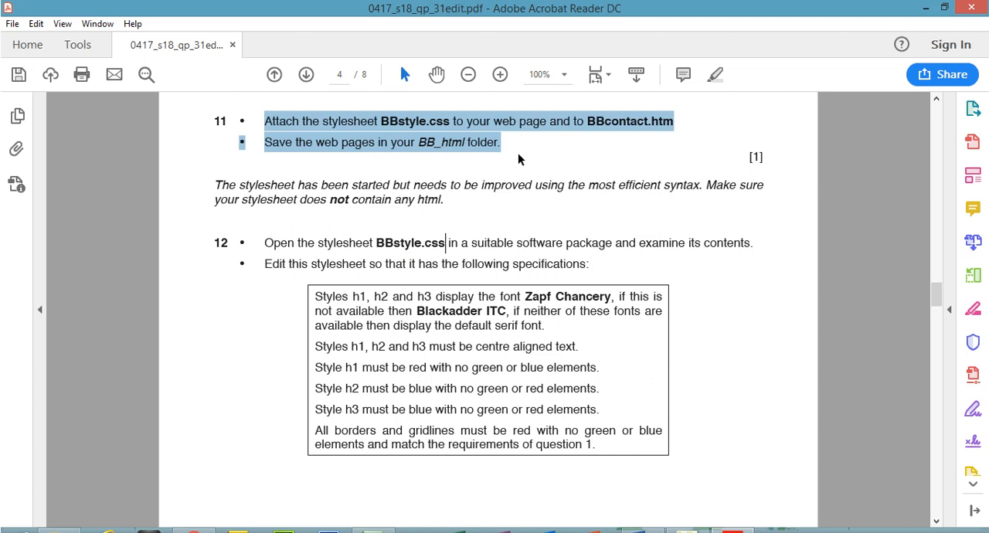
pyautogui.click(712, 77)
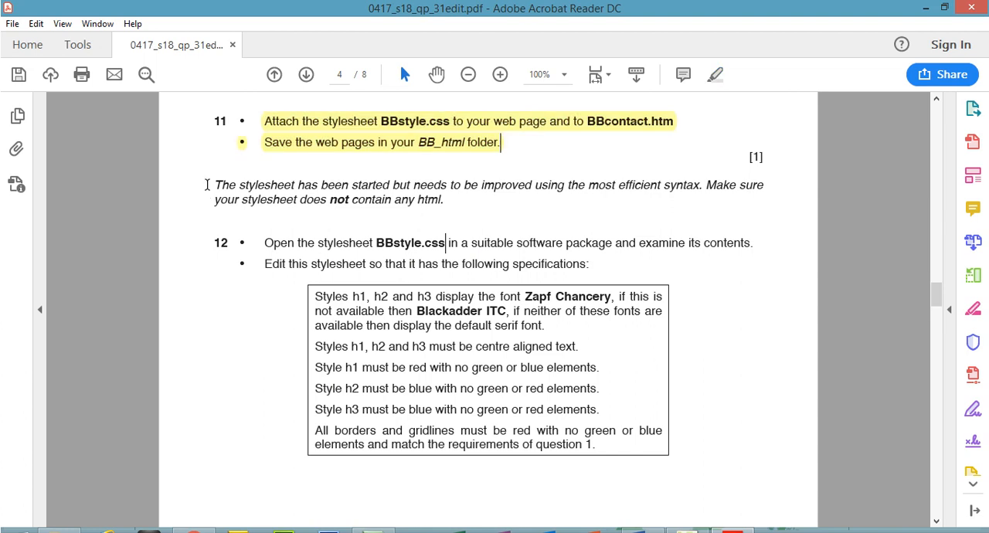
# - Highlight in yellow the note above task 12 and the instruction to open BBstyle.css in a suitable software package
pyautogui.moveTo(213, 185); pyautogui.dragTo(452, 202)
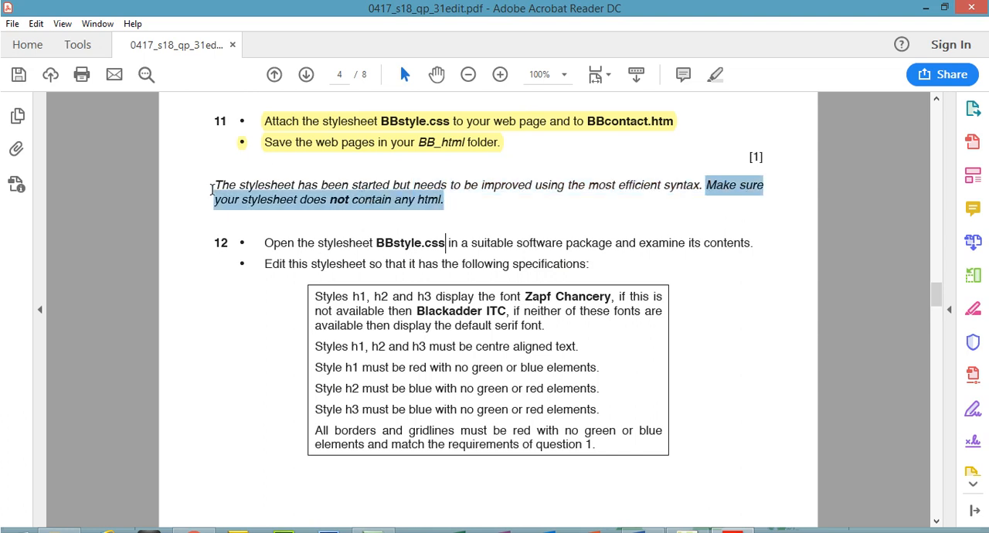
pyautogui.moveTo(210, 186)
pyautogui.mouseDown()
pyautogui.moveTo(390, 187)
pyautogui.moveTo(445, 199)
pyautogui.mouseUp()
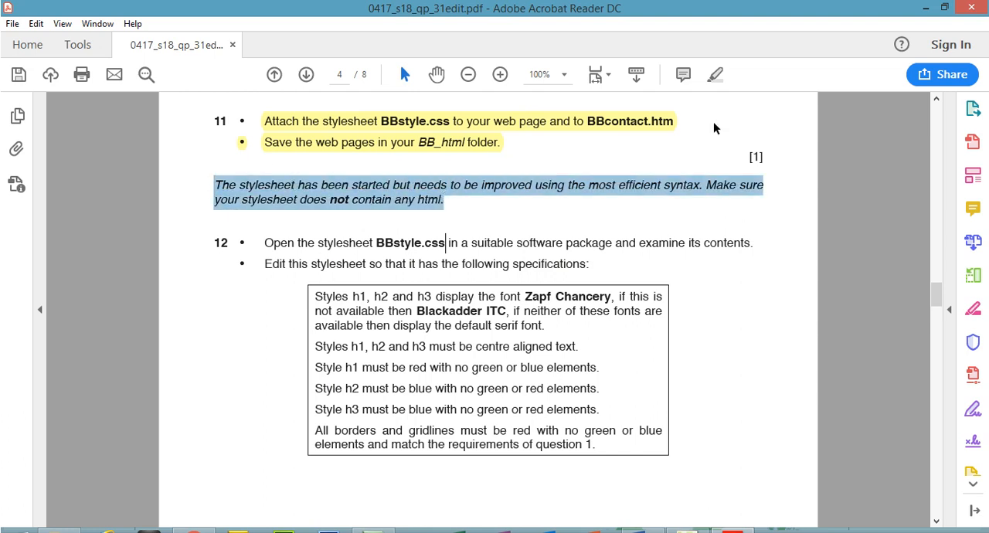
pyautogui.click(716, 76)
pyautogui.moveTo(265, 243); pyautogui.dragTo(598, 244)
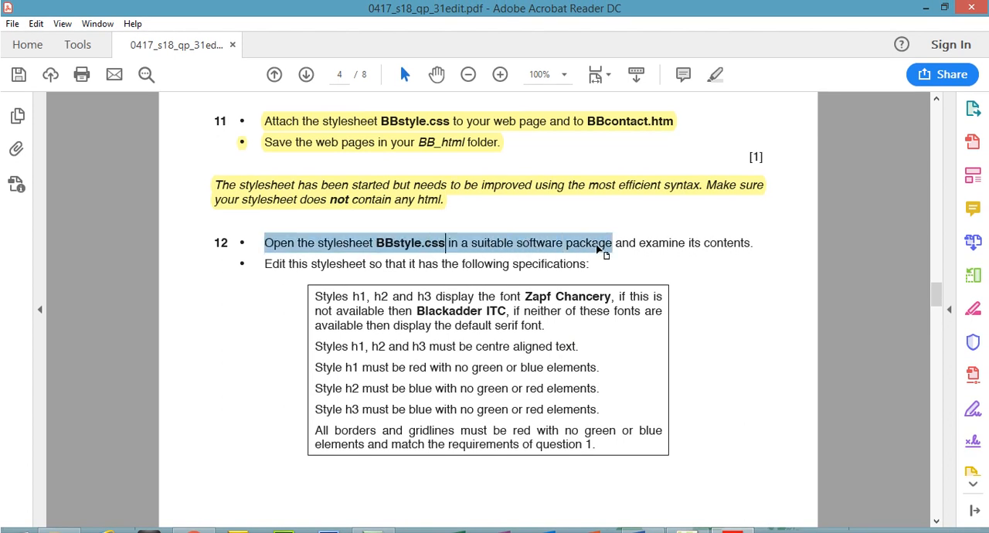
pyautogui.click(715, 74)
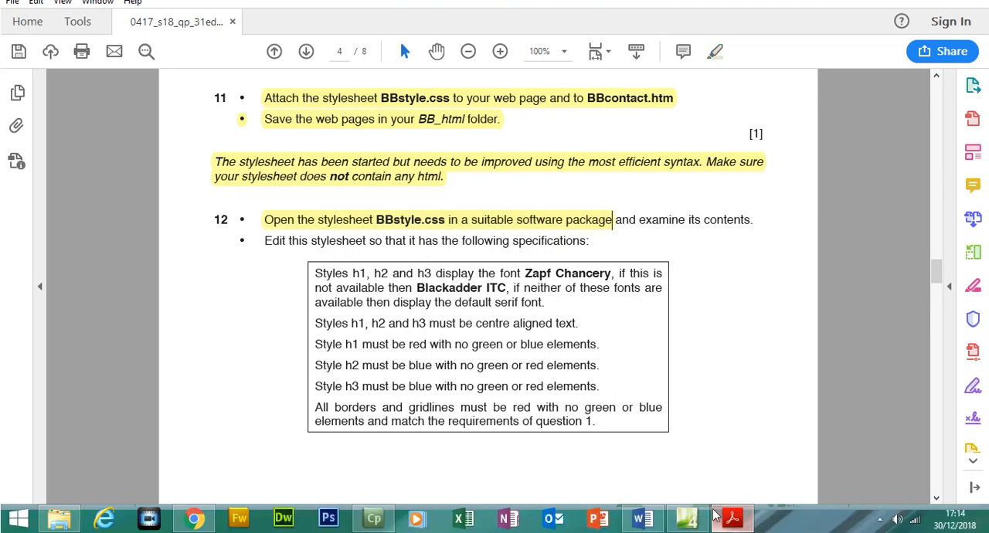
# - Switch to Expression Web and open the BBstyle stylesheet from the BB_html folder
pyautogui.click(698, 524)
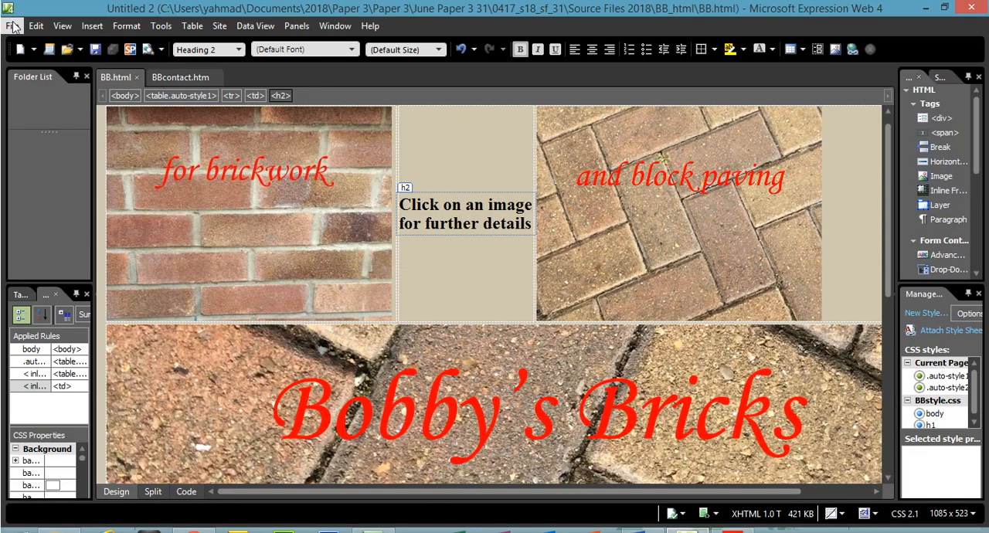
pyautogui.click(12, 25)
pyautogui.click(28, 59)
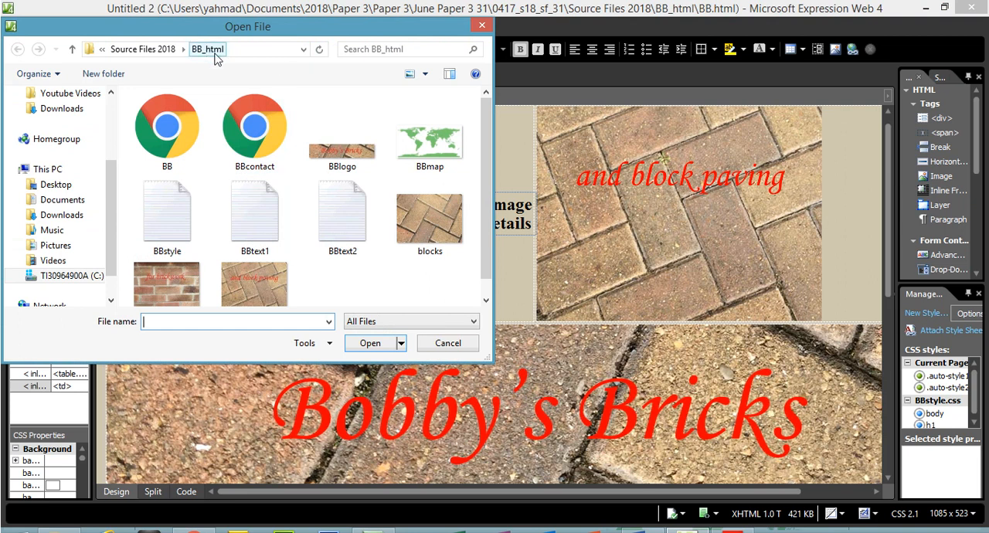
pyautogui.click(170, 203)
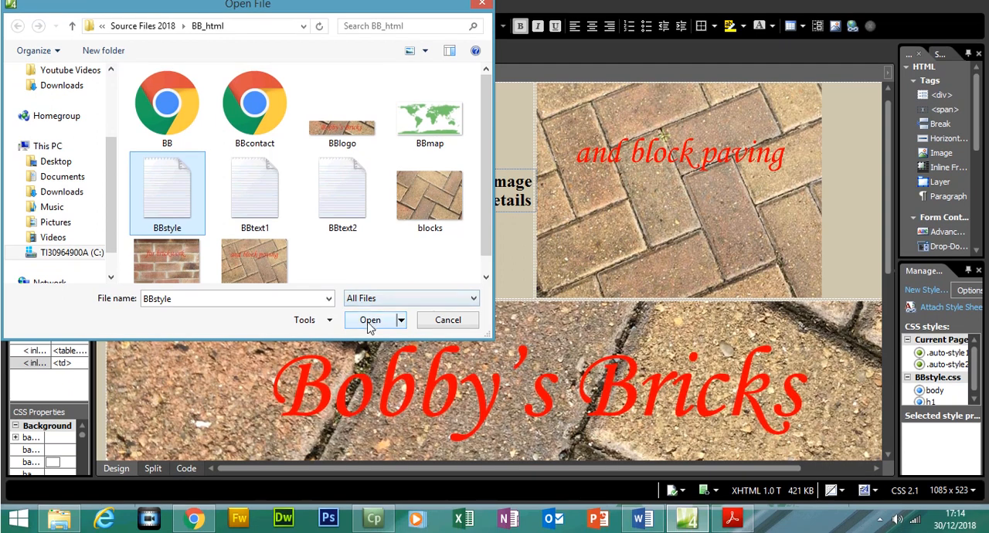
pyautogui.click(369, 330)
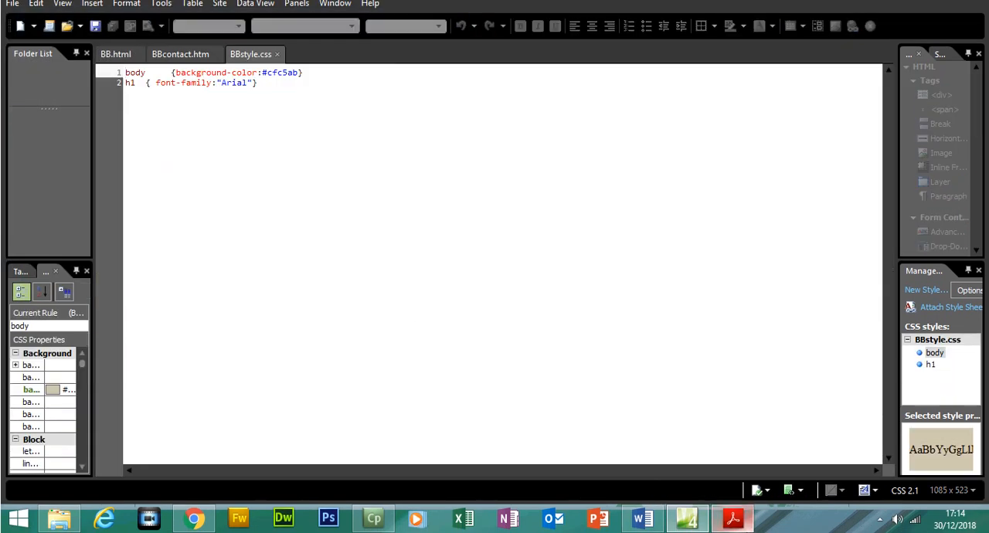
# - Highlight "examine its contents" in task 12 of the PDF in yellow and return to the stylesheet in Expression Web
pyautogui.click(732, 517)
pyautogui.moveTo(640, 242); pyautogui.dragTo(723, 239)
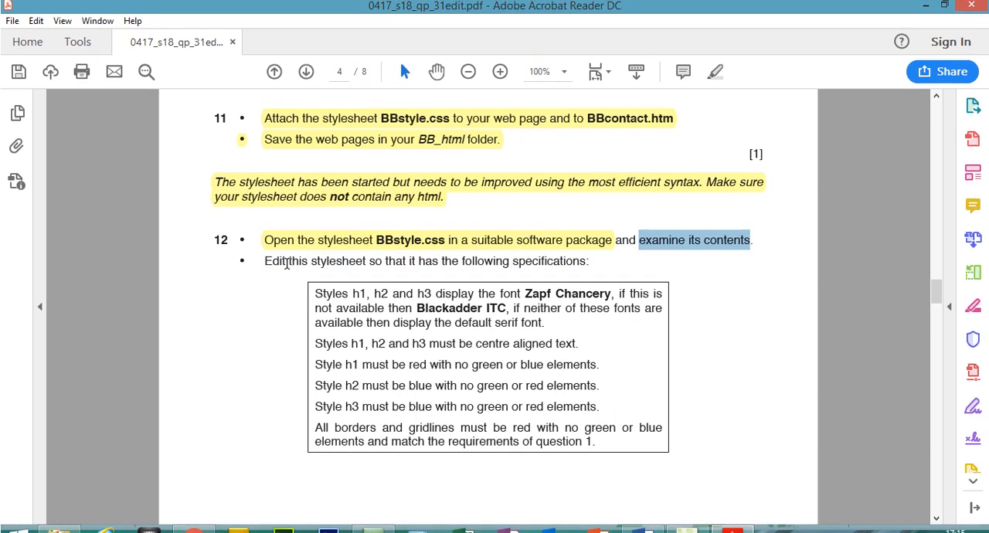
pyautogui.click(714, 72)
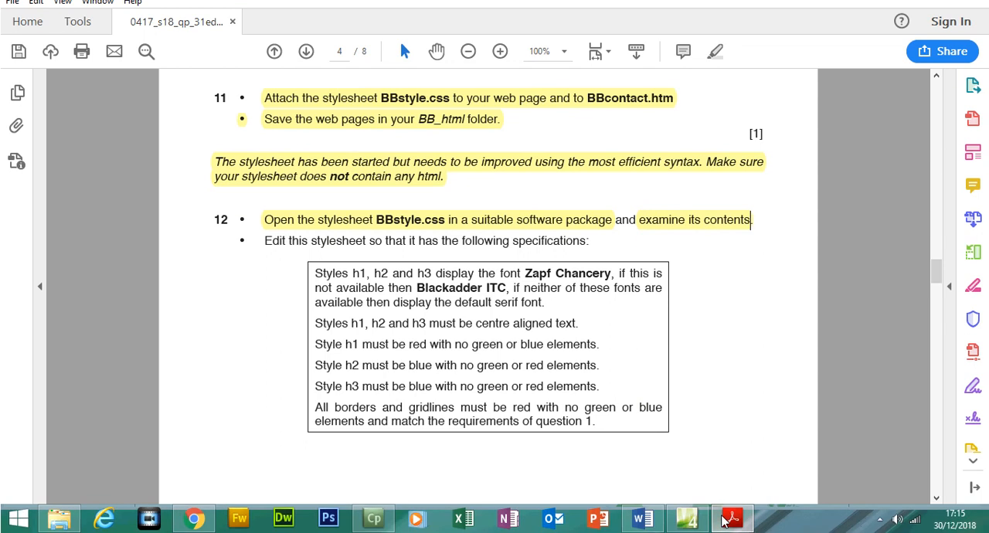
pyautogui.click(739, 522)
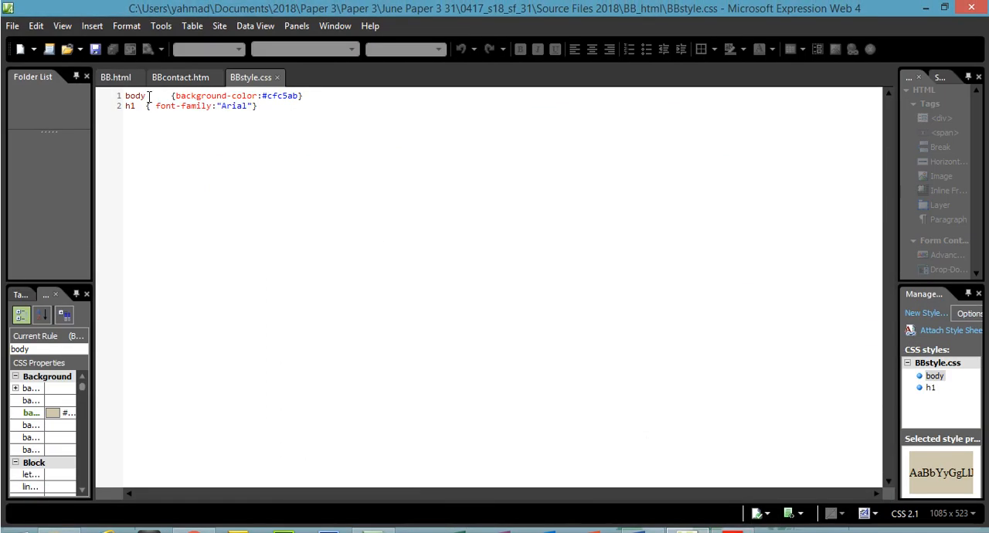
# - Examine the body rule's background colour and the h1 rule in BBstyle.css
pyautogui.moveTo(149, 95); pyautogui.dragTo(125, 97)
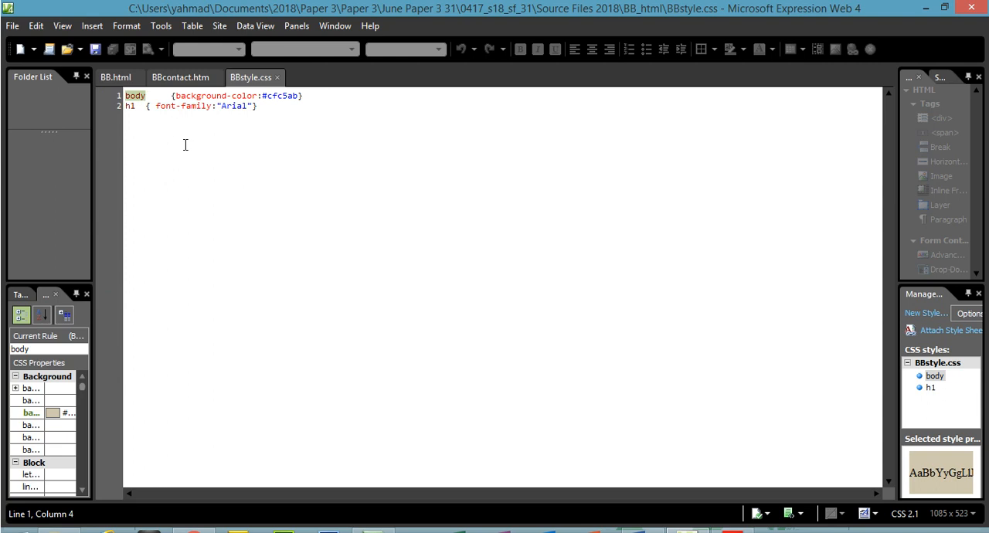
pyautogui.moveTo(267, 96); pyautogui.dragTo(300, 98)
pyautogui.doubleClick(131, 107)
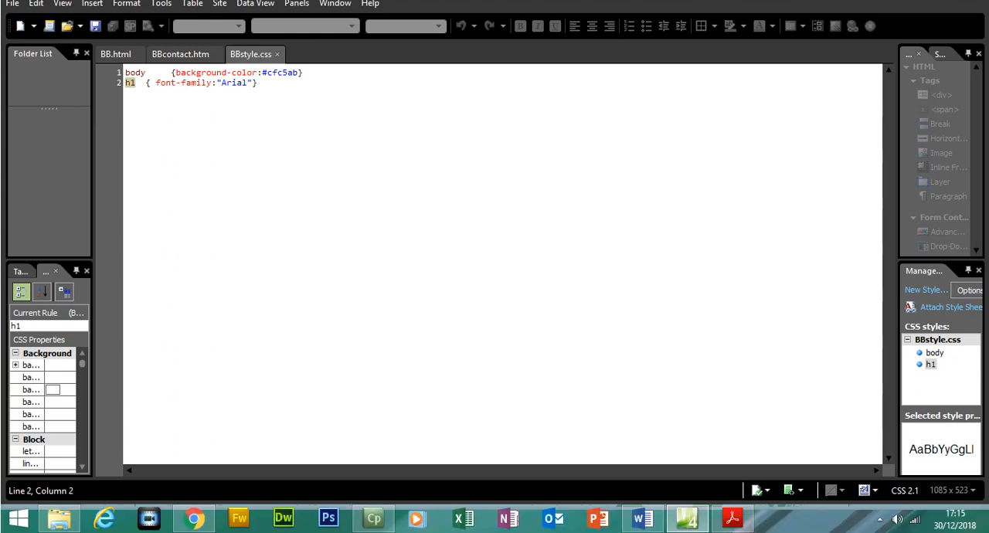
# - Highlight the second bullet of task 12 in the PDF, enlarge the page to 125% and return to Expression Web
pyautogui.click(733, 532)
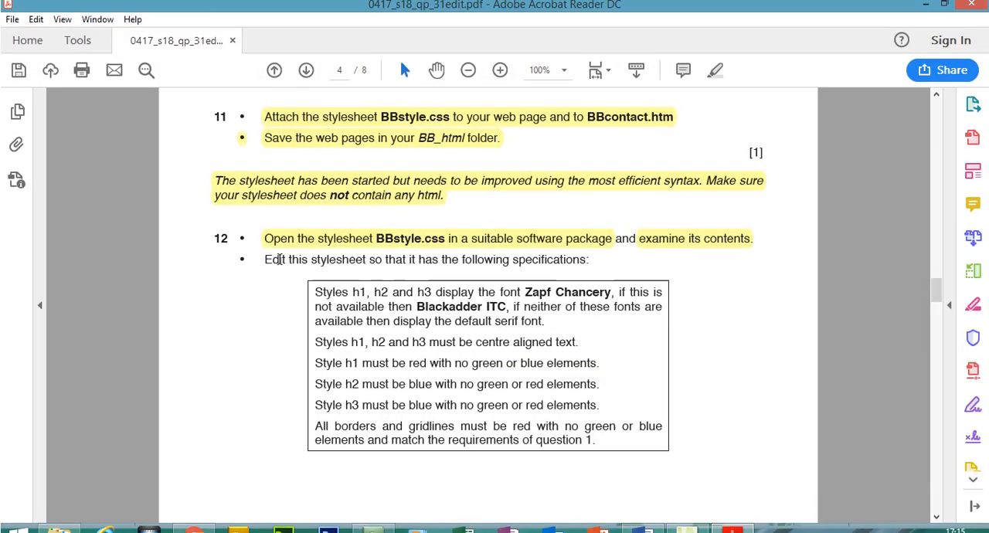
pyautogui.moveTo(268, 263); pyautogui.dragTo(568, 275)
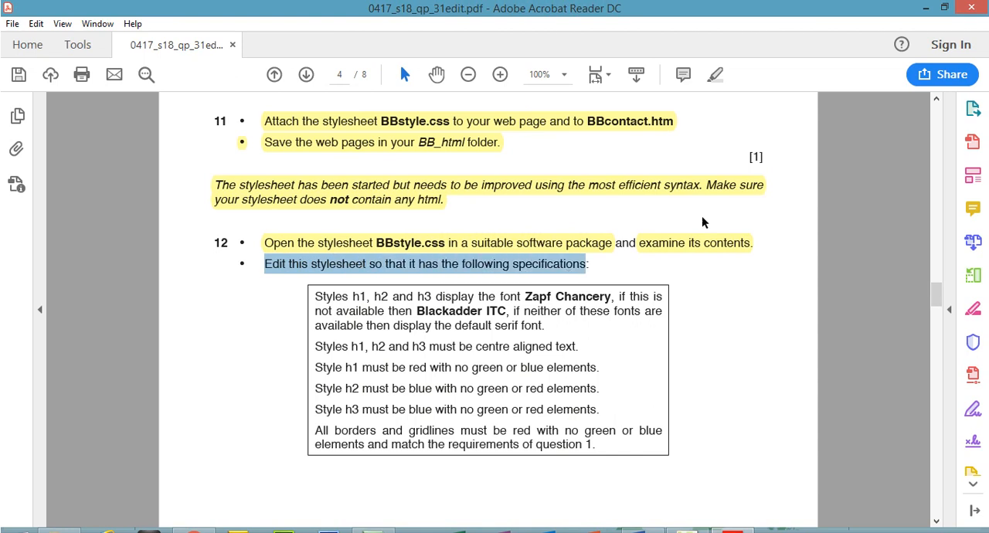
pyautogui.click(715, 75)
pyautogui.click(501, 79)
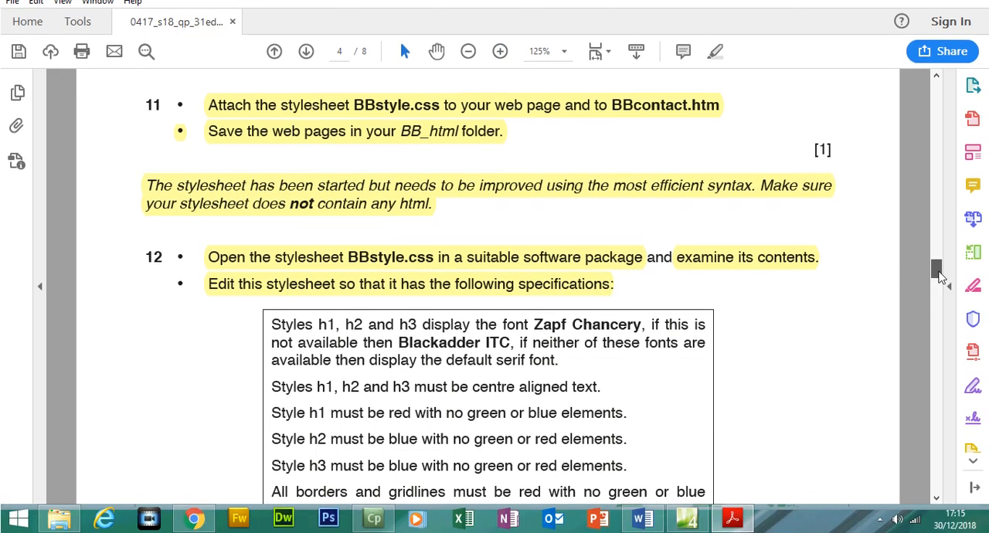
pyautogui.moveTo(940, 272); pyautogui.dragTo(939, 278)
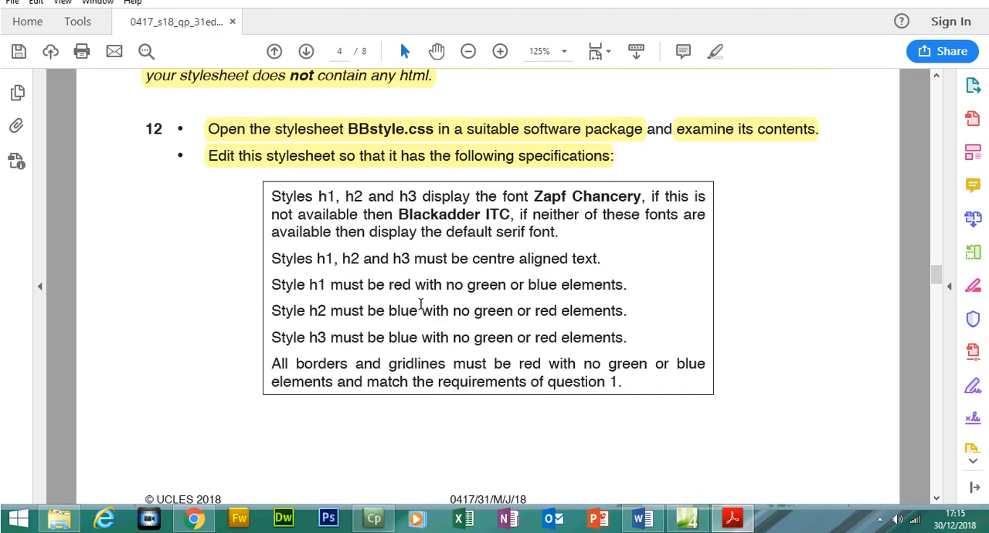
pyautogui.moveTo(688, 526)
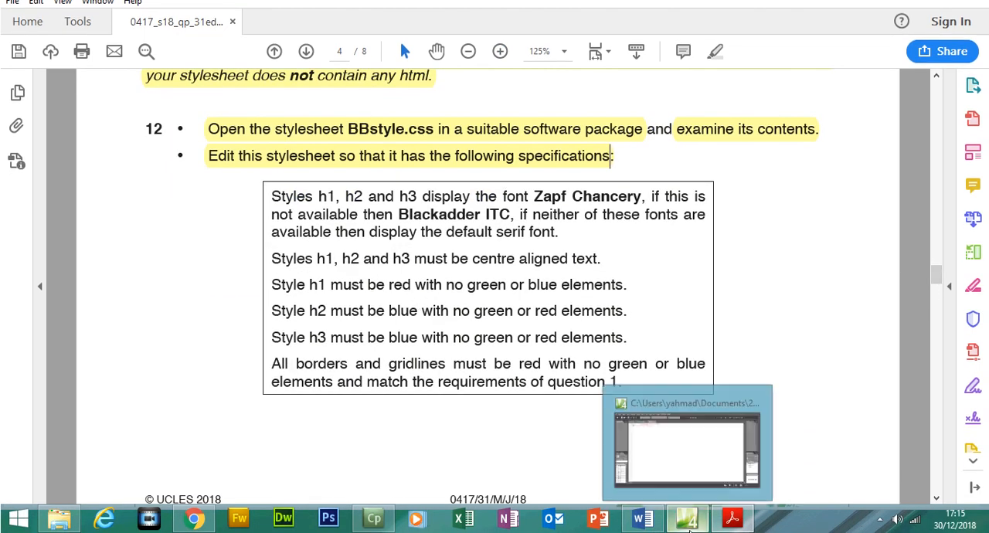
pyautogui.click(677, 452)
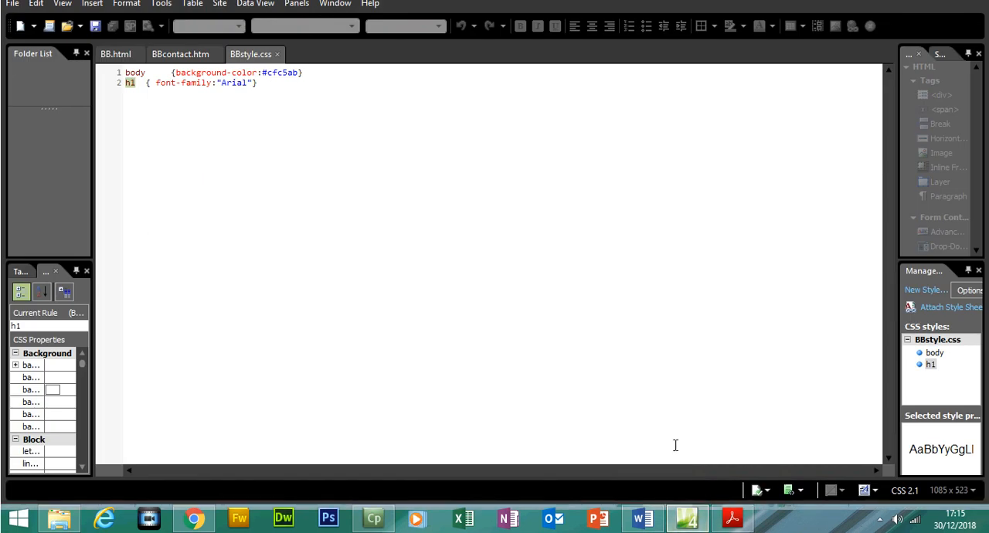
# - Try an h2 rule below h1 with font-family Arial, Helvetica, sans-serif, and delete the rule again
pyautogui.click(177, 130)
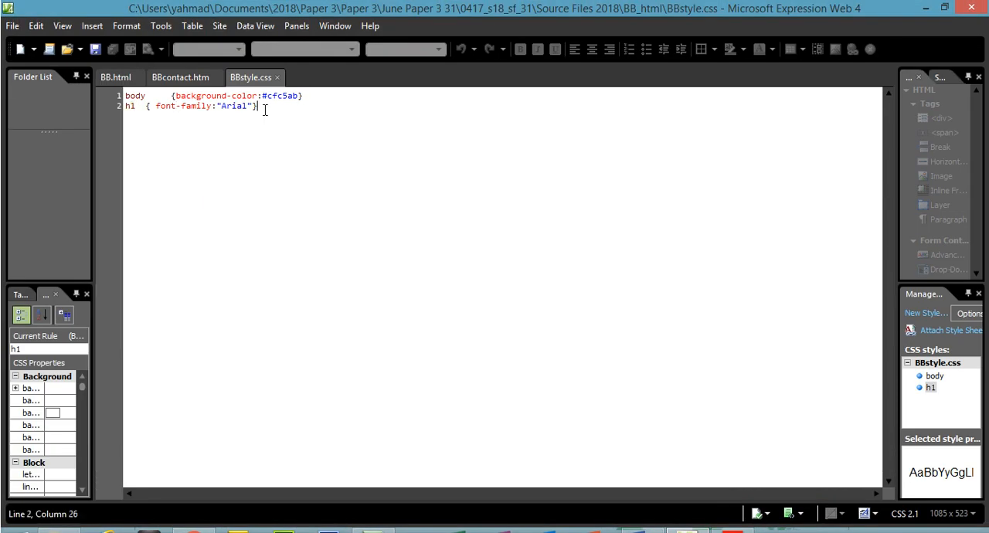
pyautogui.press('Return')
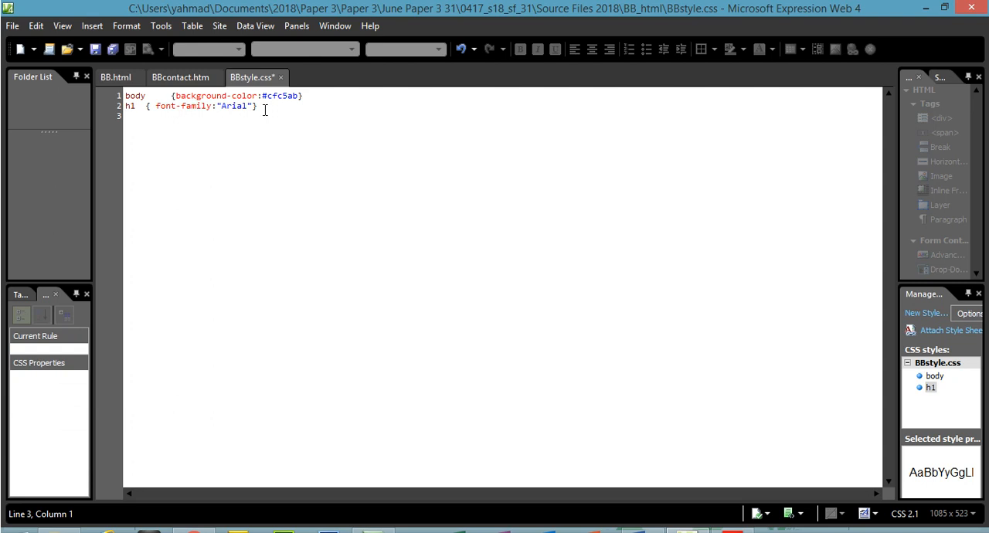
pyautogui.write('h2 { \t')
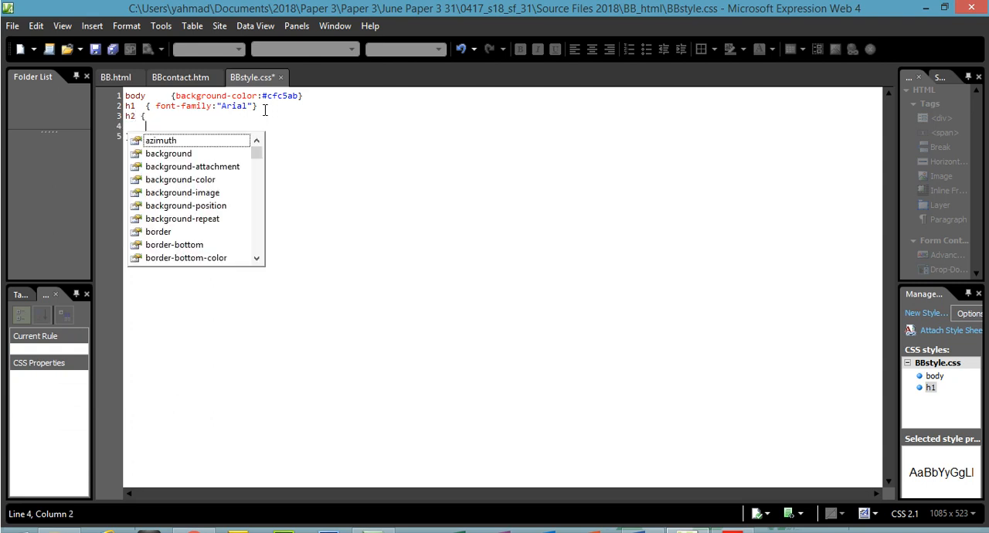
pyautogui.write('font')
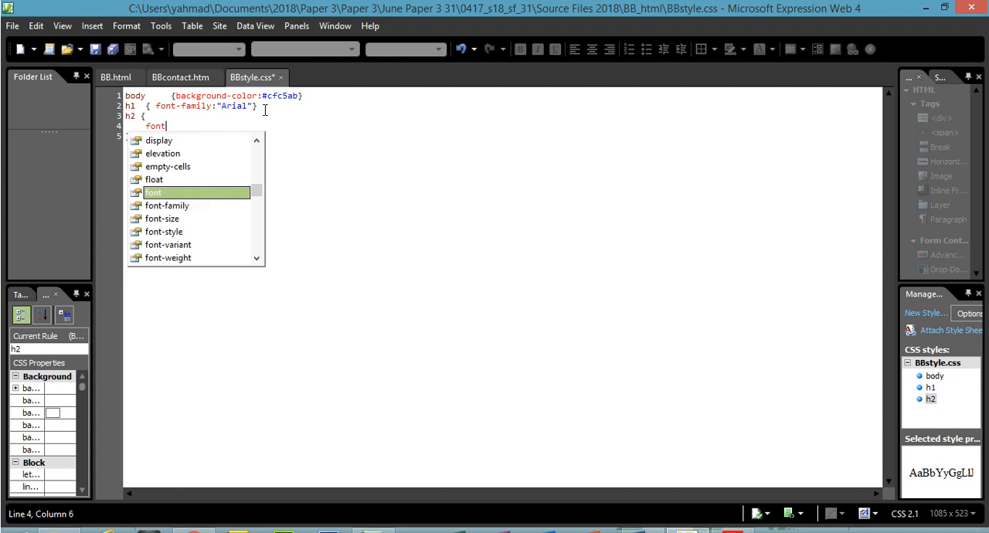
pyautogui.doubleClick(170, 205)
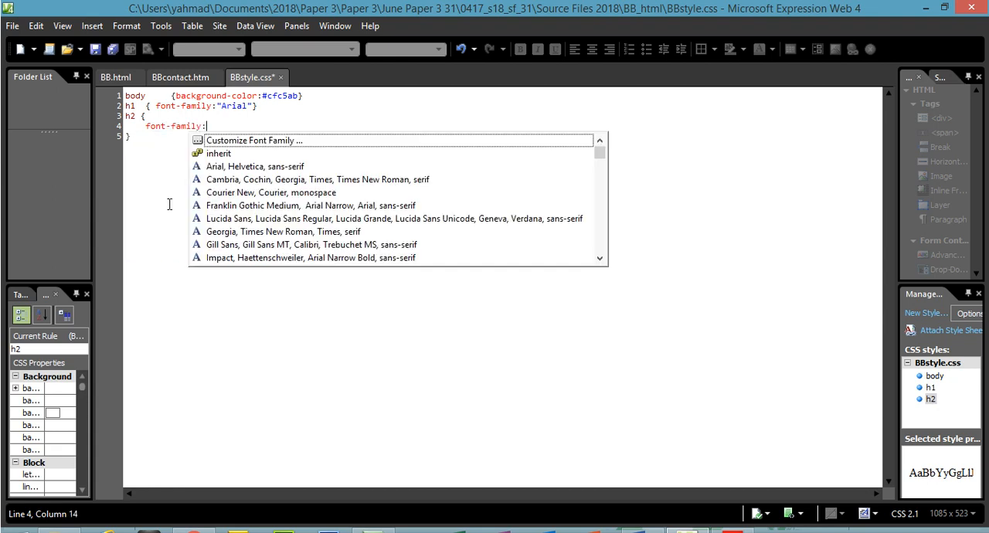
pyautogui.doubleClick(254, 167)
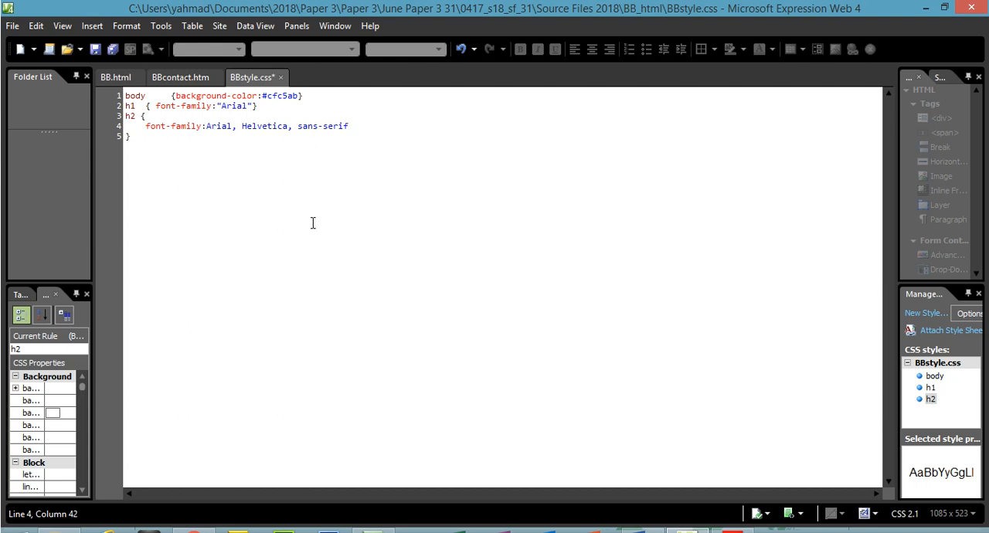
pyautogui.write(';)')
pyautogui.moveTo(146, 145); pyautogui.dragTo(121, 116)
pyautogui.press('Delete')
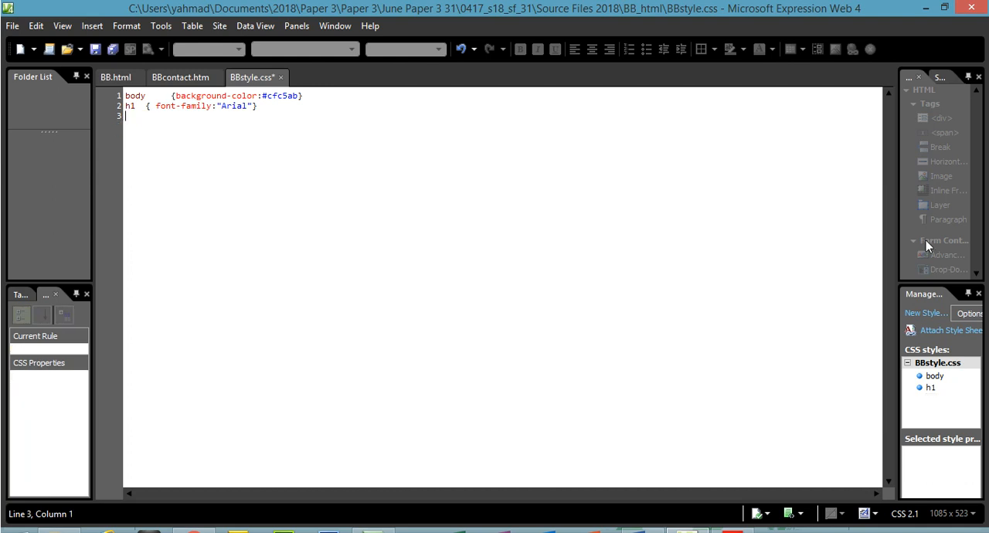
# - Undock Manage Styles over the editor and open the h1 style of BBstyle.css for modification
pyautogui.moveTo(897, 241); pyautogui.dragTo(670, 116)
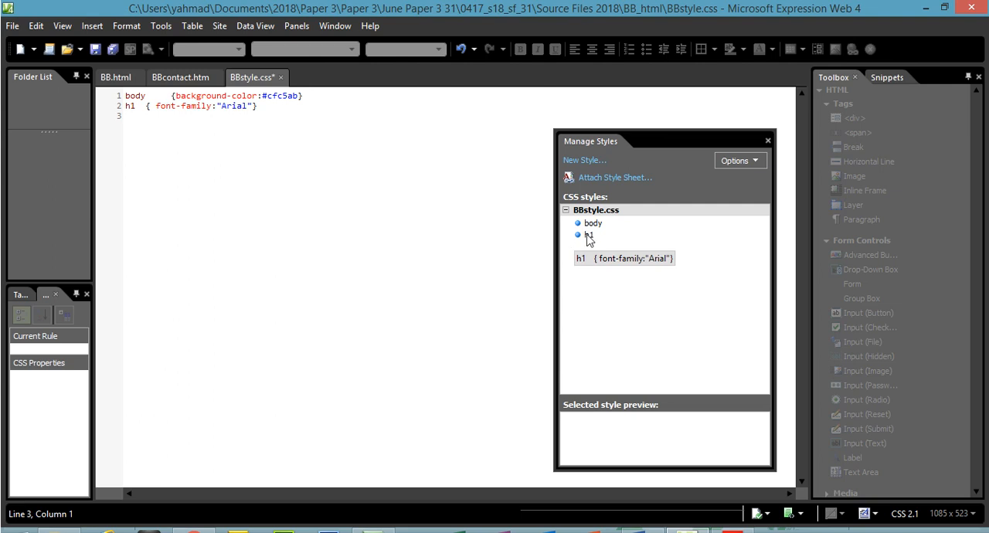
pyautogui.click(590, 238)
pyautogui.rightClick(589, 236)
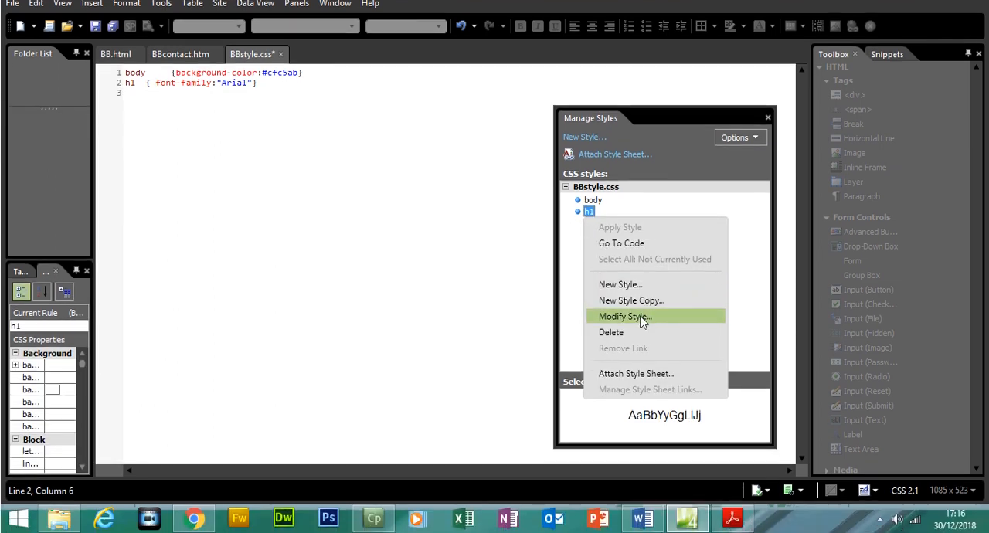
pyautogui.click(640, 340)
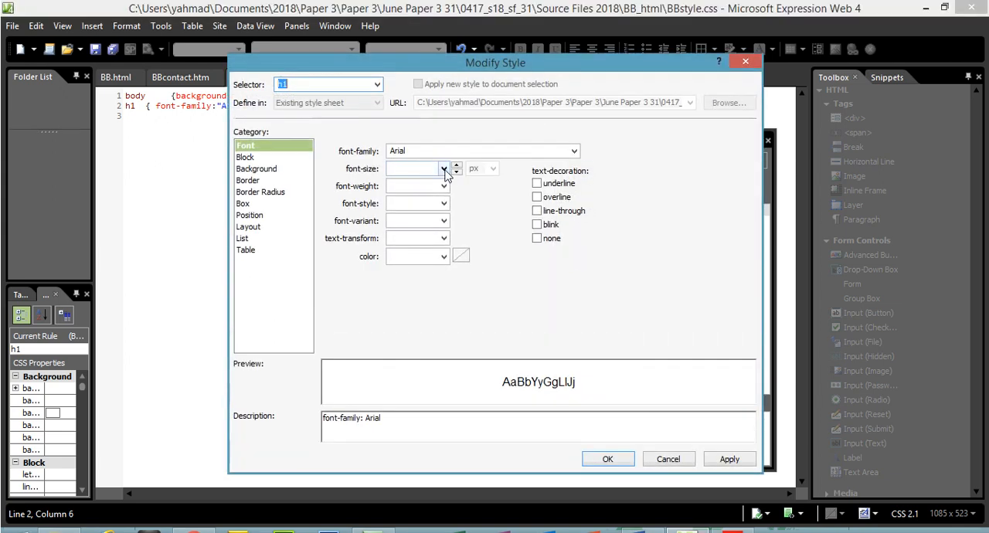
# - Set the h1 style's font size to 15 px, its weight to bold and its font style to italic
pyautogui.click(444, 170)
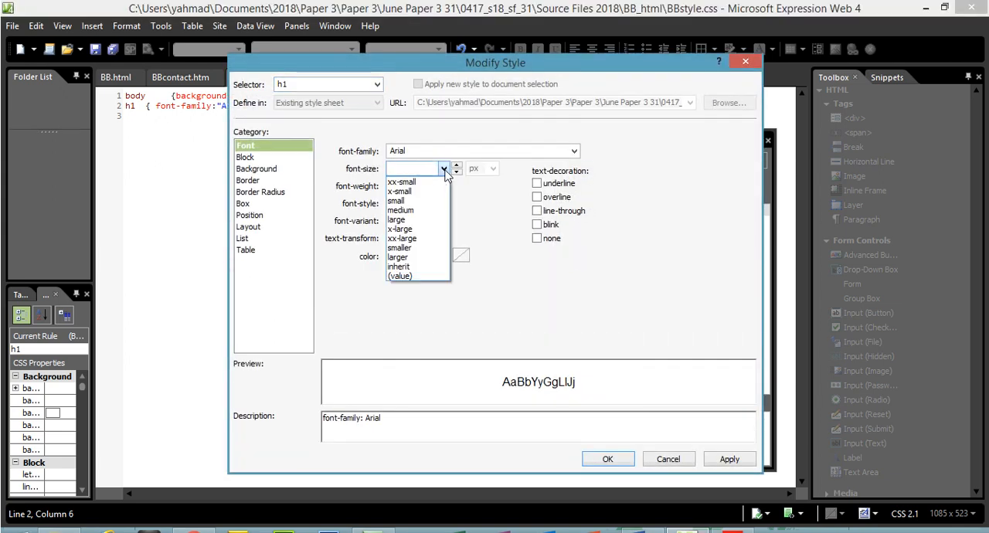
pyautogui.click(442, 168)
pyautogui.write('15')
pyautogui.click(493, 168)
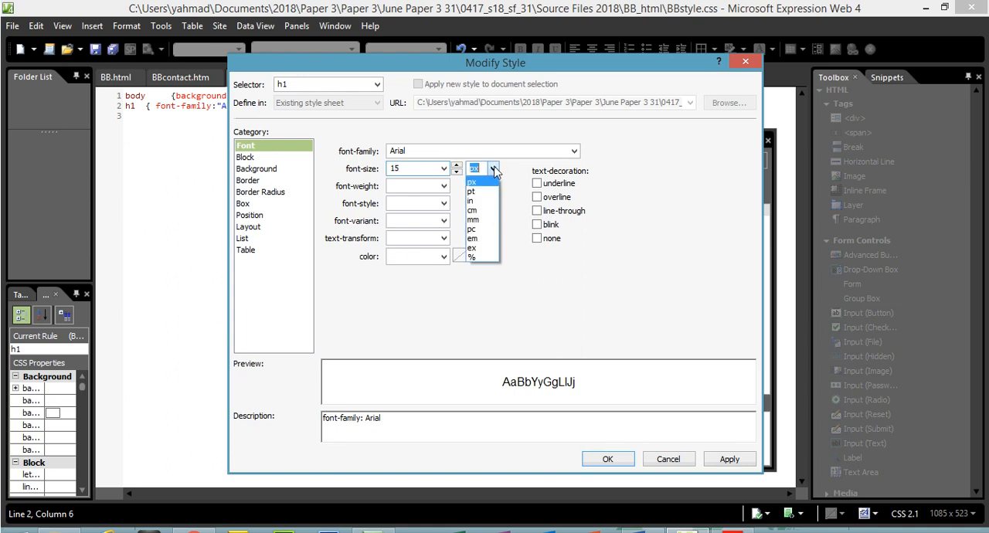
pyautogui.click(492, 183)
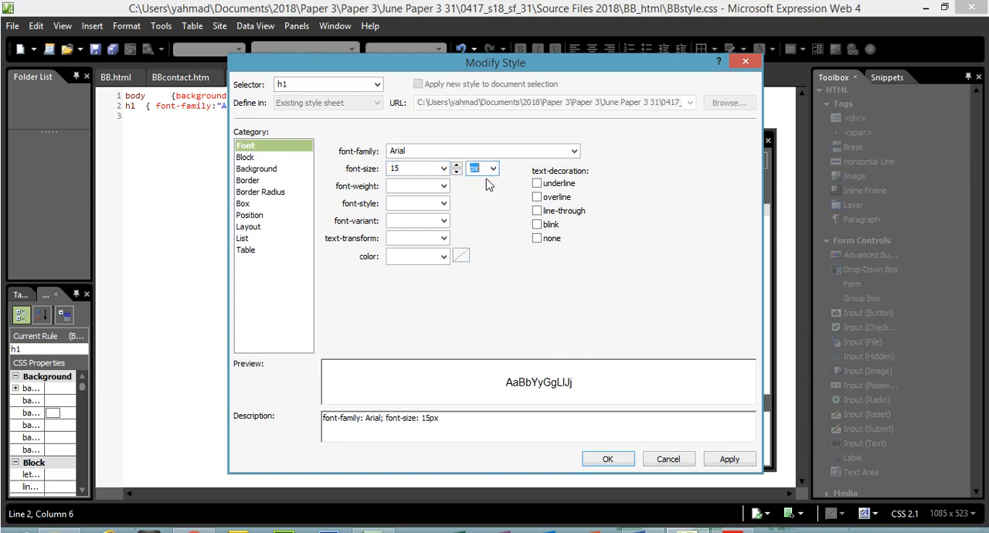
pyautogui.click(443, 191)
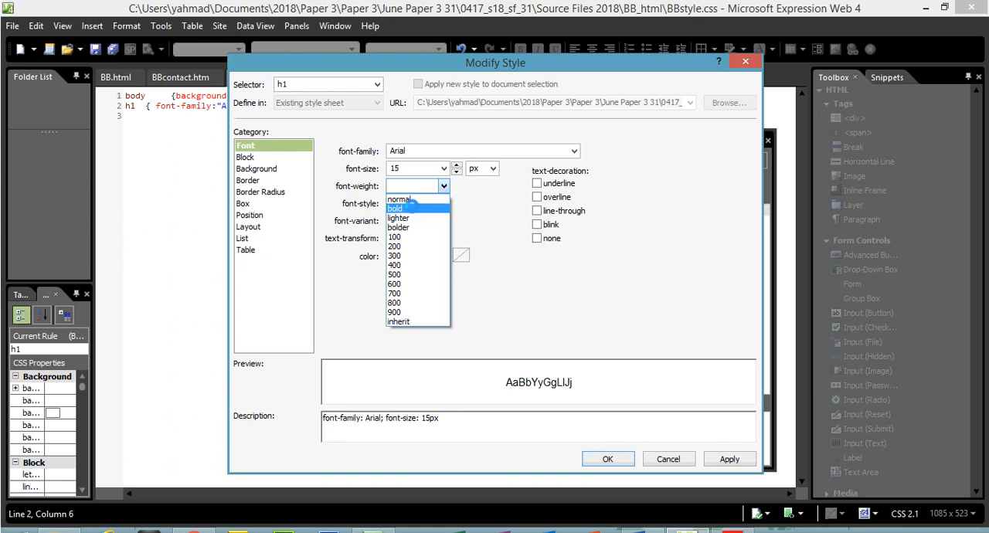
pyautogui.click(413, 205)
pyautogui.click(444, 204)
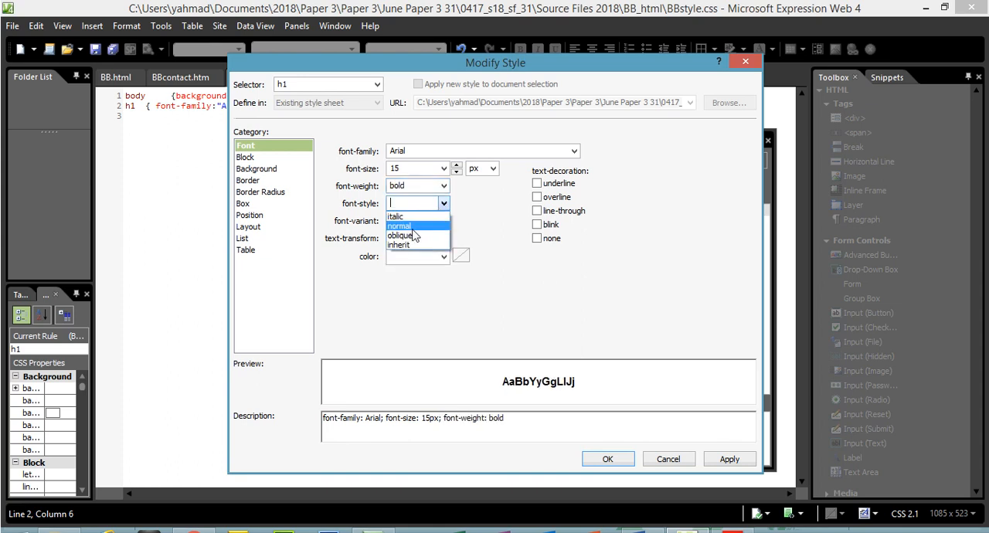
pyautogui.click(411, 230)
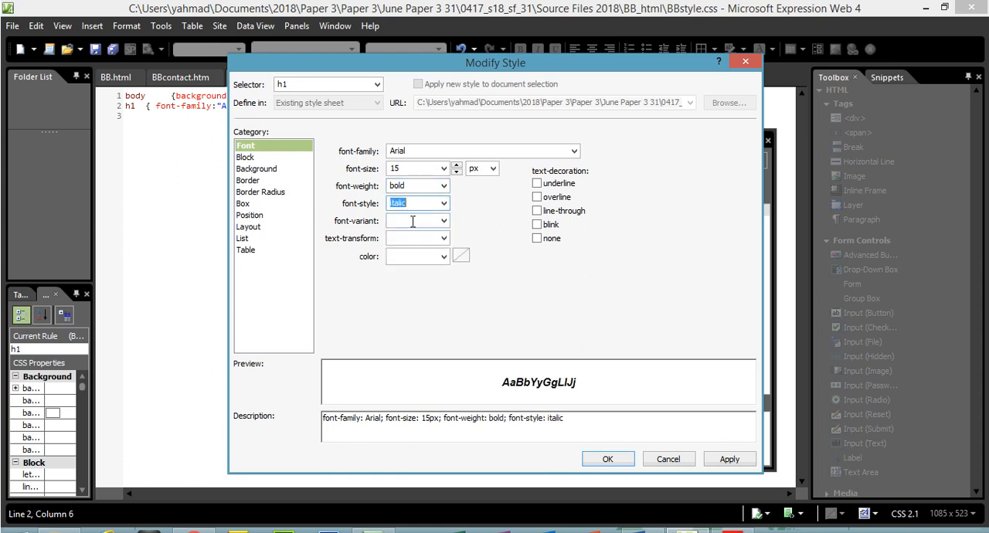
# - Try #FF0000 as the h1 style's colour, apply the style changes and undo them in the stylesheet
pyautogui.click(444, 257)
pyautogui.click(464, 290)
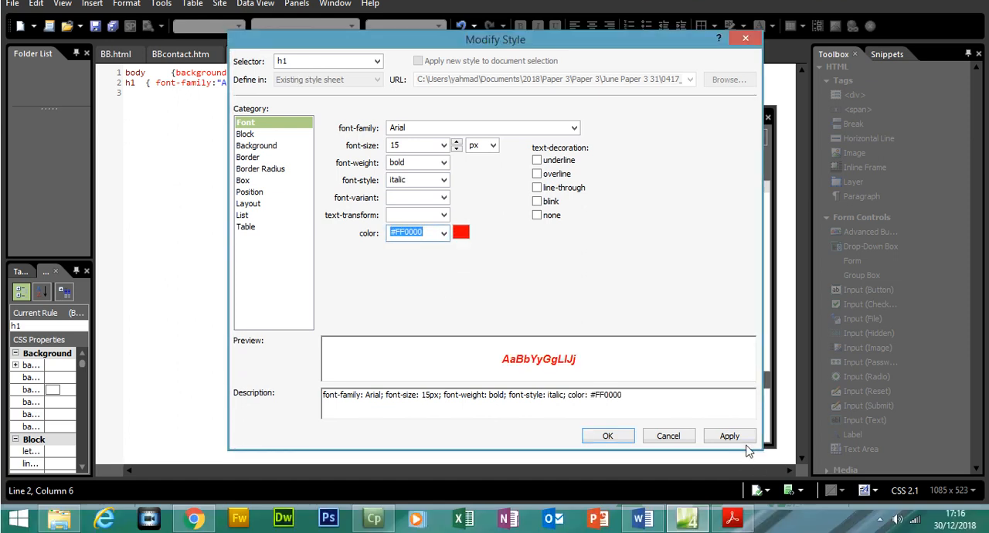
pyautogui.click(732, 460)
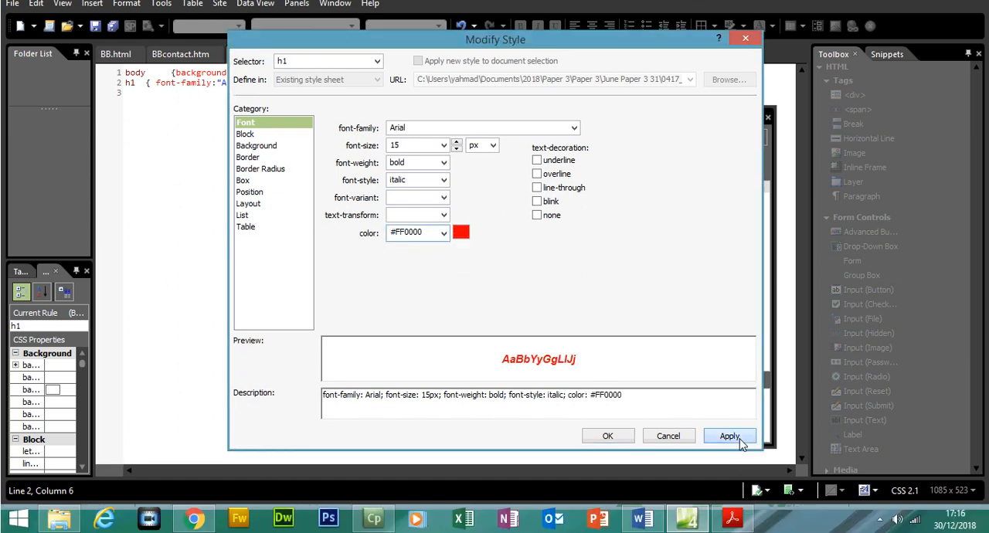
pyautogui.click(608, 436)
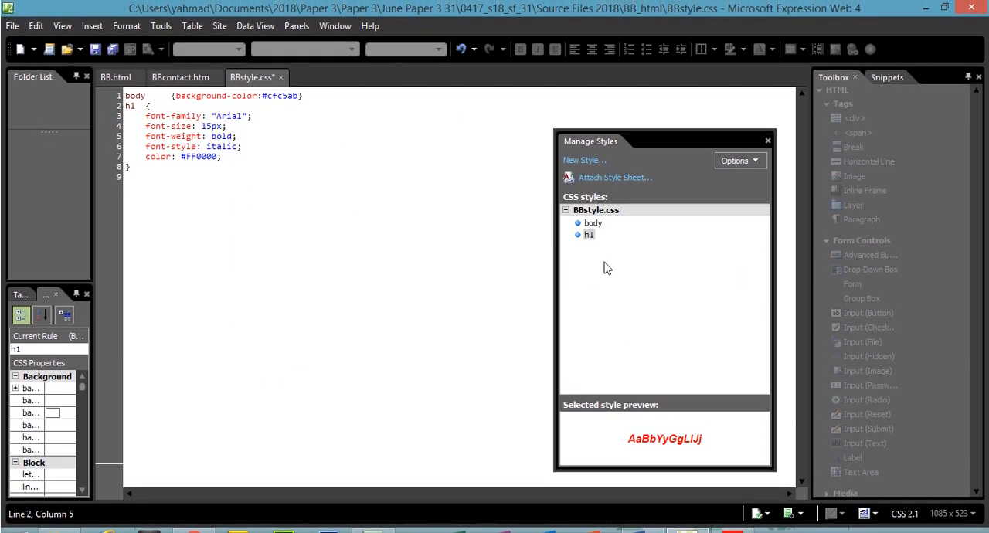
pyautogui.hotkey('ctrl', 'z')
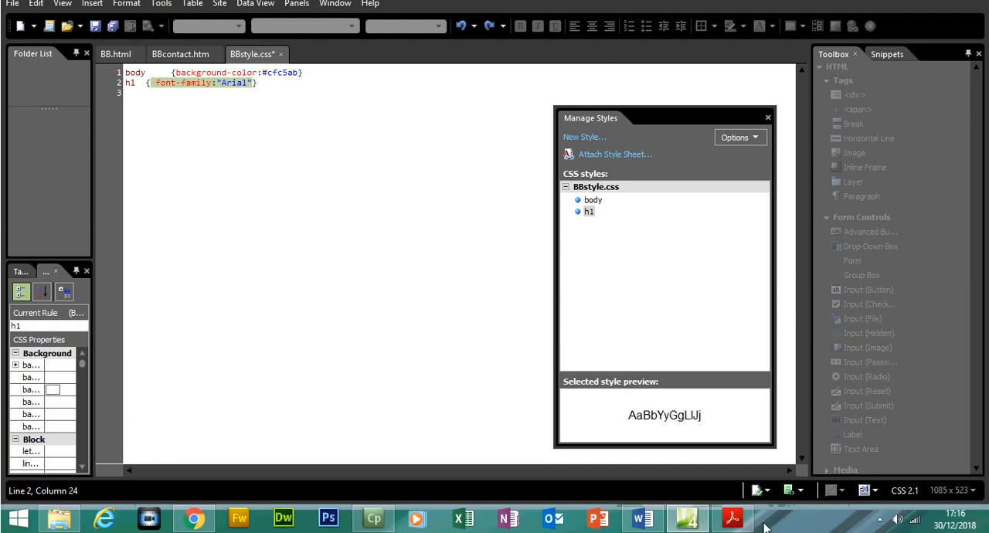
# - Read task 12's font and fallback requirements for styles h1, h2 and h3 in the exam PDF and return to Expression Web
pyautogui.click(738, 524)
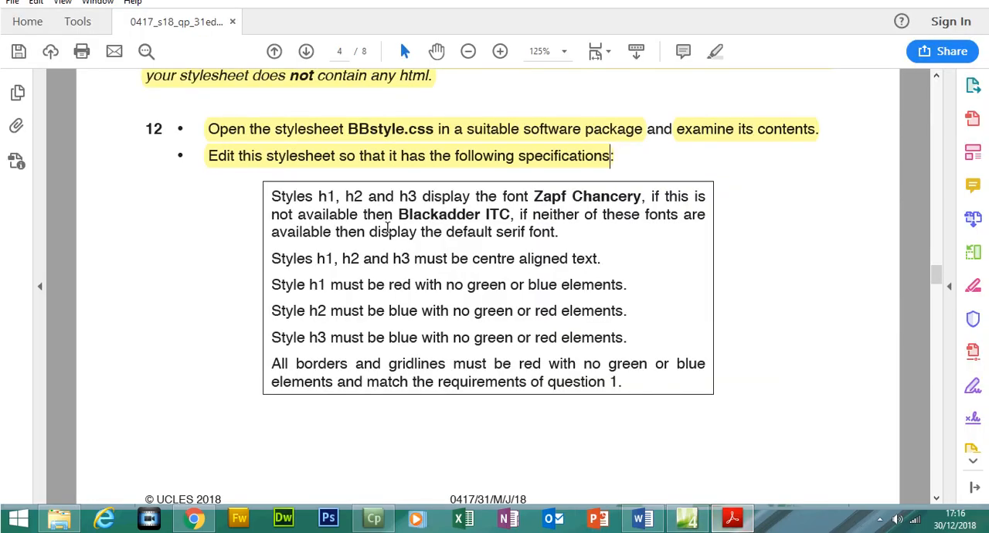
pyautogui.moveTo(321, 220); pyautogui.dragTo(408, 221)
pyautogui.moveTo(535, 221); pyautogui.dragTo(643, 222)
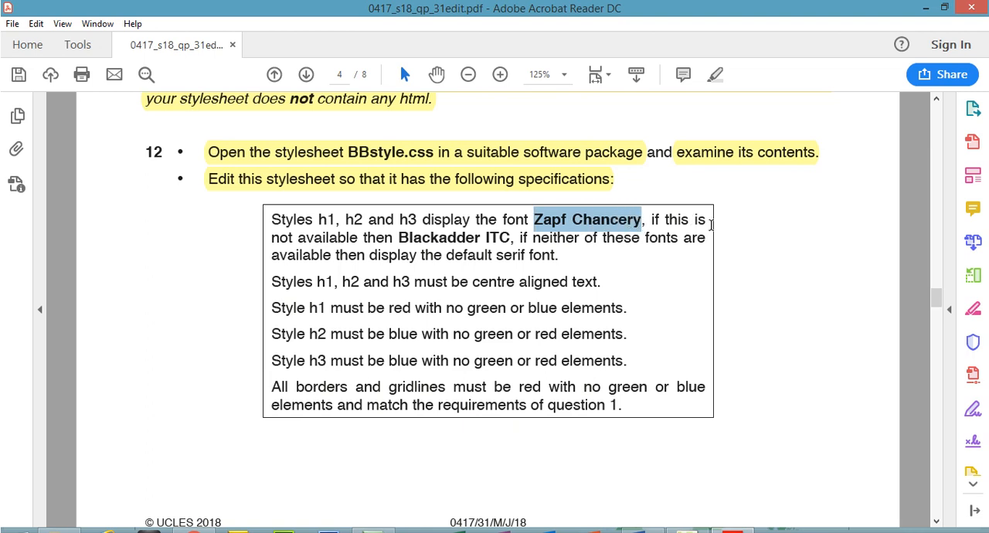
pyautogui.moveTo(400, 237); pyautogui.dragTo(643, 220)
pyautogui.click(421, 235)
pyautogui.moveTo(422, 235); pyautogui.dragTo(562, 255)
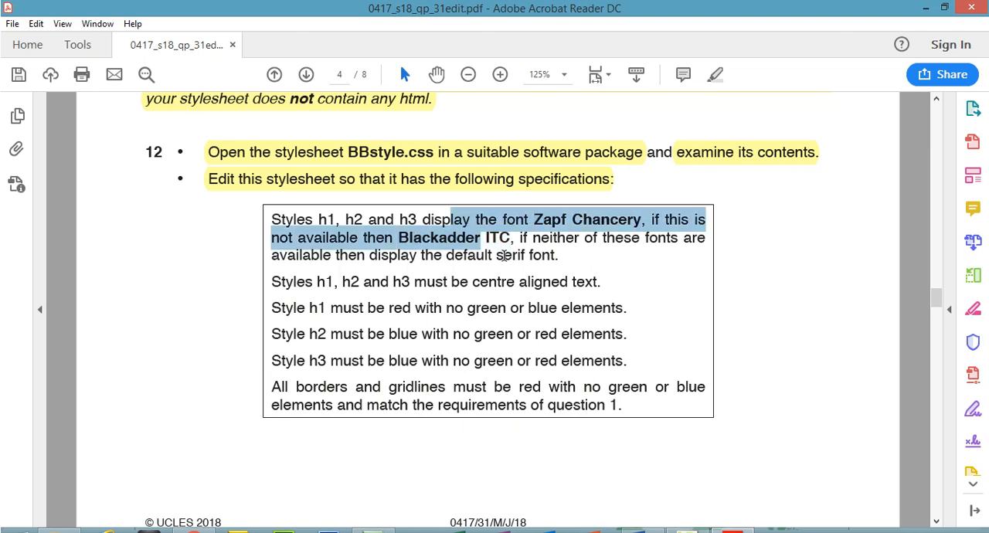
pyautogui.moveTo(497, 256); pyautogui.dragTo(555, 256)
pyautogui.click(742, 519)
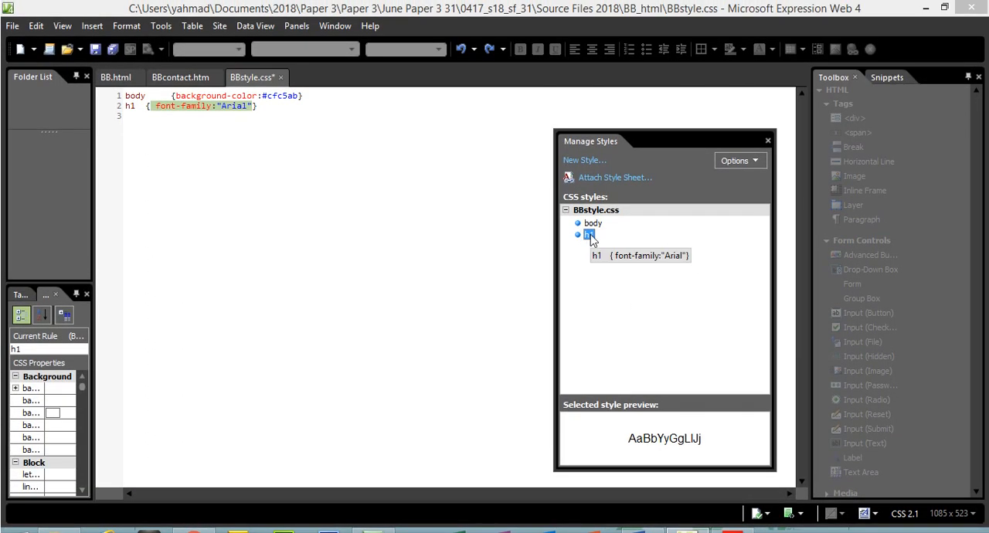
# - Open the h1 style for modification and replace its font family with Zapf Chancery, copied from task 12 in the PDF
pyautogui.rightClick(591, 240)
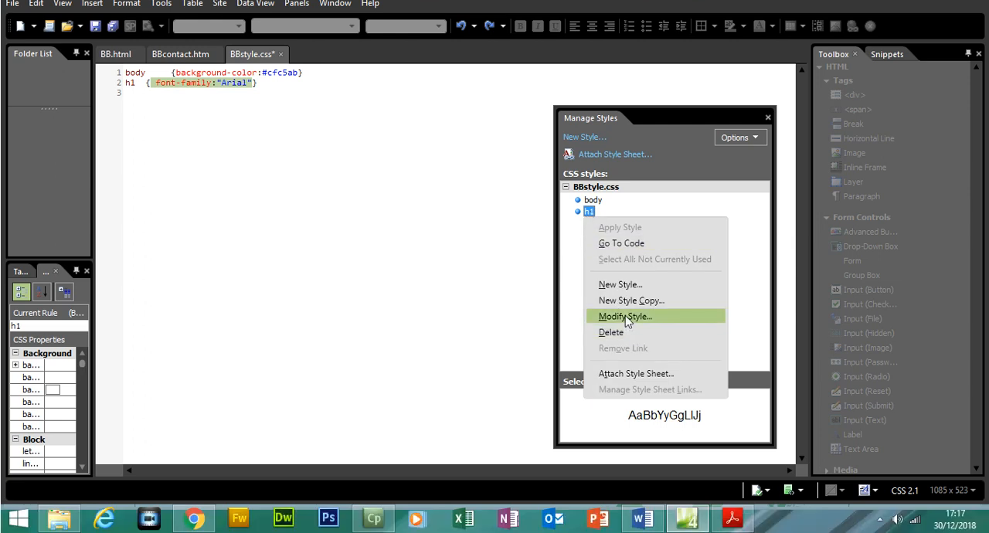
pyautogui.click(625, 317)
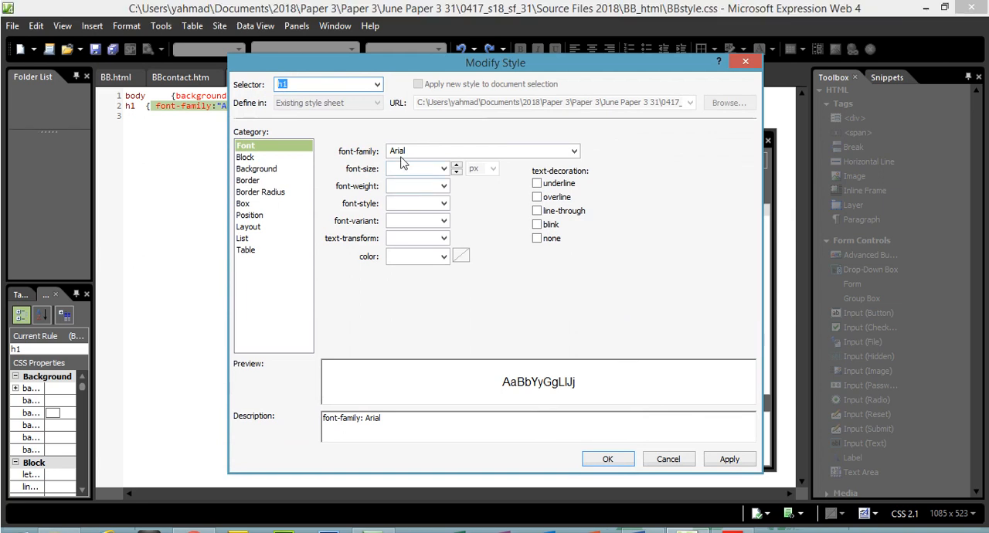
pyautogui.click(392, 126)
pyautogui.press('BackSpace')
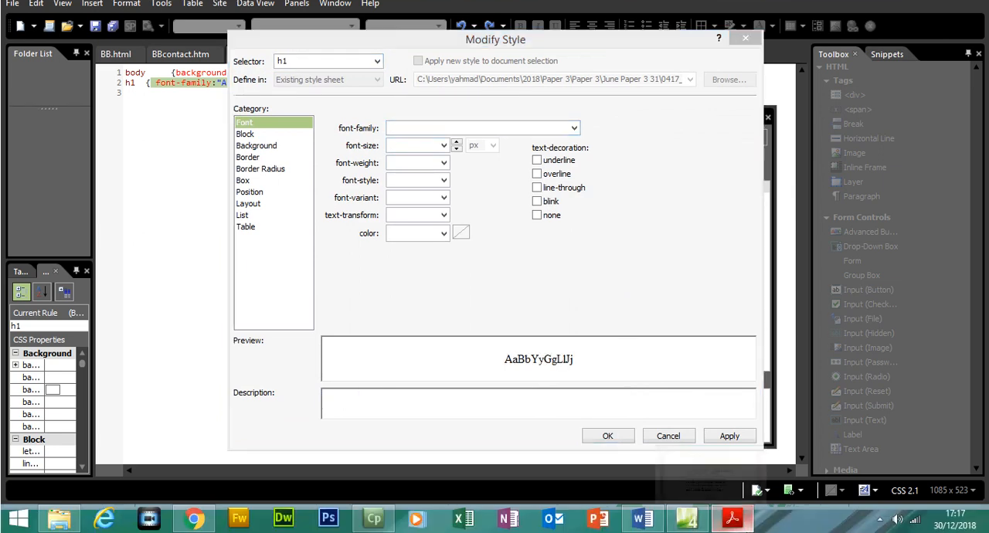
pyautogui.click(732, 517)
pyautogui.moveTo(534, 196); pyautogui.dragTo(640, 199)
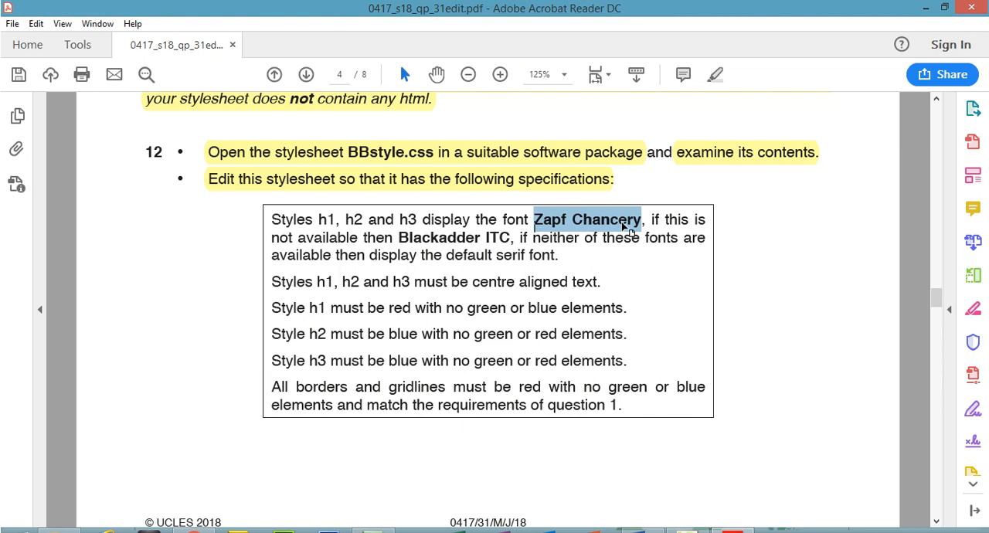
pyautogui.rightClick(631, 231)
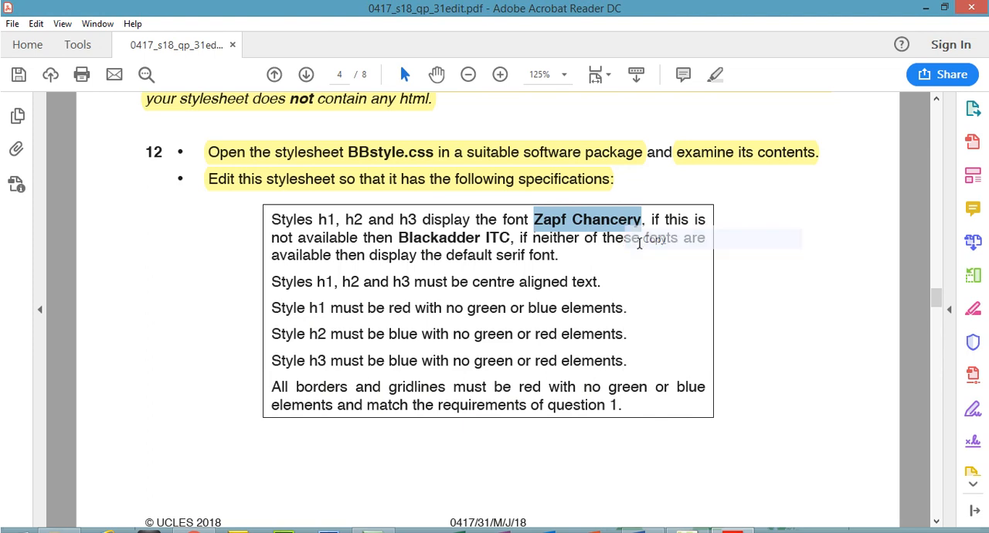
pyautogui.click(645, 245)
pyautogui.click(732, 517)
pyautogui.hotkey('ctrl', 'v')
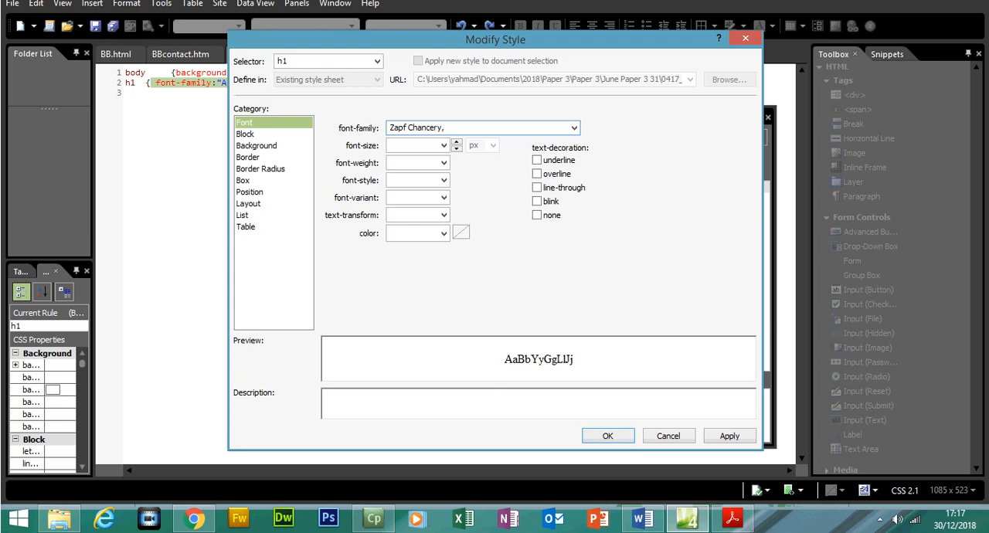
# - Copy Blackadder ITC from the PDF and add it after Zapf Chancery in the h1 style's font family
pyautogui.click(732, 517)
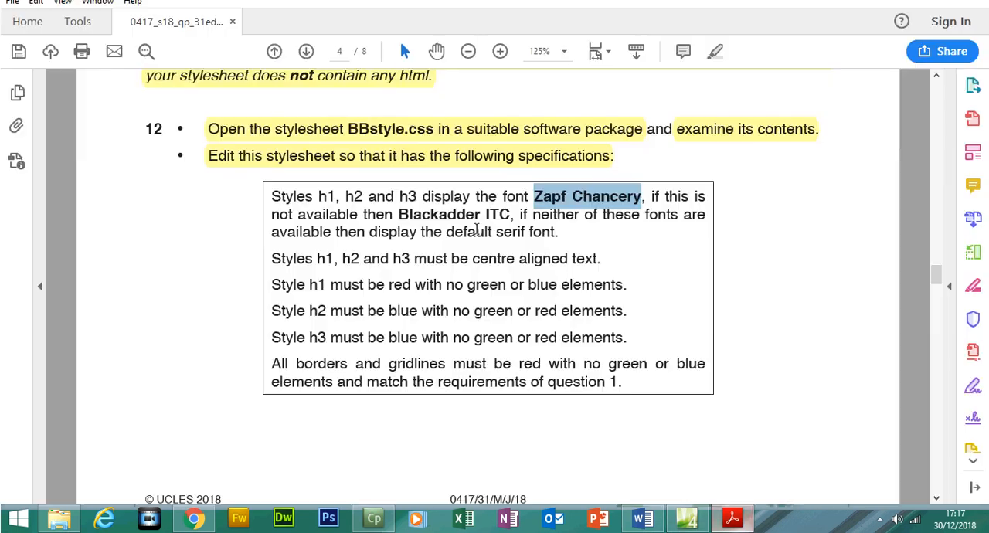
pyautogui.moveTo(400, 215); pyautogui.dragTo(508, 218)
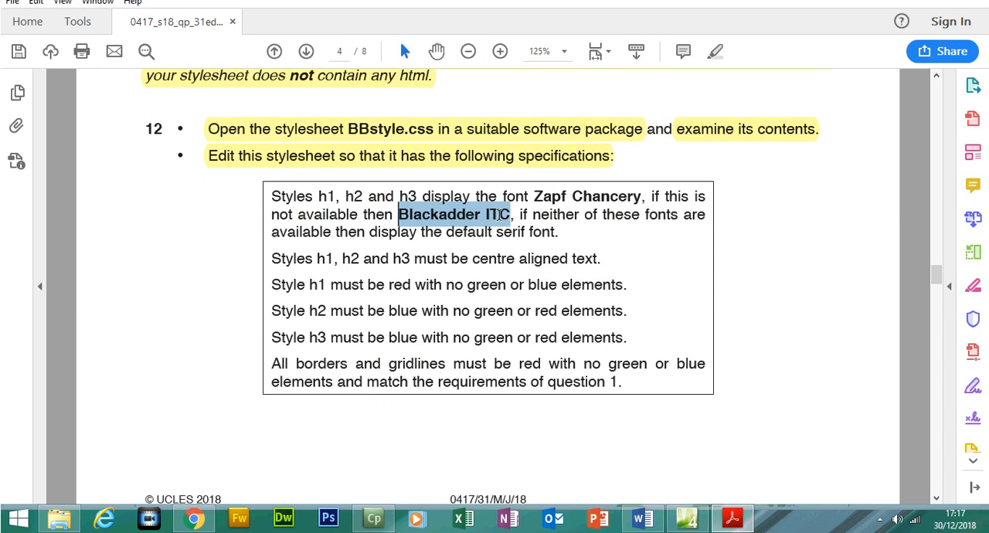
pyautogui.rightClick(504, 220)
pyautogui.click(518, 232)
pyautogui.click(732, 519)
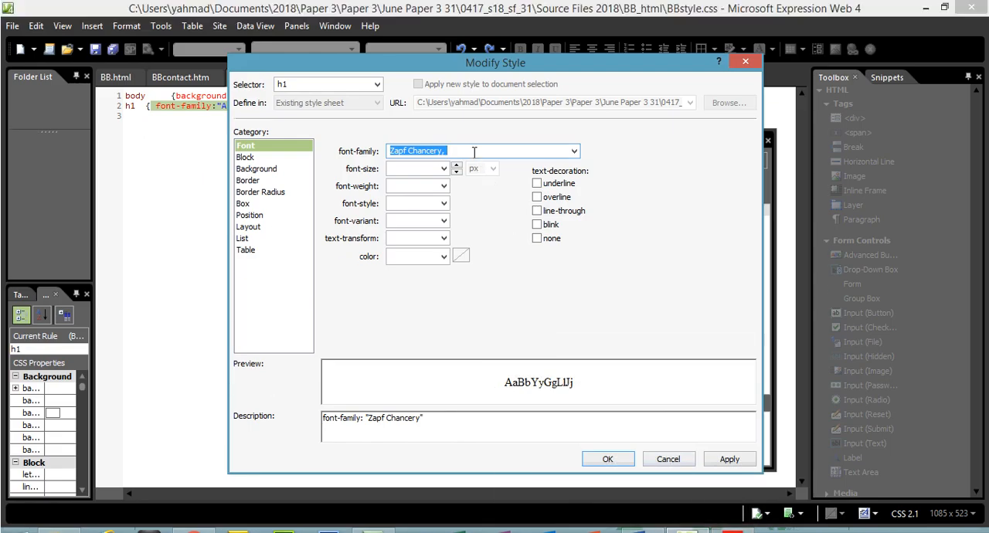
pyautogui.click(474, 151)
pyautogui.hotkey('ctrl', 'v')
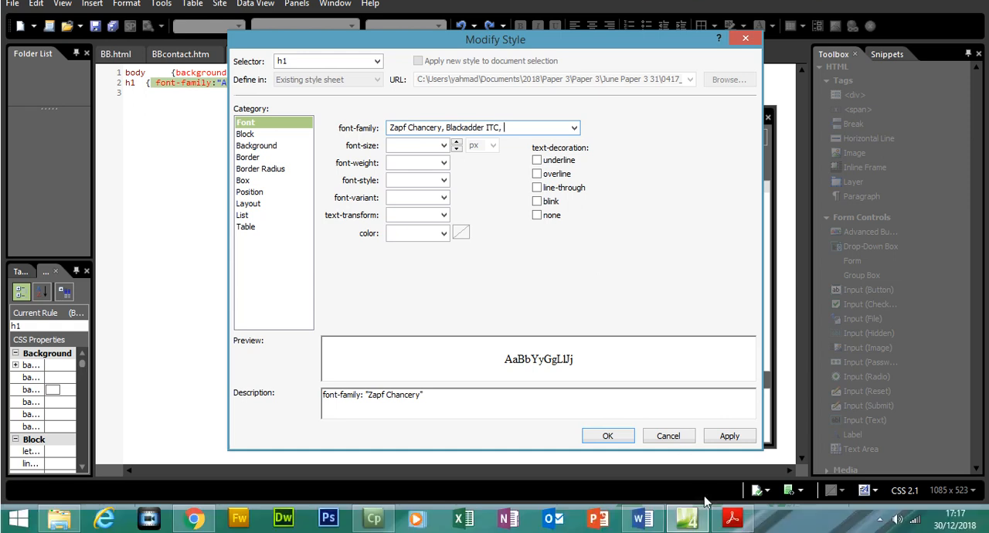
# - Copy serif from the PDF, add it as the last fallback in the h1 font family, and apply the style changes
pyautogui.click(732, 520)
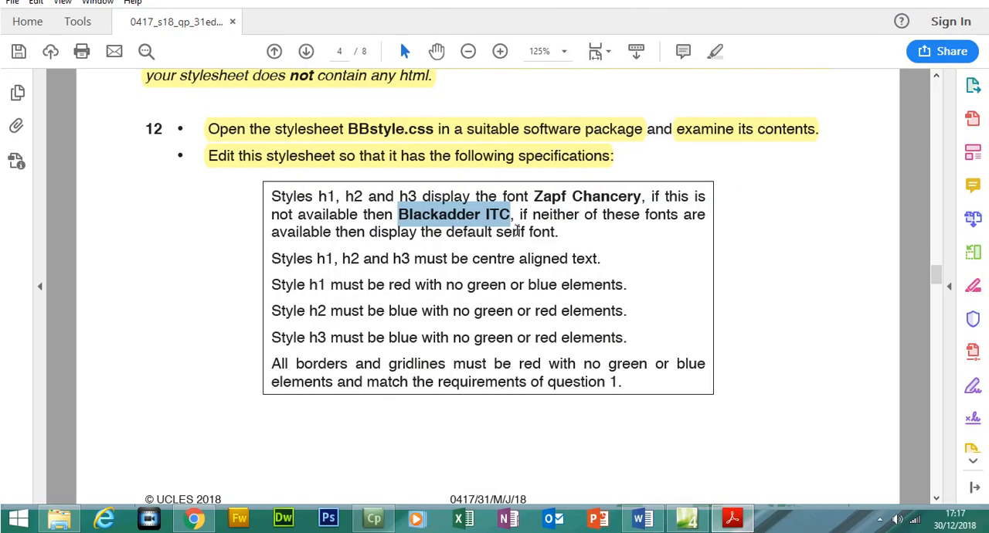
pyautogui.moveTo(497, 232); pyautogui.dragTo(529, 232)
pyautogui.rightClick(521, 235)
pyautogui.click(545, 248)
pyautogui.hotkey('alt', 'Tab')
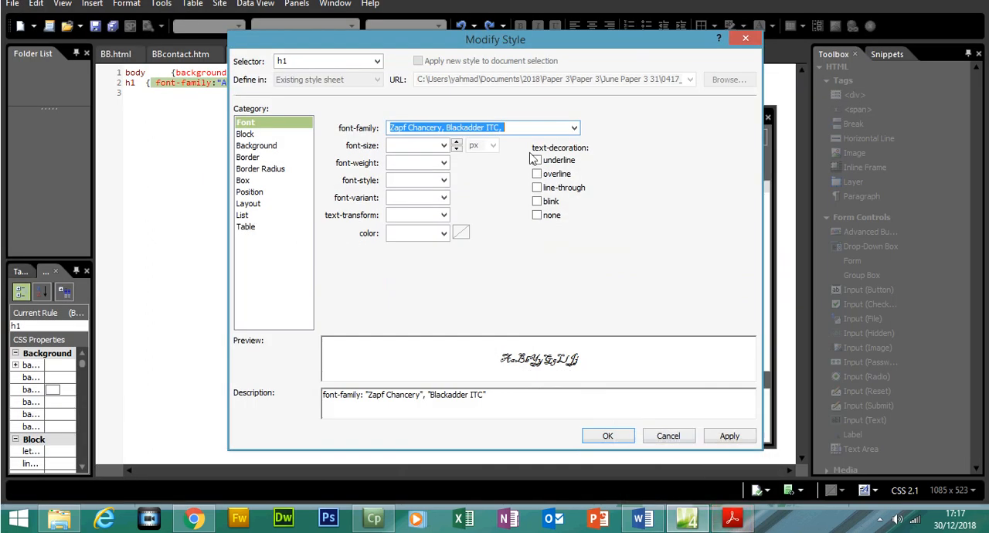
pyautogui.click(534, 155)
pyautogui.hotkey('ctrl', 'v')
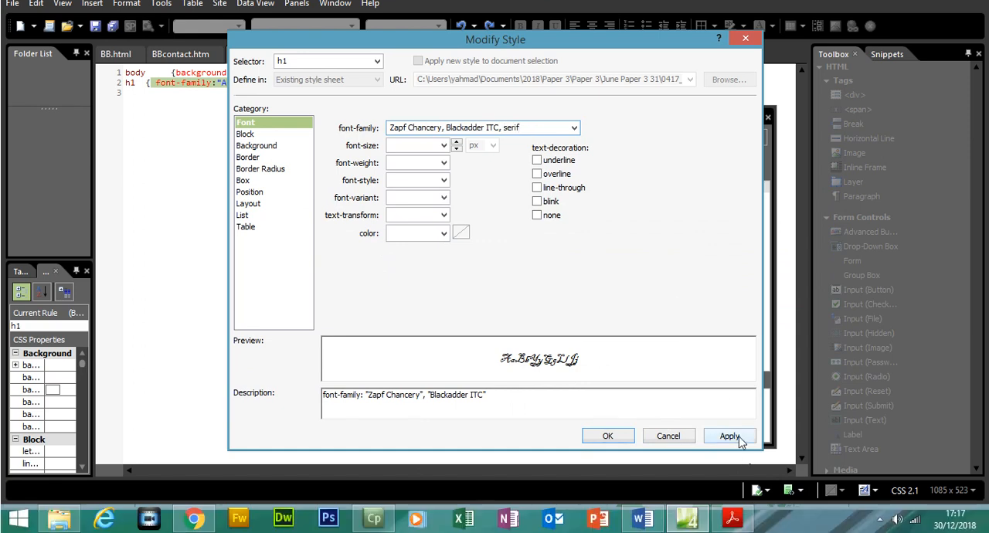
pyautogui.click(730, 436)
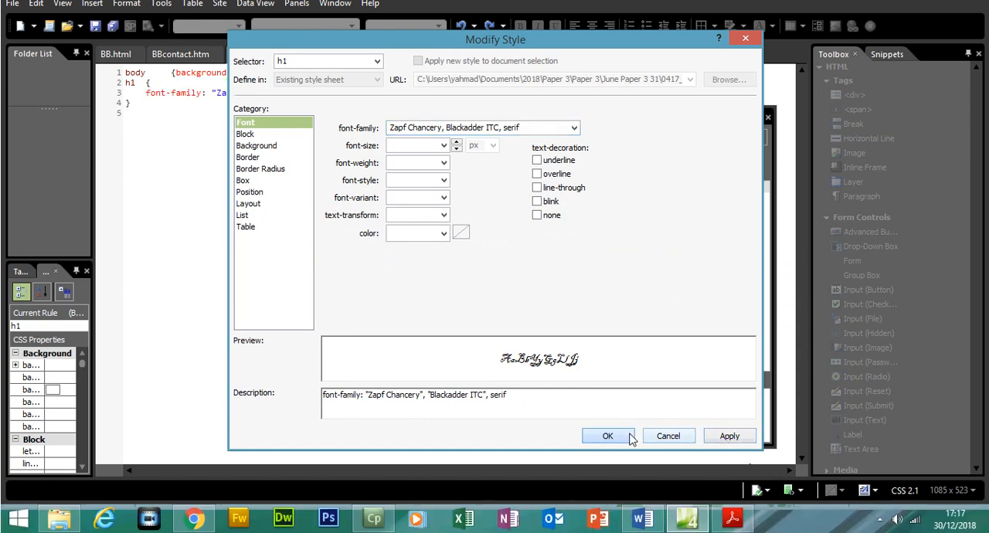
pyautogui.click(630, 438)
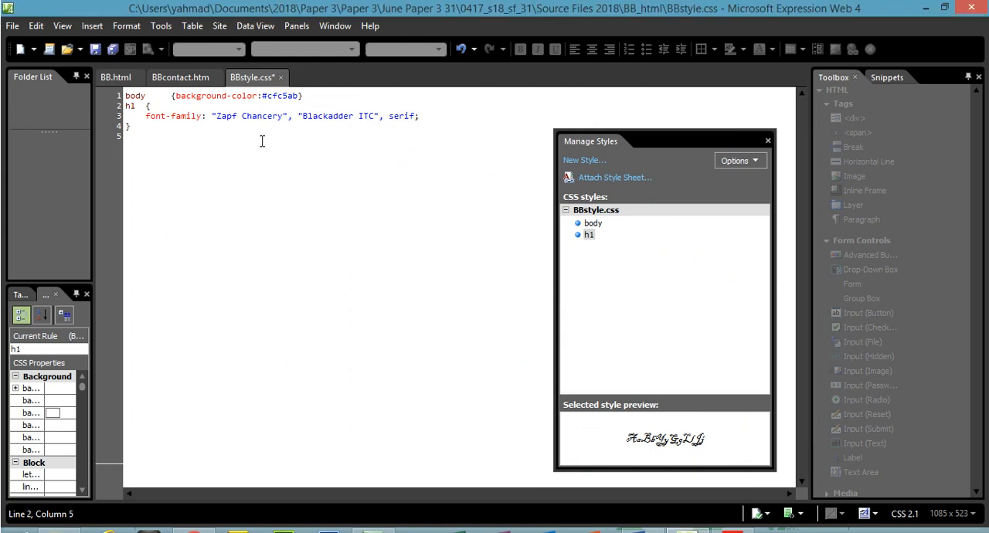
# - Check the h1 font list against the PDF and extend the rule's selector to h1, h2, h3
pyautogui.moveTo(217, 119); pyautogui.dragTo(413, 118)
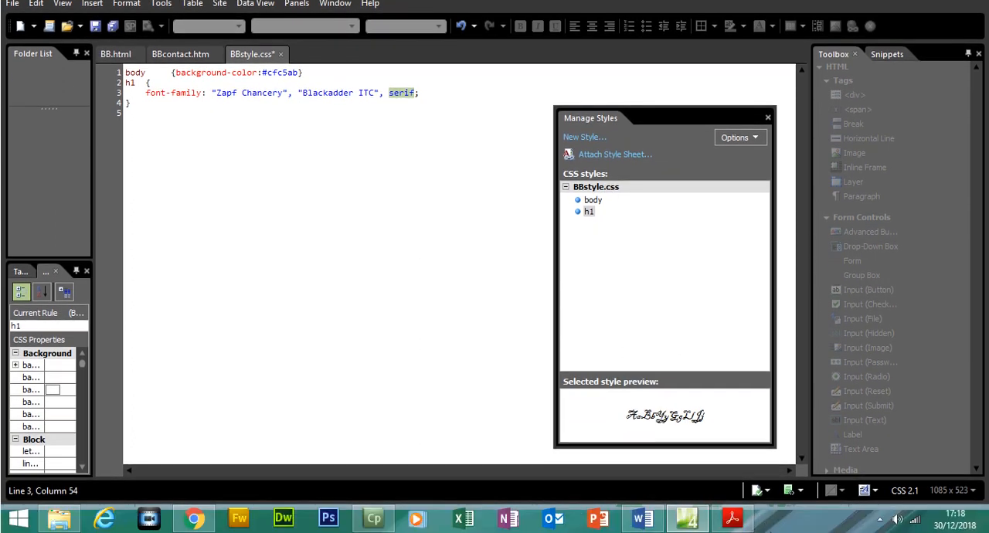
pyautogui.click(733, 518)
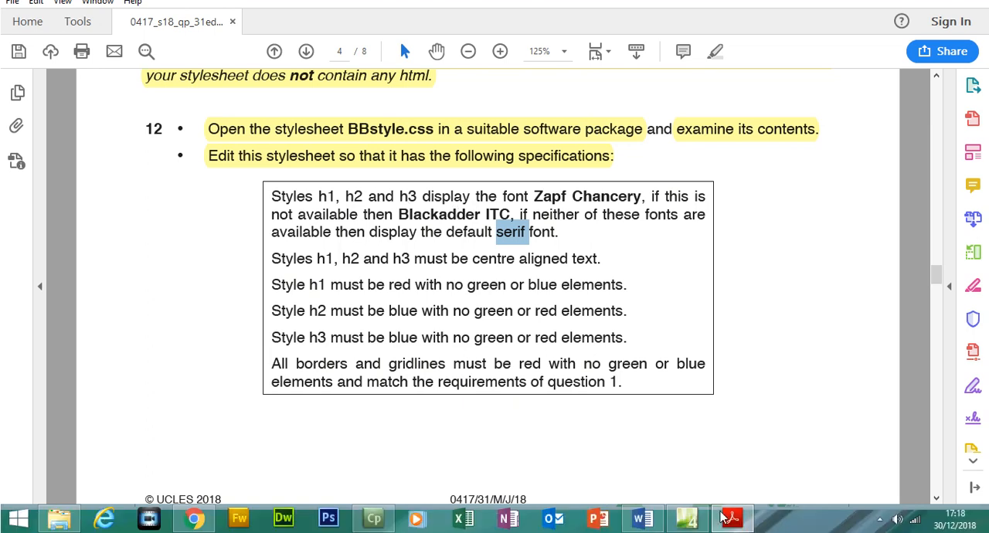
pyautogui.click(732, 518)
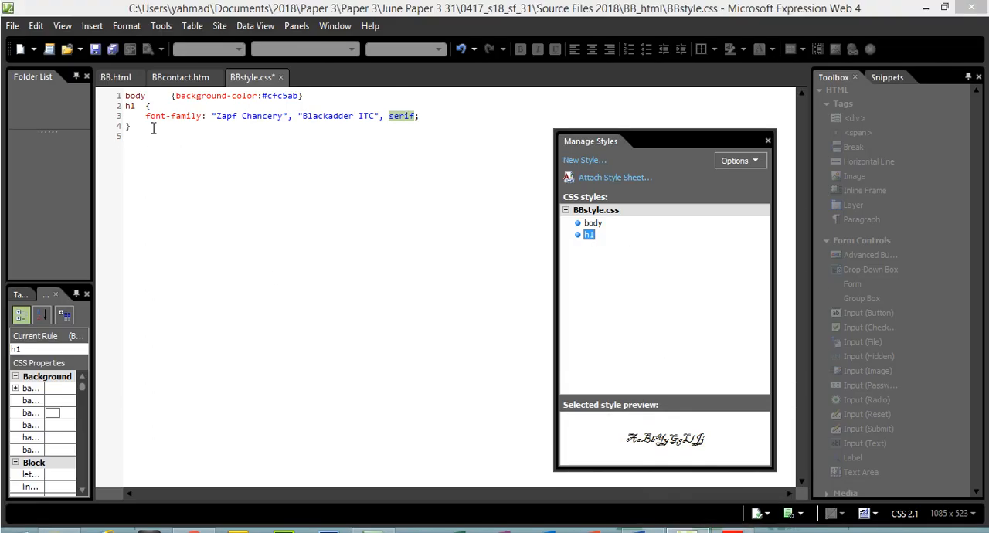
pyautogui.moveTo(152, 129); pyautogui.dragTo(134, 112)
pyautogui.click(137, 107)
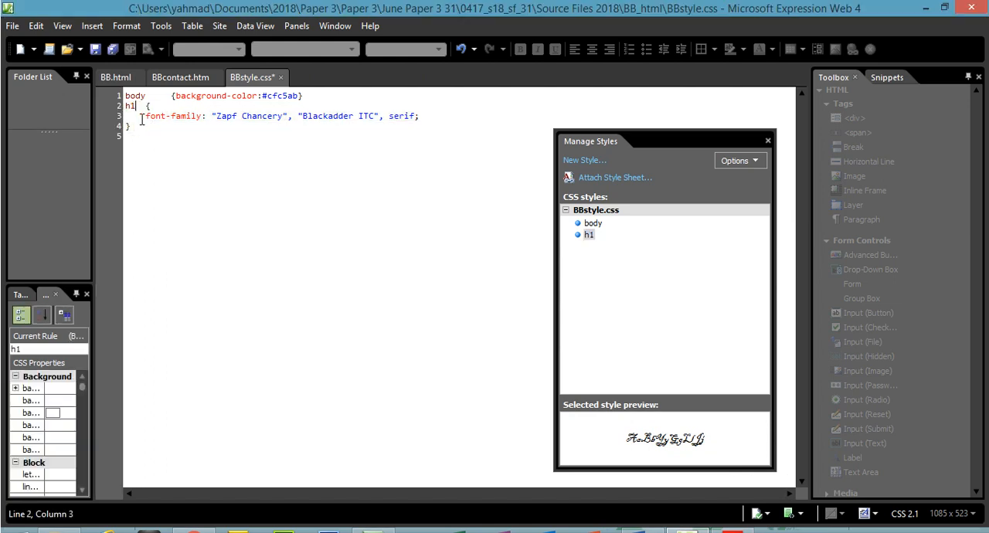
pyautogui.write(', h')
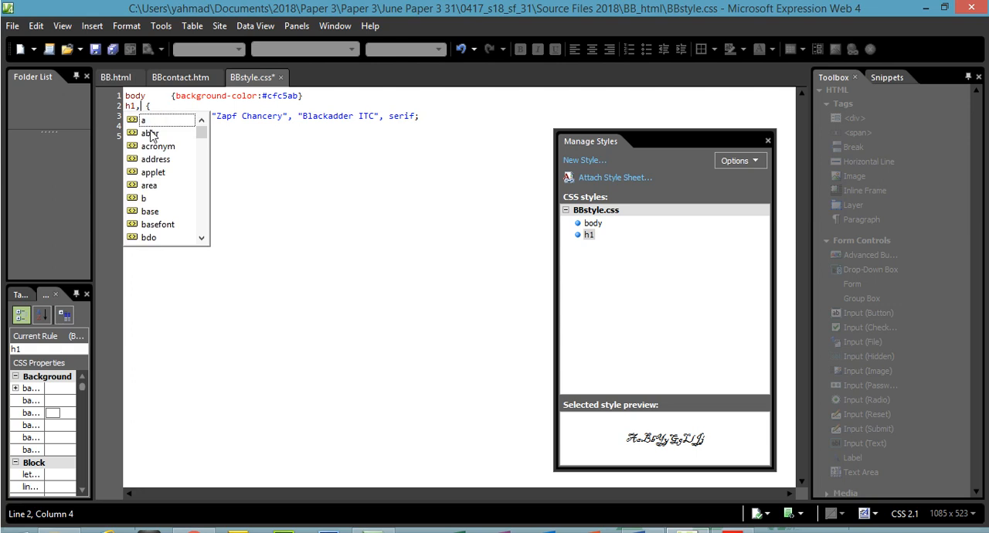
pyautogui.write('2, h')
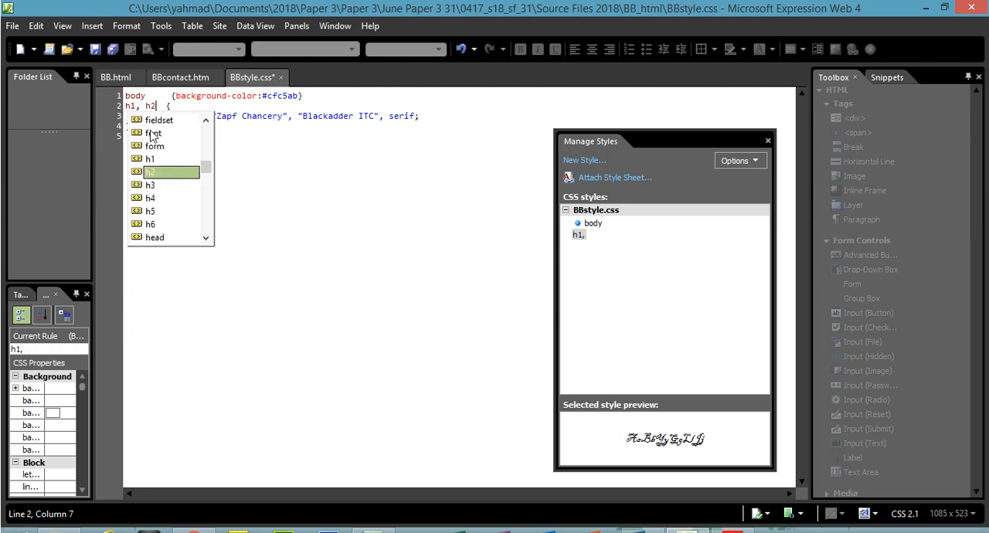
pyautogui.write('3')
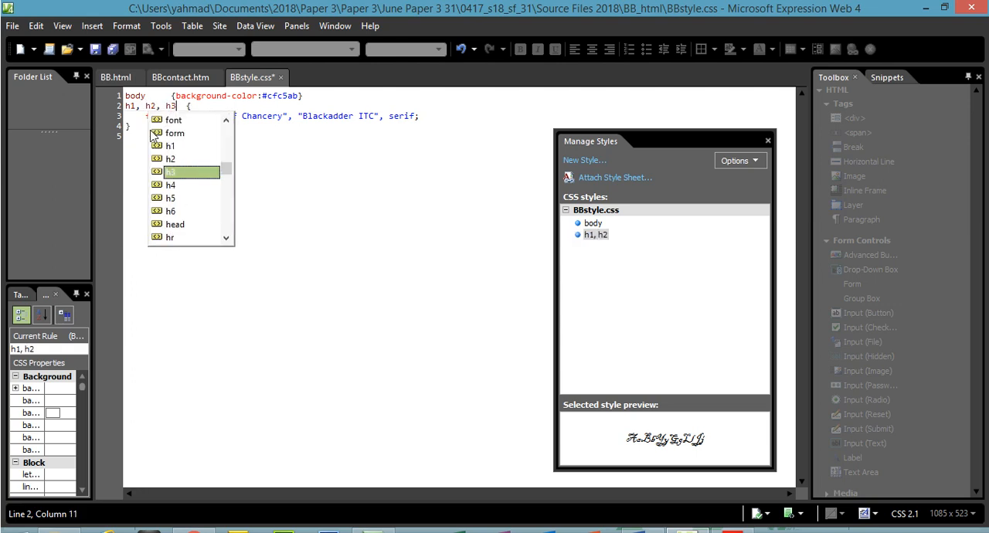
pyautogui.click(312, 193)
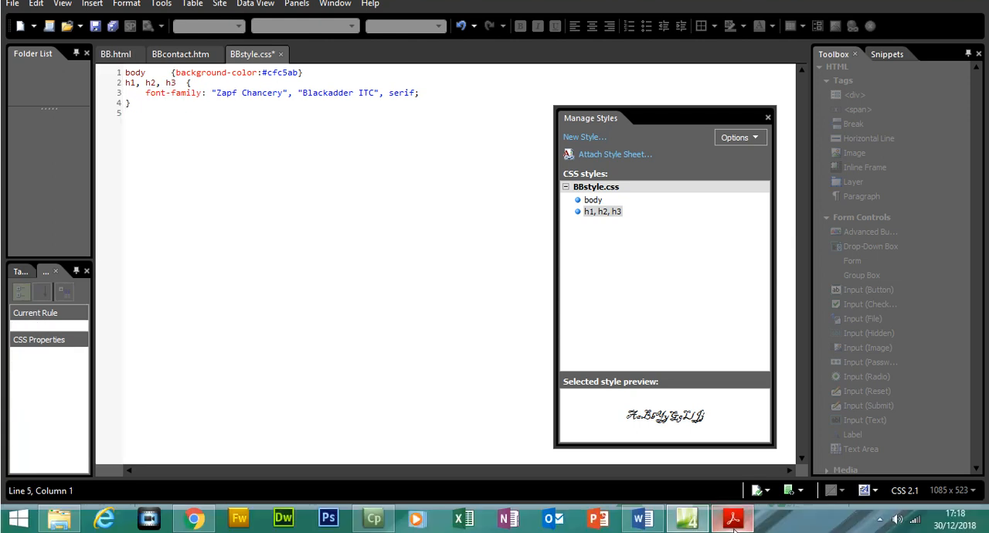
# - Highlight the font and centre-alignment requirements for h1, h2 and h3 in the PDF and return to Expression Web
pyautogui.click(733, 519)
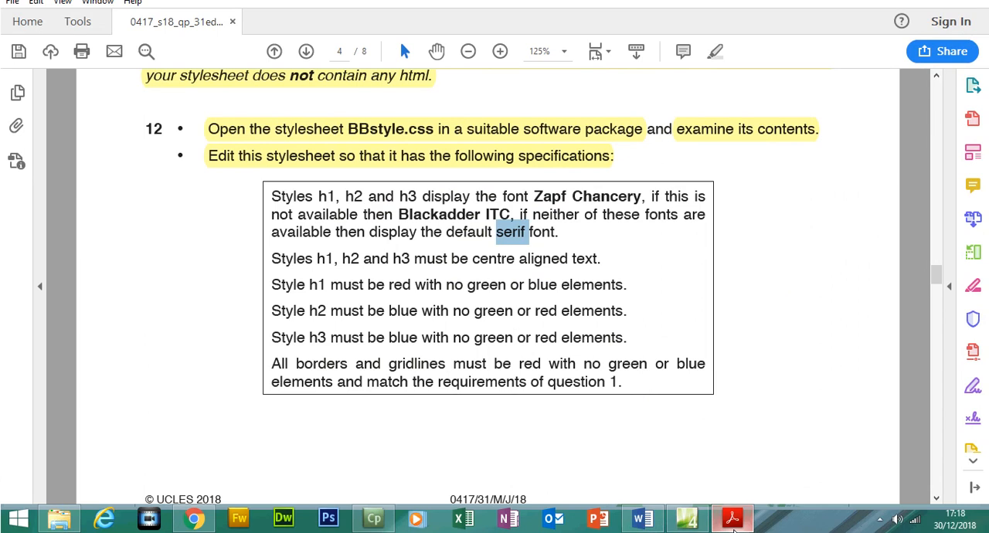
pyautogui.moveTo(559, 232); pyautogui.dragTo(271, 208)
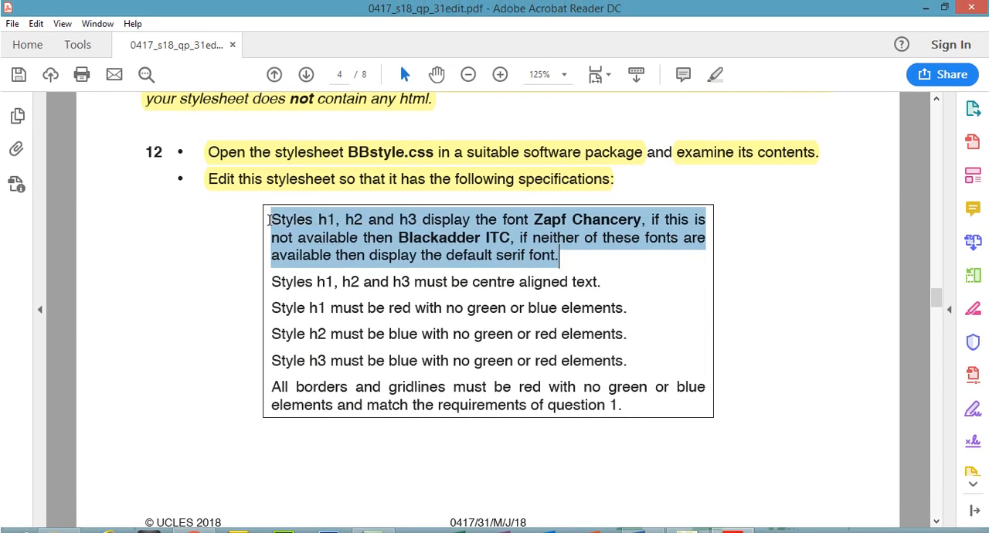
pyautogui.click(715, 74)
pyautogui.moveTo(272, 276); pyautogui.dragTo(601, 268)
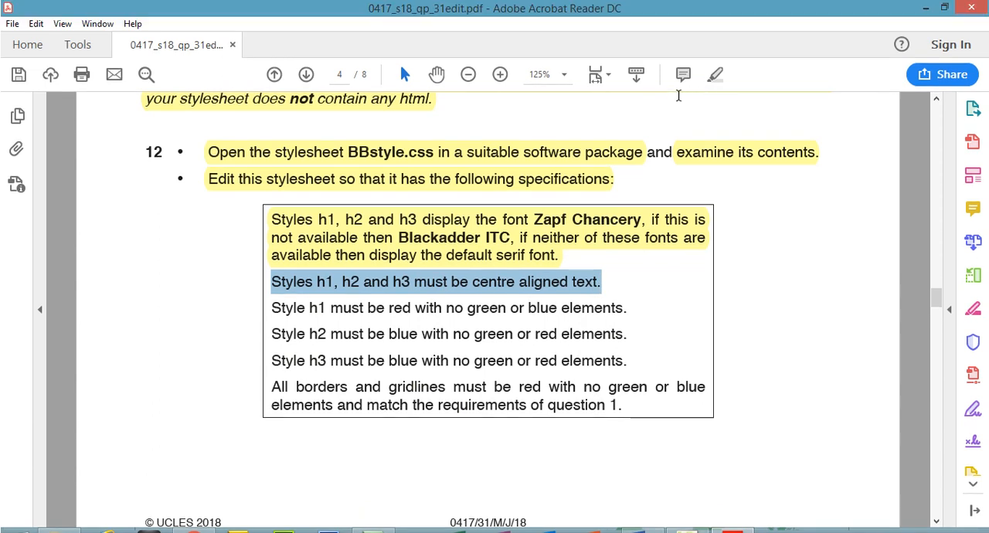
pyautogui.click(714, 56)
pyautogui.click(689, 521)
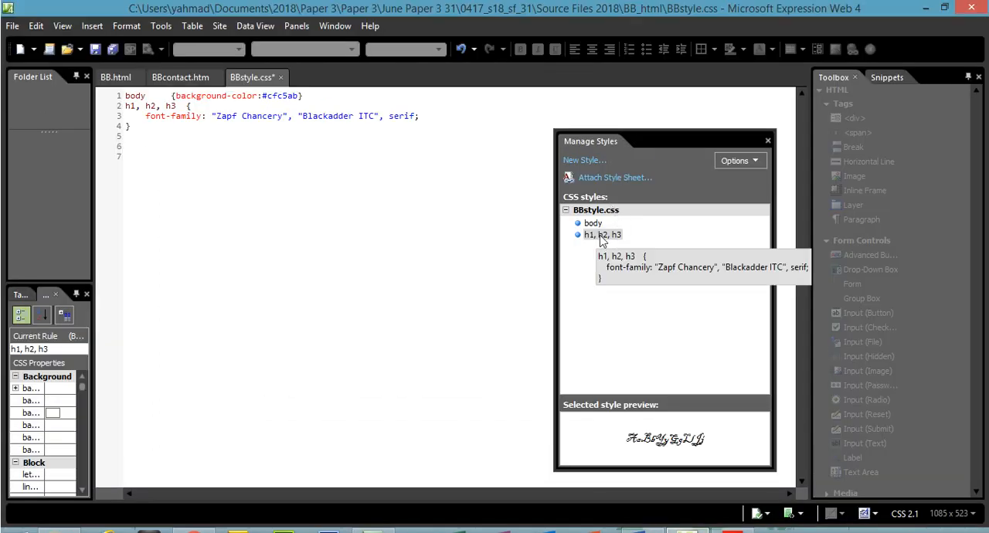
# - Modify the h1, h2, h3 style to set its text alignment to center and apply the change
pyautogui.rightClick(602, 238)
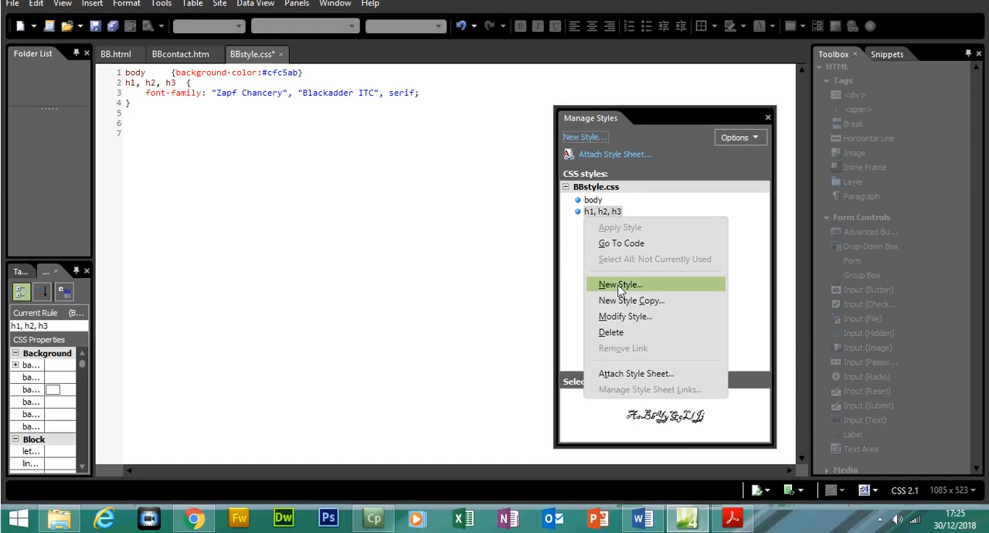
pyautogui.click(622, 316)
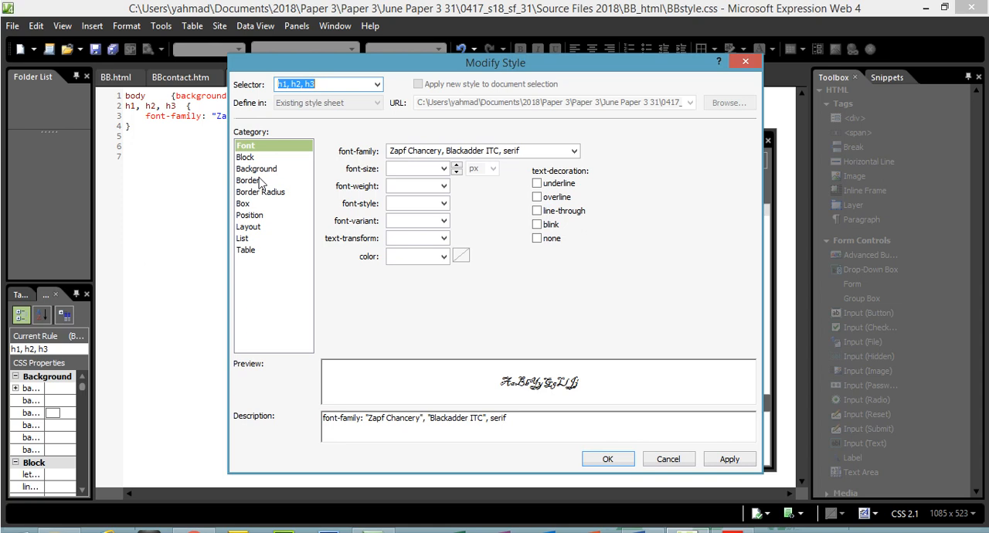
pyautogui.click(256, 158)
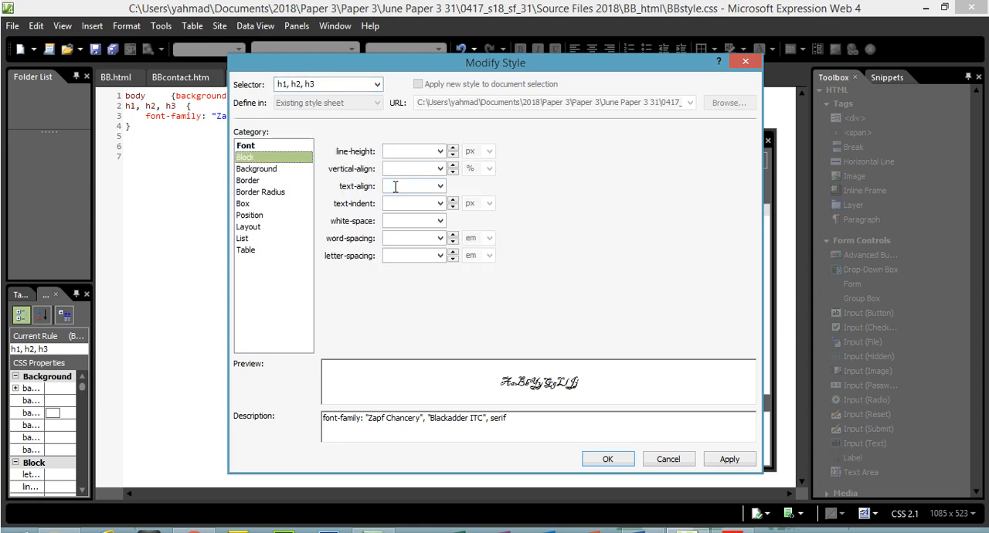
pyautogui.click(439, 186)
pyautogui.click(395, 199)
pyautogui.click(730, 437)
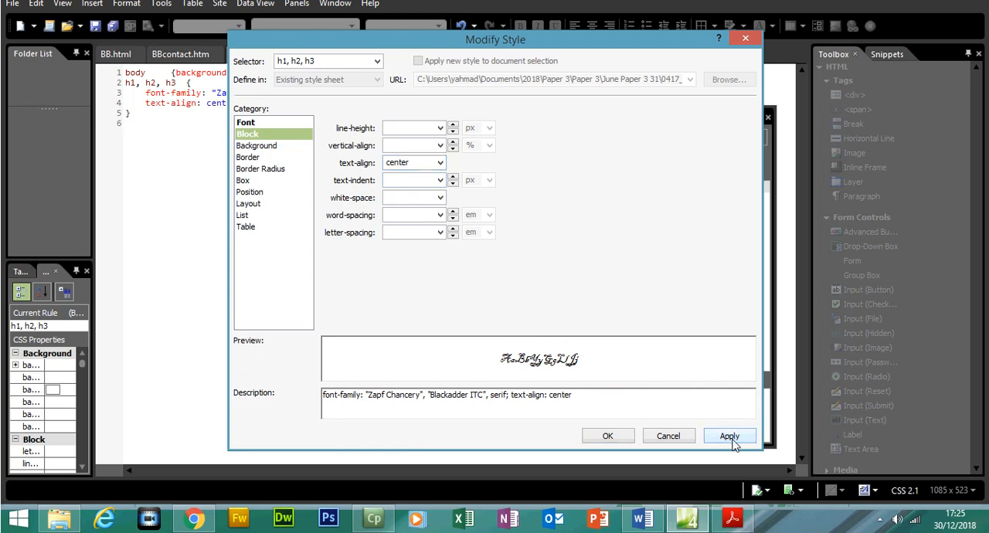
pyautogui.click(609, 437)
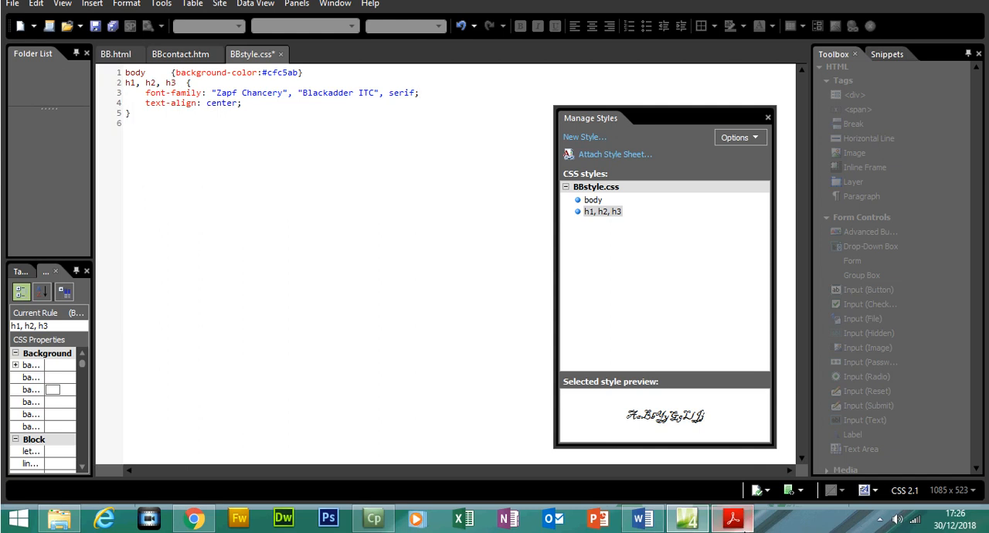
# - Select the h1 red colour requirement in the PDF, return to Expression Web, and place the cursor below the h1, h2, h3 rule
pyautogui.click(735, 520)
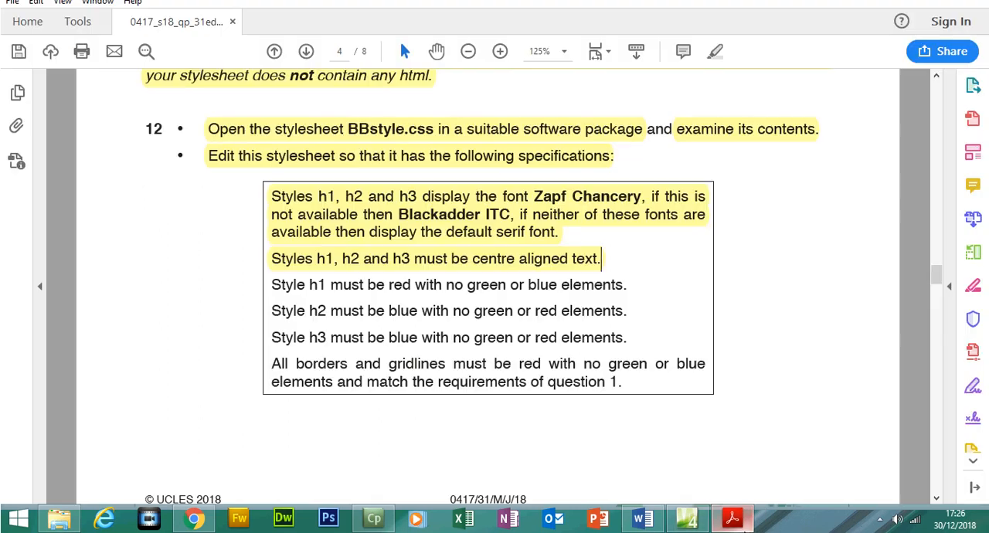
pyautogui.moveTo(271, 284); pyautogui.dragTo(630, 288)
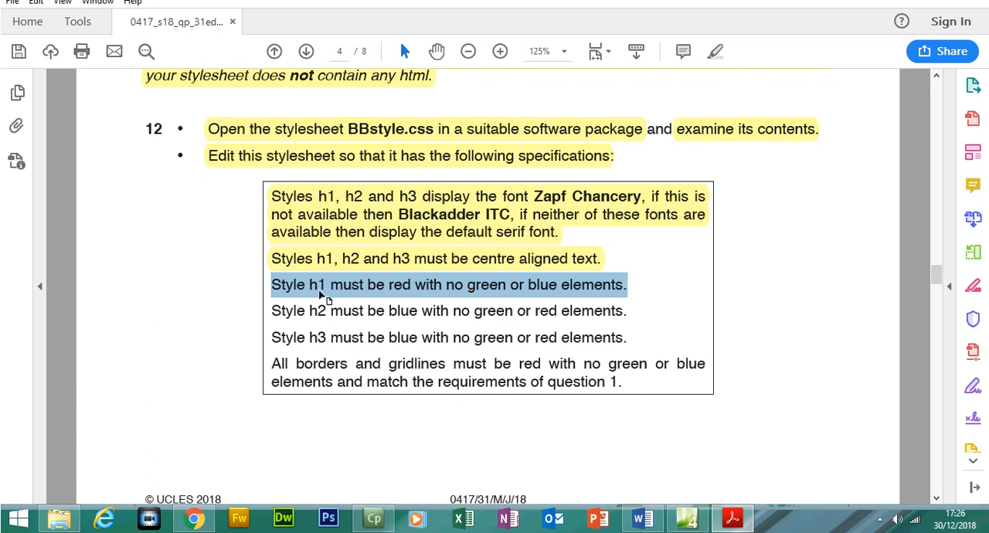
pyautogui.click(686, 518)
pyautogui.click(151, 141)
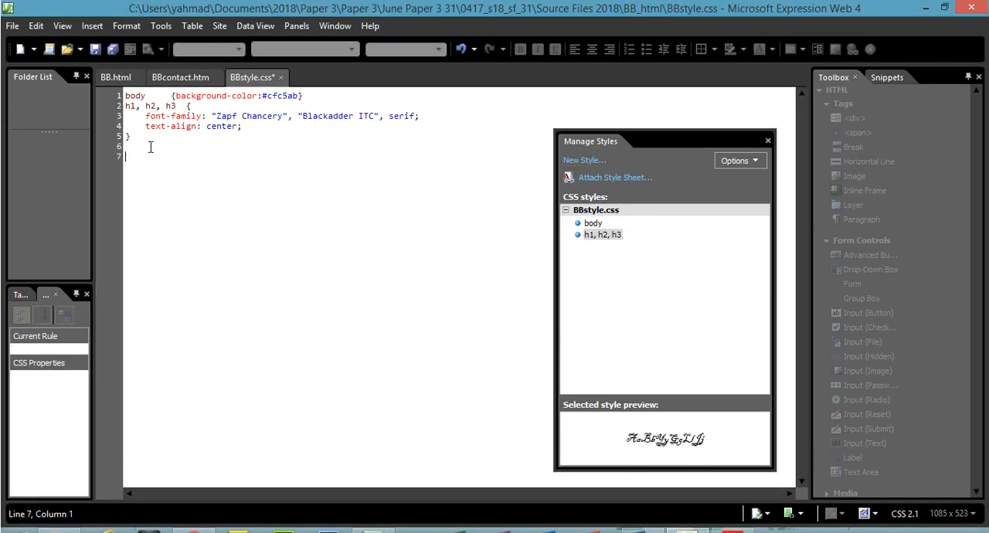
# - Start a new style with the selector h1 and check its colour requirement in the PDF
pyautogui.click(589, 161)
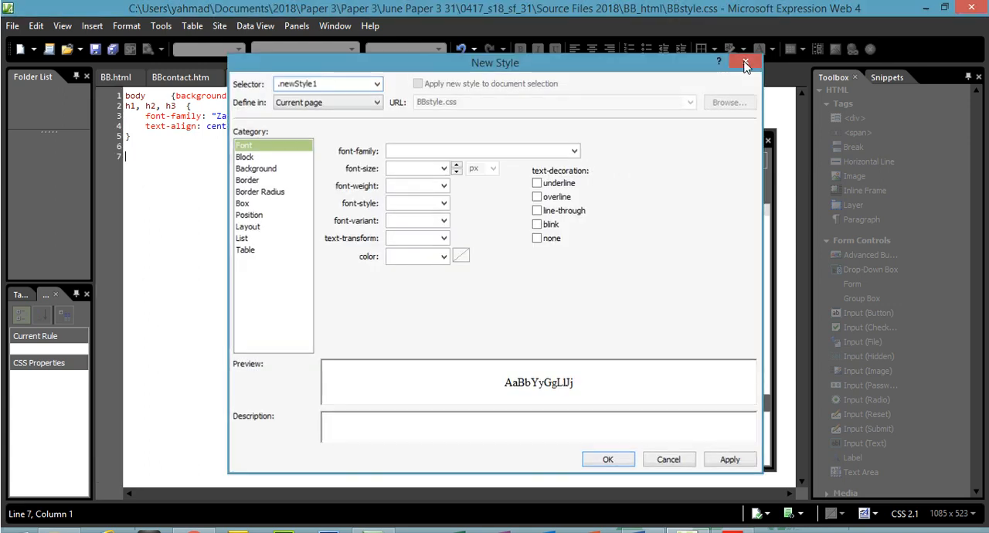
pyautogui.click(746, 63)
pyautogui.click(126, 26)
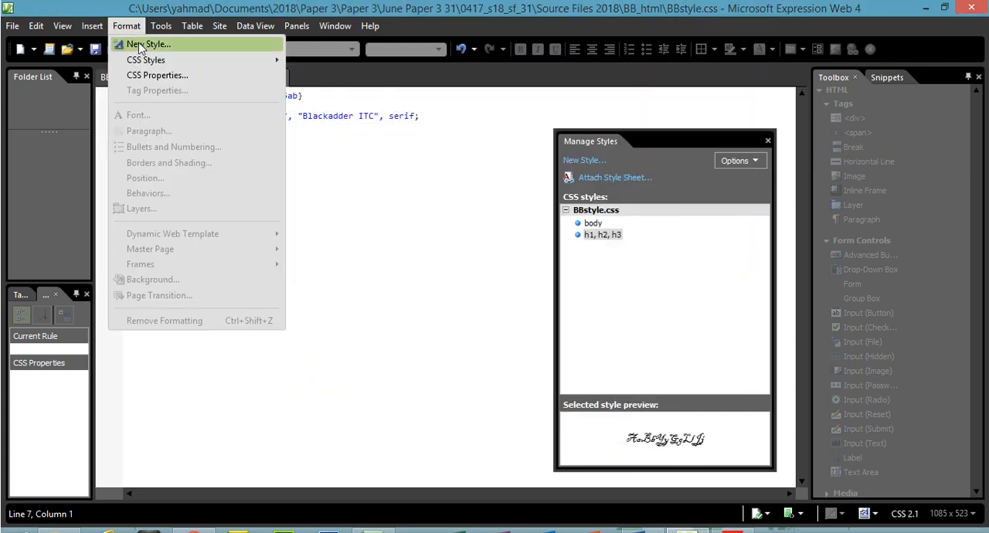
pyautogui.click(139, 45)
pyautogui.moveTo(337, 85); pyautogui.dragTo(241, 87)
pyautogui.write('h1')
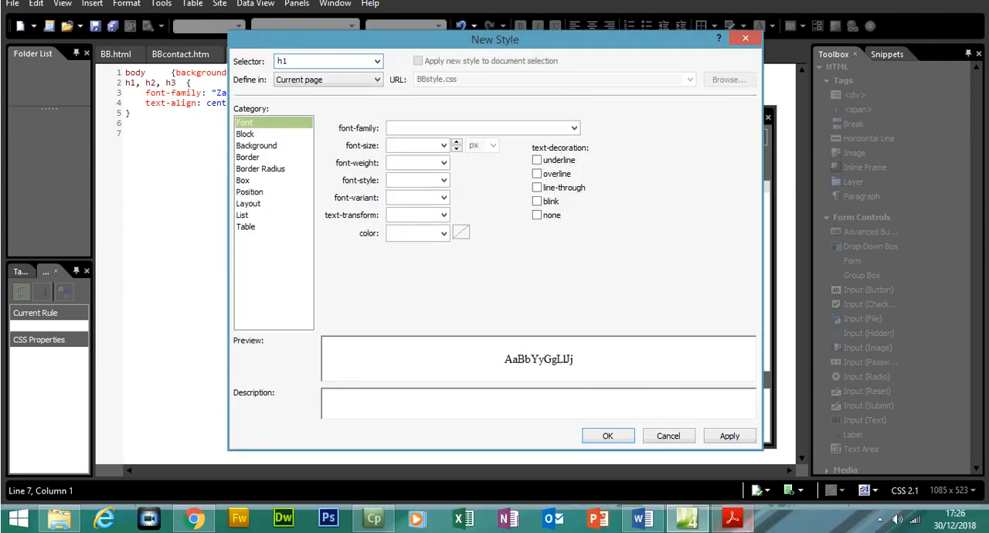
pyautogui.click(732, 519)
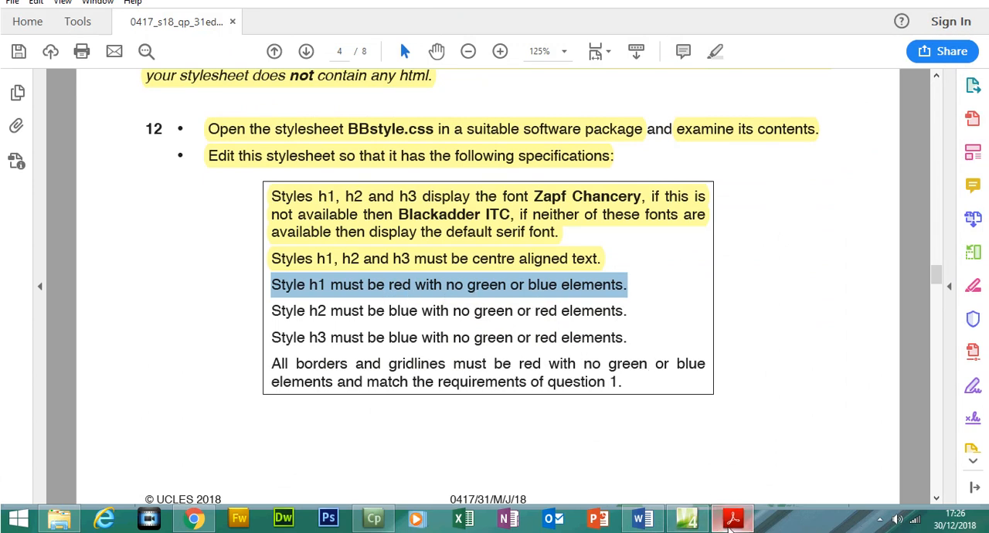
pyautogui.click(731, 523)
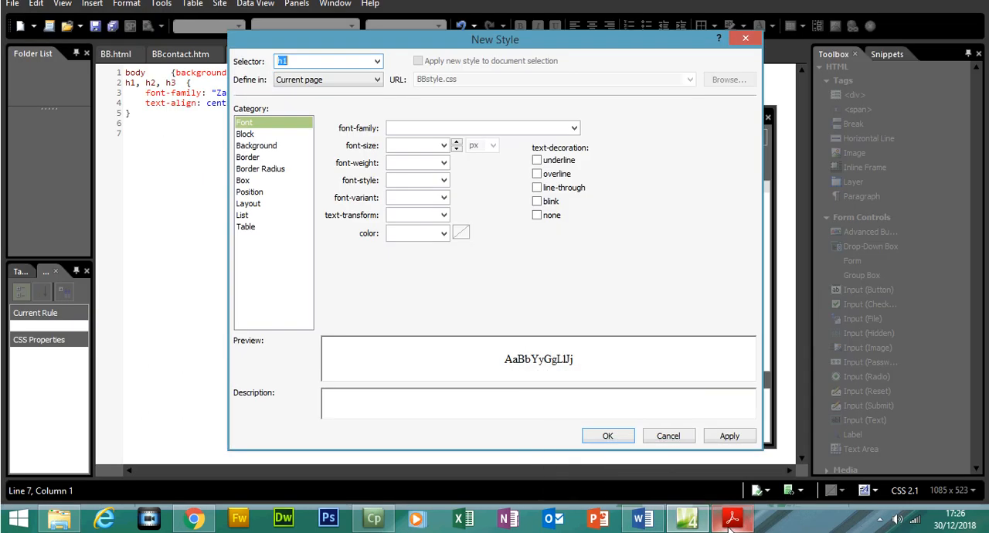
# - Set the new h1 style's font colour to red, #FF0000, and apply it to the stylesheet
pyautogui.click(444, 233)
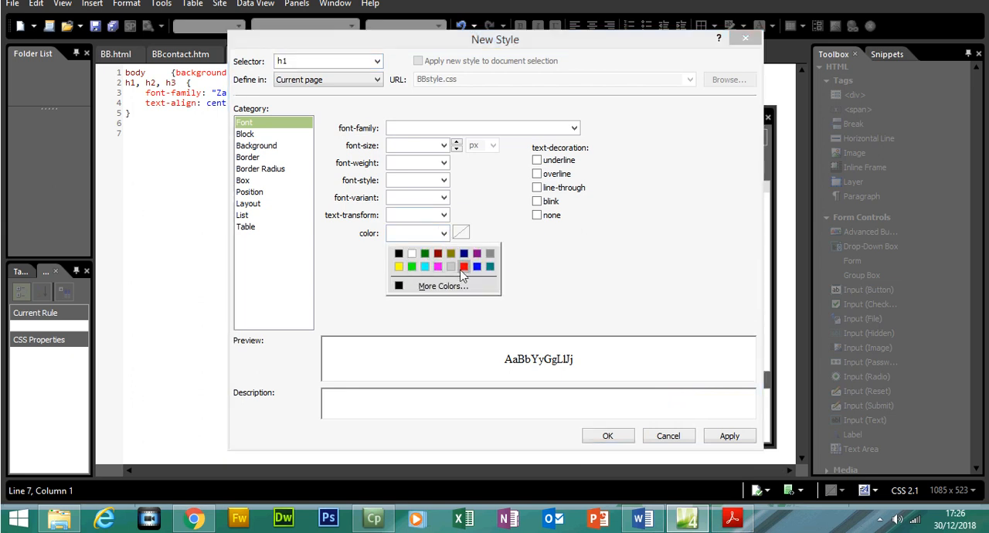
pyautogui.click(463, 267)
pyautogui.moveTo(396, 235); pyautogui.dragTo(397, 258)
pyautogui.click(414, 258)
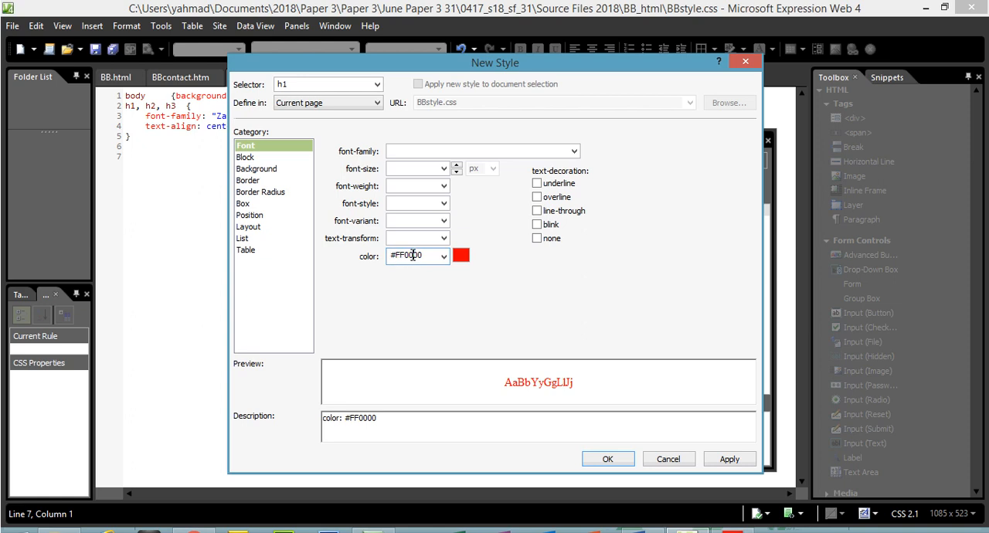
pyautogui.moveTo(410, 257); pyautogui.dragTo(426, 257)
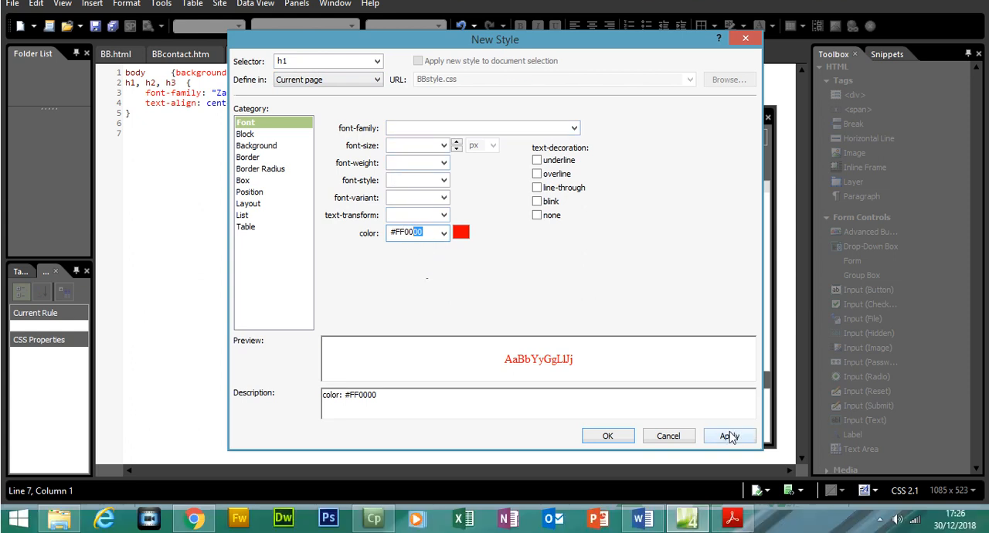
pyautogui.click(730, 460)
pyautogui.click(609, 436)
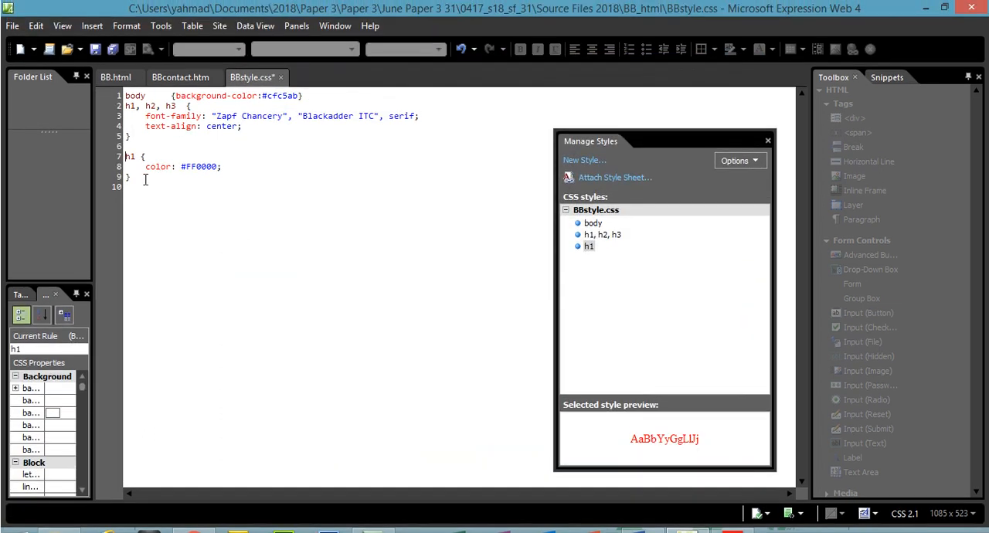
# - Replace the generated h1 rule with a hand-written h1 block and begin its color property
pyautogui.moveTo(143, 179); pyautogui.dragTo(125, 156)
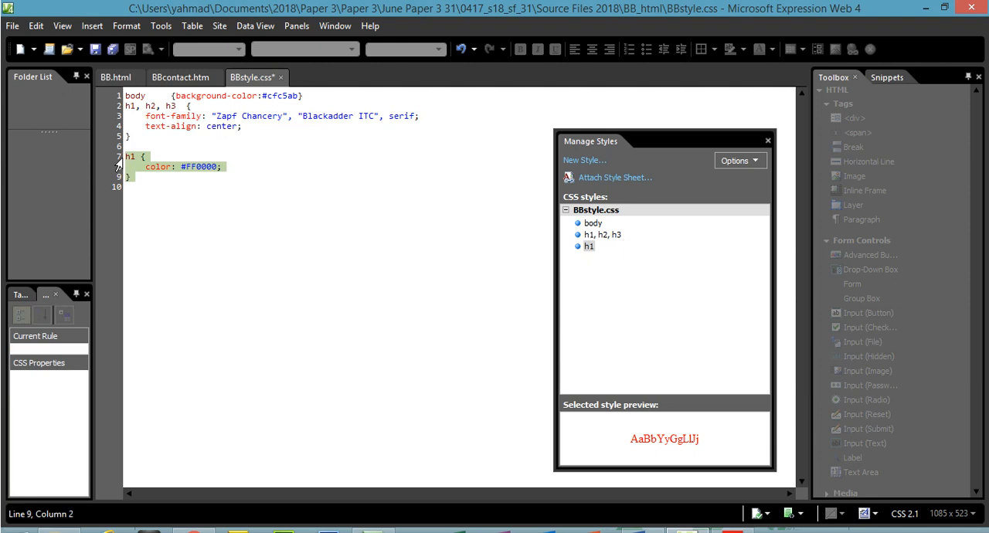
pyautogui.write('h1')
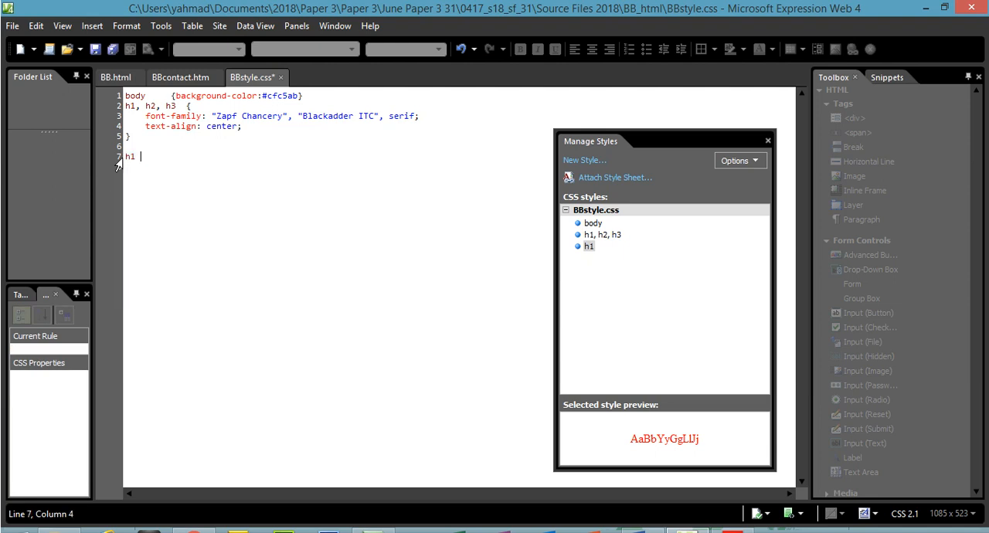
pyautogui.write(' {')
pyautogui.press('Return')
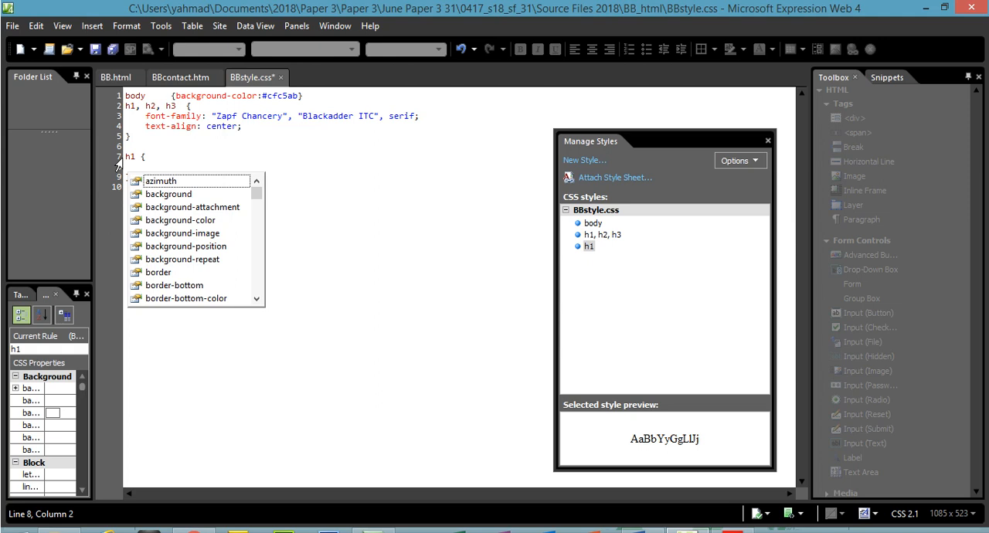
pyautogui.write('color')
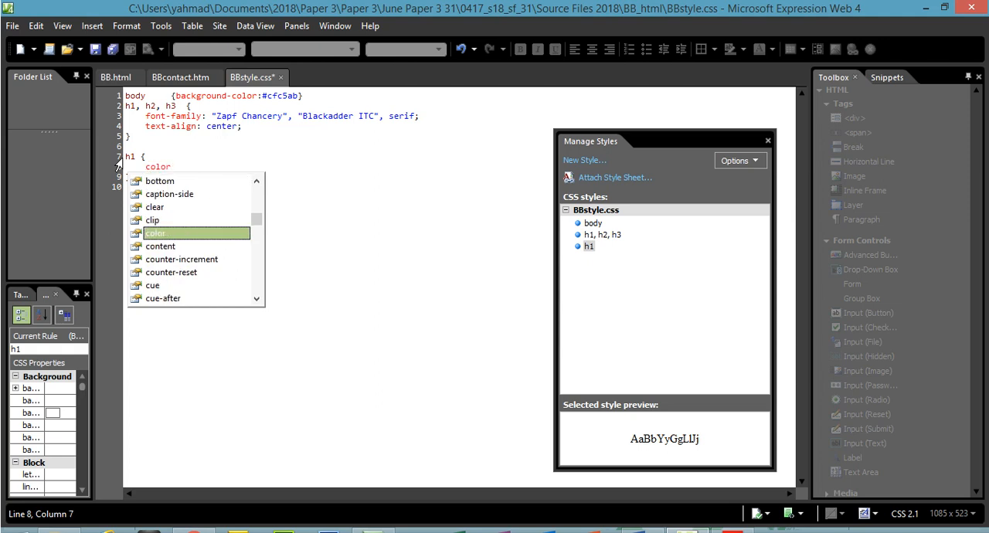
pyautogui.write(':')
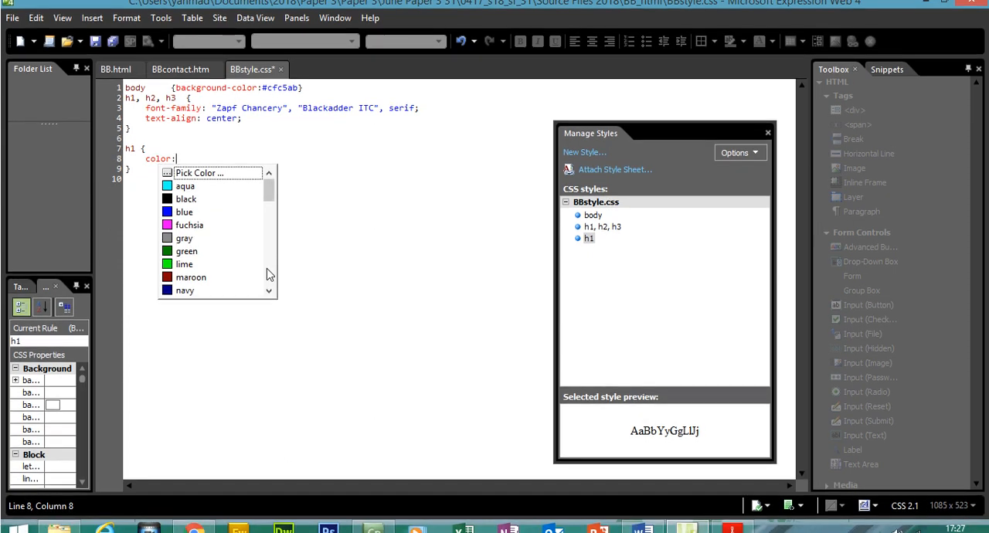
# - Try black as the h1 colour, replace it with #FF0000, and delete the hand-written h1 rule
pyautogui.doubleClick(185, 198)
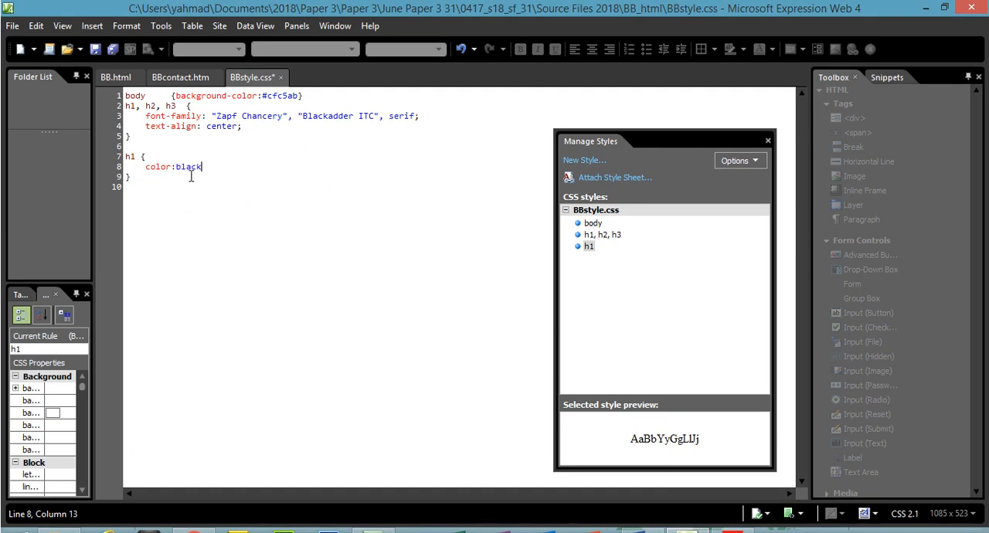
pyautogui.press('BackSpace')
pyautogui.press('BackSpace')
pyautogui.press('BackSpace')
pyautogui.press('BackSpace')
pyautogui.press('BackSpace')
pyautogui.write('#FF')
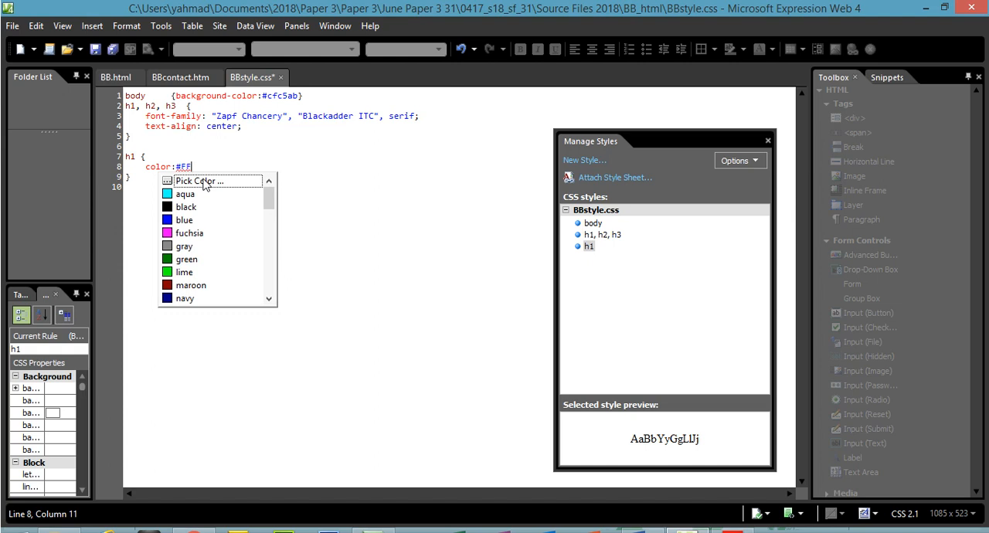
pyautogui.write('0000;')
pyautogui.click(167, 216)
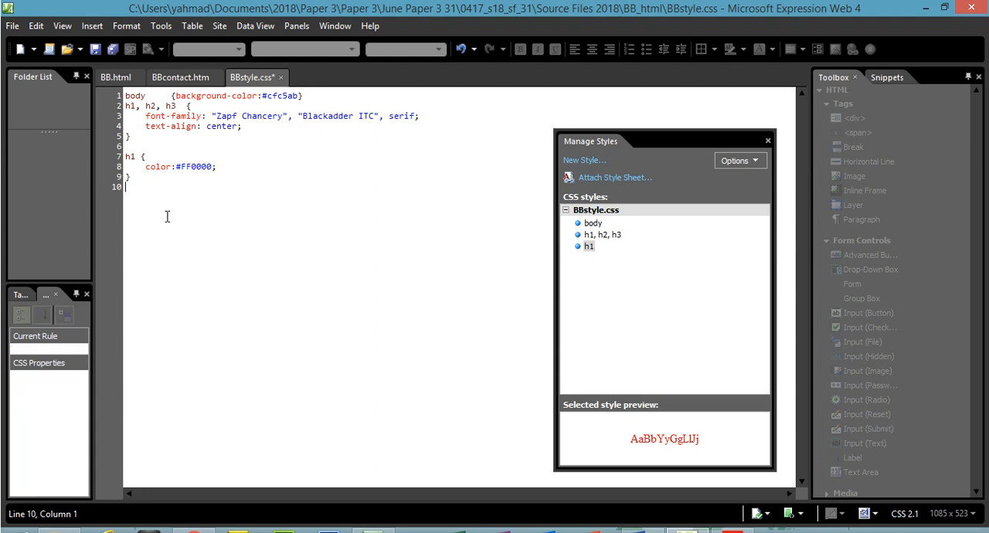
pyautogui.moveTo(155, 195); pyautogui.dragTo(117, 161)
pyautogui.press('BackSpace')
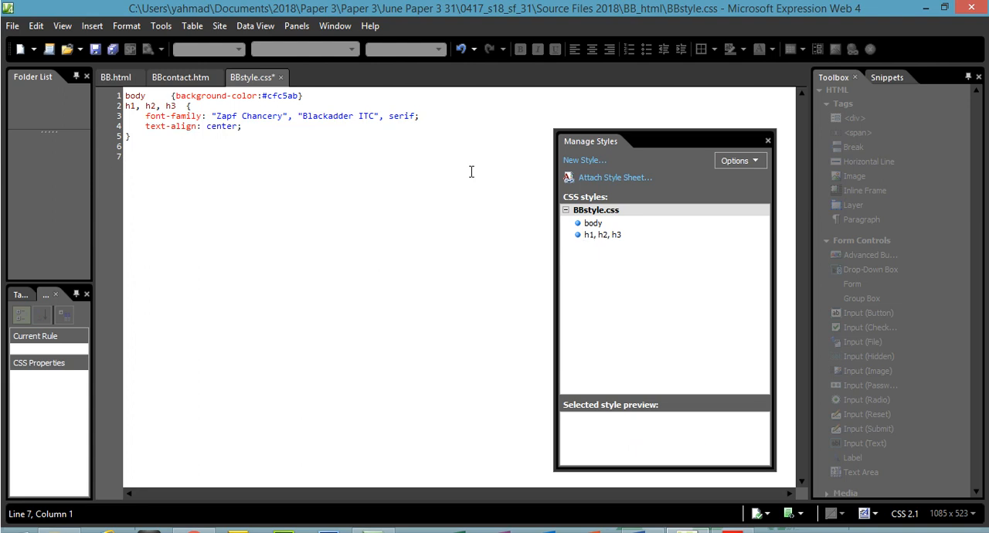
# - Create a new style for the selector h1 with the font colour red, #FF0000
pyautogui.click(585, 160)
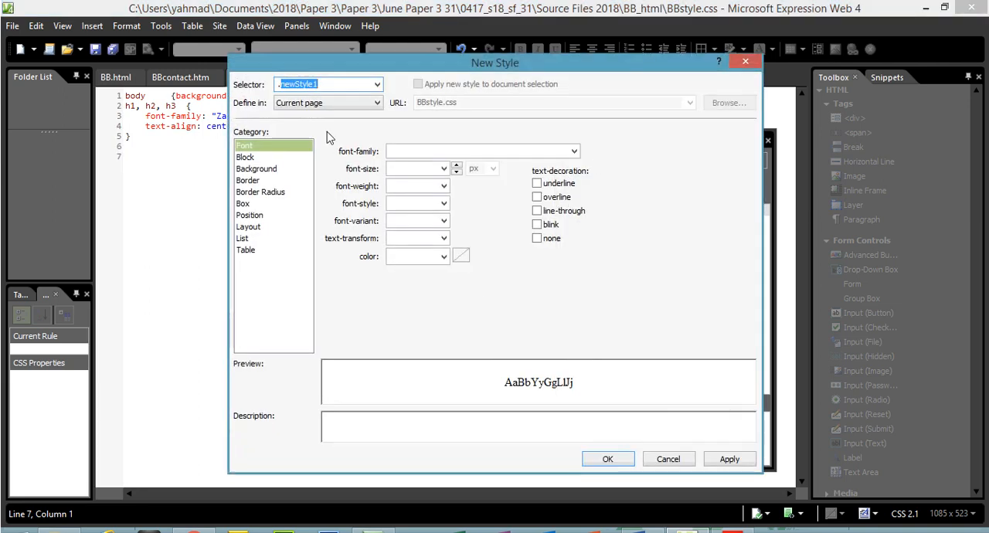
pyautogui.press('BackSpace')
pyautogui.write('h1')
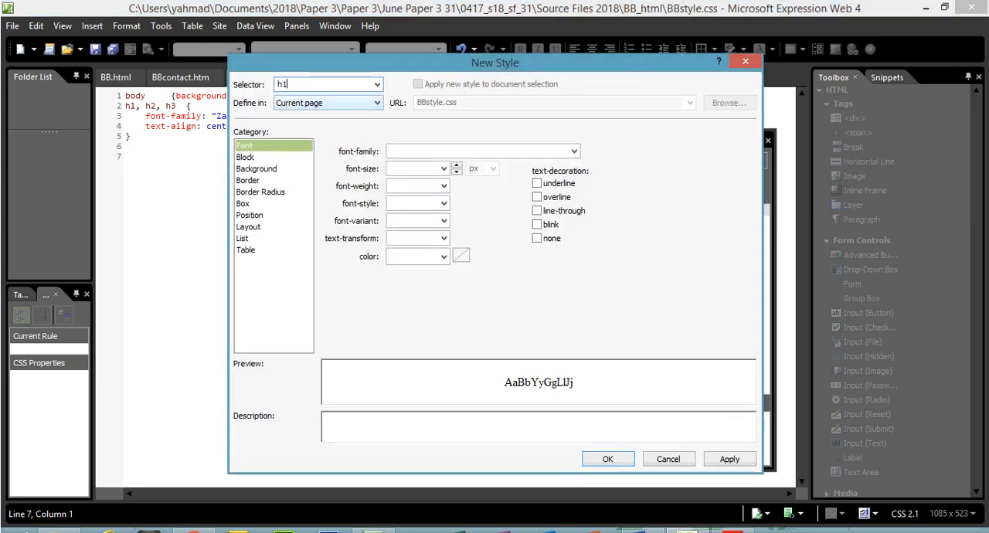
pyautogui.click(444, 256)
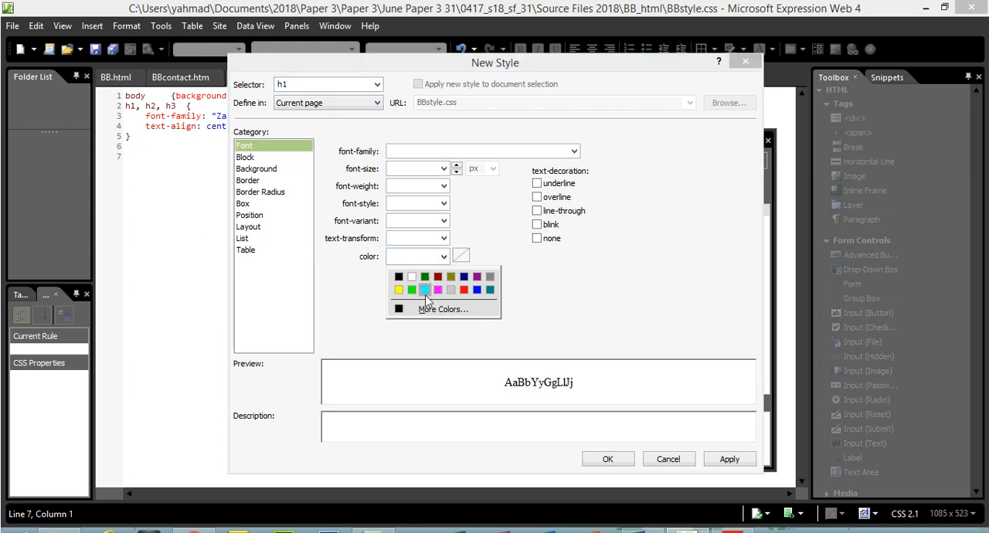
pyautogui.click(464, 291)
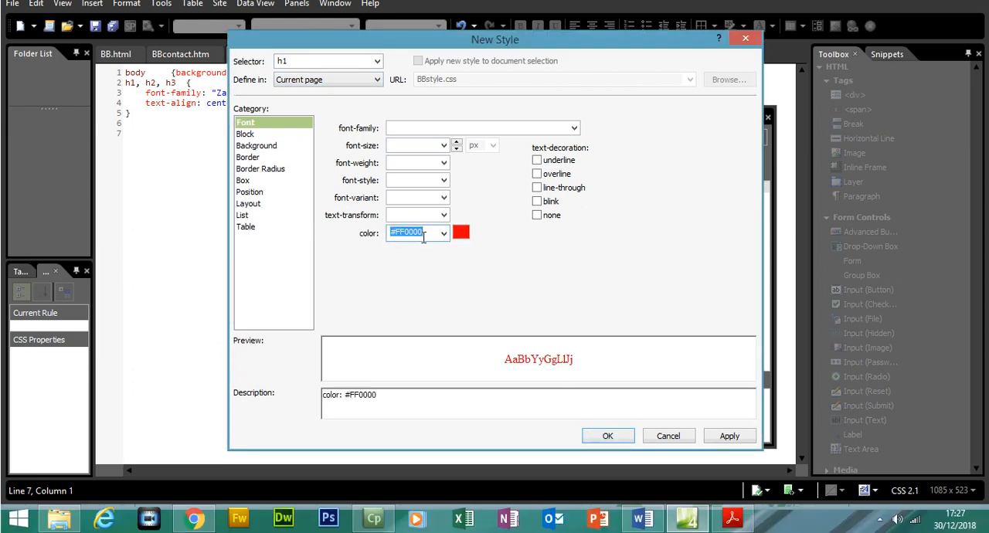
pyautogui.click(731, 440)
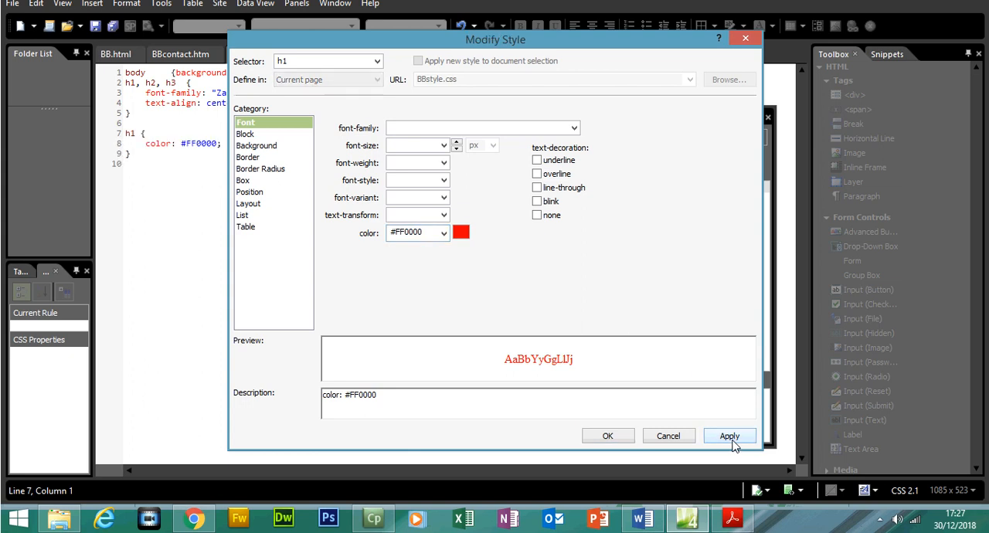
pyautogui.click(610, 437)
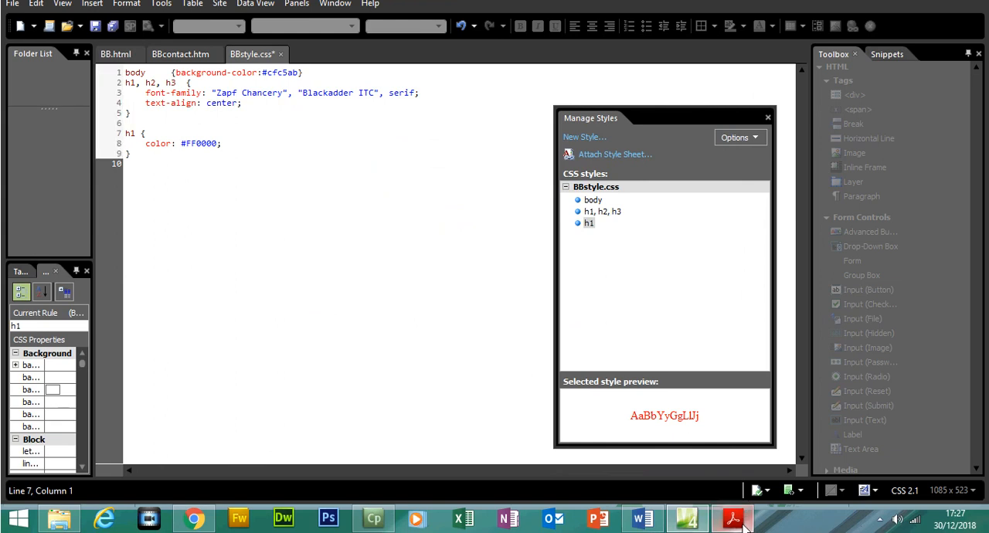
# - Highlight the selected h1 red colour requirement in the PDF and return to Expression Web
pyautogui.click(732, 532)
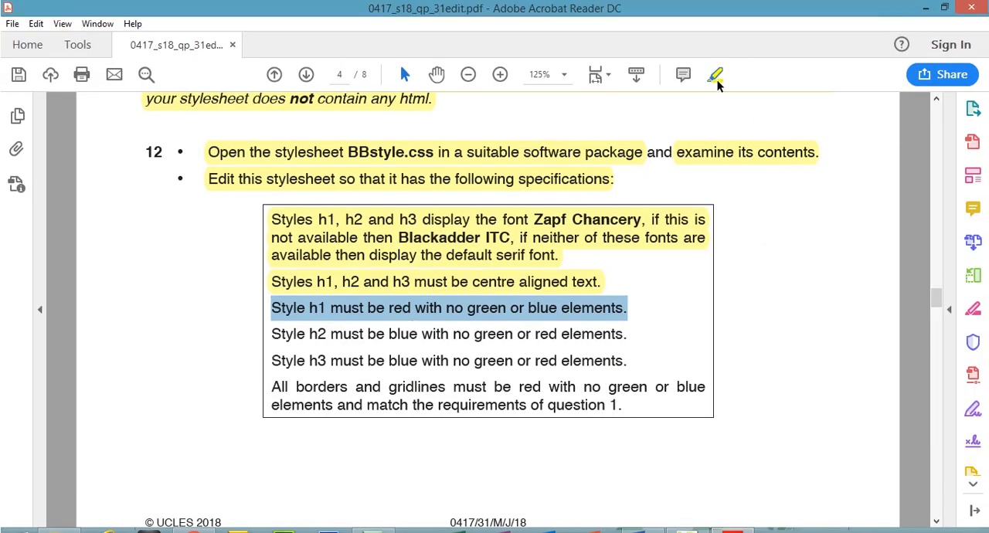
pyautogui.click(715, 51)
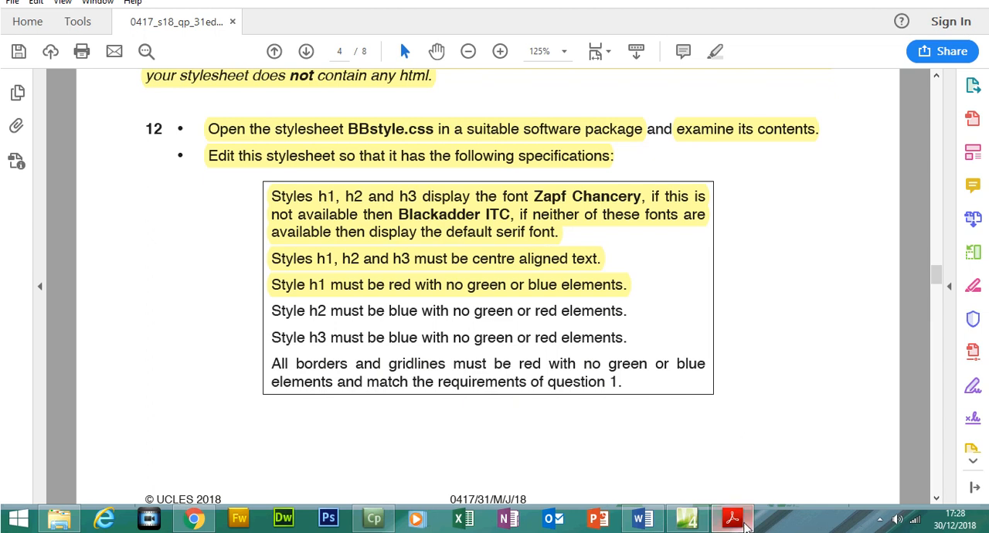
pyautogui.click(733, 520)
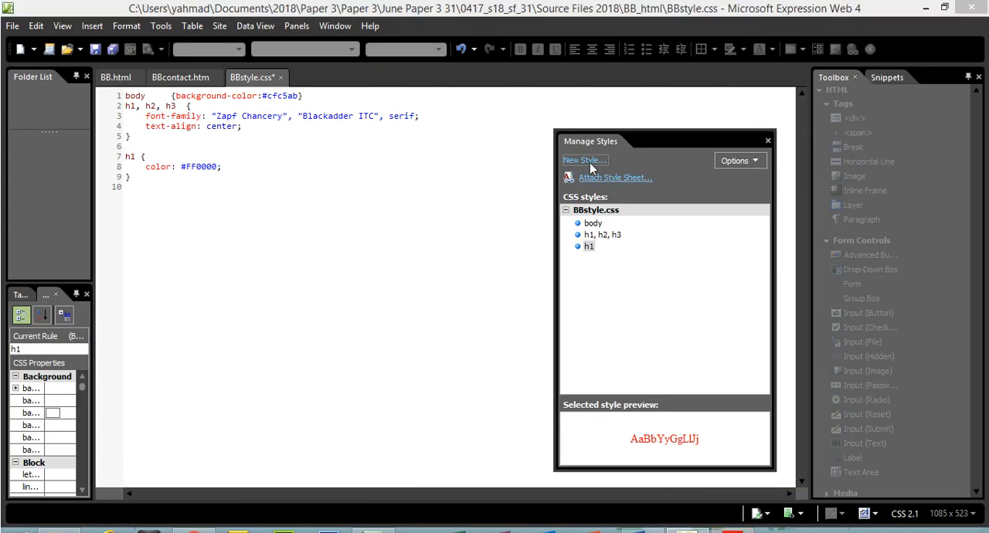
# - Begin a new style for the selector h2 with the font colour blue, #0000FF
pyautogui.click(585, 161)
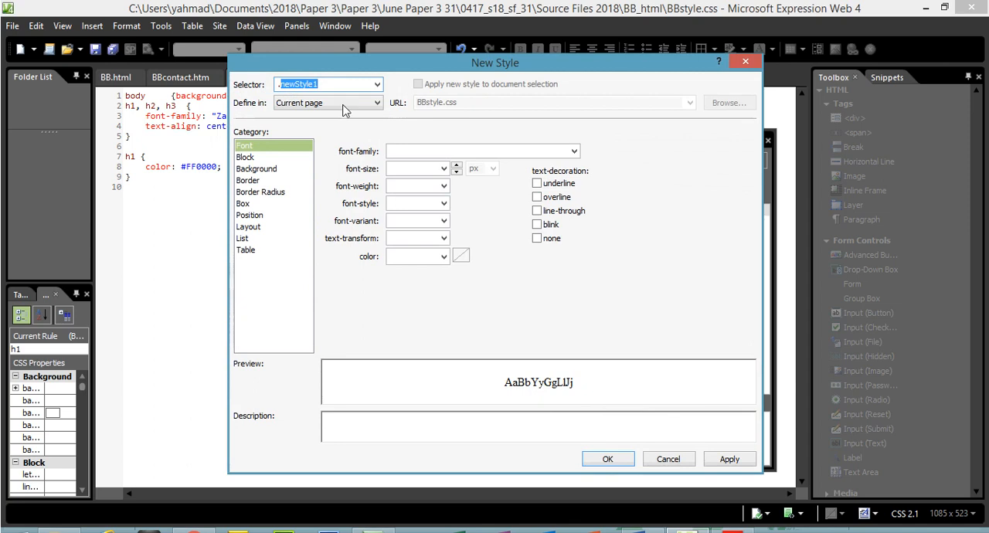
pyautogui.press('BackSpace')
pyautogui.write('h2')
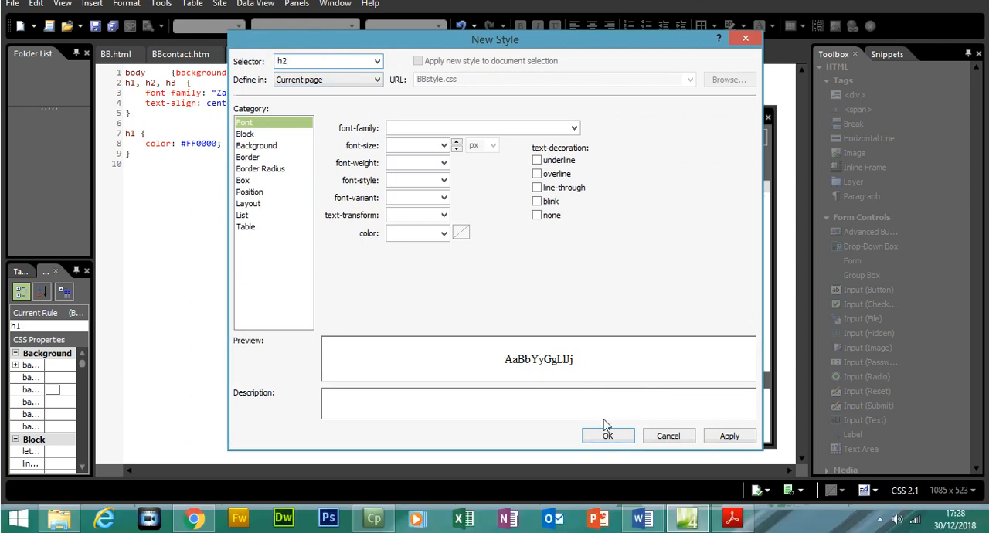
pyautogui.click(733, 519)
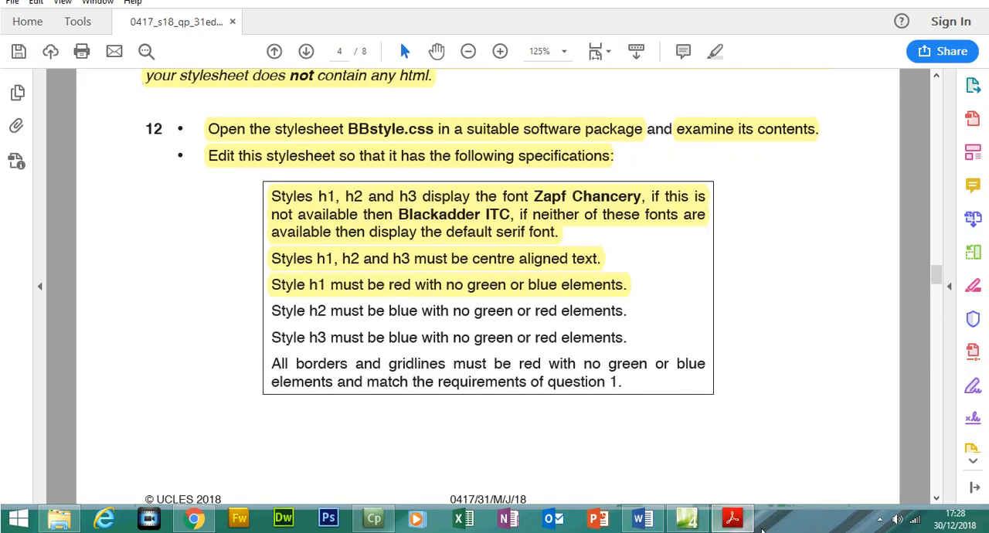
pyautogui.click(688, 518)
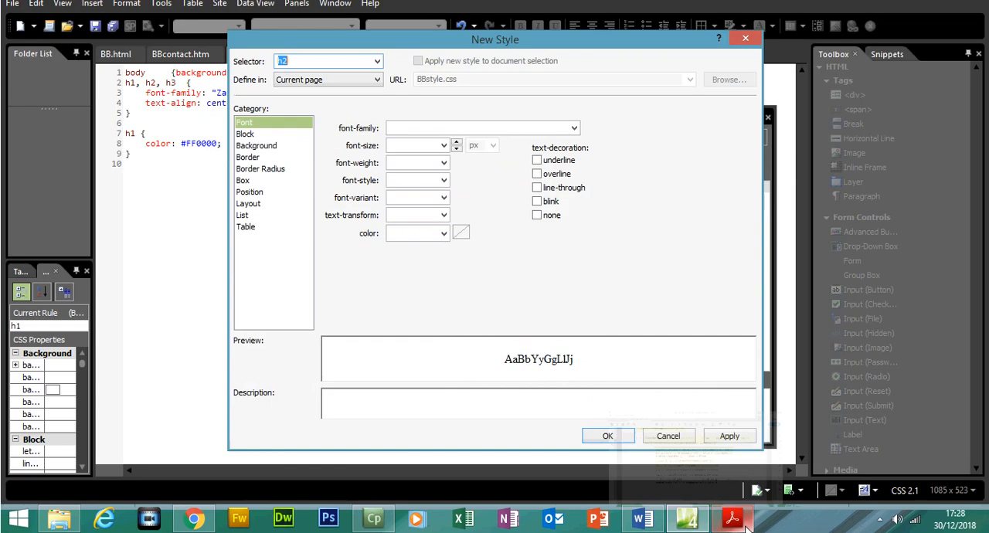
pyautogui.click(444, 234)
pyautogui.click(477, 269)
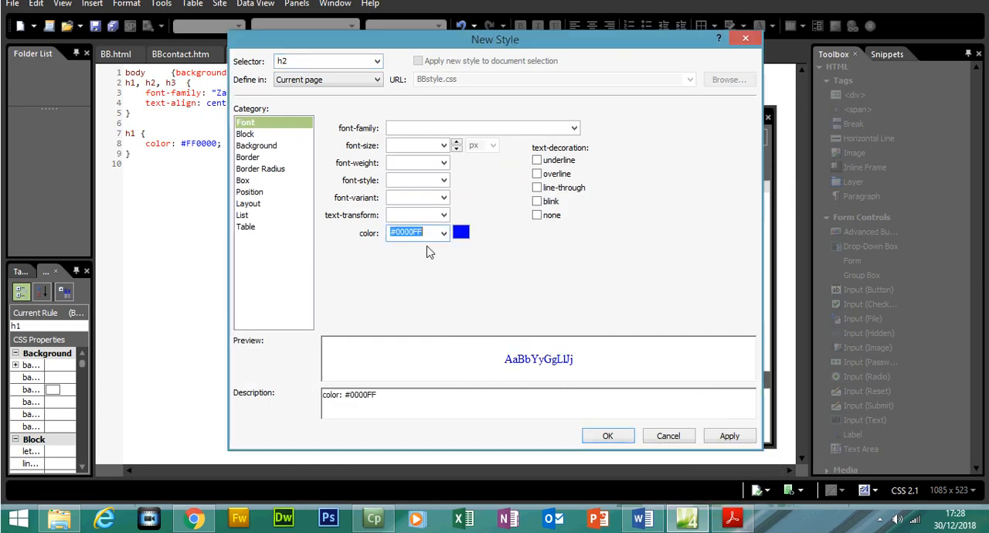
# - Check the h2 colour requirement in the PDF, then apply and save the new h2 style in Expression Web
pyautogui.click(733, 521)
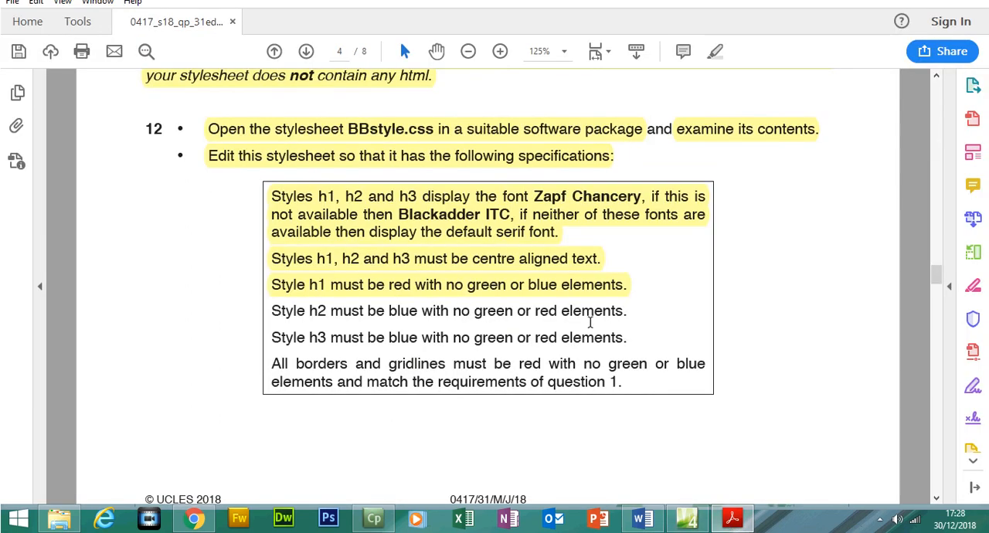
pyautogui.click(733, 519)
pyautogui.moveTo(395, 233); pyautogui.dragTo(404, 239)
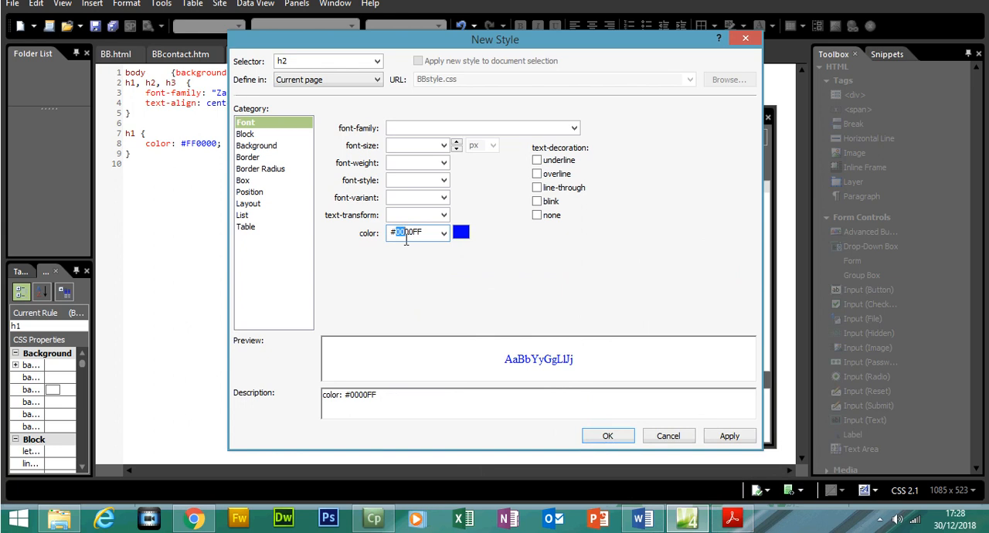
pyautogui.moveTo(412, 233); pyautogui.dragTo(417, 232)
pyautogui.click(715, 434)
pyautogui.click(615, 433)
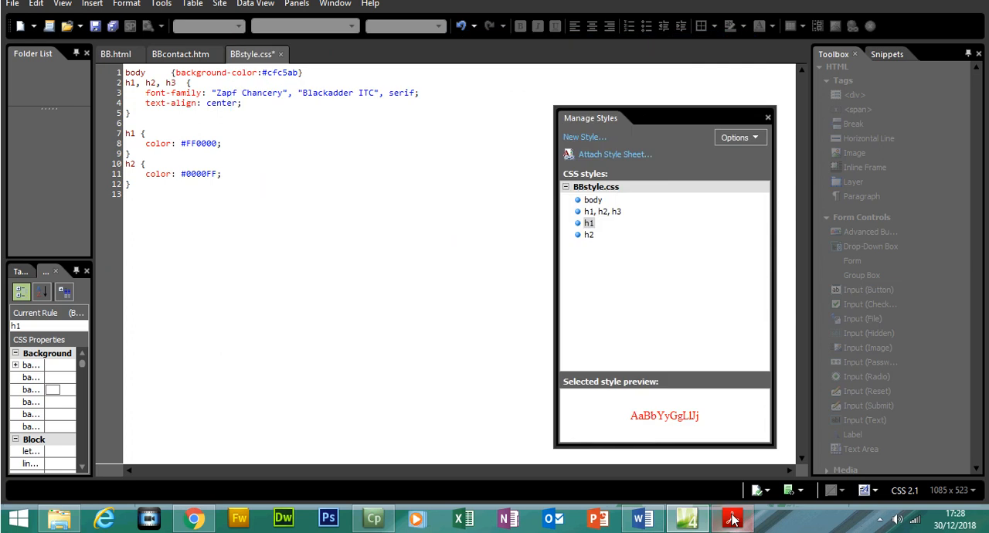
# - Extend the h2 rule in BBstyle.css to h3 by changing its selector to "h2, h3"
pyautogui.hotkey('alt', 'Tab')
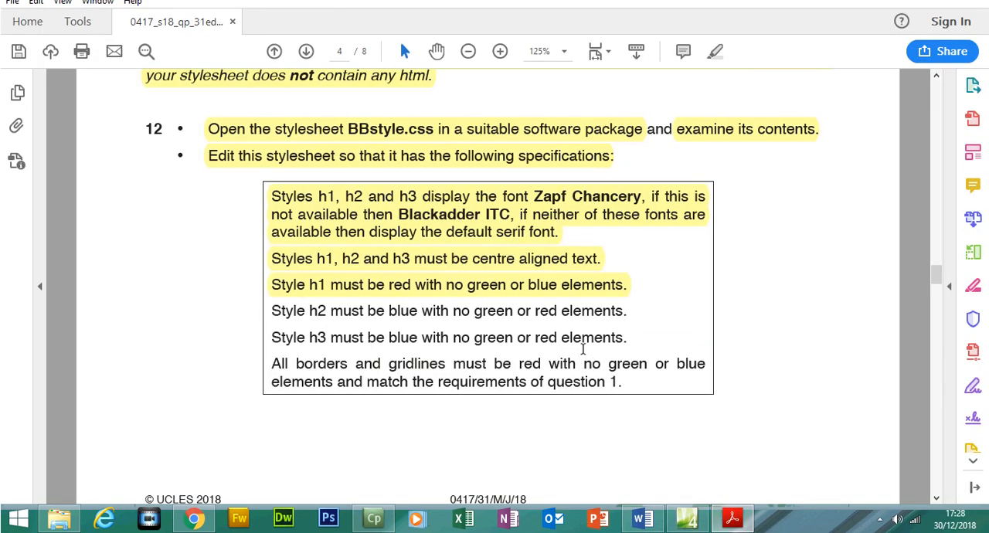
pyautogui.hotkey('alt', 'Tab')
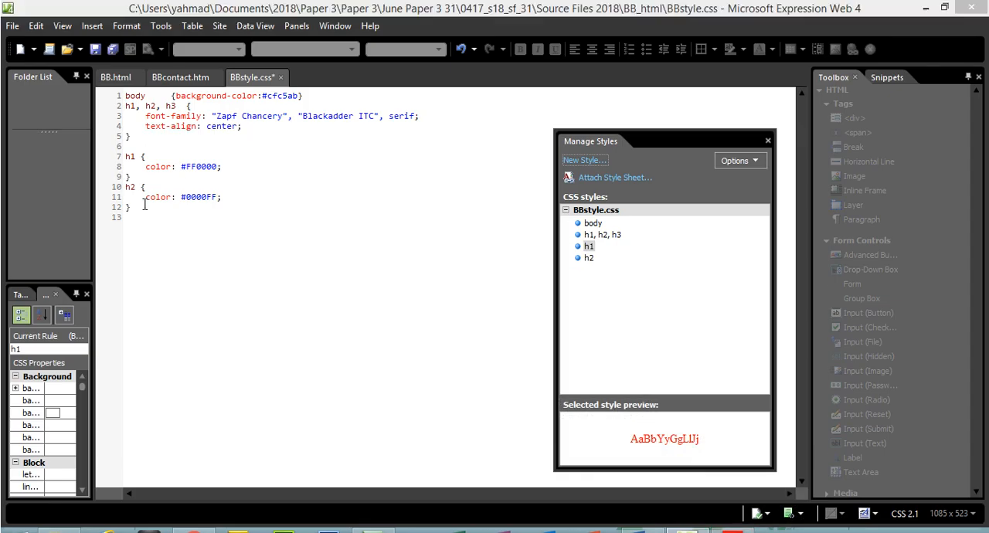
pyautogui.click(136, 187)
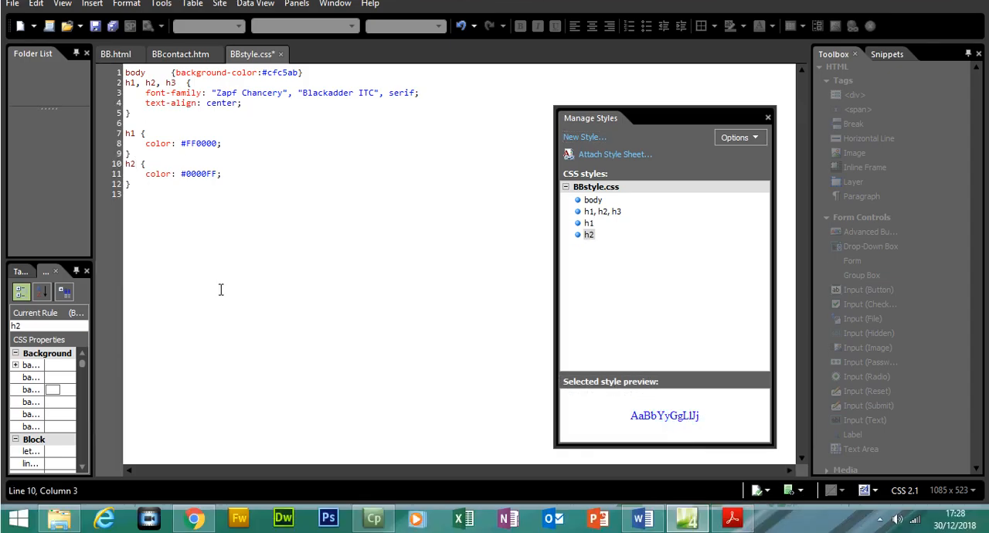
pyautogui.write(', h3')
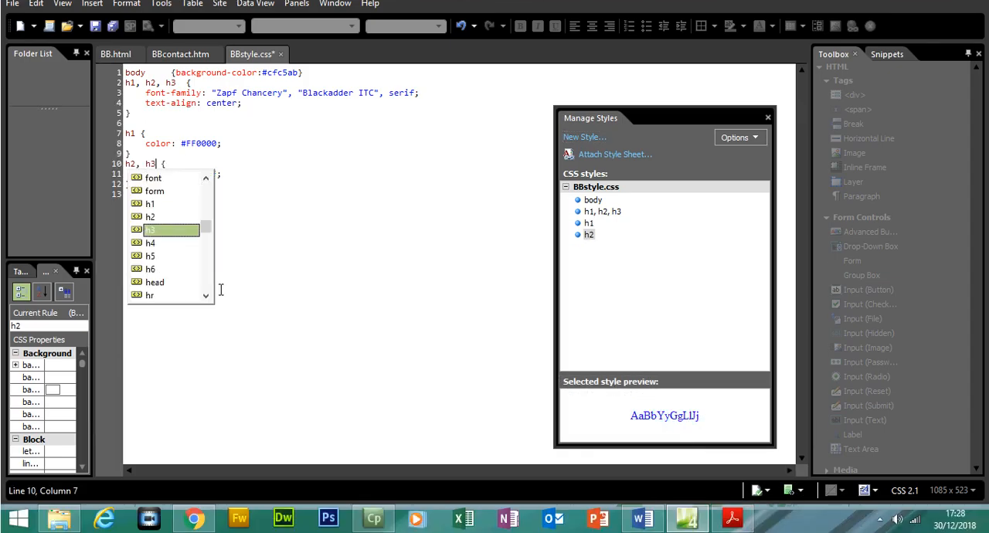
pyautogui.click(278, 291)
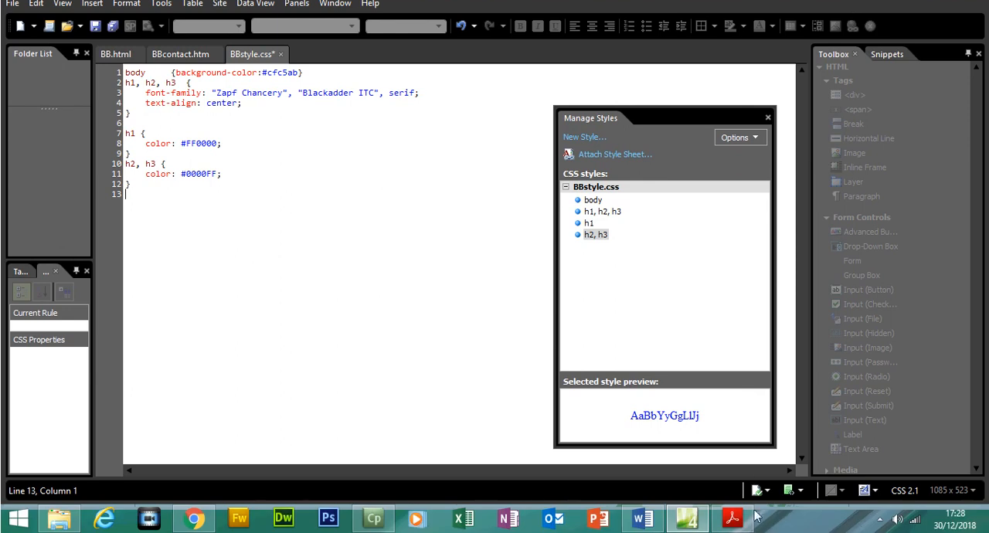
# - Highlight the h2 and h3 blue requirements in the PDF and select the red borders and gridlines requirement before returning to Expression Web
pyautogui.click(733, 519)
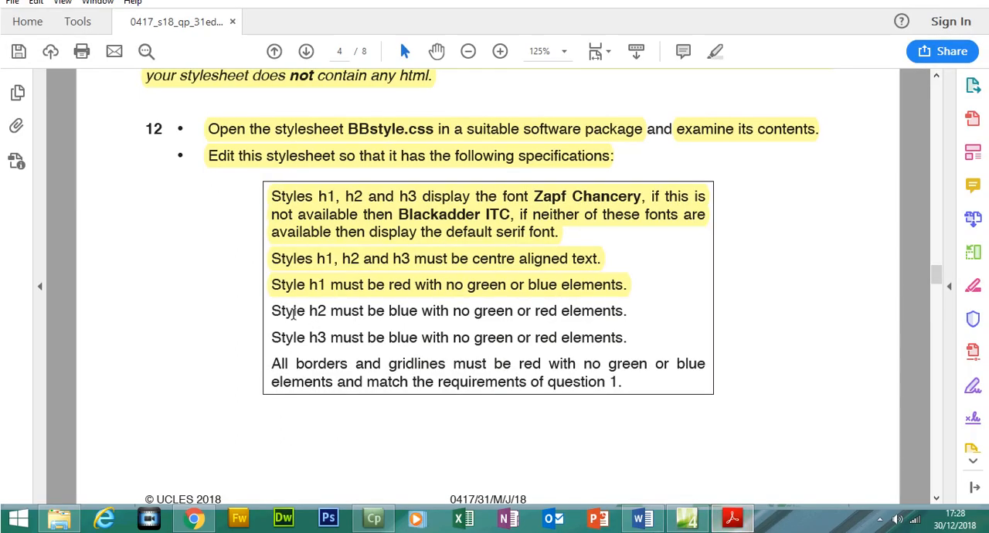
pyautogui.moveTo(271, 309); pyautogui.dragTo(627, 339)
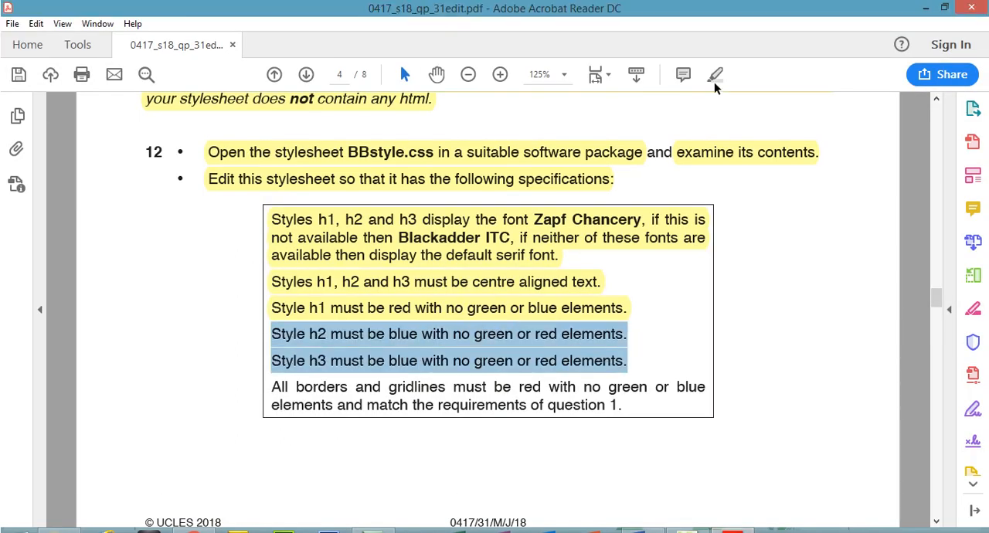
pyautogui.click(715, 77)
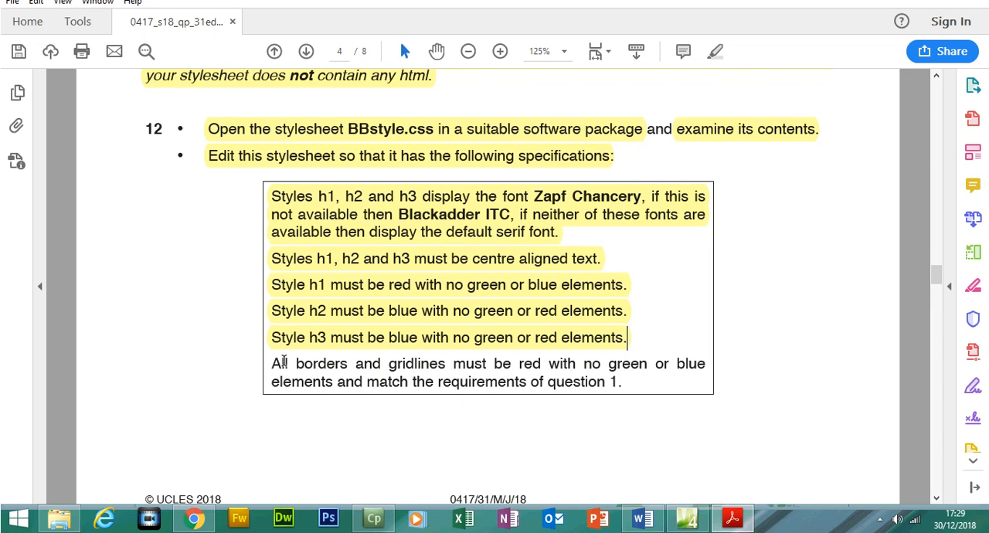
pyautogui.moveTo(272, 363); pyautogui.dragTo(522, 367)
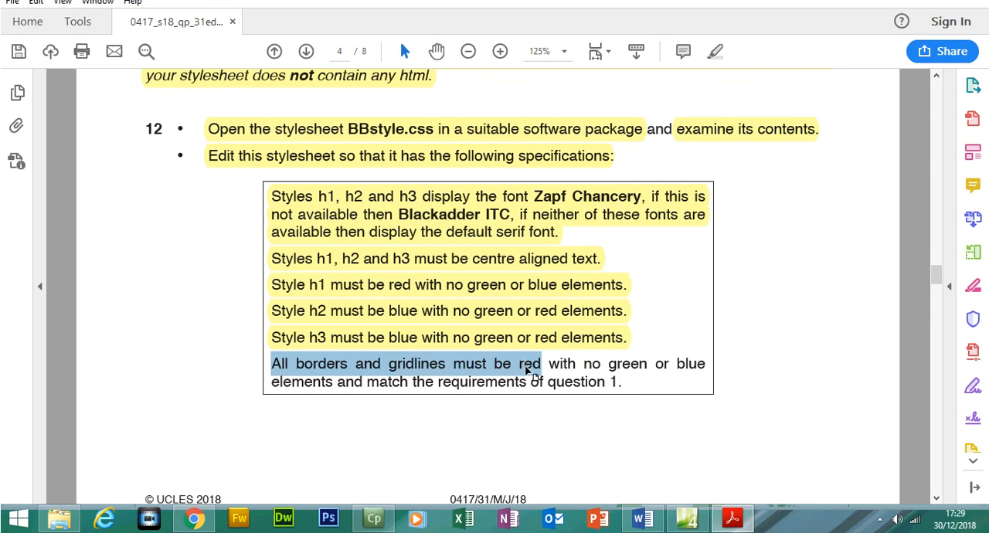
pyautogui.hotkey('alt', 'Tab')
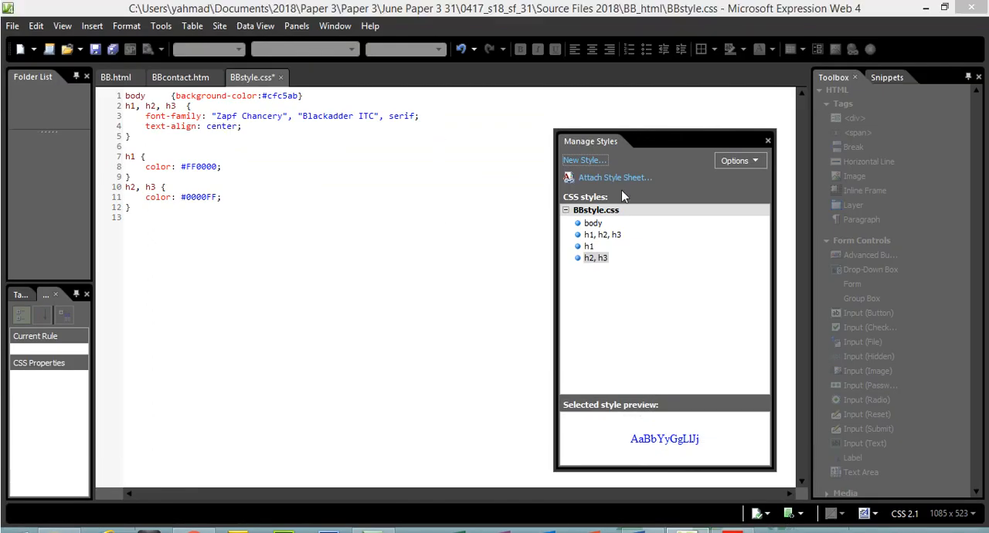
# - Begin a new style for the selector table and set the border colour to red, #FF0000, on all sides
pyautogui.click(585, 160)
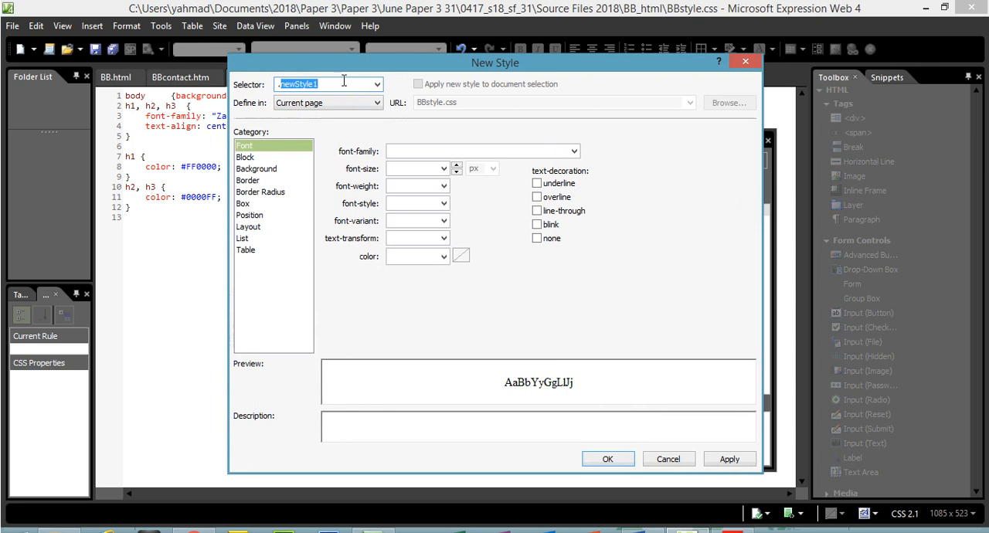
pyautogui.press('BackSpace')
pyautogui.write('tble')
pyautogui.press('BackSpace')
pyautogui.press('BackSpace')
pyautogui.write('a')
pyautogui.click(361, 87)
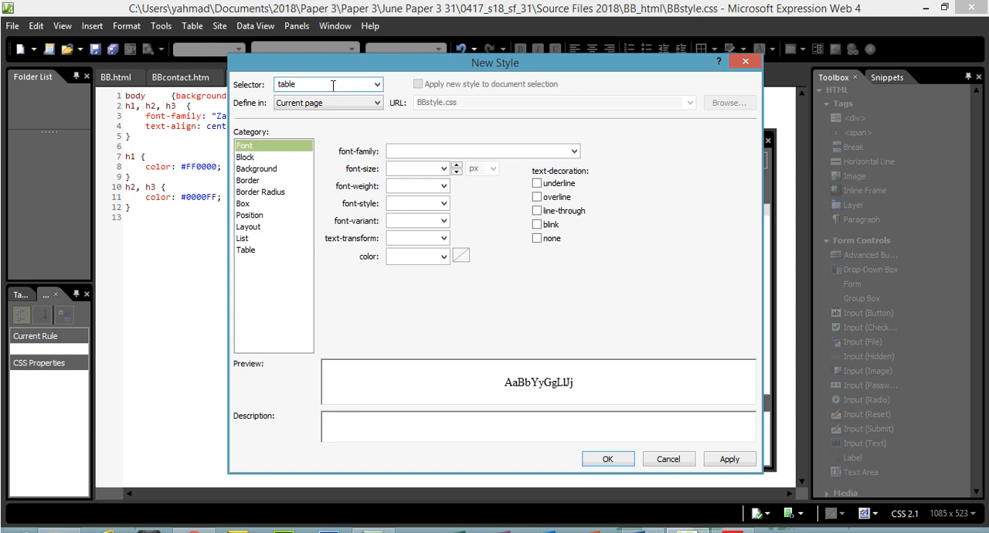
pyautogui.click(260, 182)
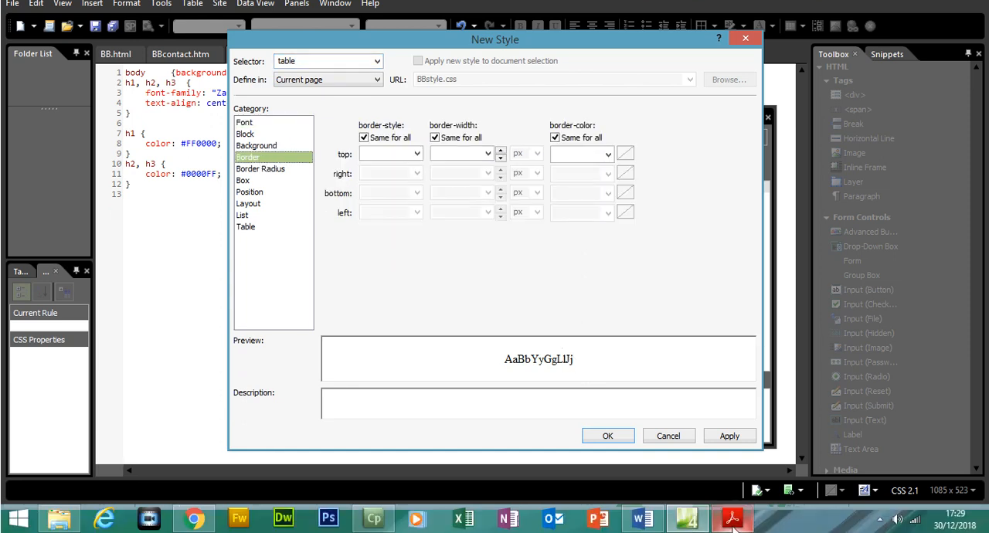
pyautogui.click(733, 526)
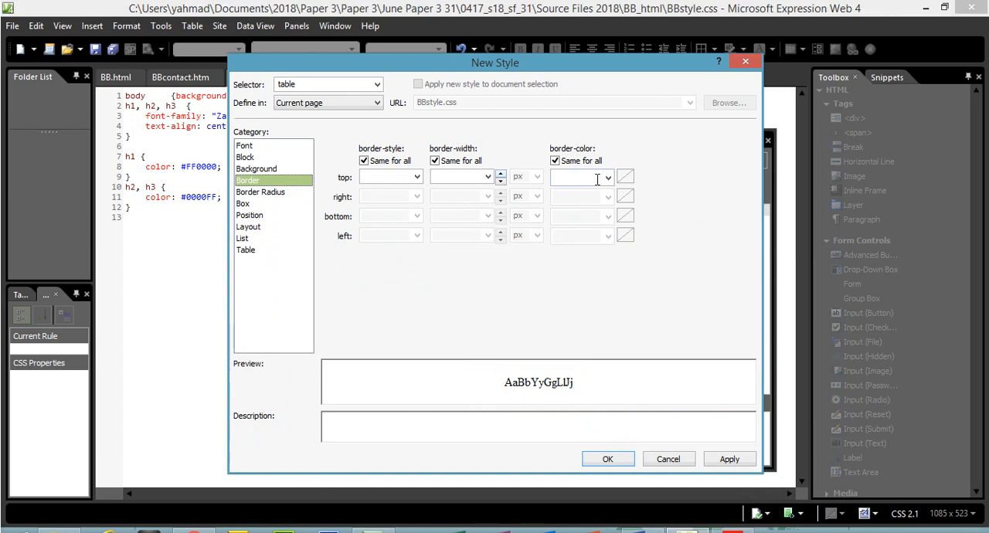
pyautogui.click(608, 179)
pyautogui.click(629, 220)
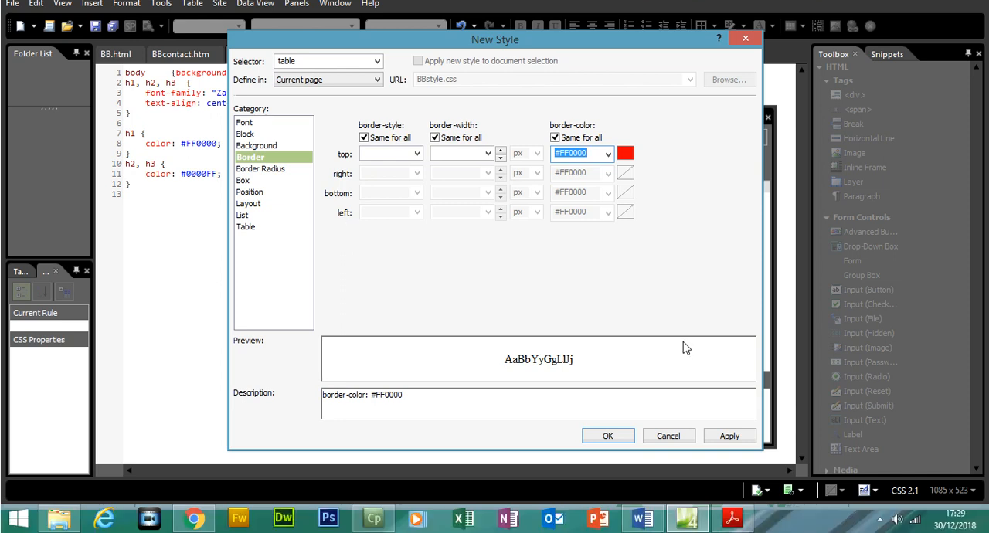
# - Set the table border style to solid on all sides, then apply and save the new style
pyautogui.click(740, 522)
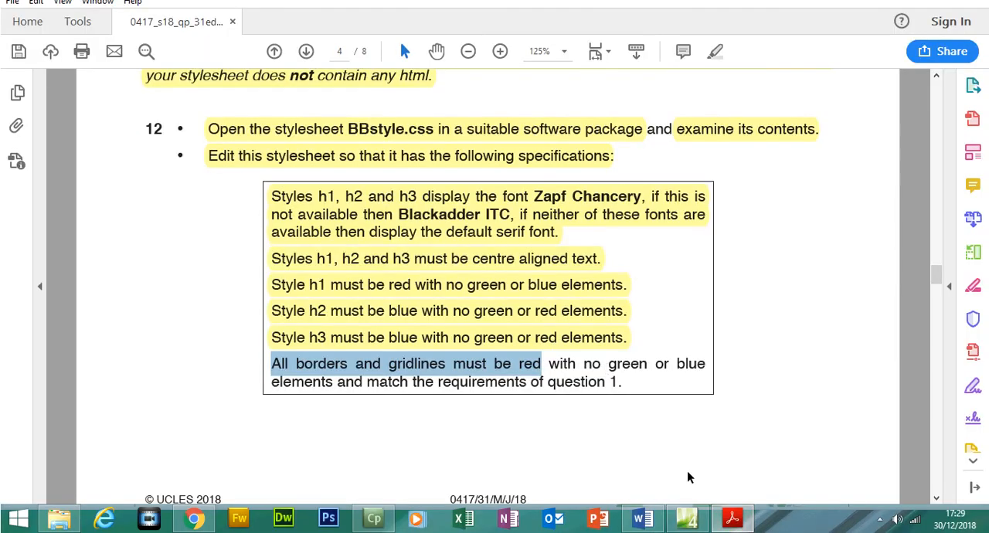
pyautogui.click(733, 519)
pyautogui.click(417, 177)
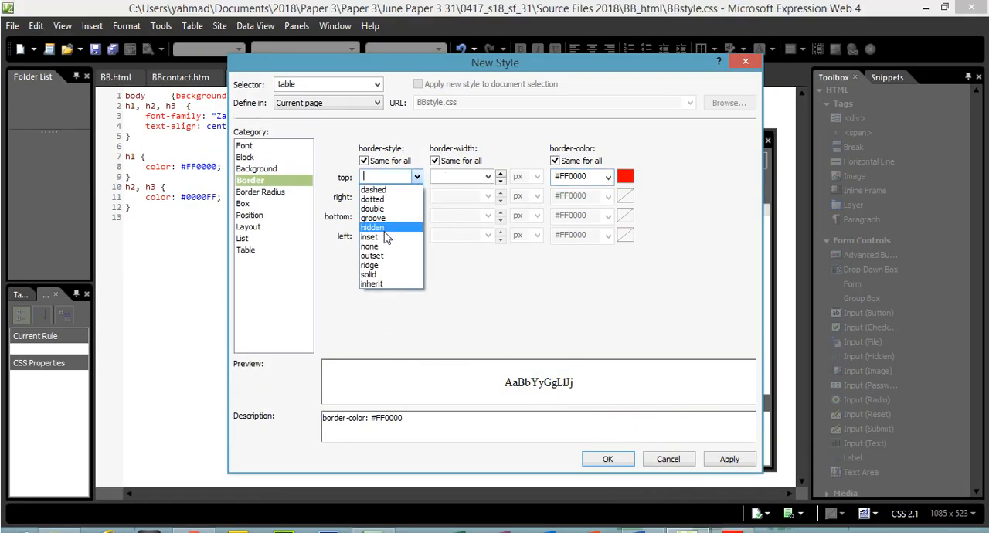
pyautogui.click(381, 275)
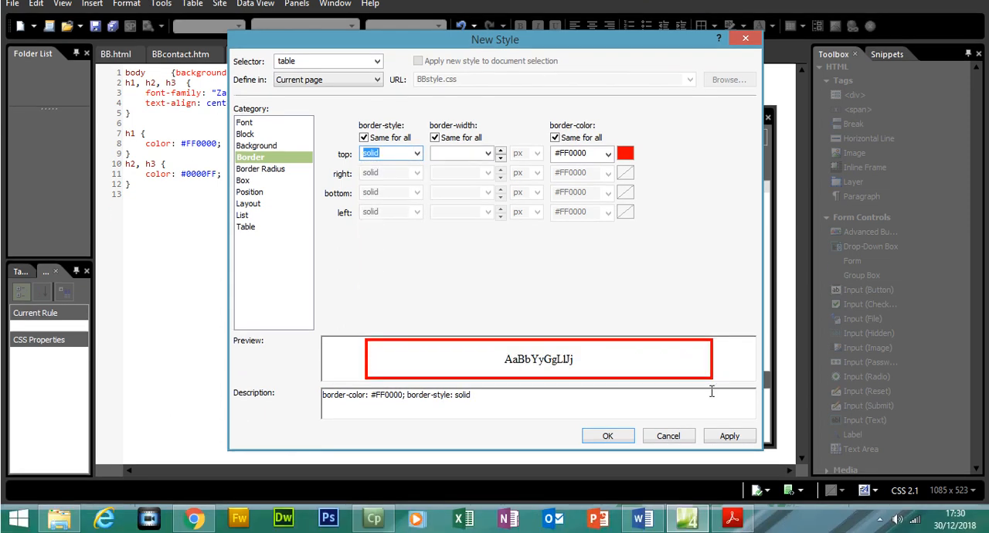
pyautogui.click(735, 439)
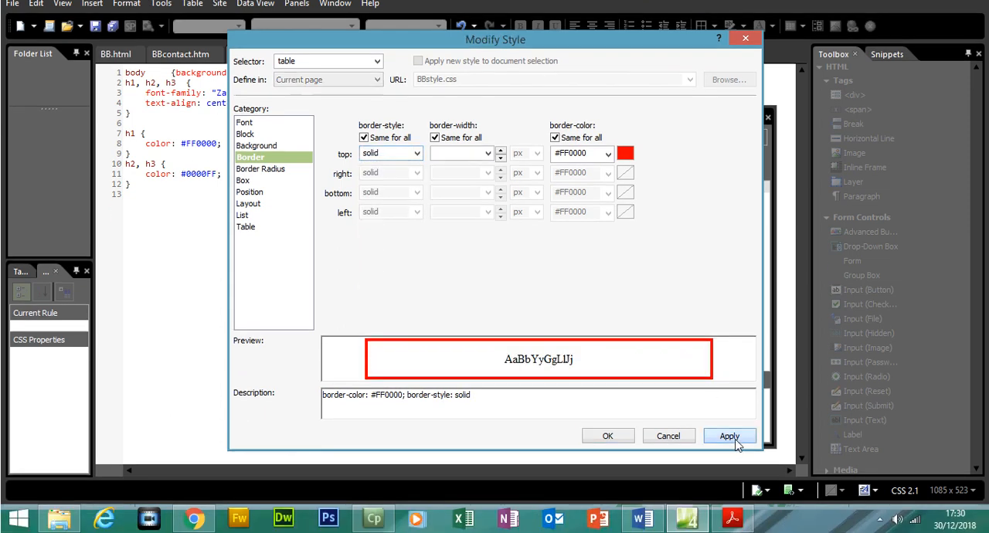
pyautogui.click(619, 437)
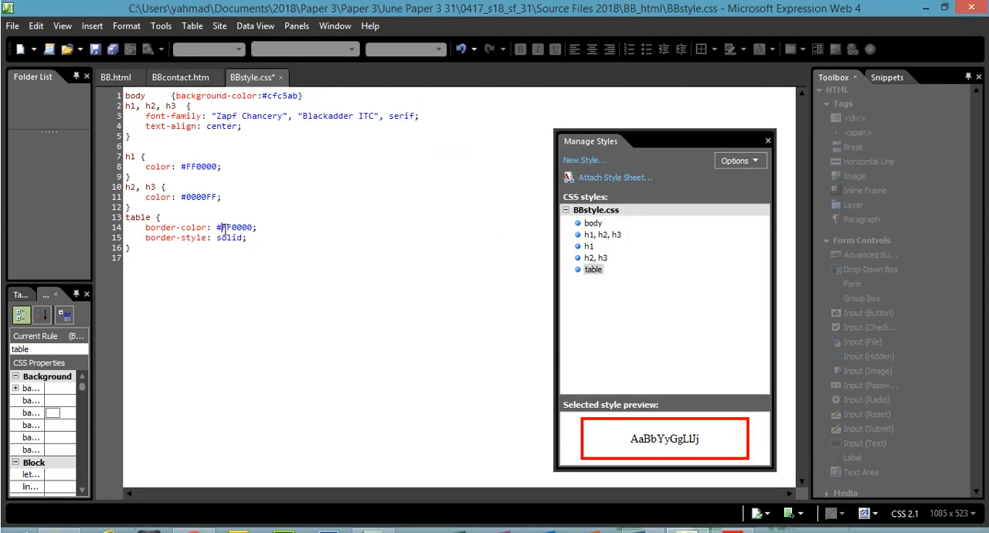
# - Extend the table border rule to the table cells by changing its selector to "table, td"
pyautogui.click(201, 230)
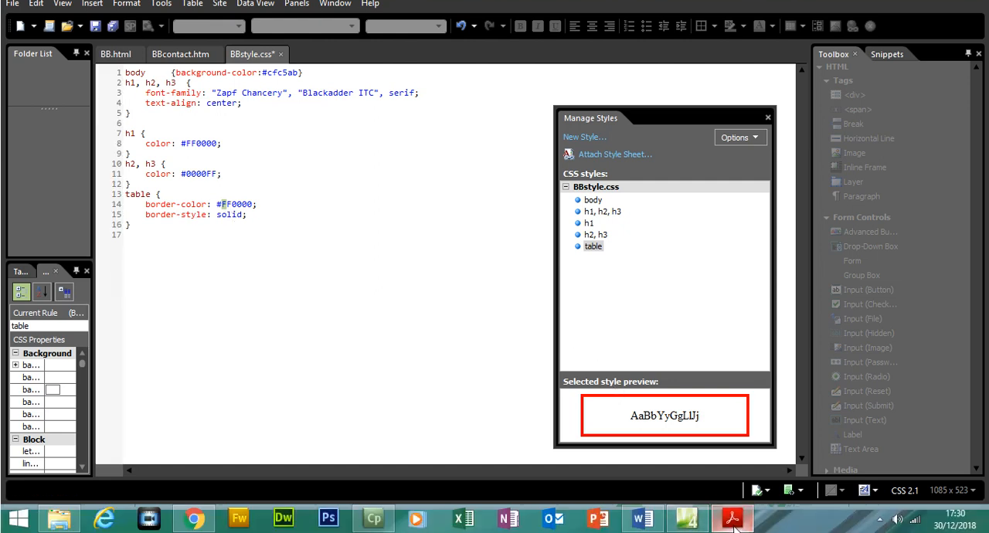
pyautogui.click(733, 519)
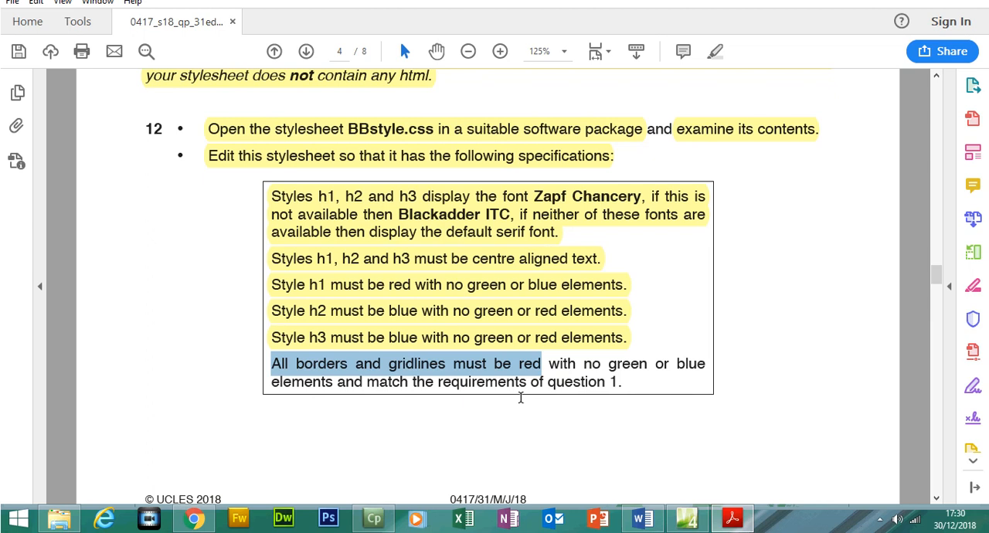
pyautogui.click(732, 520)
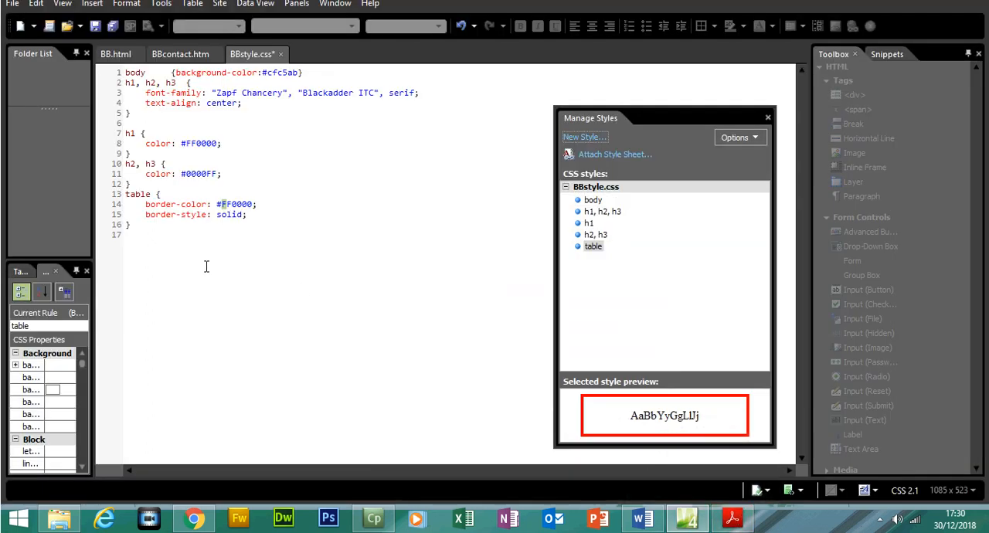
pyautogui.click(152, 195)
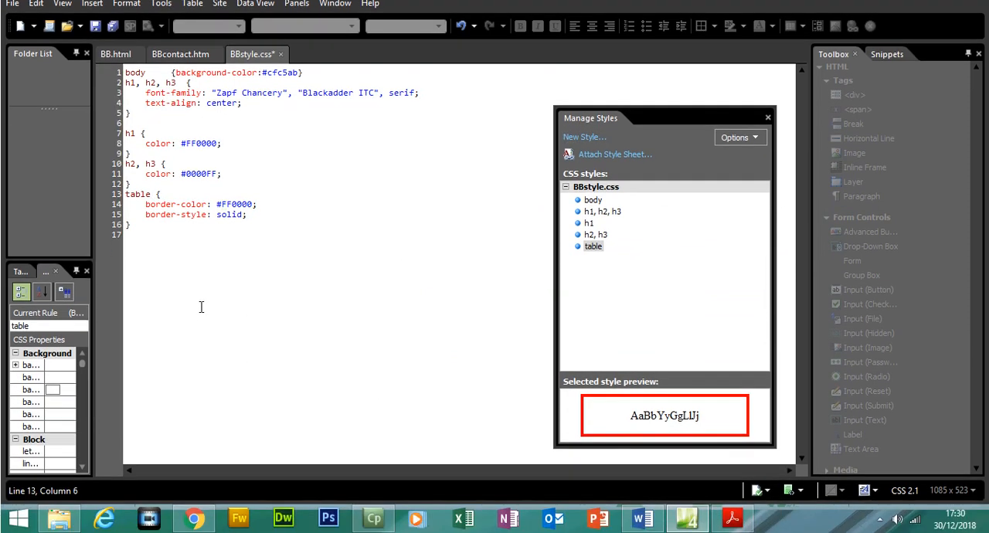
pyautogui.write(', td')
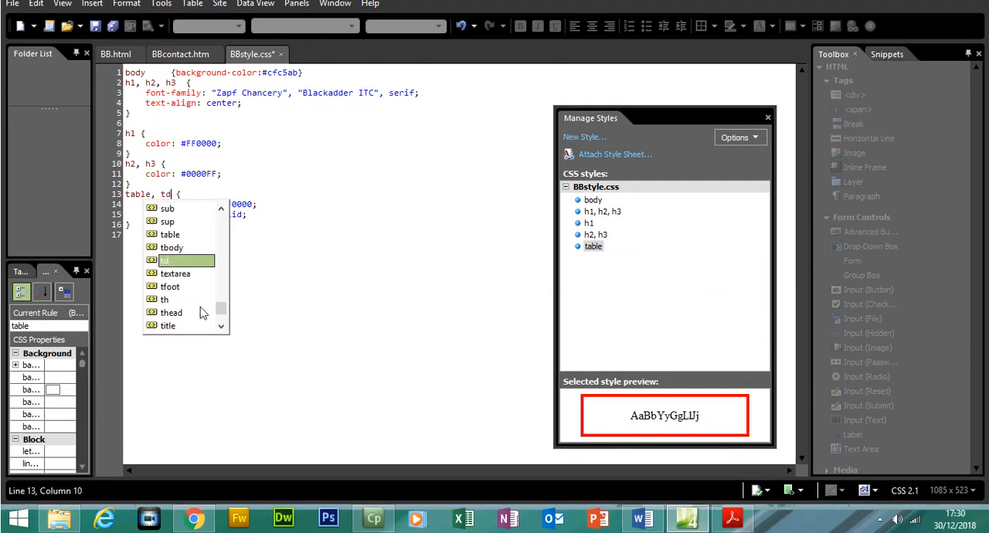
pyautogui.click(258, 305)
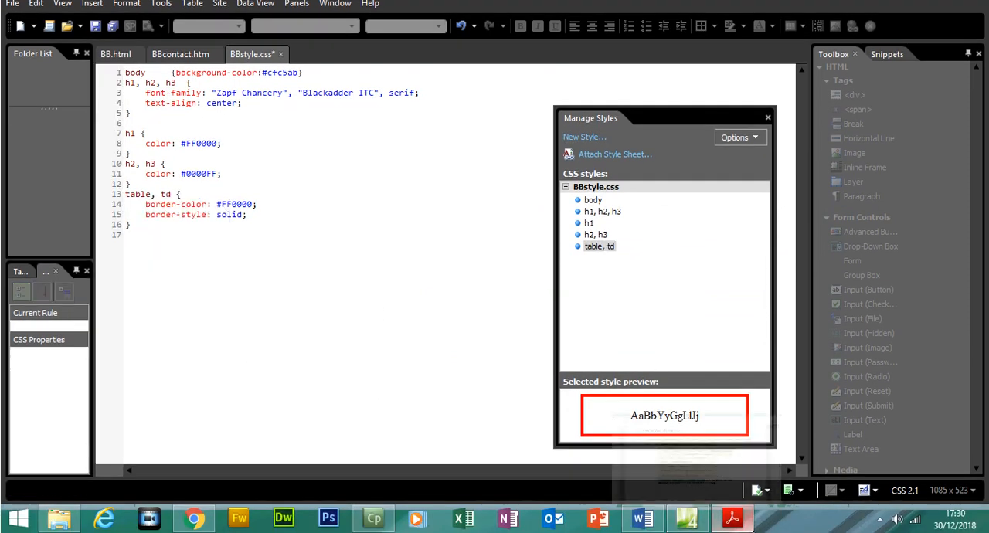
# - Review the borders and gridlines requirement in the PDF and find the border and gridline widths specified in question 1
pyautogui.hotkey('alt', 'Tab')
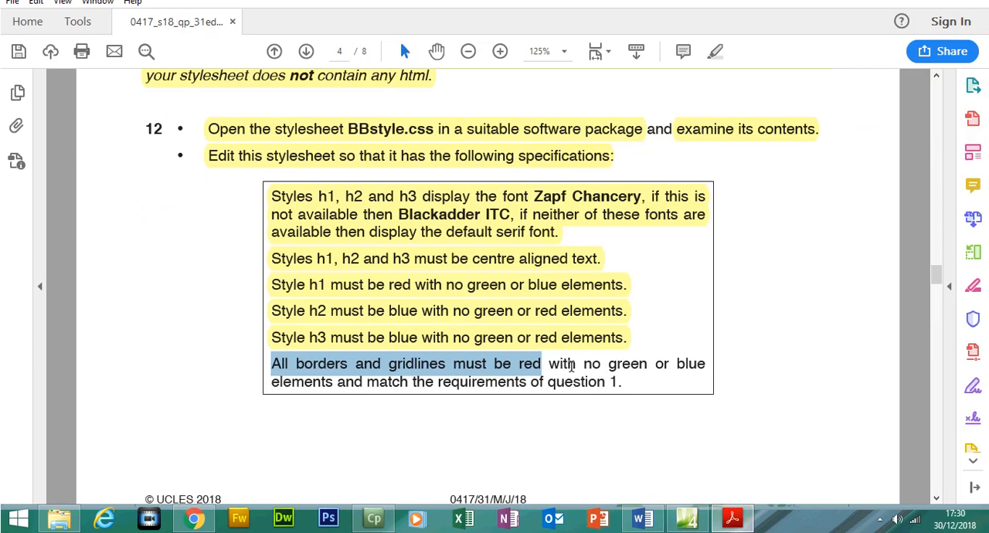
pyautogui.moveTo(367, 382); pyautogui.dragTo(616, 388)
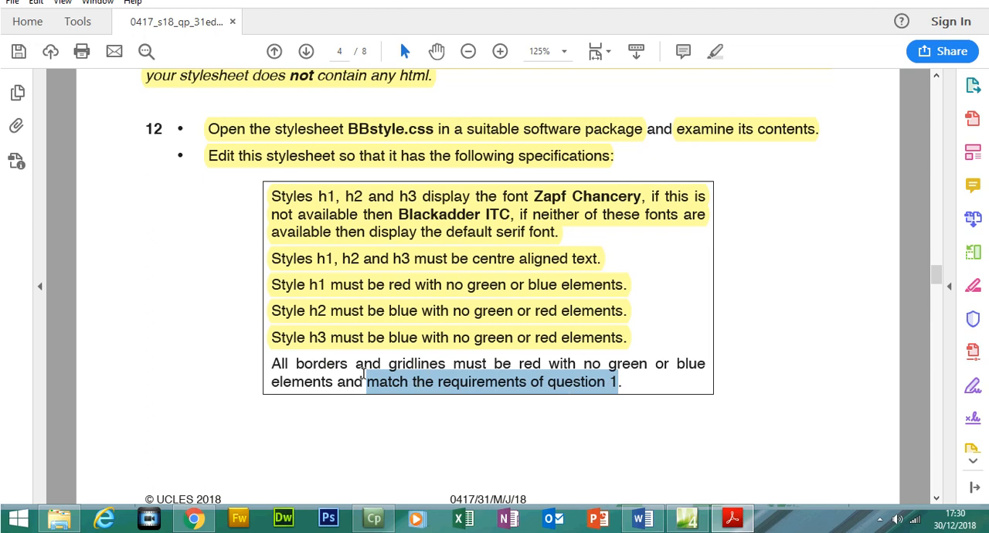
pyautogui.moveTo(272, 363); pyautogui.dragTo(686, 362)
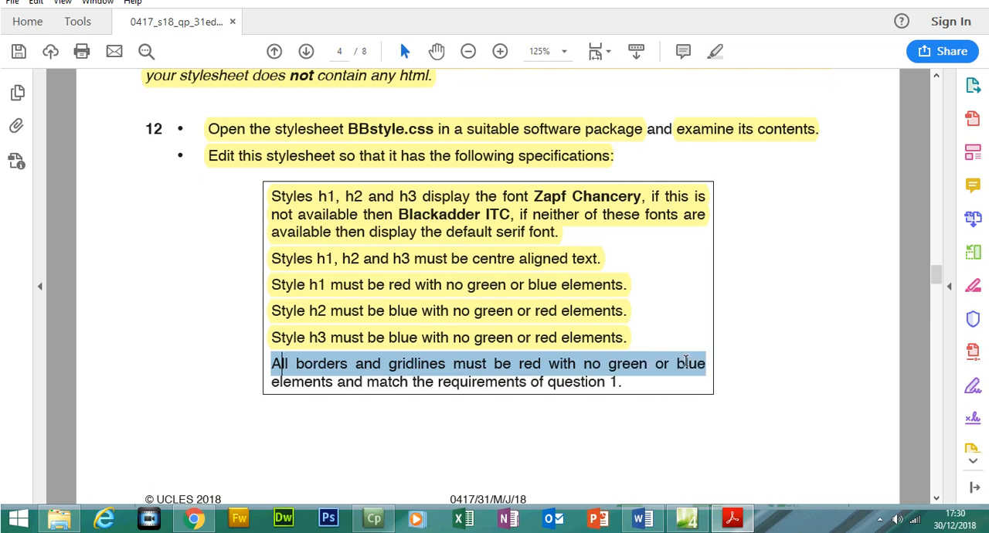
pyautogui.click(735, 520)
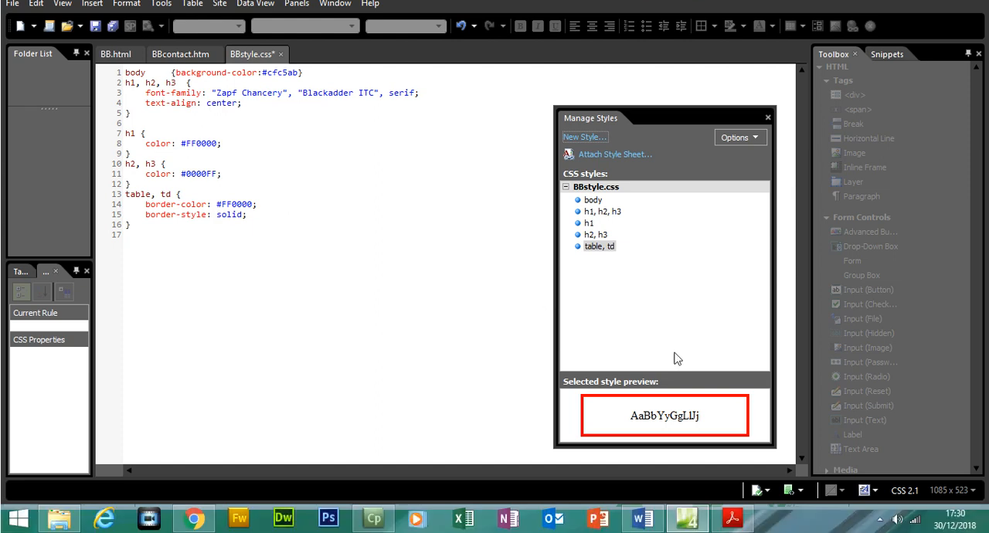
pyautogui.click(733, 519)
pyautogui.moveTo(941, 278); pyautogui.dragTo(937, 216)
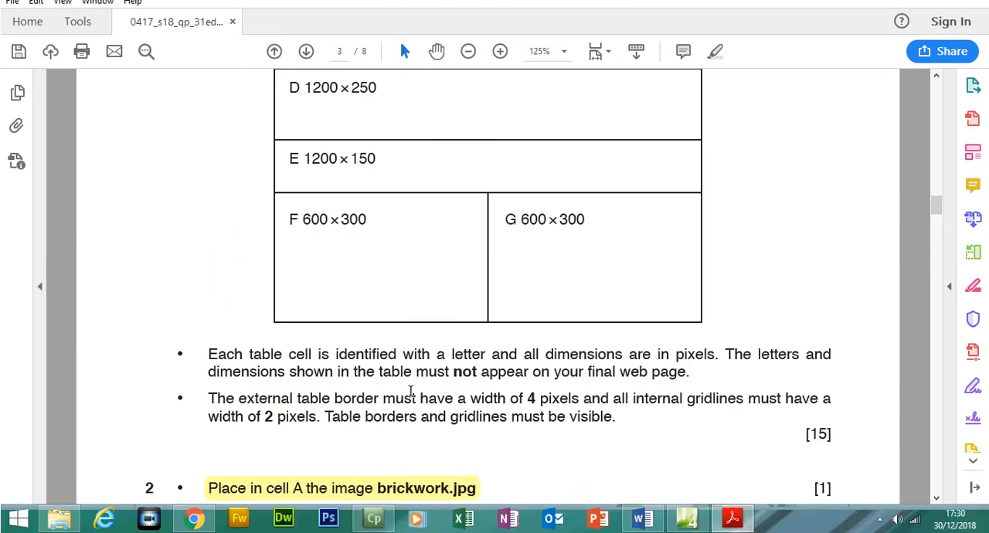
# - Return to BBstyle.css in Expression Web and begin a new style for the selector table below the existing rules
pyautogui.moveTo(238, 399); pyautogui.dragTo(609, 398)
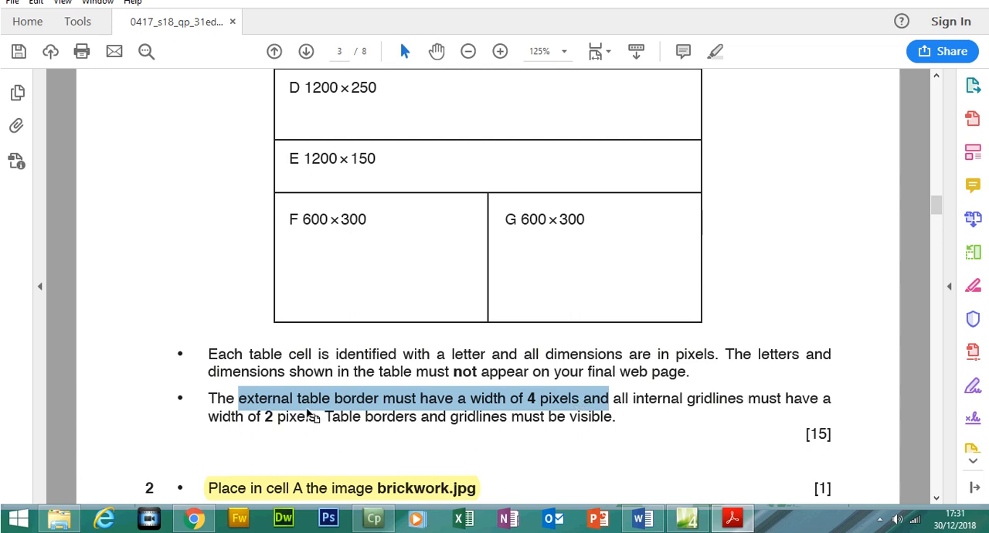
pyautogui.click(734, 520)
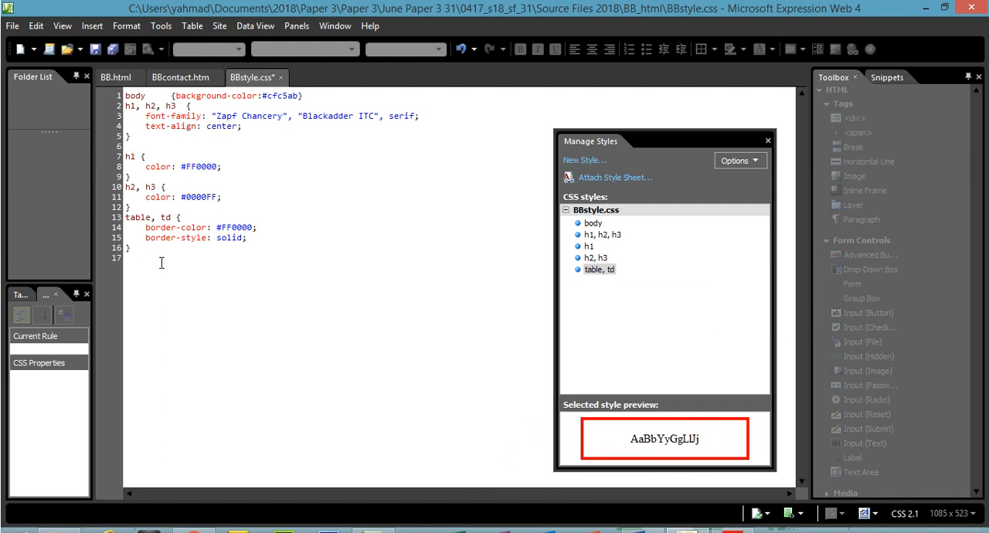
pyautogui.click(162, 263)
pyautogui.press('Return')
pyautogui.click(586, 161)
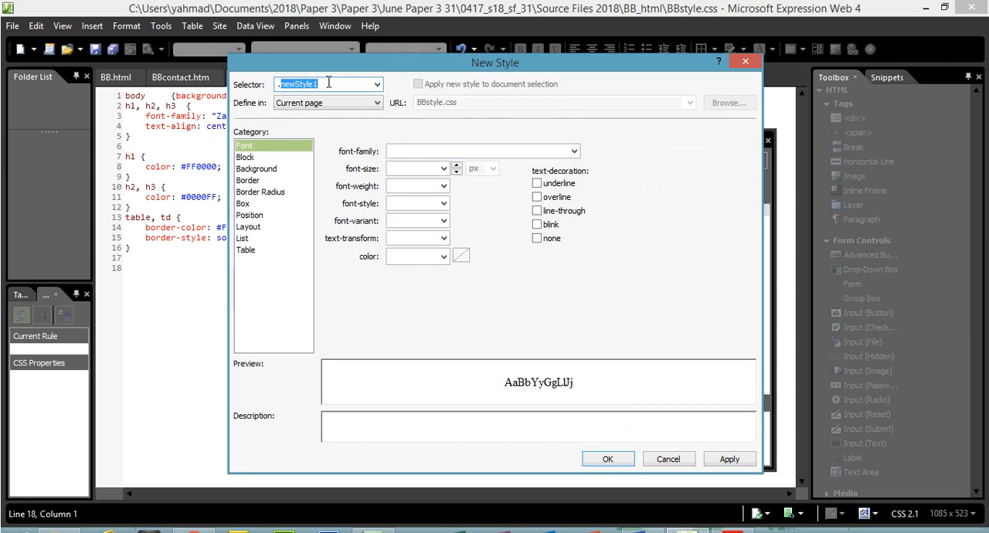
pyautogui.press('BackSpace')
pyautogui.write('table')
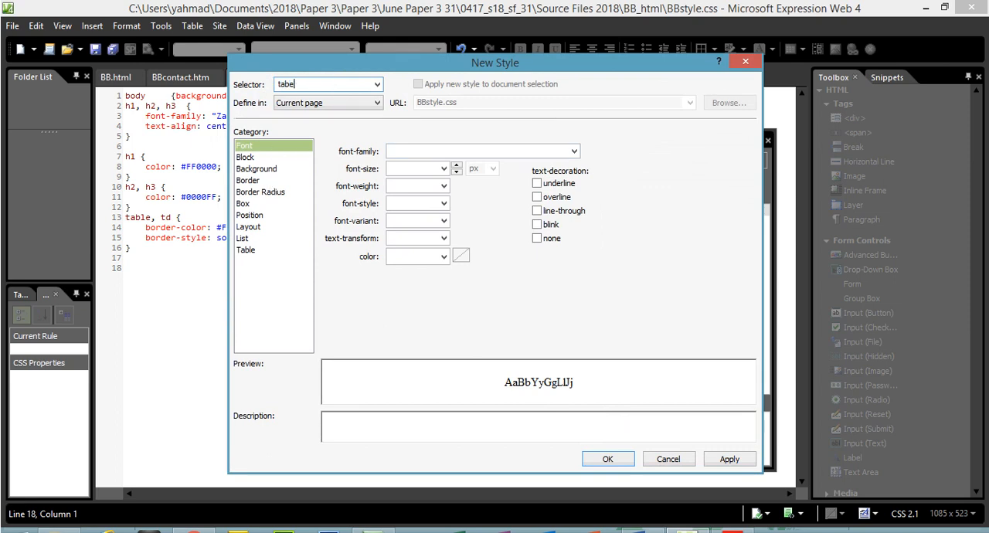
# - Set the table border width to 4 px on all sides, then apply and save the new style
pyautogui.click(255, 182)
pyautogui.click(467, 179)
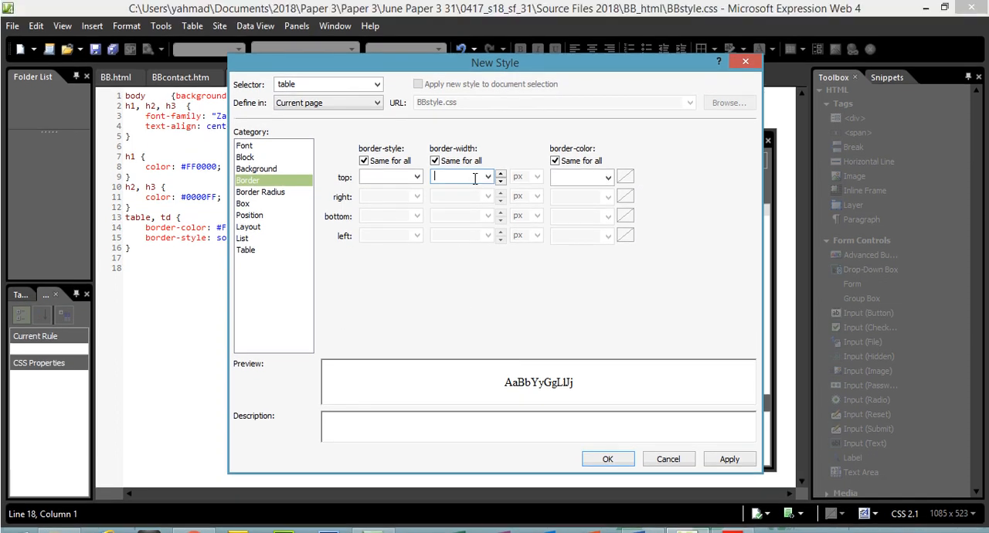
pyautogui.write('4')
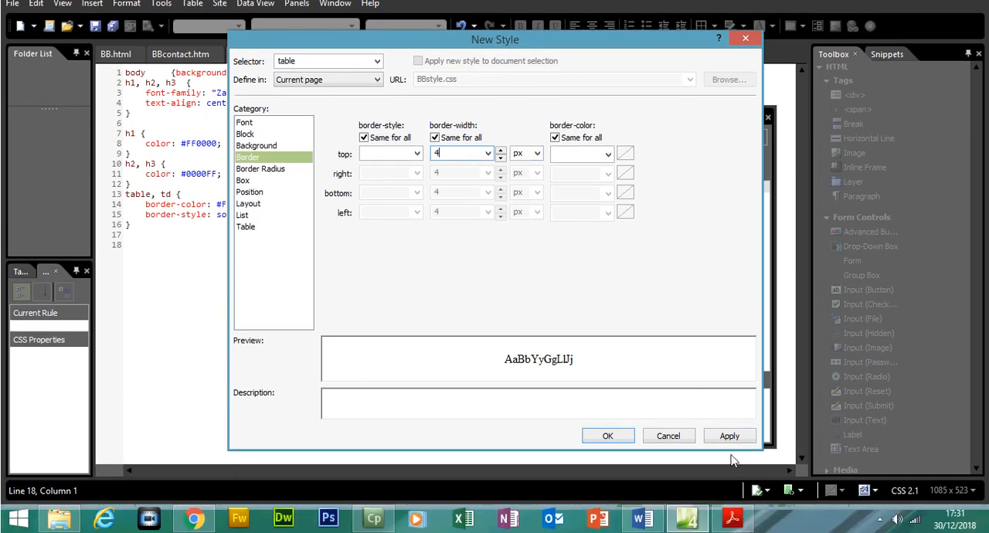
pyautogui.click(730, 459)
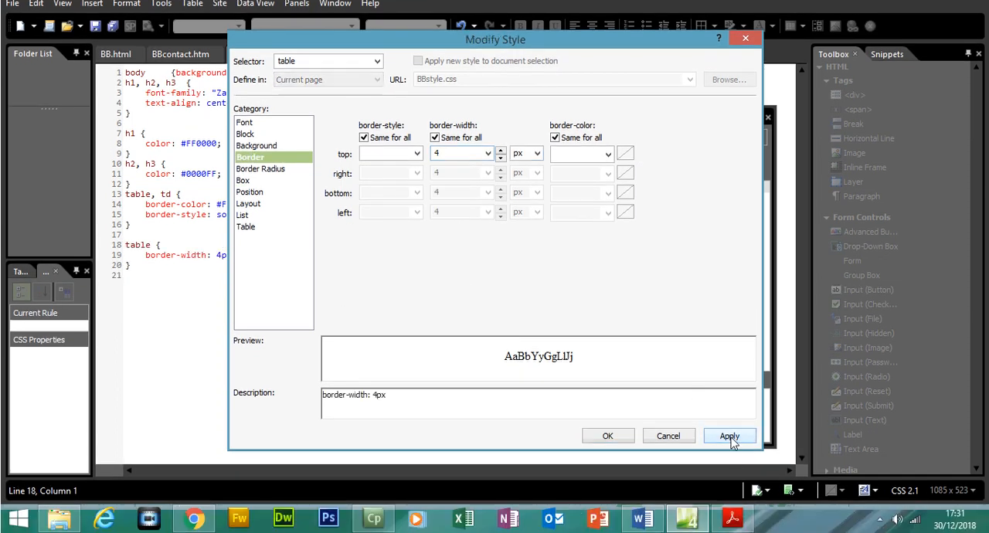
pyautogui.click(628, 438)
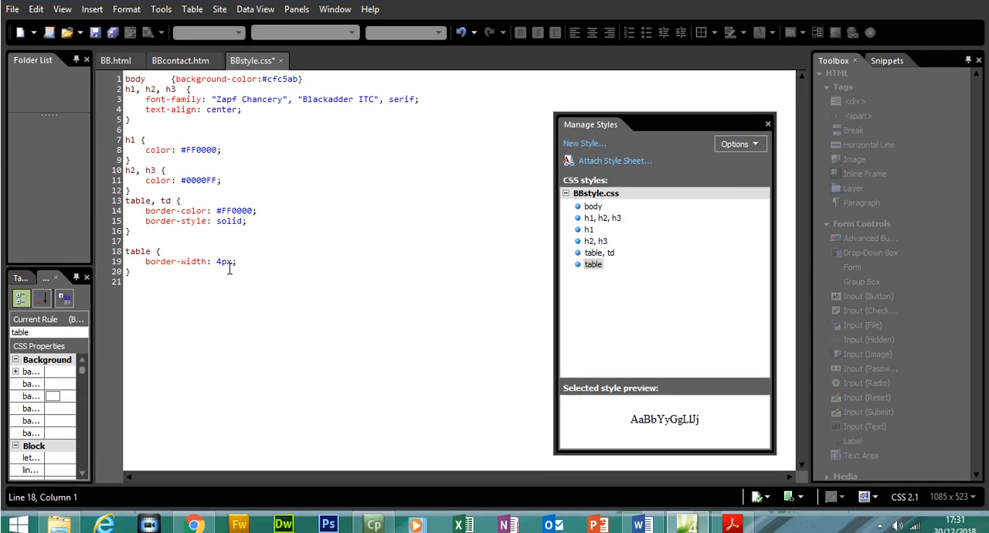
# - Duplicate the table border-width rule below itself, changing the copy's selector to td and its border width to 2px
pyautogui.moveTo(133, 263); pyautogui.dragTo(125, 246)
pyautogui.hotkey('ctrl', 'c')
pyautogui.rightClick(134, 248)
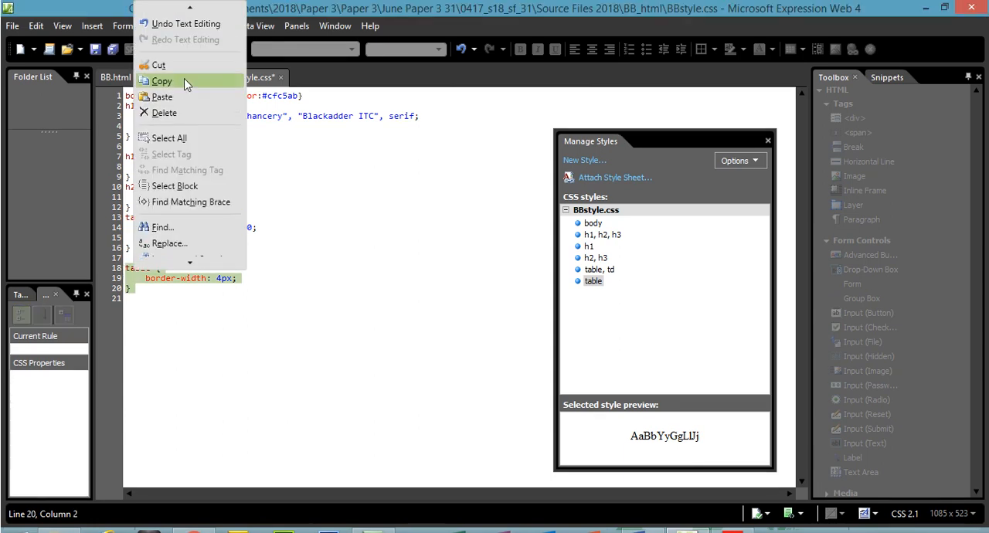
pyautogui.click(166, 56)
pyautogui.click(145, 283)
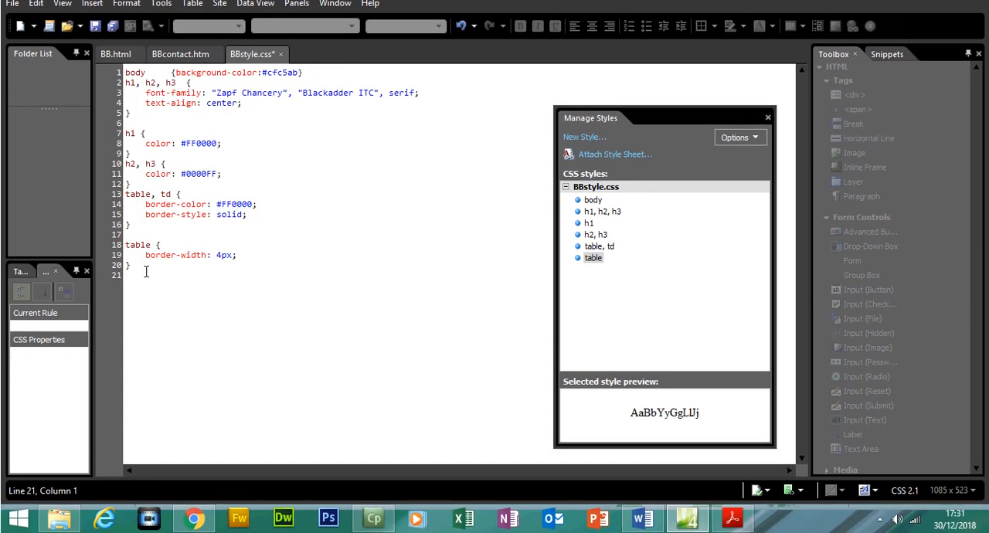
pyautogui.hotkey('ctrl', 'v')
pyautogui.doubleClick(147, 285)
pyautogui.write('td')
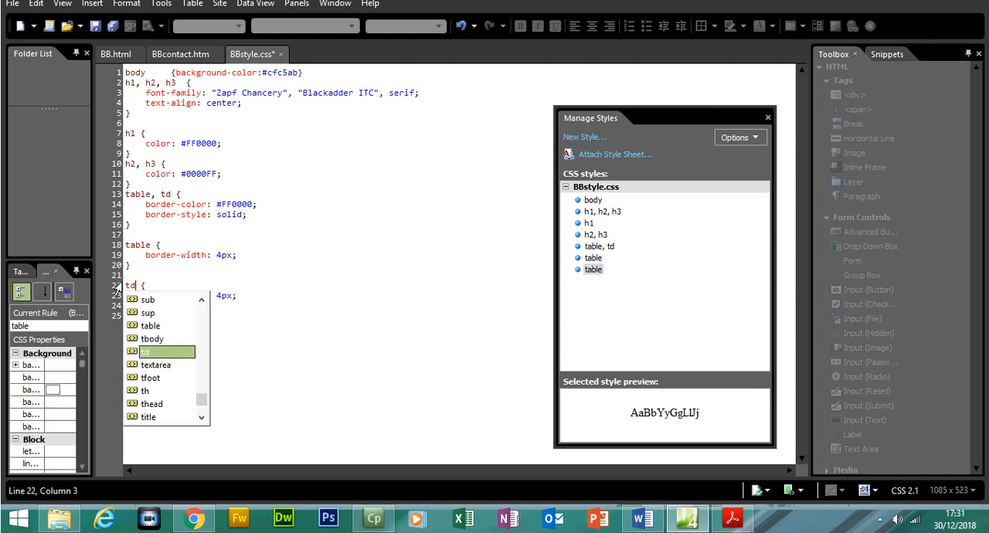
pyautogui.click(231, 301)
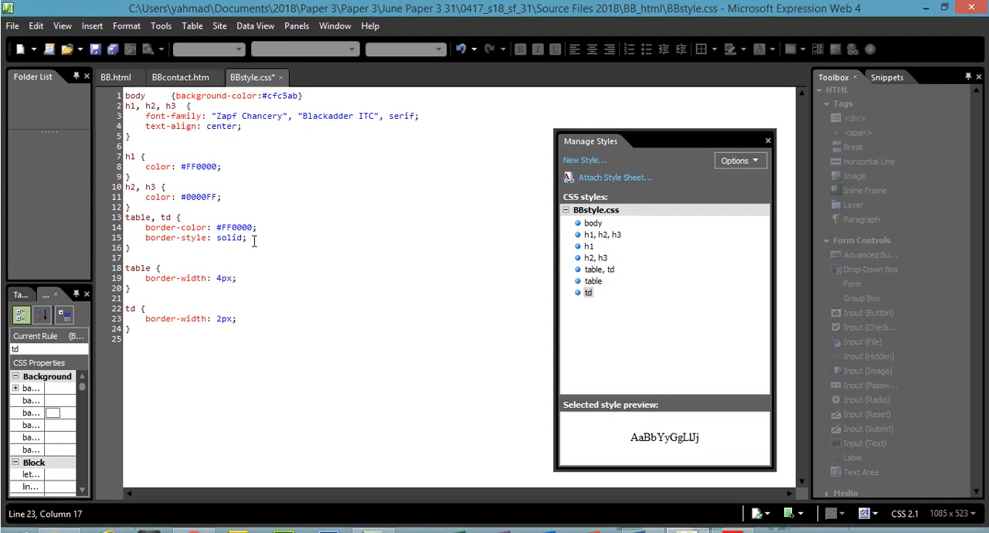
# - Select the "table, td" border colour and style declarations for review, then save BBstyle.css
pyautogui.moveTo(254, 241); pyautogui.dragTo(126, 219)
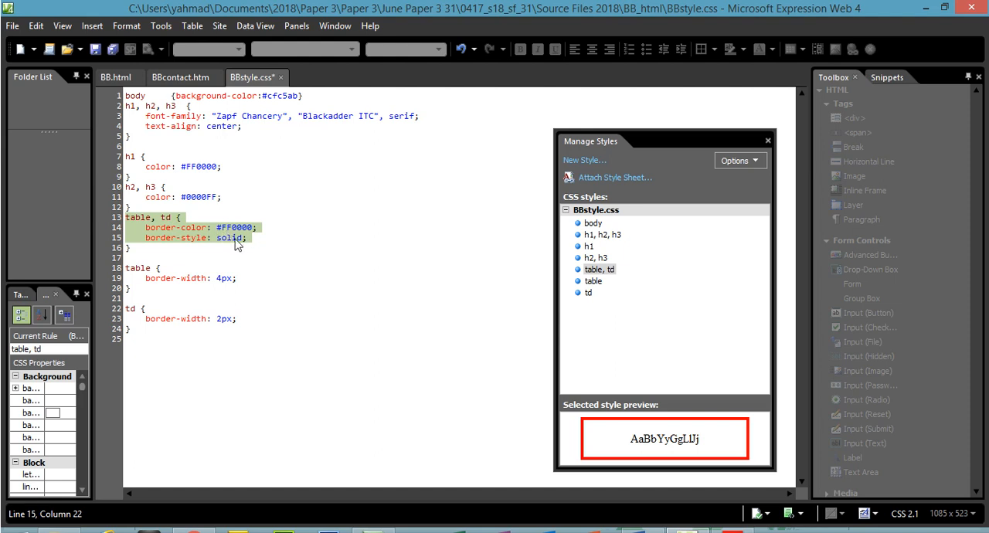
pyautogui.click(13, 25)
pyautogui.click(39, 118)
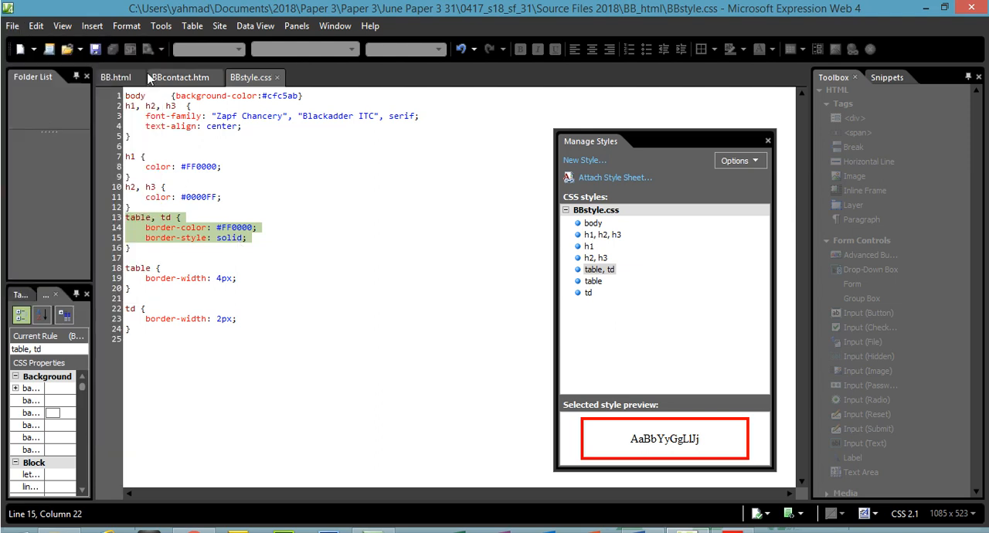
# - Preview BB.html in Chrome and check the text, table borders and gridlines down the whole page
pyautogui.click(120, 82)
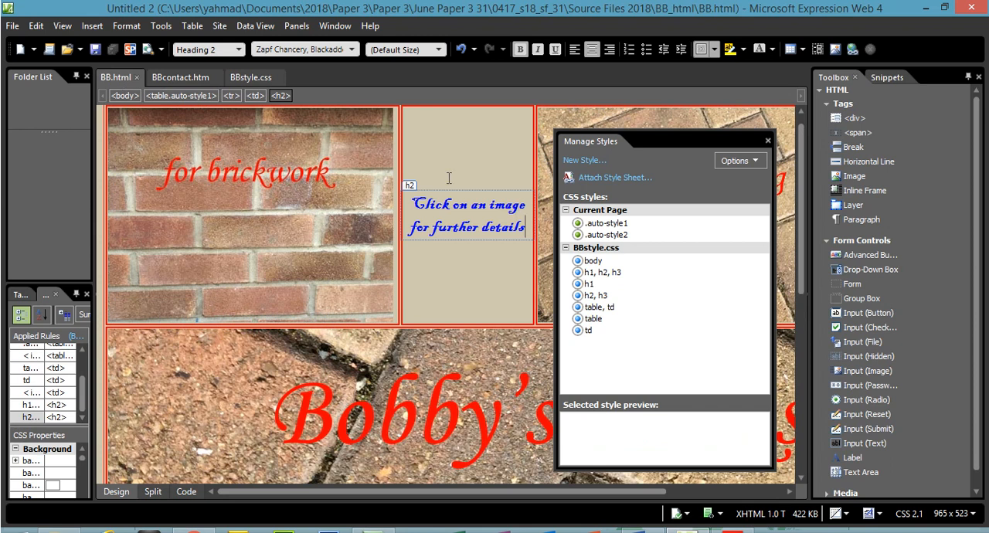
pyautogui.click(13, 25)
pyautogui.moveTo(93, 217)
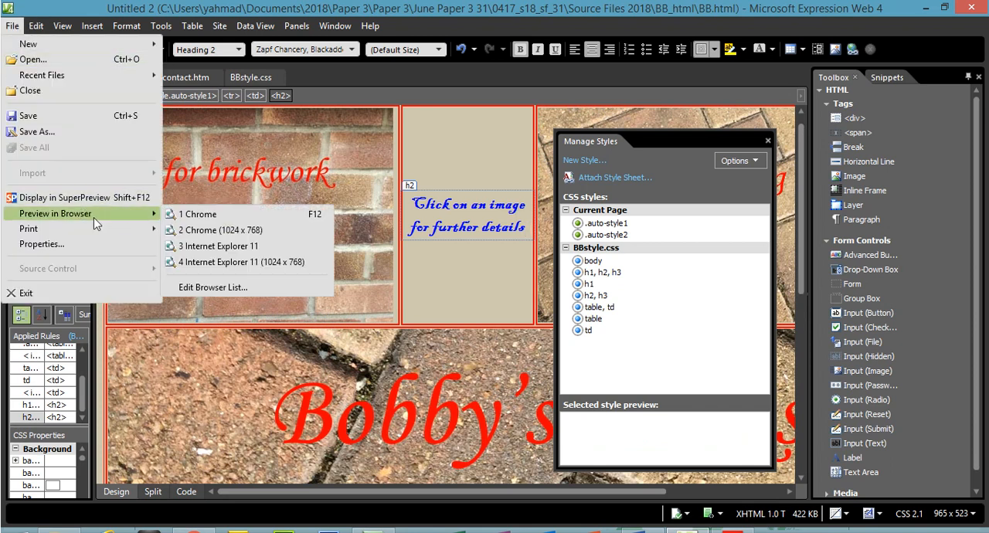
pyautogui.click(211, 217)
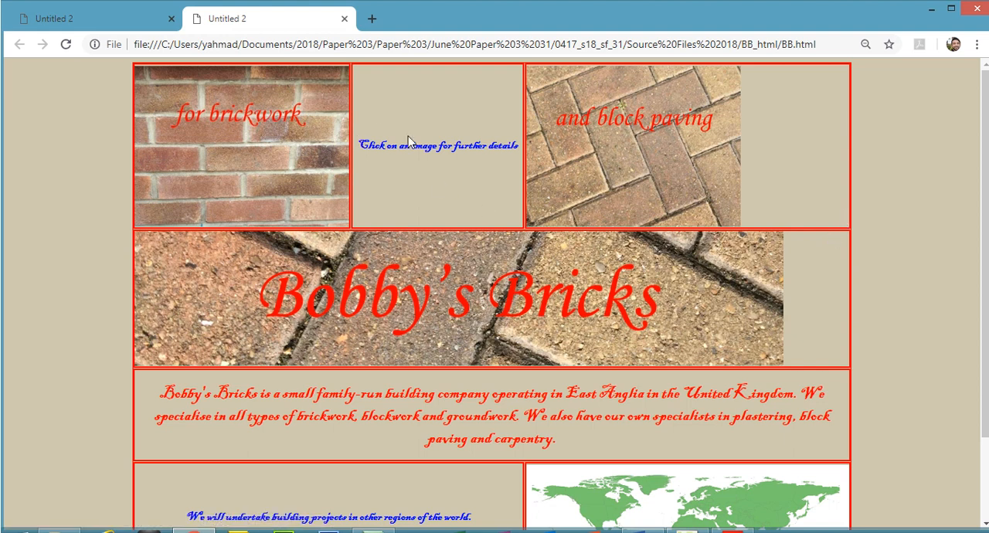
pyautogui.moveTo(363, 144); pyautogui.dragTo(442, 147)
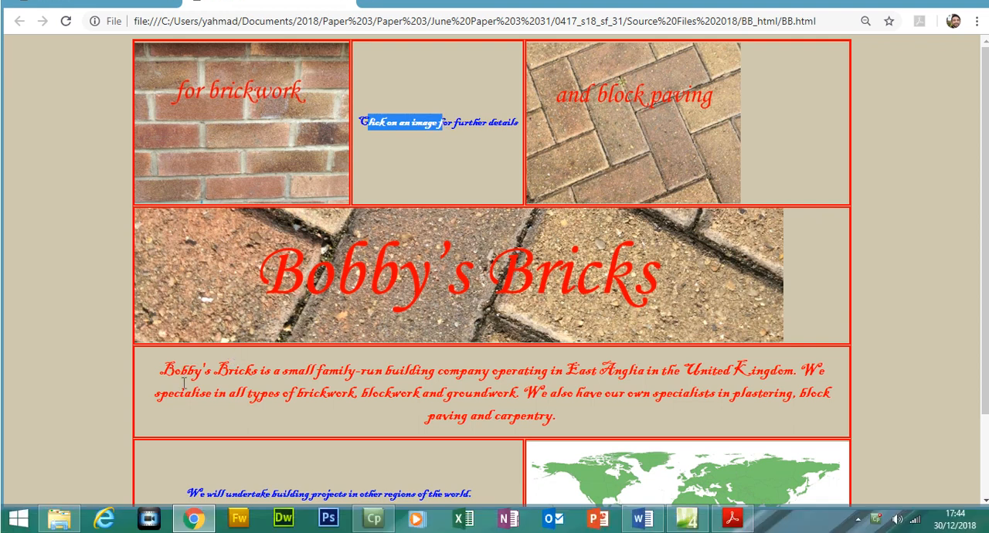
pyautogui.scroll(-2, 862, 323)
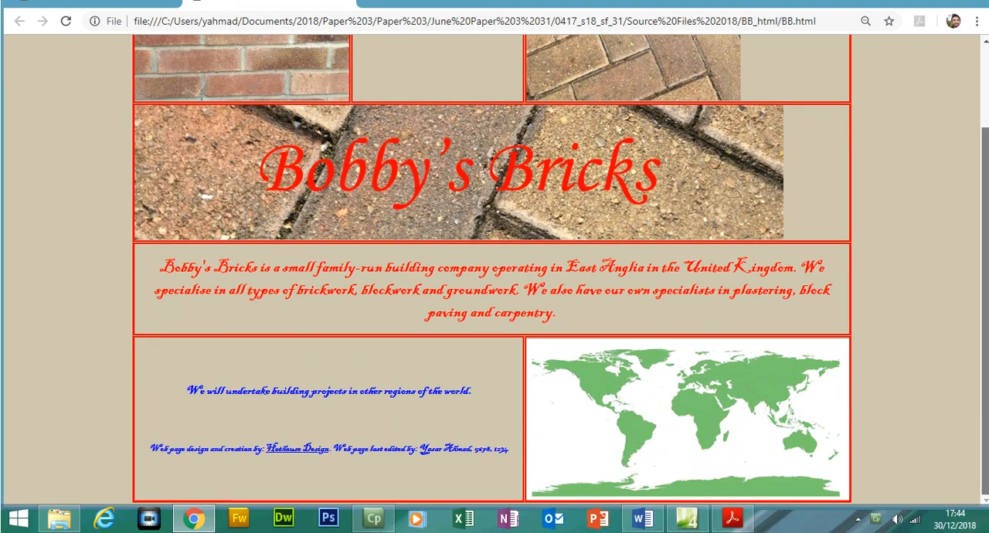
pyautogui.scroll(2, 781, 352)
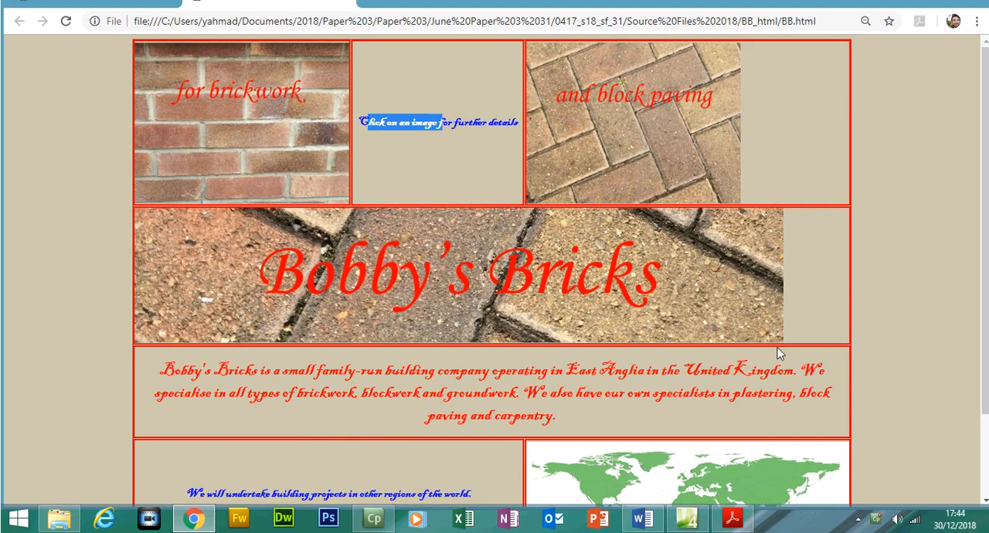
# - In the exam PDF, highlight the stylesheet requirement that all borders and gridlines must be red and match question 1
pyautogui.click(754, 524)
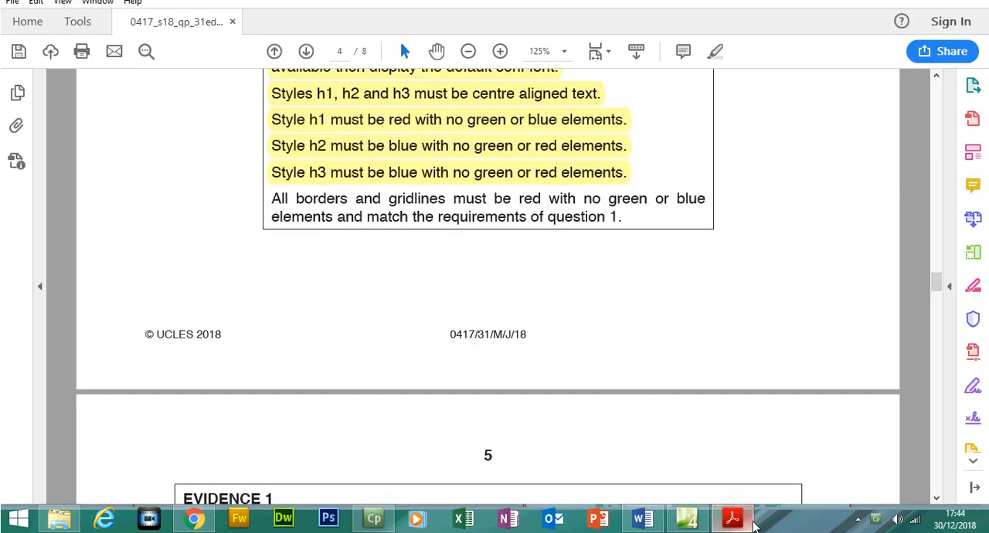
pyautogui.scroll(2, 937, 286)
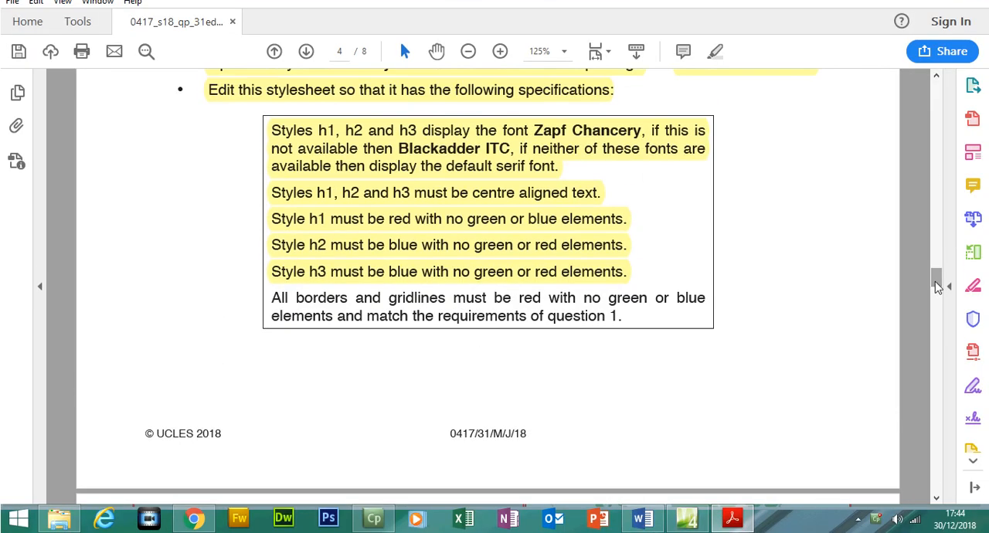
pyautogui.moveTo(271, 298); pyautogui.dragTo(630, 318)
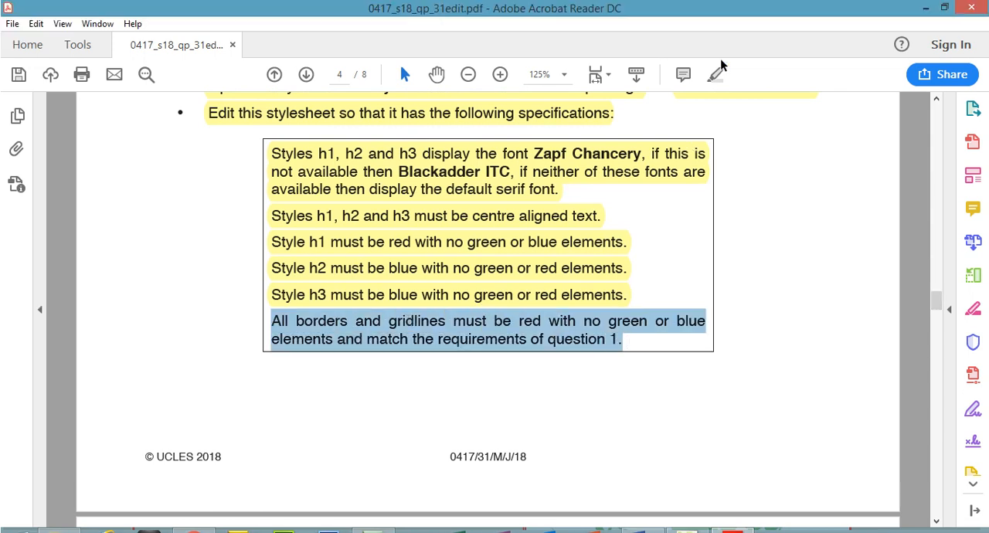
pyautogui.click(715, 51)
# - Highlight question 1's two bullets on table cell dimensions and on border and gridline widths in the PDF
pyautogui.moveTo(936, 283); pyautogui.dragTo(936, 214)
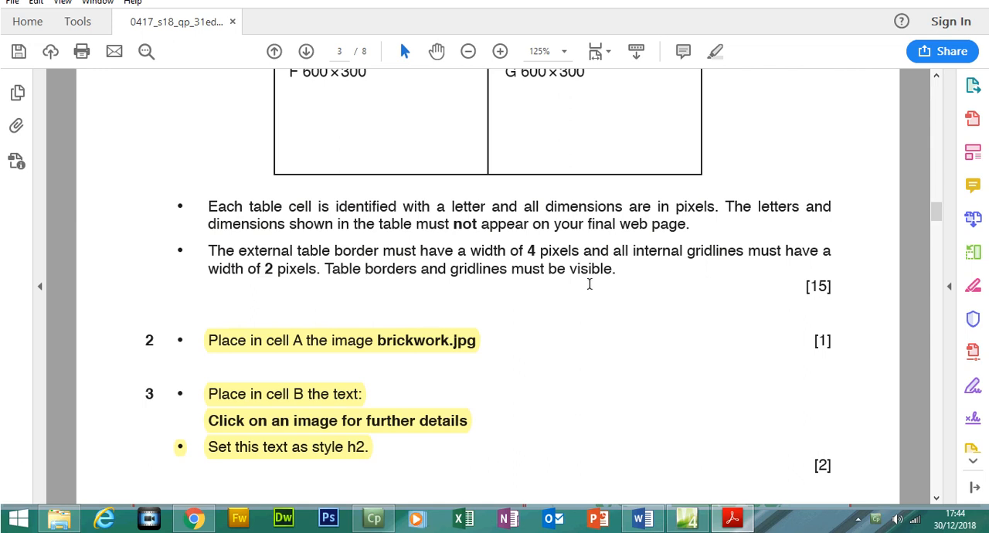
pyautogui.moveTo(619, 275); pyautogui.dragTo(229, 203)
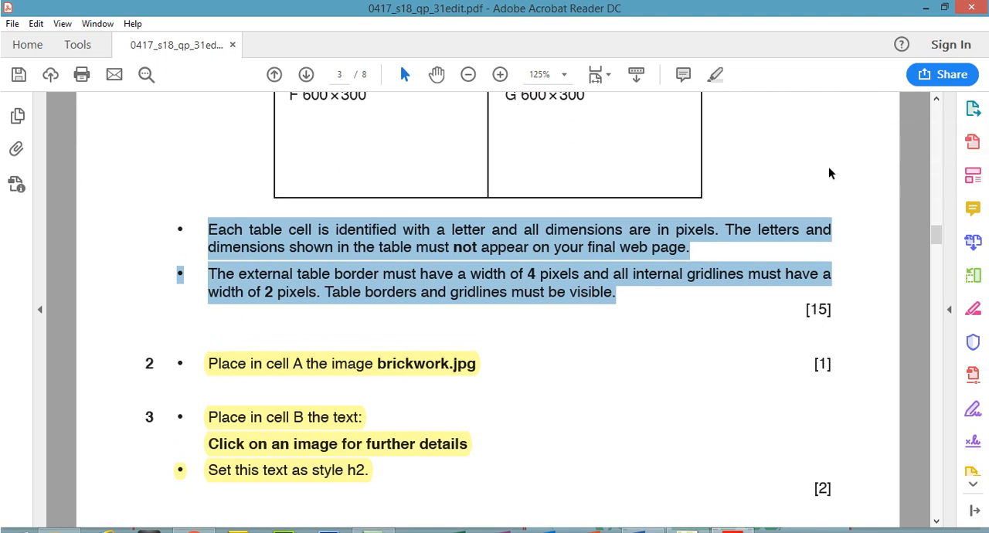
pyautogui.click(715, 74)
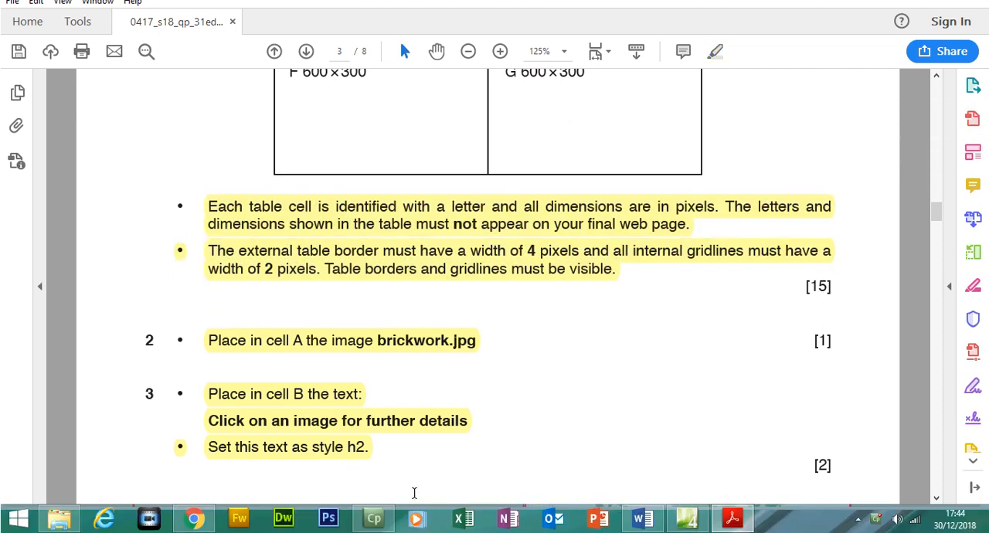
# - Switch to the stylesheet in Expression Web and from there to the BB.html preview in Chrome
pyautogui.click(688, 517)
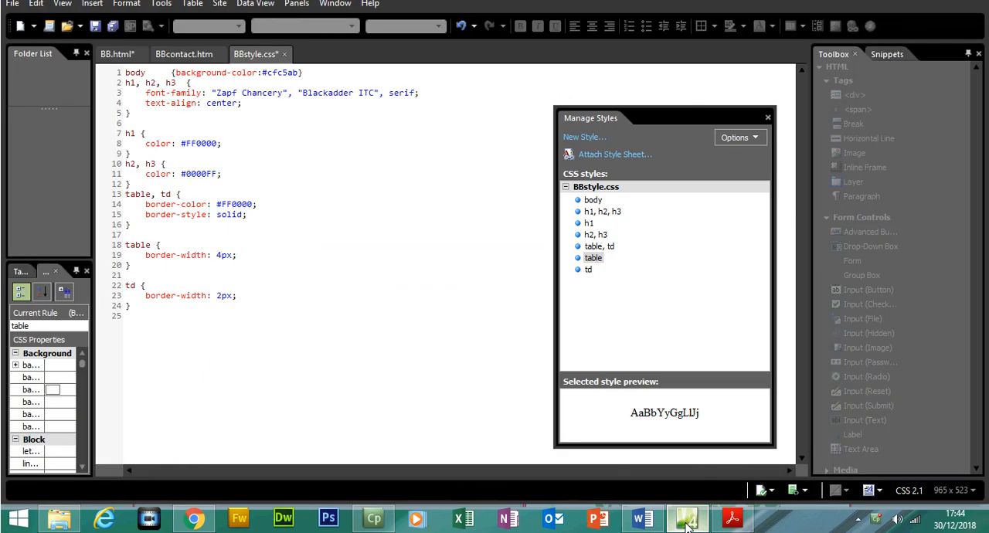
pyautogui.click(194, 518)
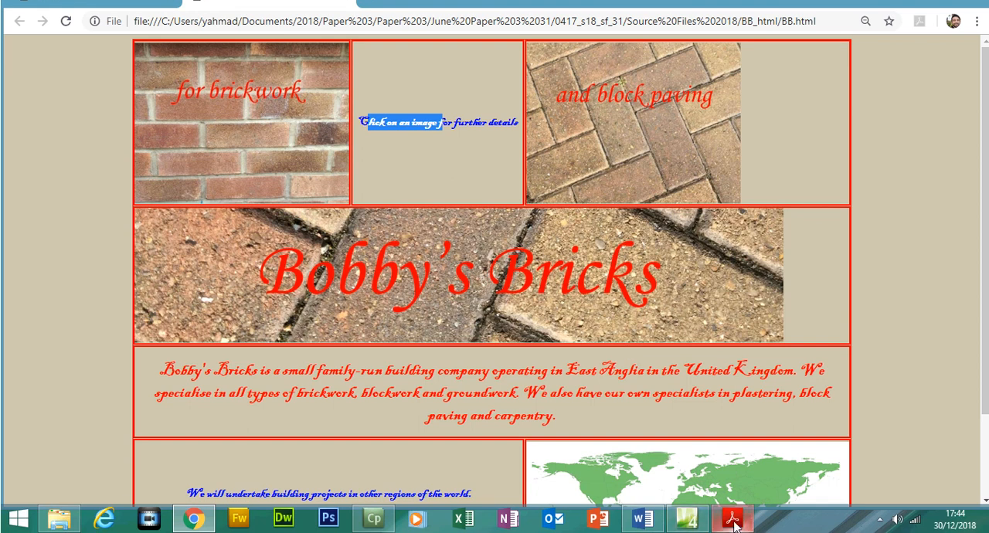
# - Switch to the exam PDF and read the Evidence 1 browser display requirements on page 5
pyautogui.click(733, 518)
pyautogui.moveTo(939, 215); pyautogui.dragTo(949, 328)
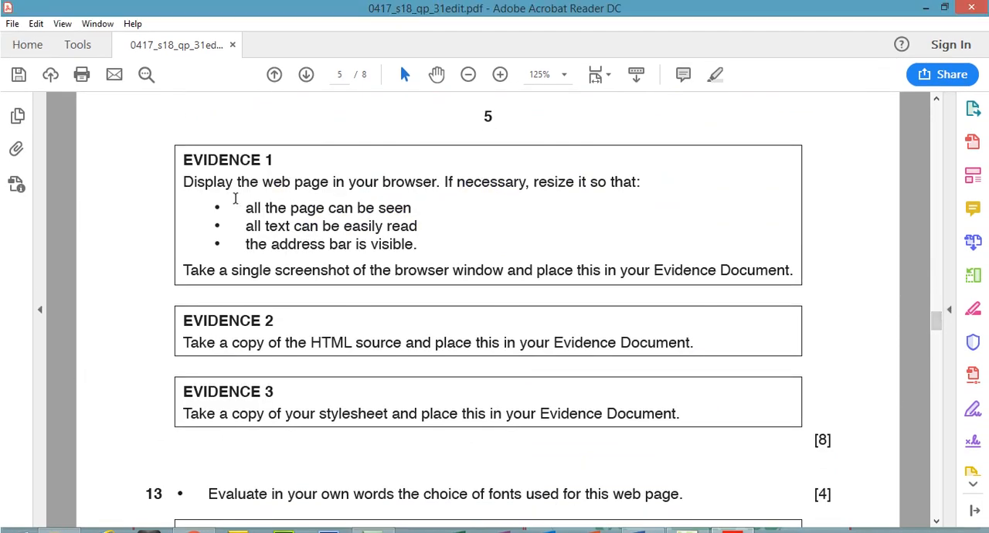
pyautogui.moveTo(186, 182); pyautogui.dragTo(421, 232)
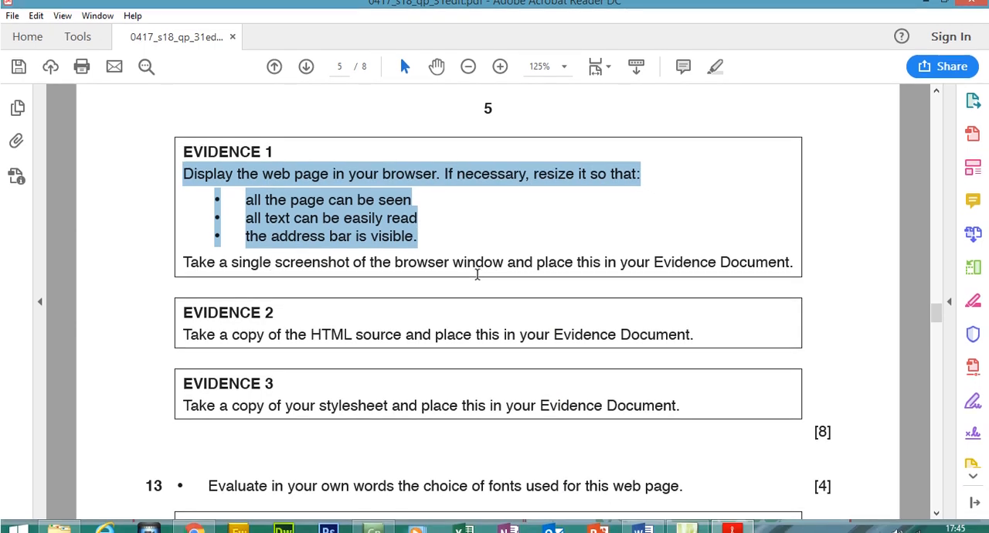
# - Switch to the BB.html preview in Chrome and set the page zoom to 50% so the whole table fits
pyautogui.click(198, 527)
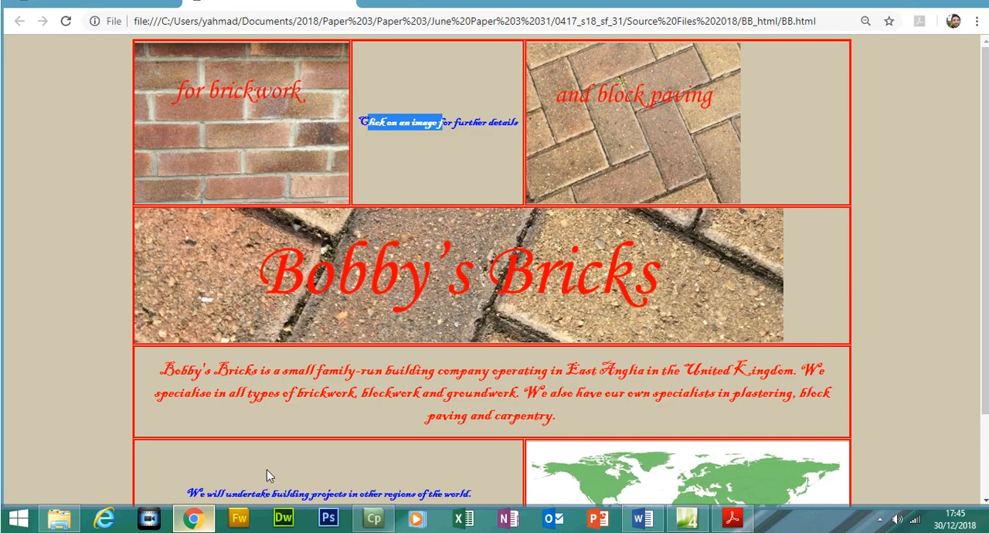
pyautogui.click(977, 44)
pyautogui.click(878, 183)
pyautogui.click(876, 188)
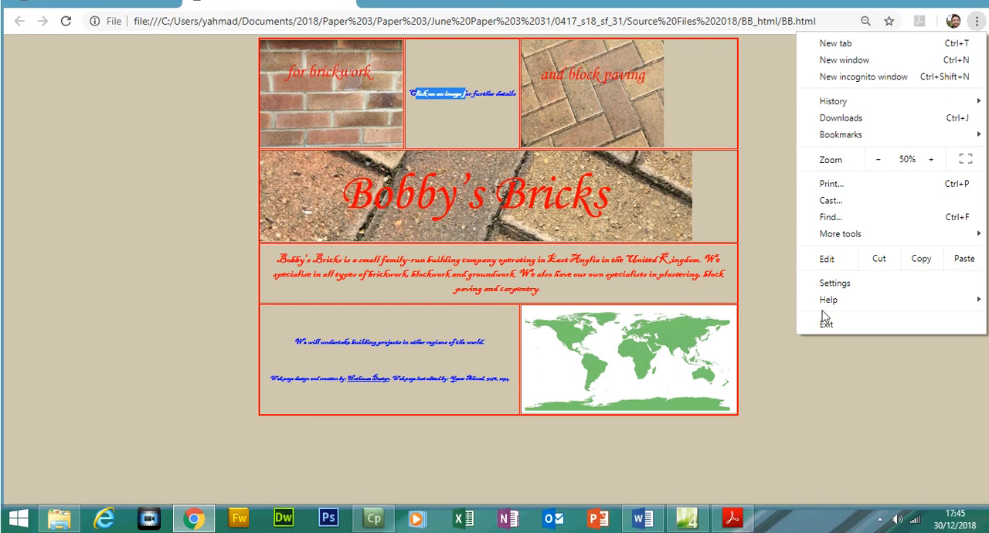
pyautogui.click(773, 403)
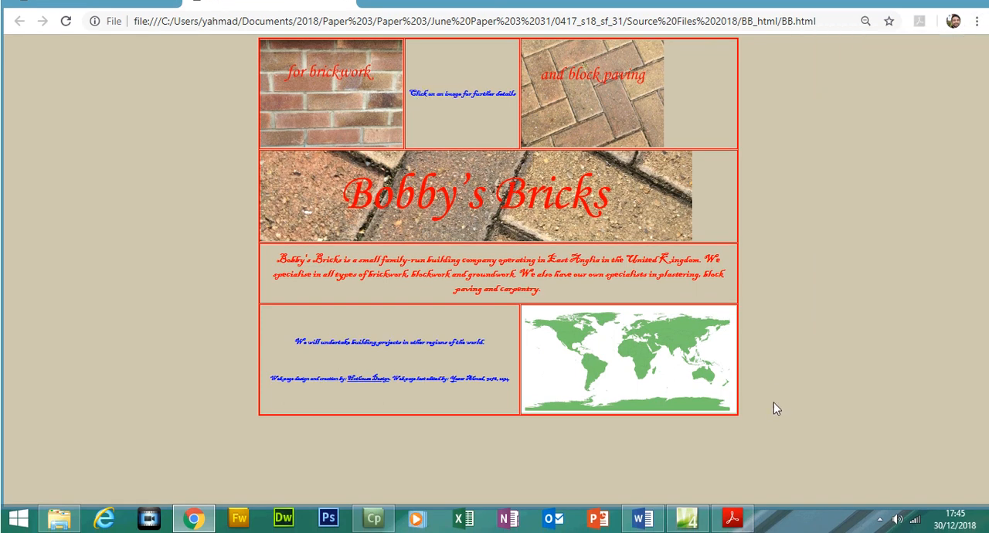
# - Switch to the Word evidence document, paste the browser screenshot under Evidence 1, and crop and enlarge it to 9.15 by 17.22 cm
pyautogui.click(632, 526)
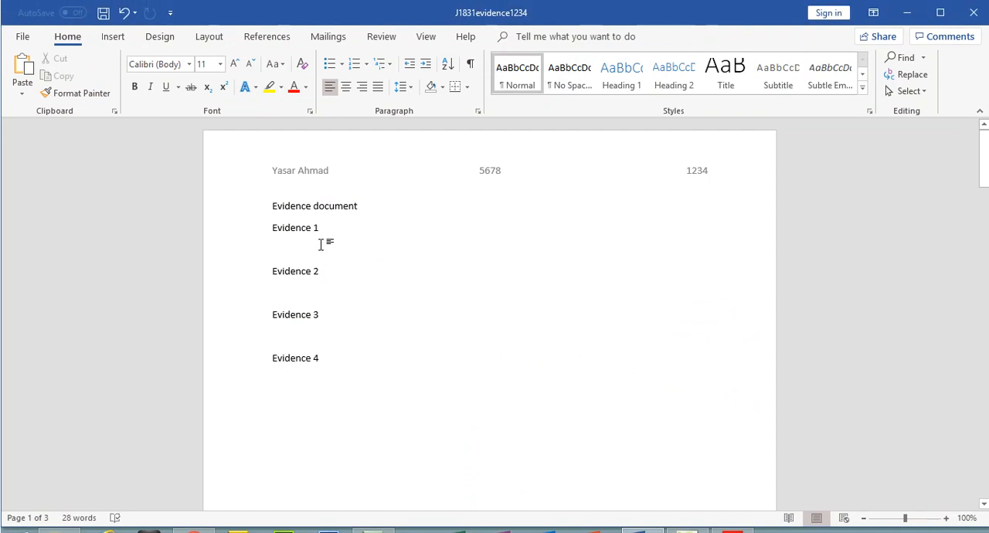
pyautogui.hotkey('ctrl', 'v')
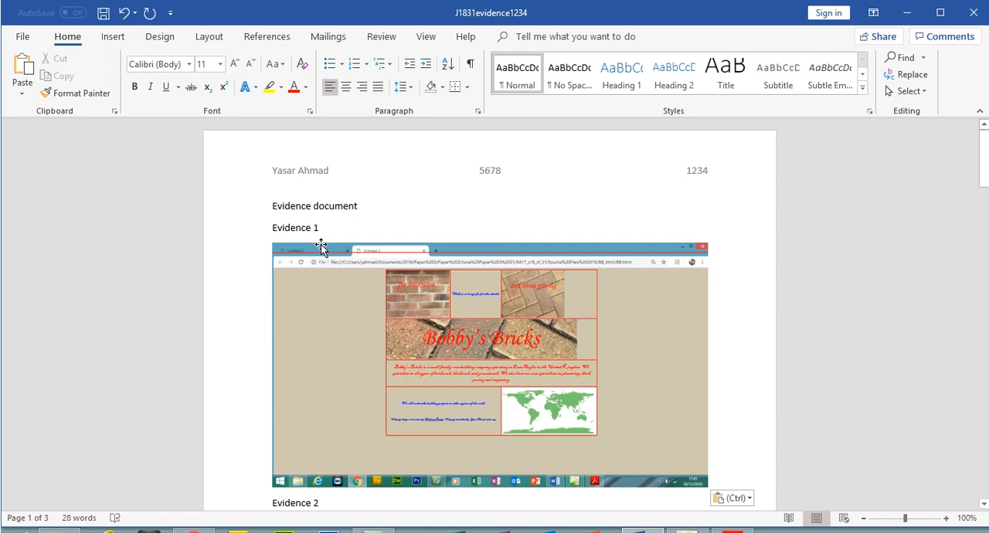
pyautogui.click(321, 244)
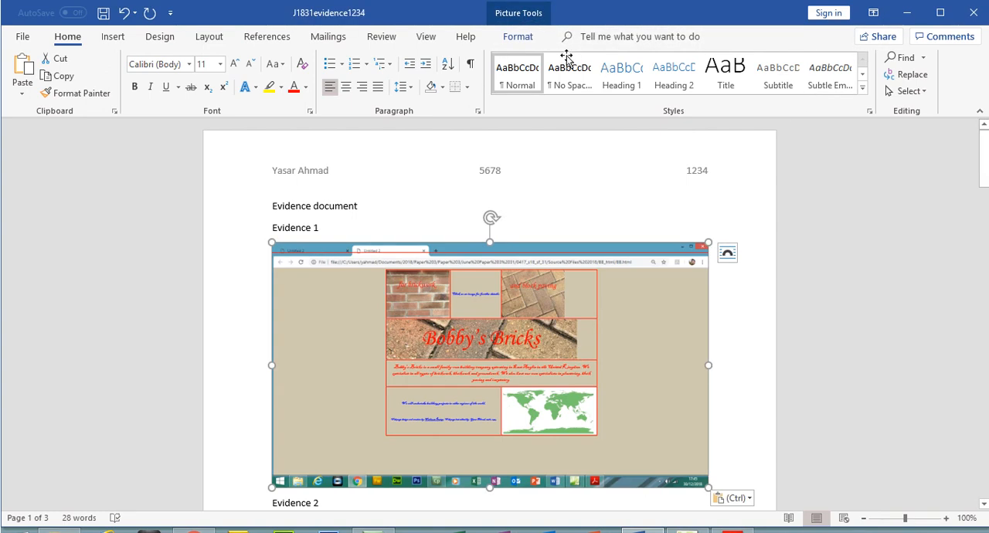
pyautogui.click(520, 25)
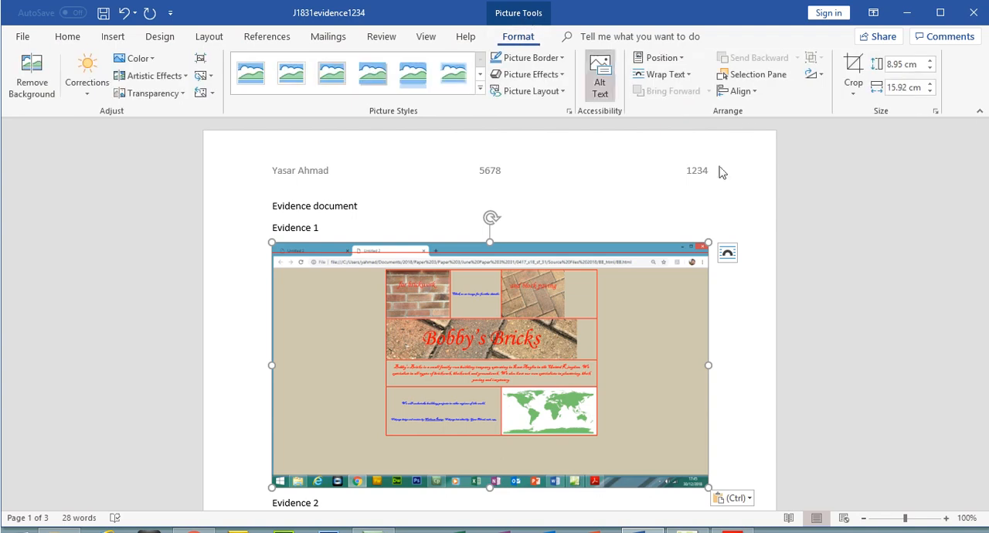
pyautogui.click(854, 66)
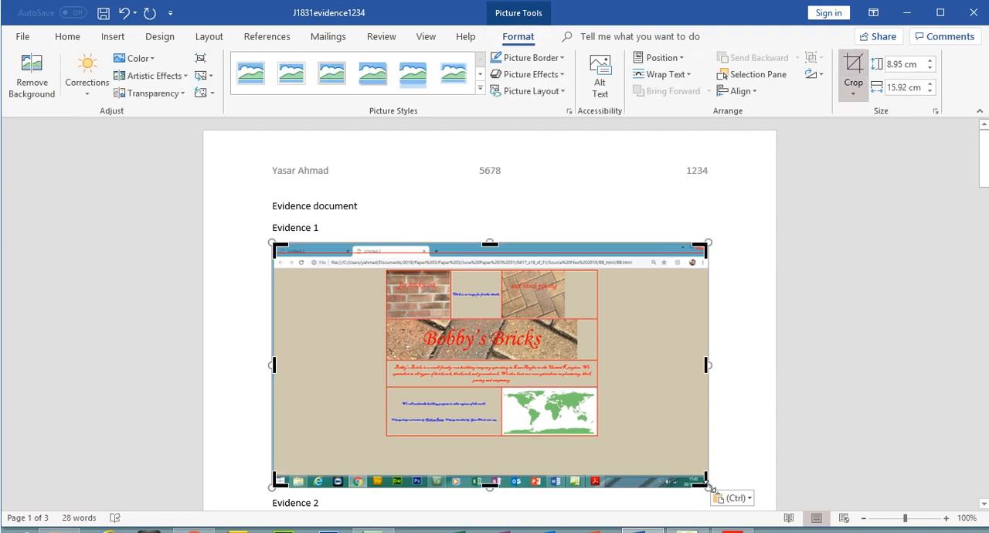
pyautogui.moveTo(705, 485); pyautogui.dragTo(744, 484)
pyautogui.press('Escape')
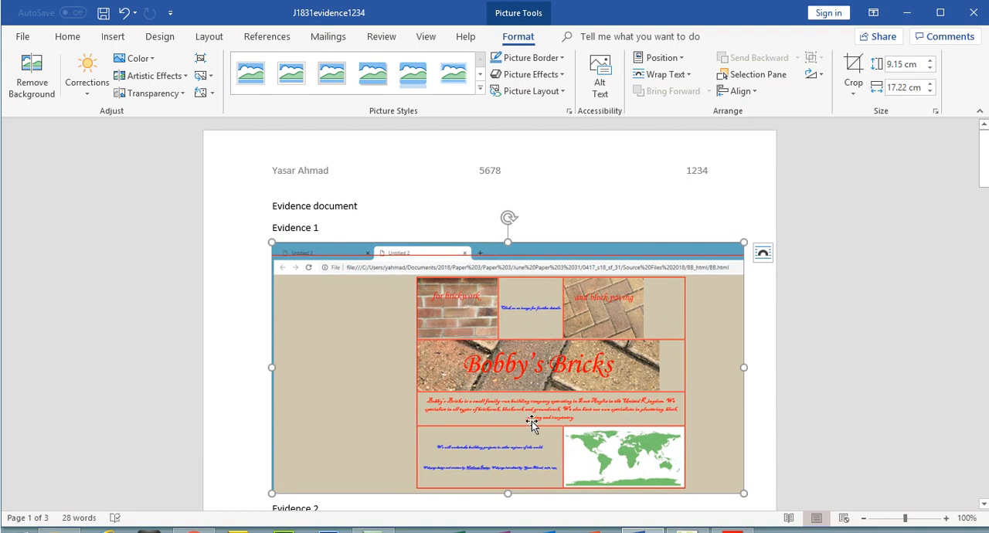
# - Return to the exam PDF and highlight the whole Evidence 1 text, from its heading to the single screenshot instruction
pyautogui.hotkey('alt', 'Tab')
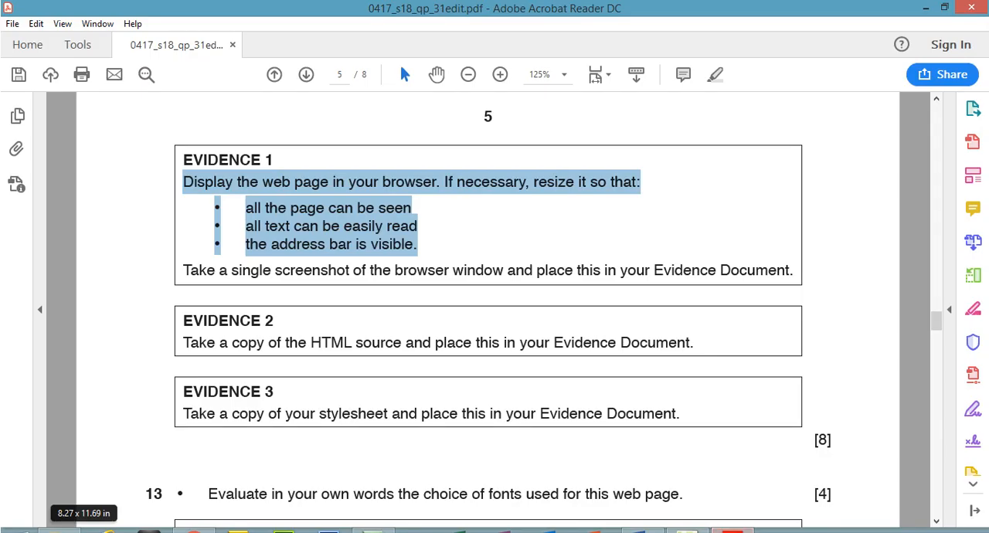
pyautogui.moveTo(183, 159); pyautogui.dragTo(731, 282)
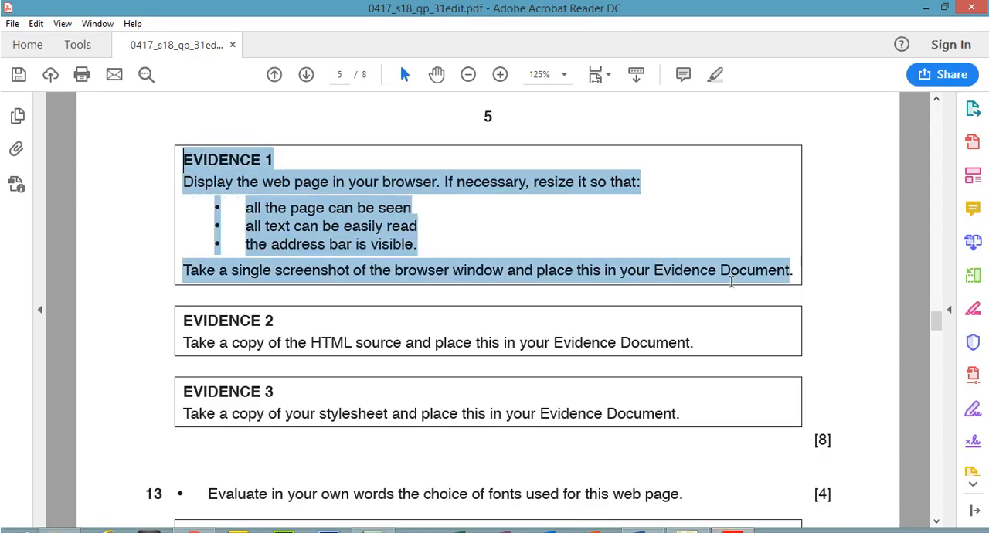
pyautogui.click(715, 74)
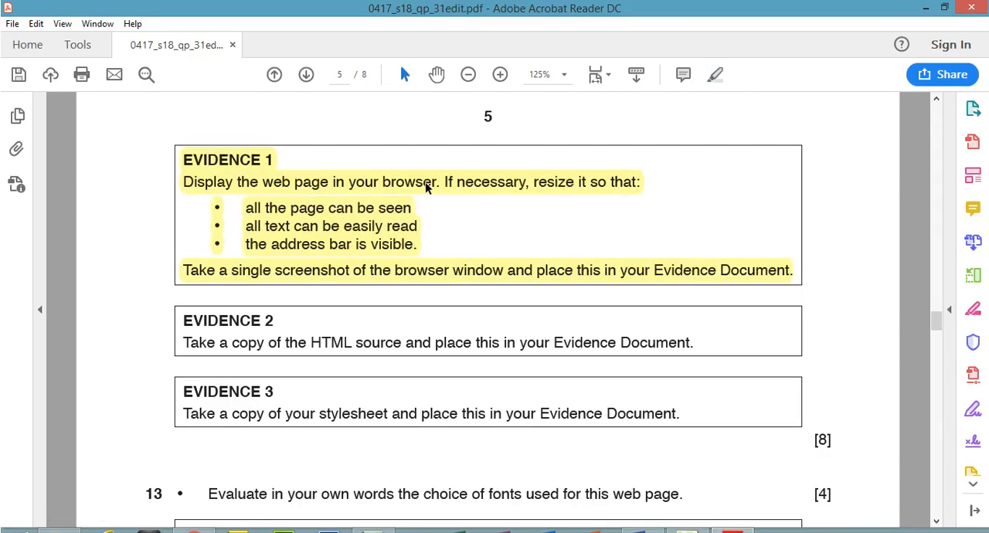
# - Highlight the Evidence 2 heading and its instruction to copy the HTML source in the PDF
pyautogui.moveTo(185, 317); pyautogui.dragTo(280, 317)
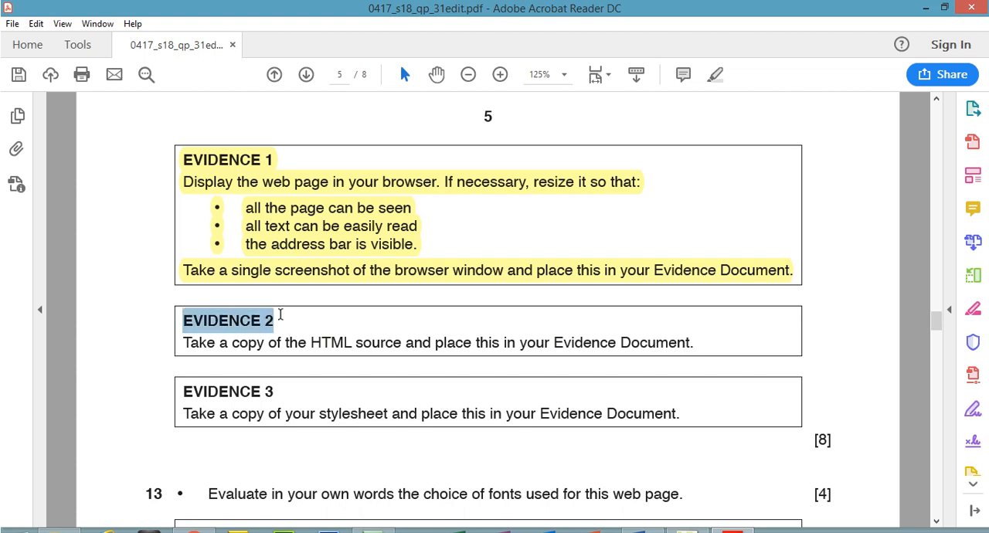
pyautogui.click(715, 74)
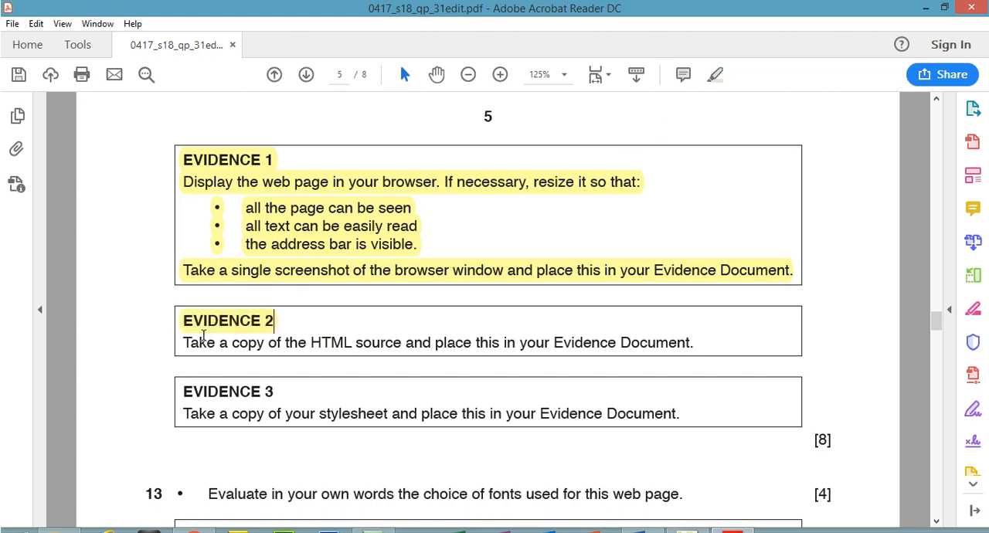
pyautogui.moveTo(185, 336); pyautogui.dragTo(326, 335)
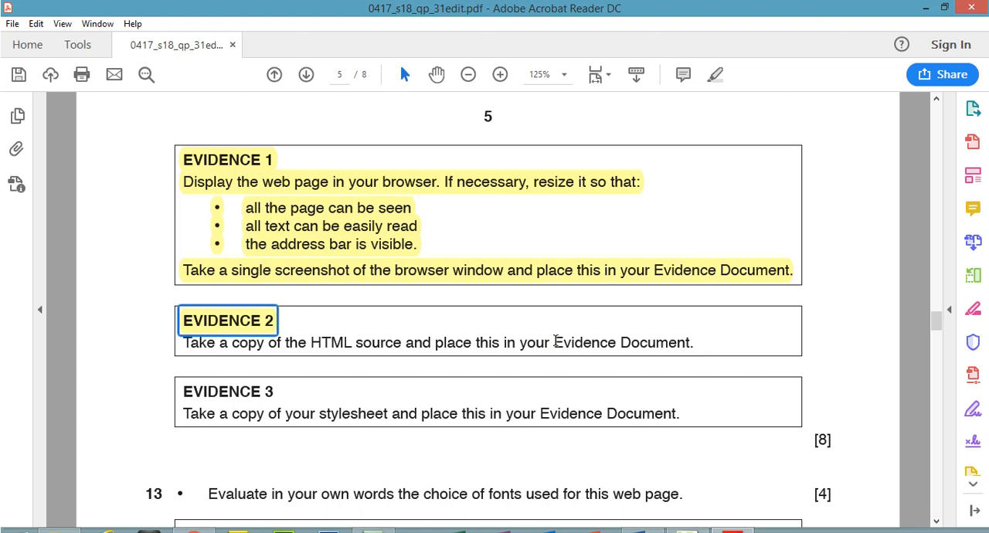
pyautogui.moveTo(698, 343); pyautogui.dragTo(199, 355)
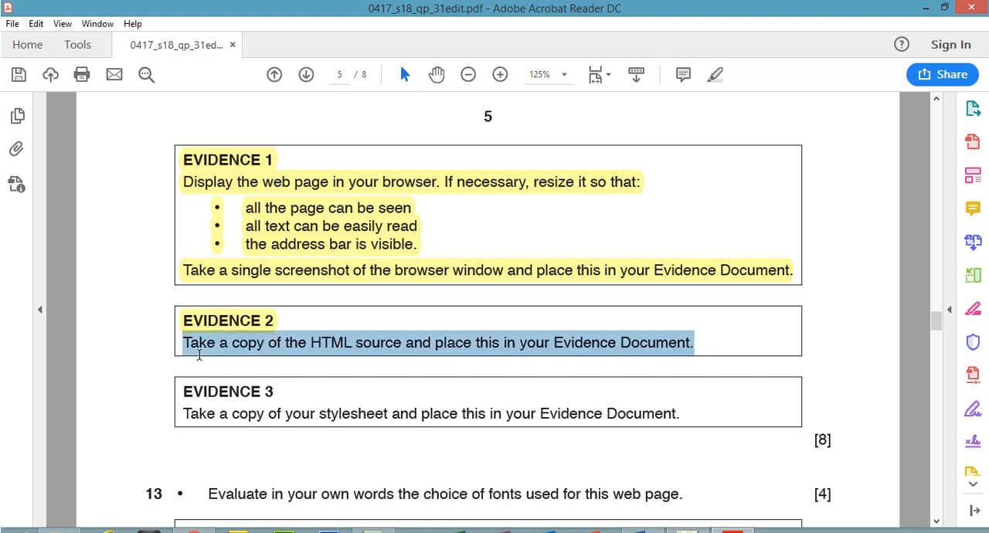
pyautogui.click(715, 75)
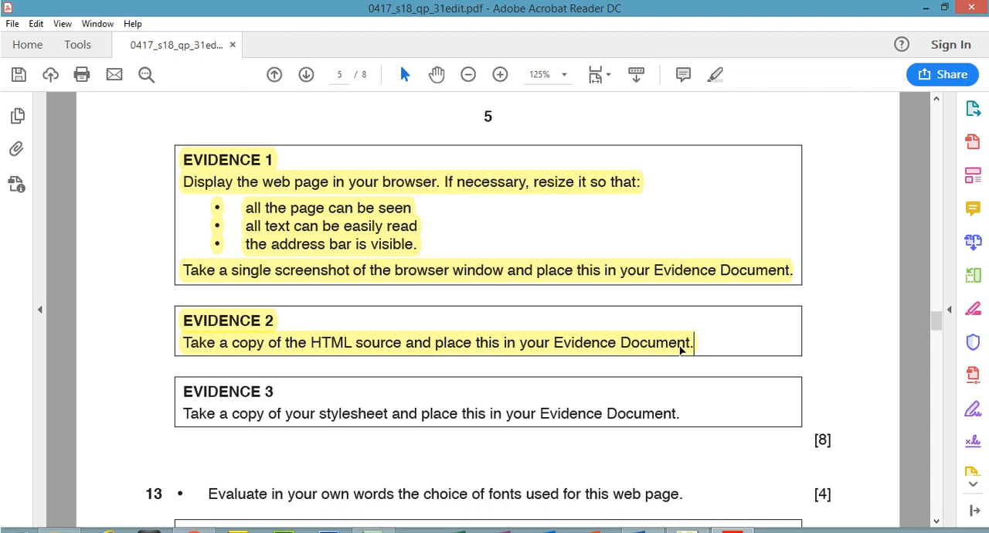
# - Switch by way of the Chrome preview to Expression Web and show the HTML code of BB.html
pyautogui.click(193, 531)
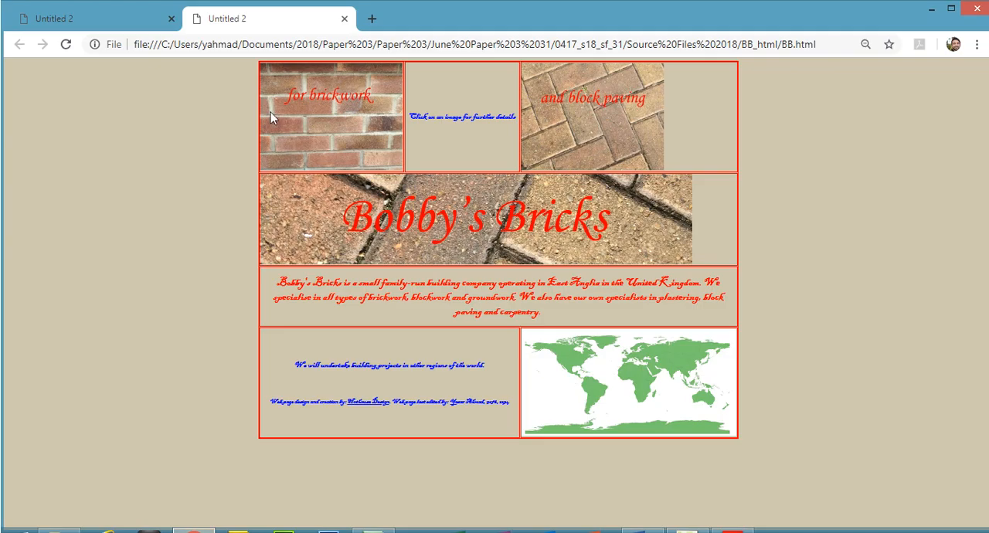
pyautogui.click(274, 46)
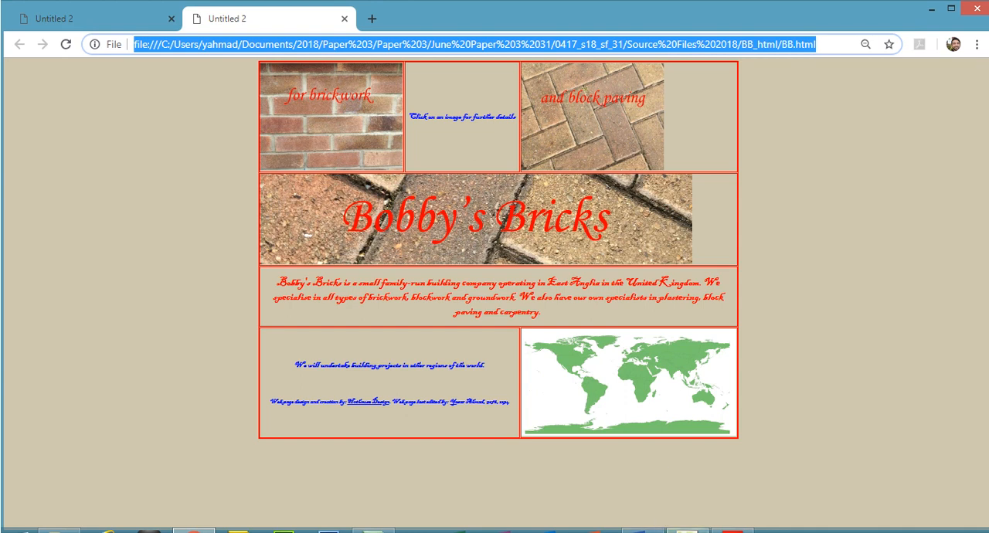
pyautogui.click(687, 532)
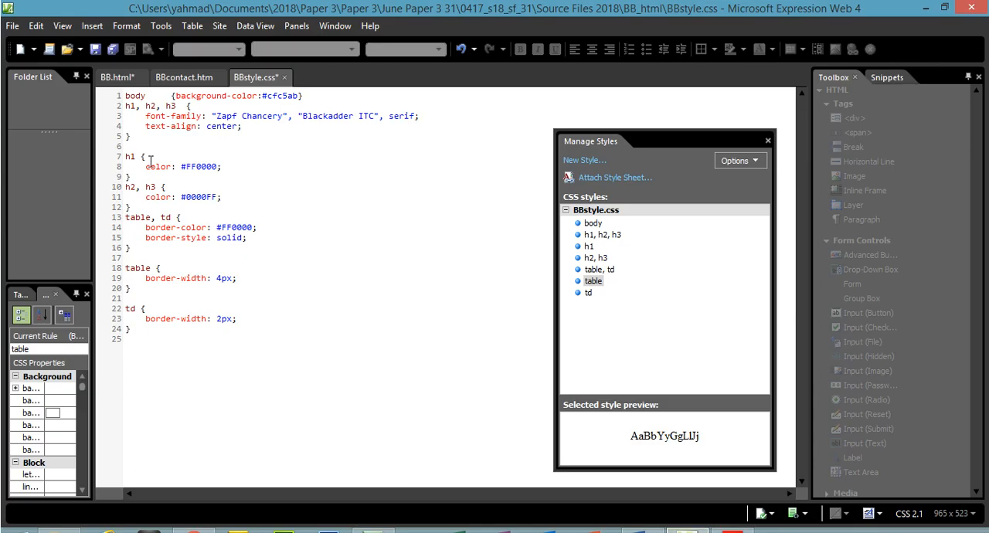
pyautogui.click(116, 77)
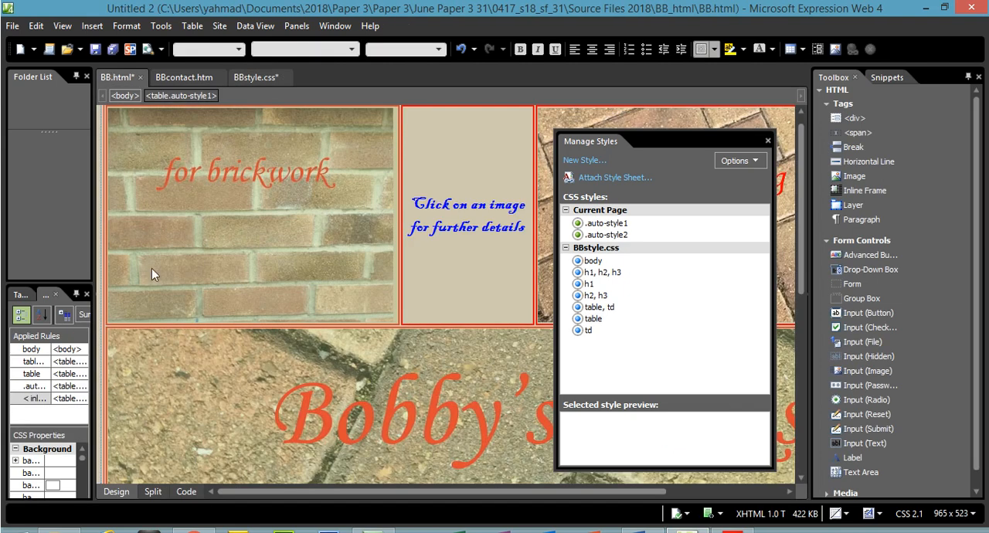
pyautogui.click(186, 492)
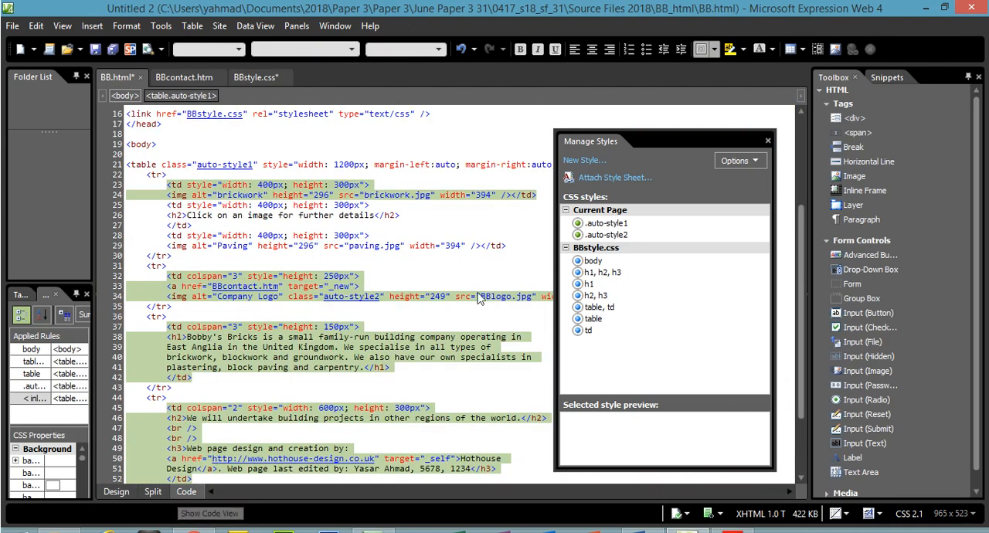
# - Copy the entire HTML source of BB.html, from the DOCTYPE line to the closing html tag
pyautogui.moveTo(802, 294); pyautogui.dragTo(810, 398)
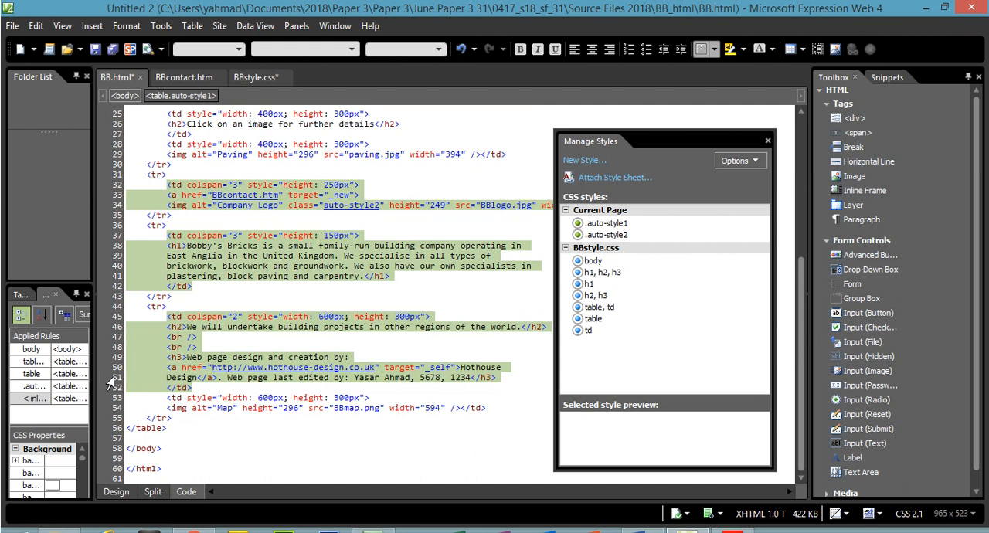
pyautogui.moveTo(165, 461); pyautogui.dragTo(149, 119)
pyautogui.rightClick(149, 120)
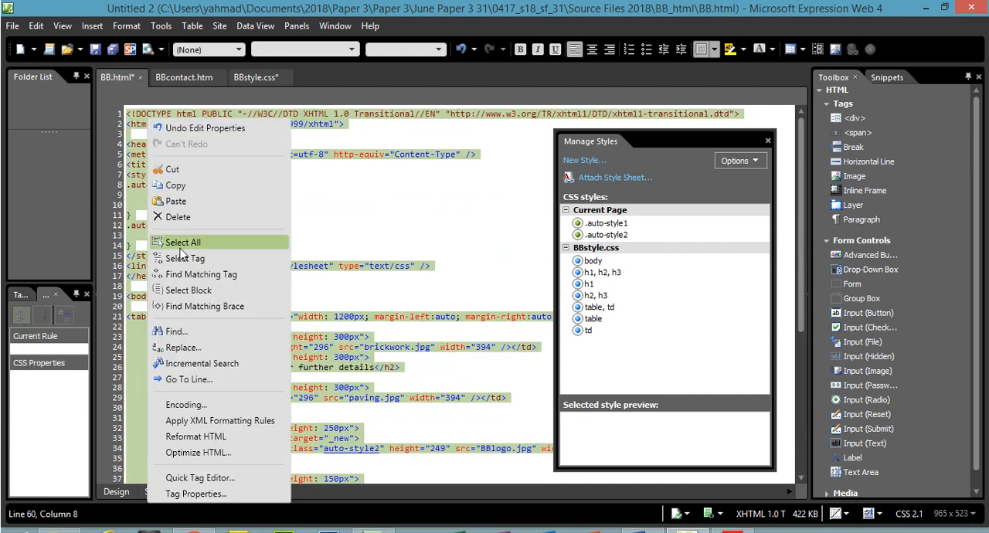
pyautogui.click(180, 189)
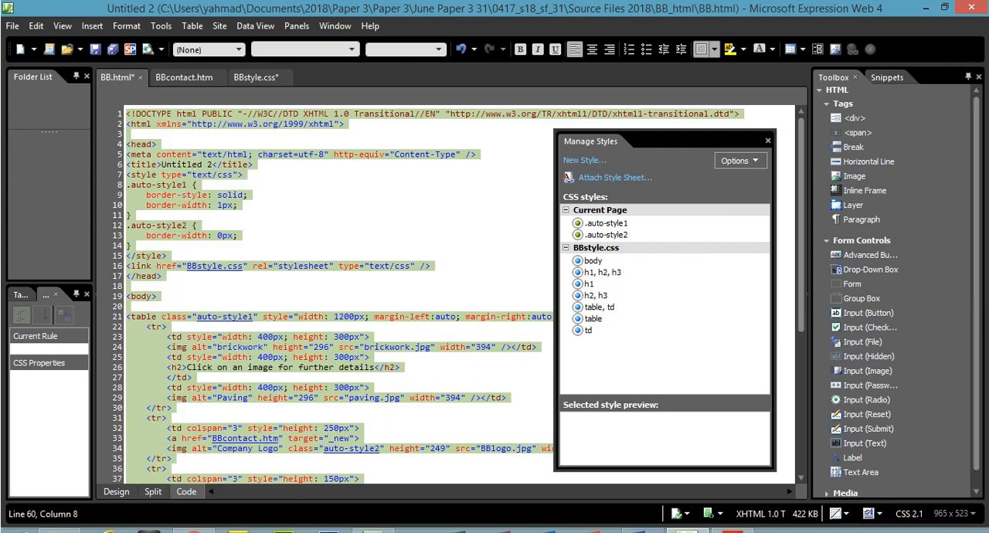
# - Switch to the Word evidence document and paste the copied HTML source under the Evidence 2 heading
pyautogui.click(643, 529)
pyautogui.moveTo(984, 168); pyautogui.dragTo(984, 197)
pyautogui.click(306, 336)
pyautogui.hotkey('ctrl', 'v')
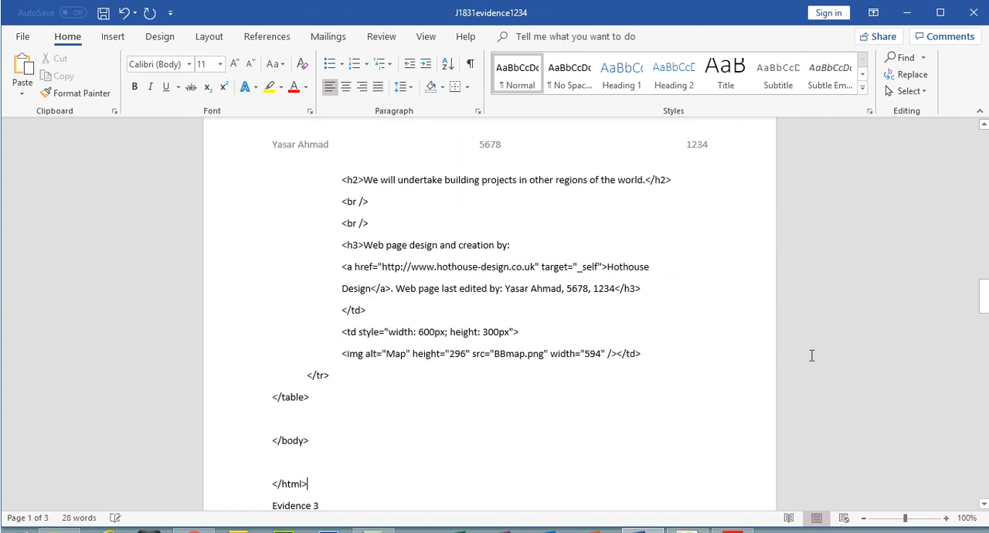
# - Check the pasted HTML source in the evidence document, from the table's image rows down to the Evidence 3 heading
pyautogui.moveTo(984, 300); pyautogui.dragTo(985, 249)
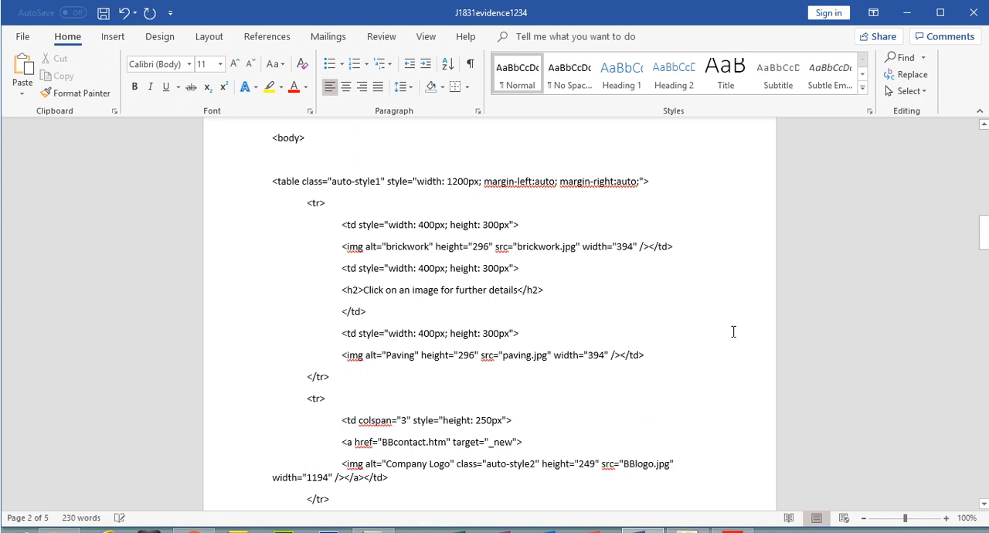
pyautogui.moveTo(364, 360); pyautogui.dragTo(415, 357)
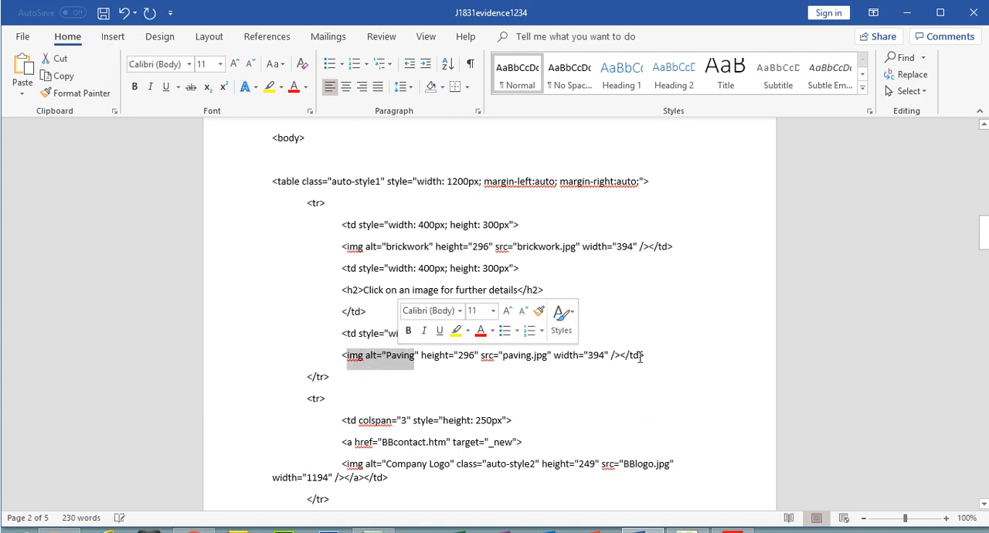
pyautogui.moveTo(986, 252); pyautogui.dragTo(986, 318)
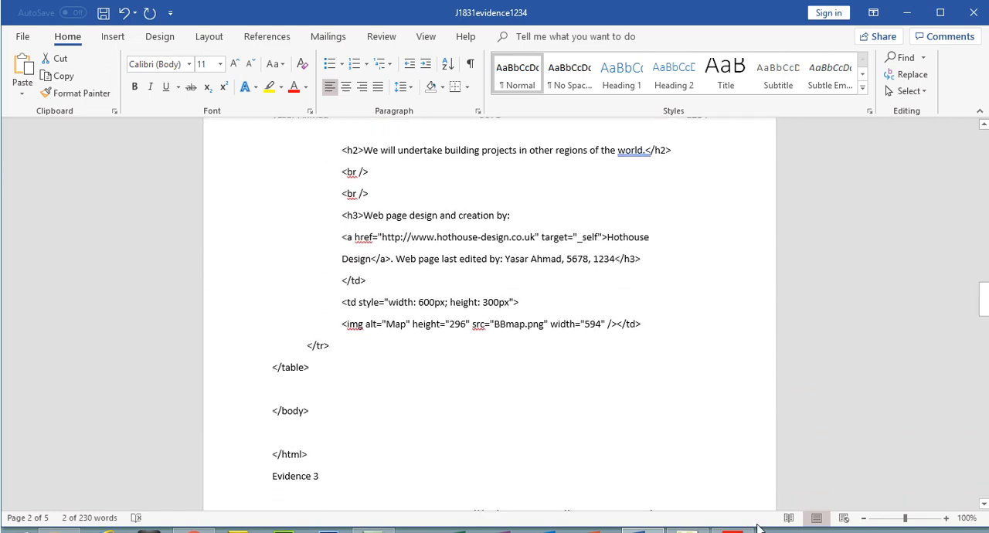
# - Read the Evidence 3 stylesheet instruction in the exam PDF and return to the Word evidence document
pyautogui.moveTo(740, 528)
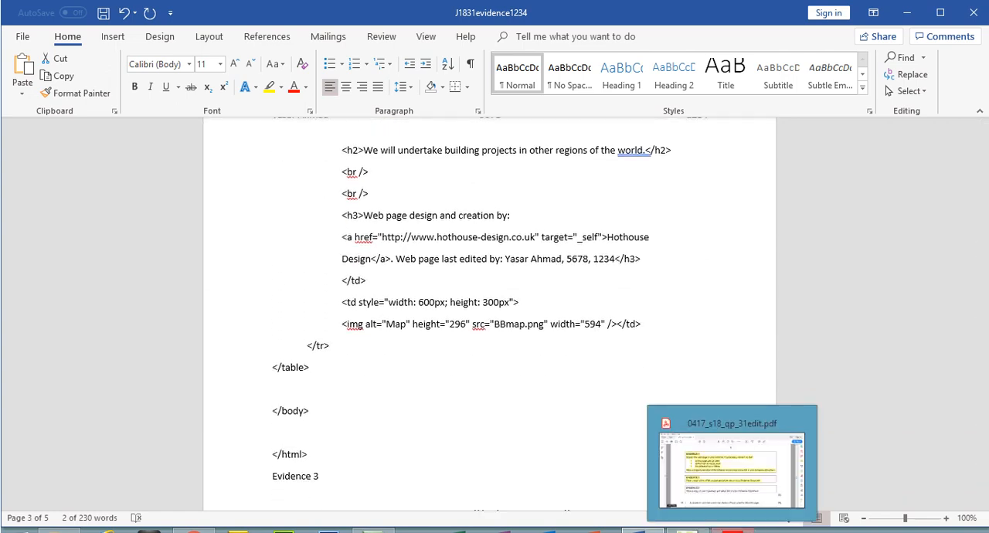
pyautogui.click(738, 488)
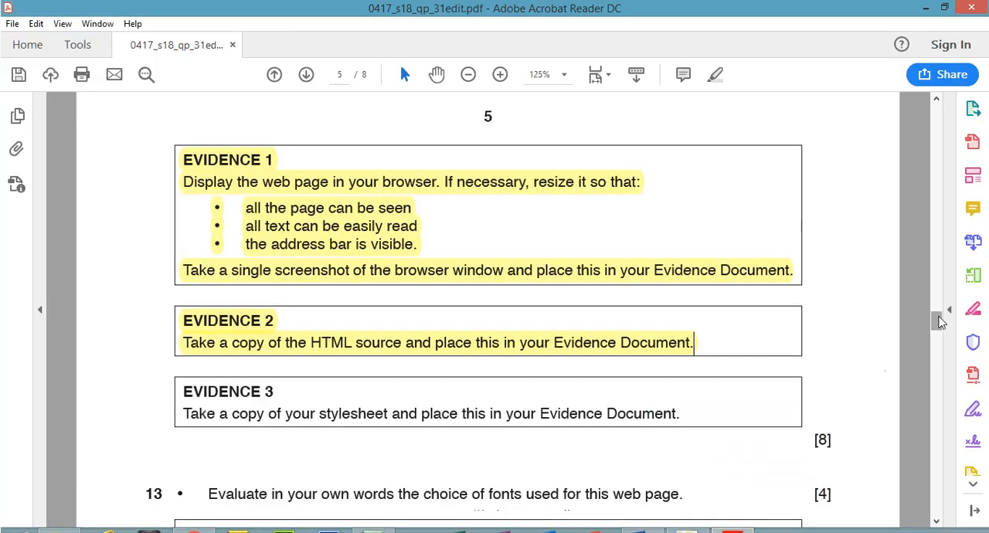
pyautogui.moveTo(938, 319); pyautogui.dragTo(939, 327)
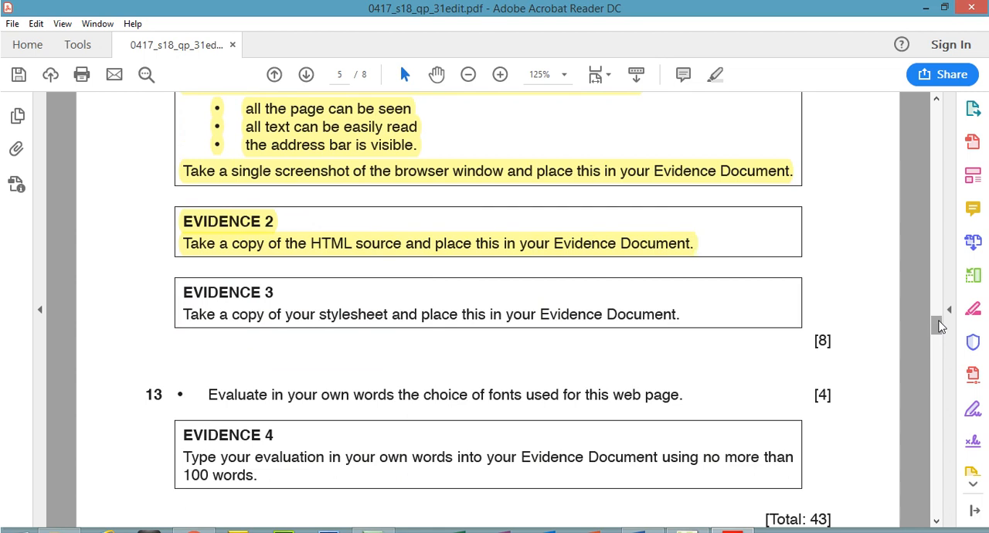
pyautogui.moveTo(183, 314); pyautogui.dragTo(701, 330)
pyautogui.click(642, 531)
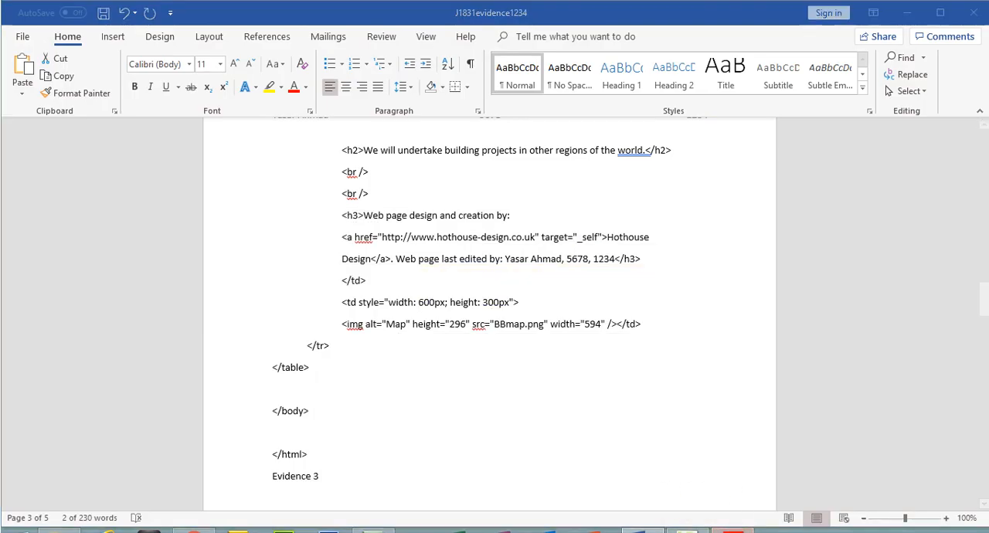
# - Switch to Expression Web and copy the entire BBstyle.css stylesheet, from the body rule to the td rule
pyautogui.click(733, 531)
pyautogui.hotkey('alt', 'Tab')
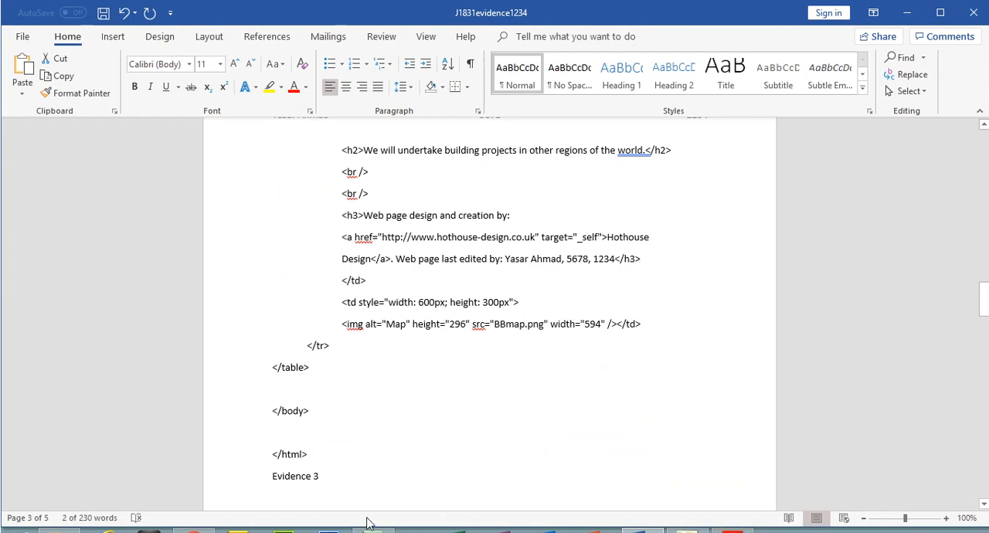
pyautogui.hotkey('alt', 'Tab')
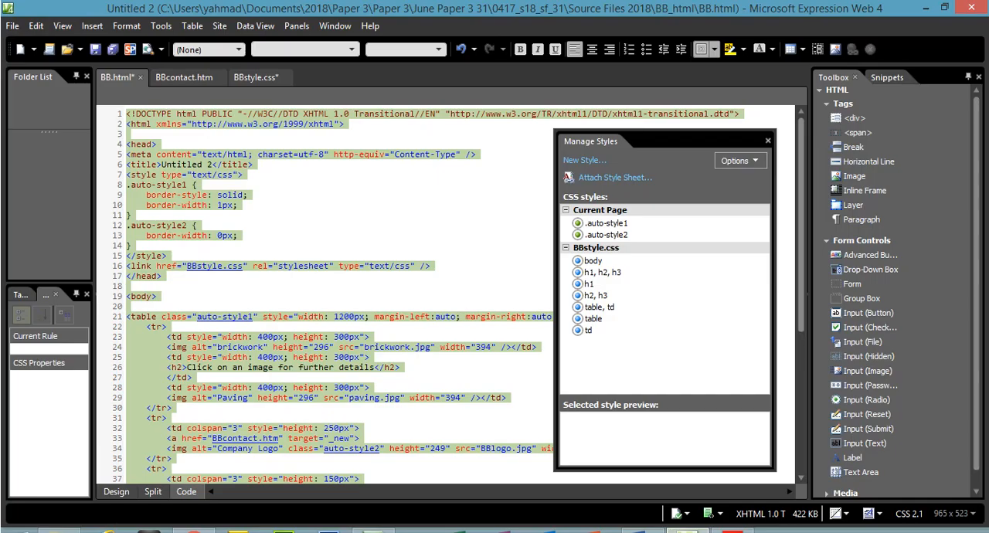
pyautogui.click(262, 78)
pyautogui.moveTo(204, 367); pyautogui.dragTo(99, 93)
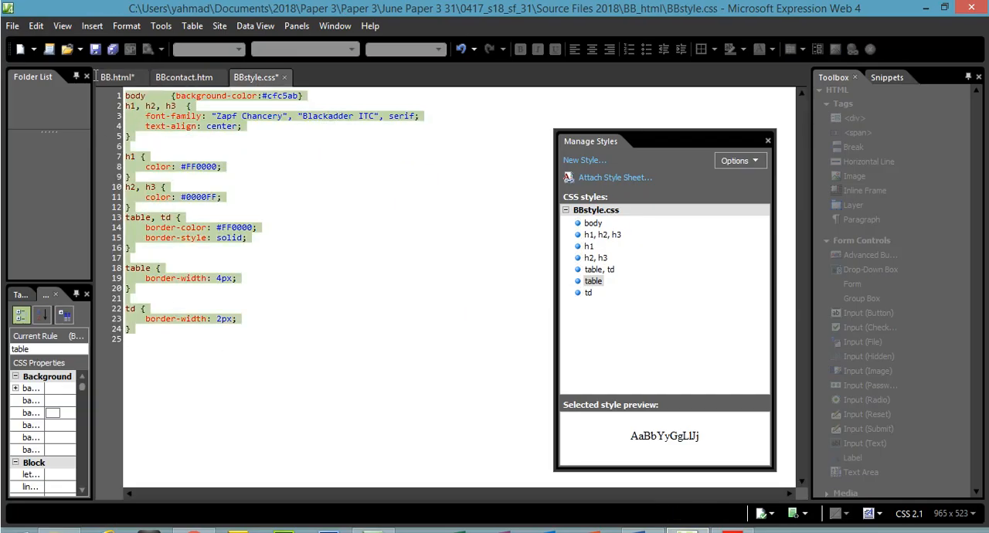
pyautogui.rightClick(194, 127)
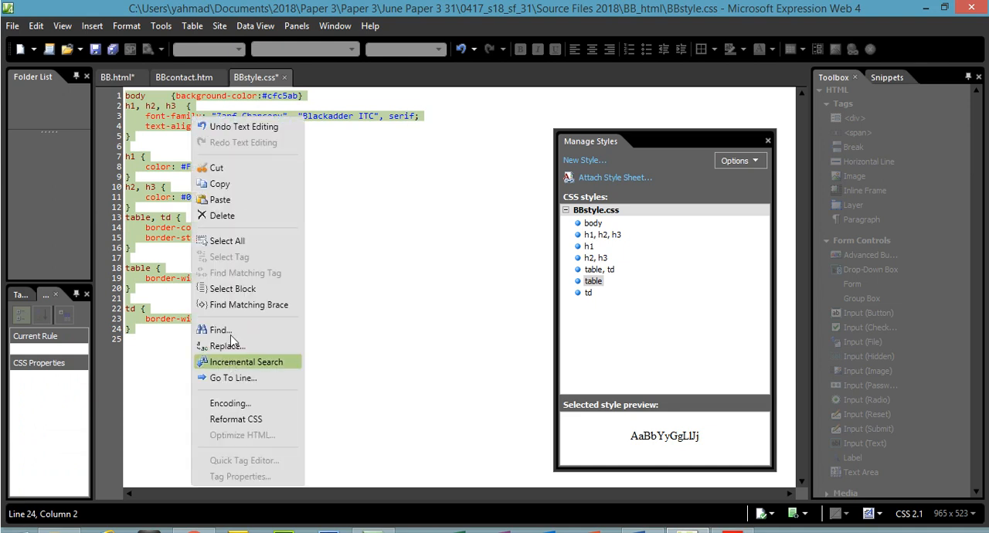
pyautogui.click(234, 182)
# - Switch to the Word evidence document and move the Evidence 3 heading to the start of a new page
pyautogui.hotkey('alt', 'Tab')
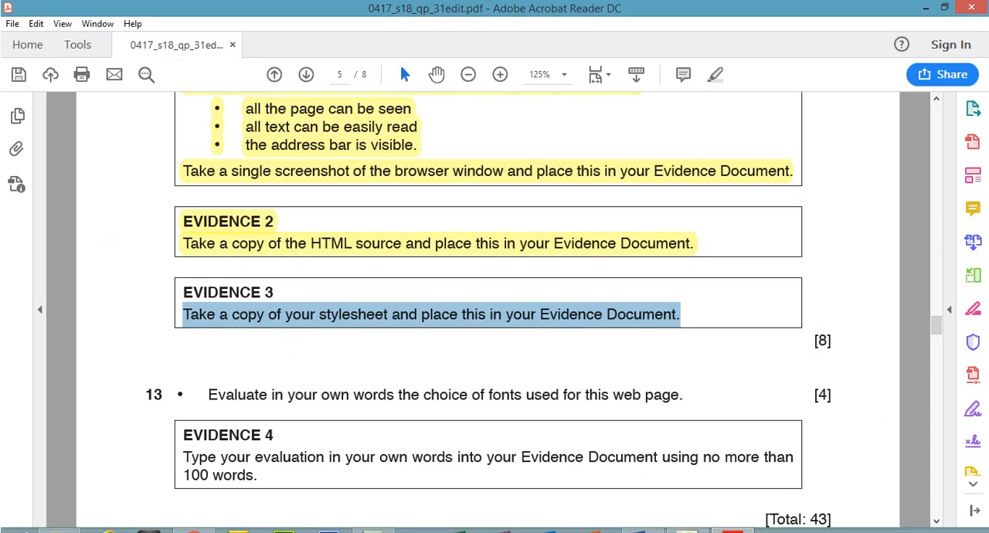
pyautogui.hotkey('alt', 'Tab')
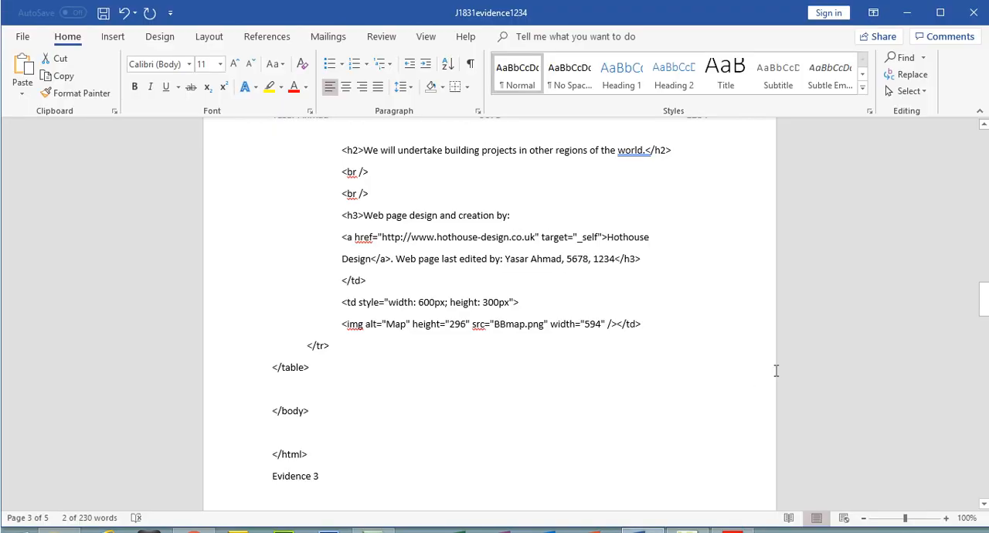
pyautogui.moveTo(984, 300); pyautogui.dragTo(984, 316)
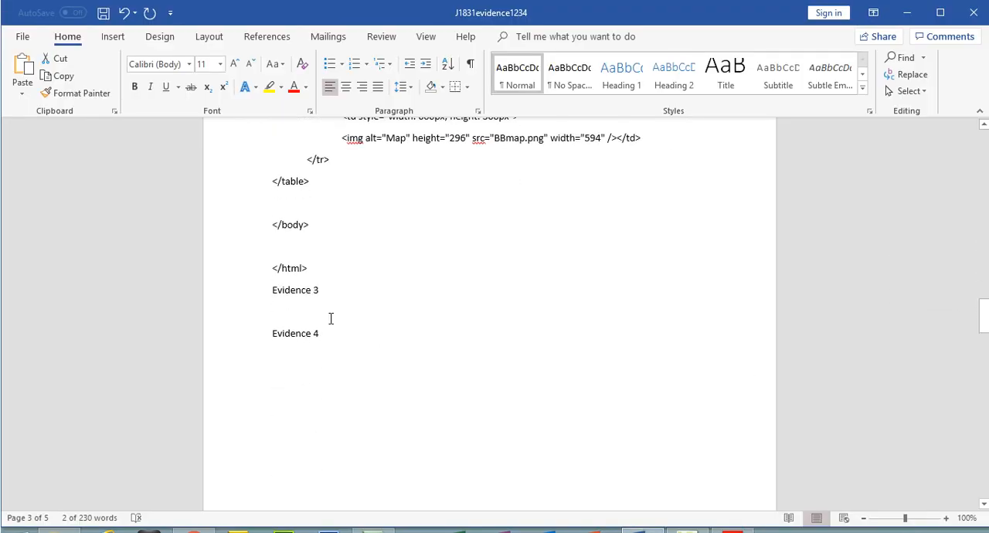
pyautogui.click(274, 289)
pyautogui.press('Return')
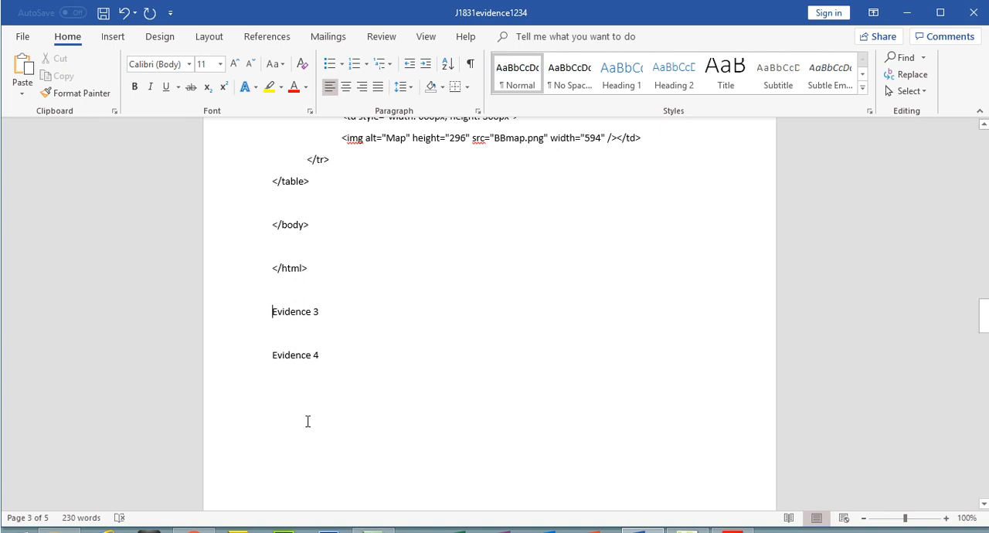
pyautogui.hotkey('ctrl', 'Return')
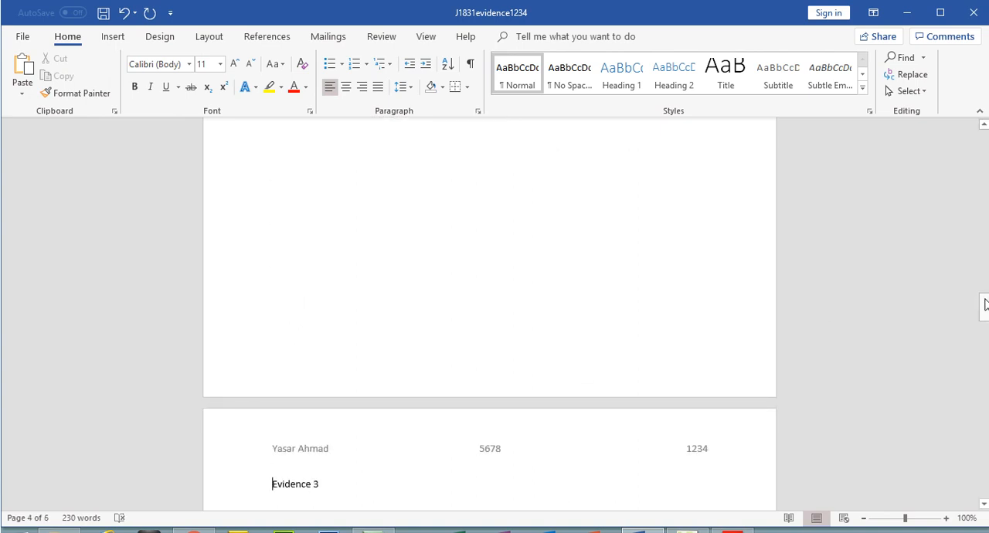
pyautogui.moveTo(984, 304); pyautogui.dragTo(985, 319)
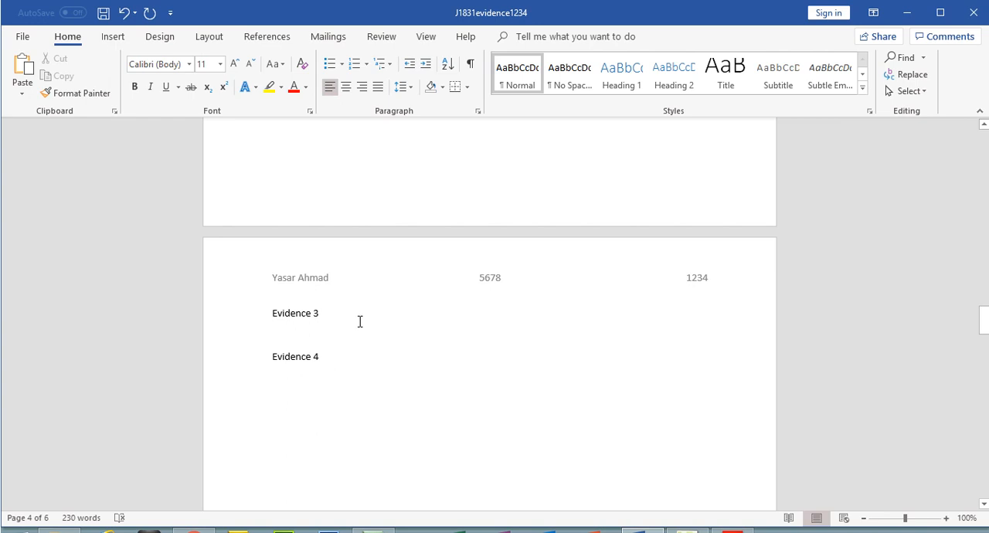
# - Paste the copied stylesheet under the Evidence 3 heading and check it down to the Evidence 4 heading
pyautogui.press('Return')
pyautogui.hotkey('ctrl', 'v')
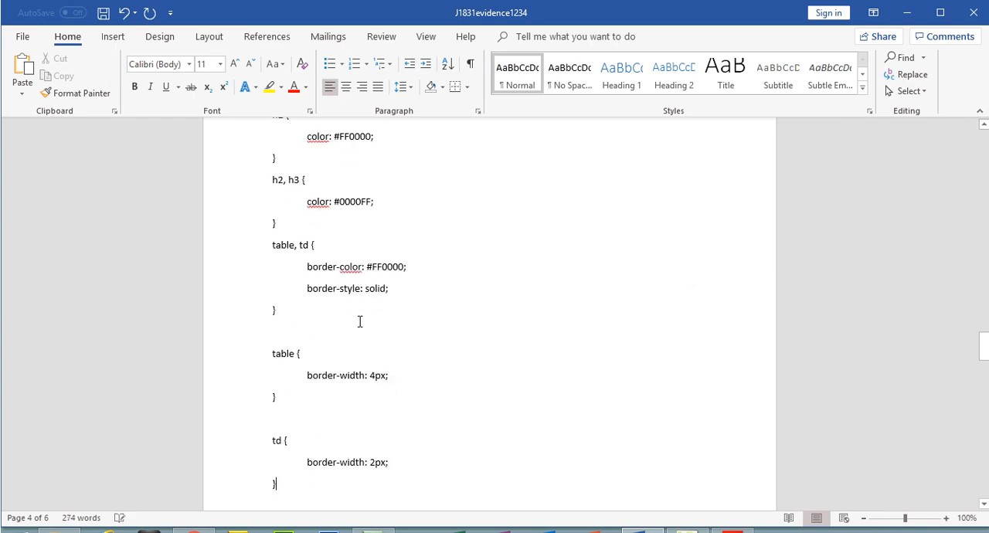
pyautogui.moveTo(985, 346); pyautogui.dragTo(986, 370)
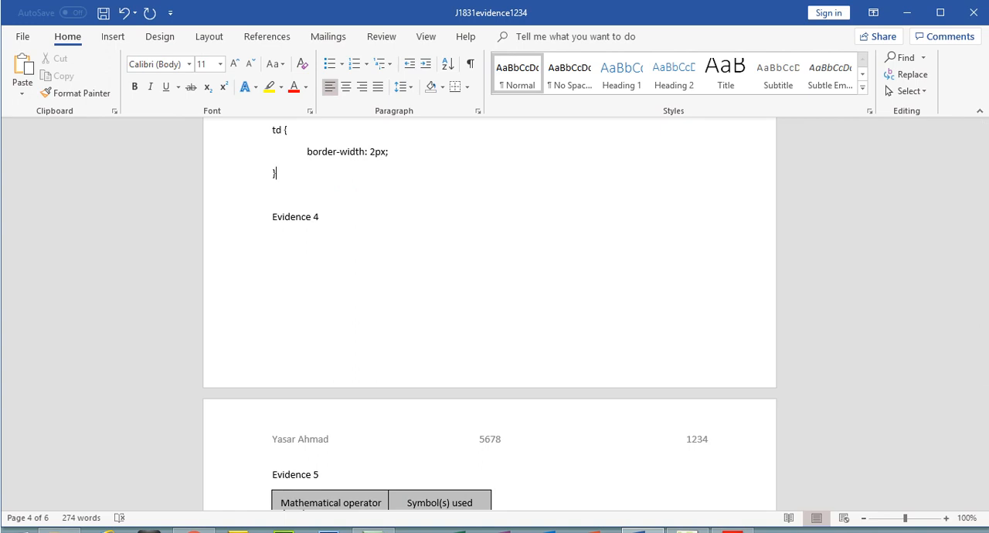
# - Switch to the exam PDF and highlight the Evidence 3 heading and its stylesheet instruction as done
pyautogui.hotkey('alt', 'Tab')
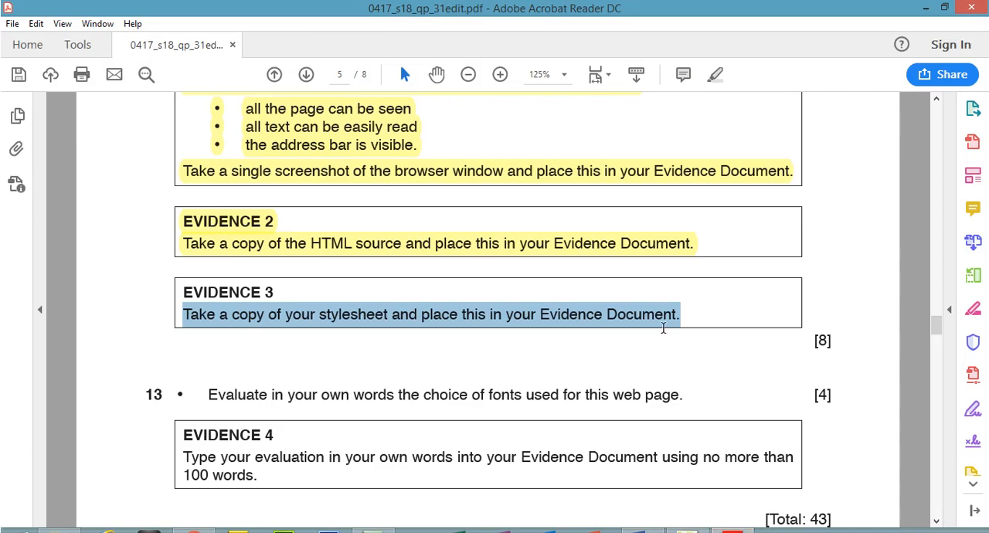
pyautogui.moveTo(684, 313); pyautogui.dragTo(175, 288)
pyautogui.click(715, 75)
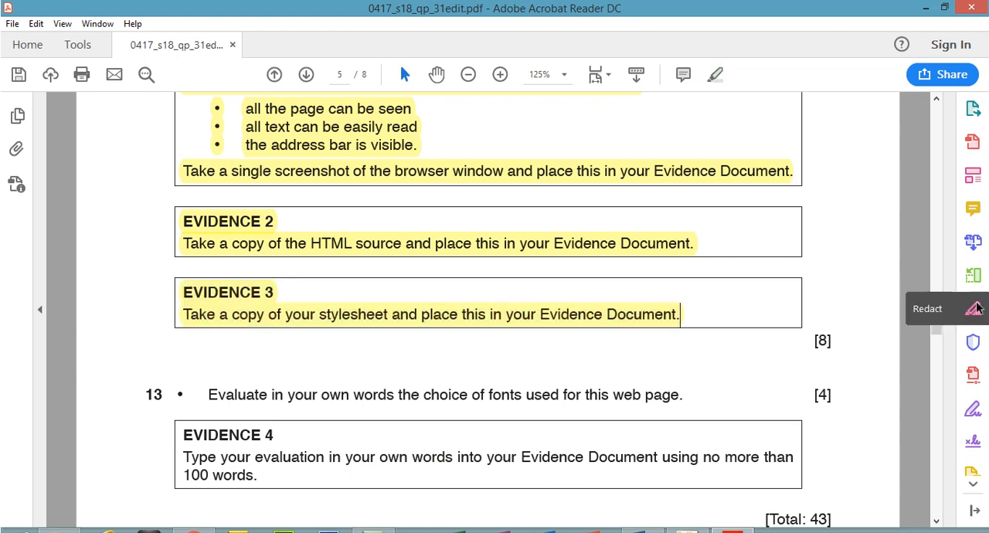
# - Review the Evidence 1 to 3 requirements and their marks, read question 13, and view the Bobby's Bricks page in Chrome
pyautogui.scroll(1, 941, 329)
pyautogui.scroll(3, 940, 325)
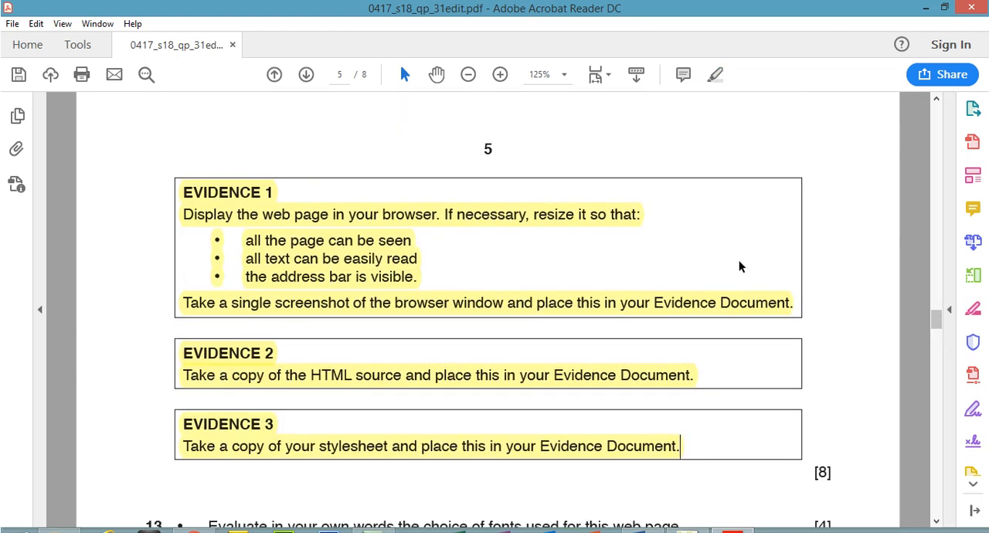
pyautogui.doubleClick(823, 472)
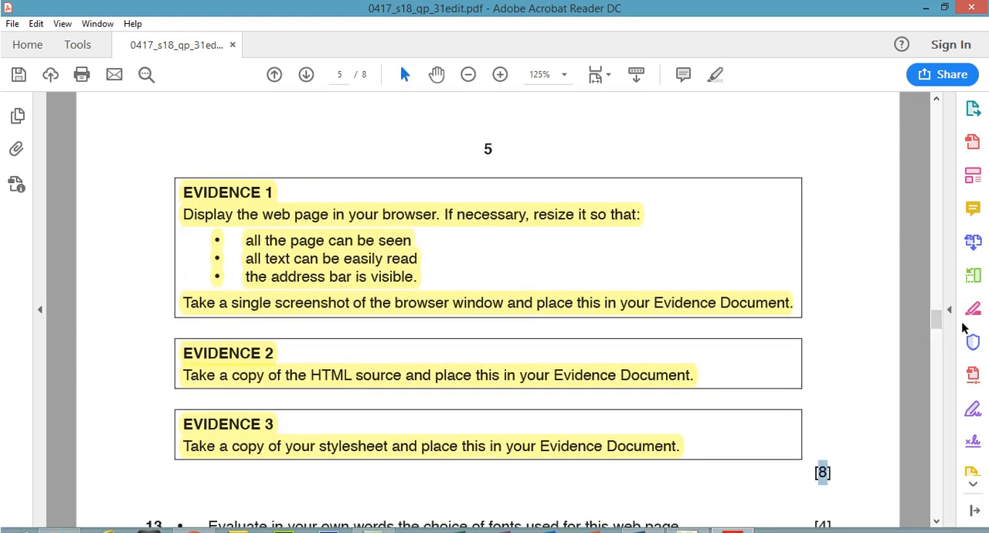
pyautogui.moveTo(942, 319); pyautogui.dragTo(942, 331)
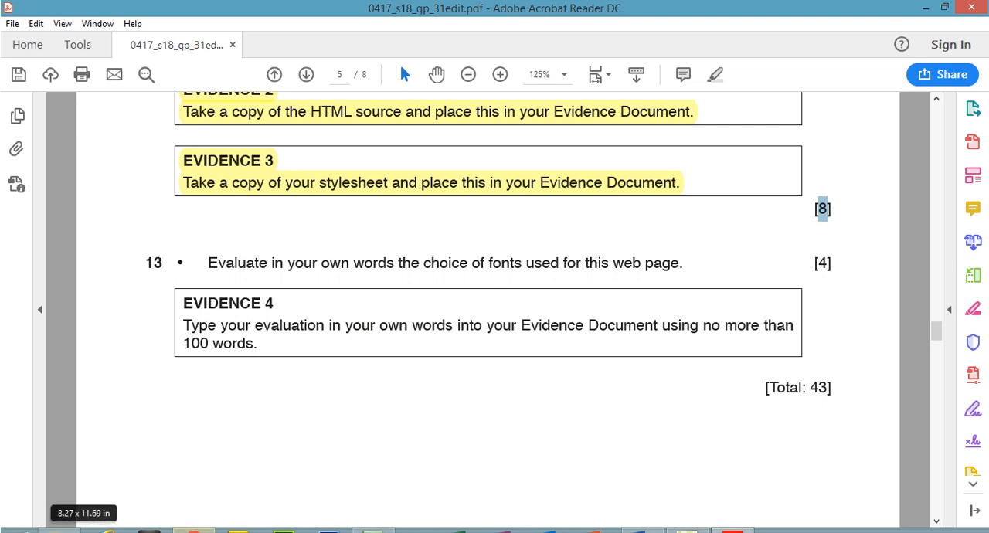
pyautogui.click(194, 530)
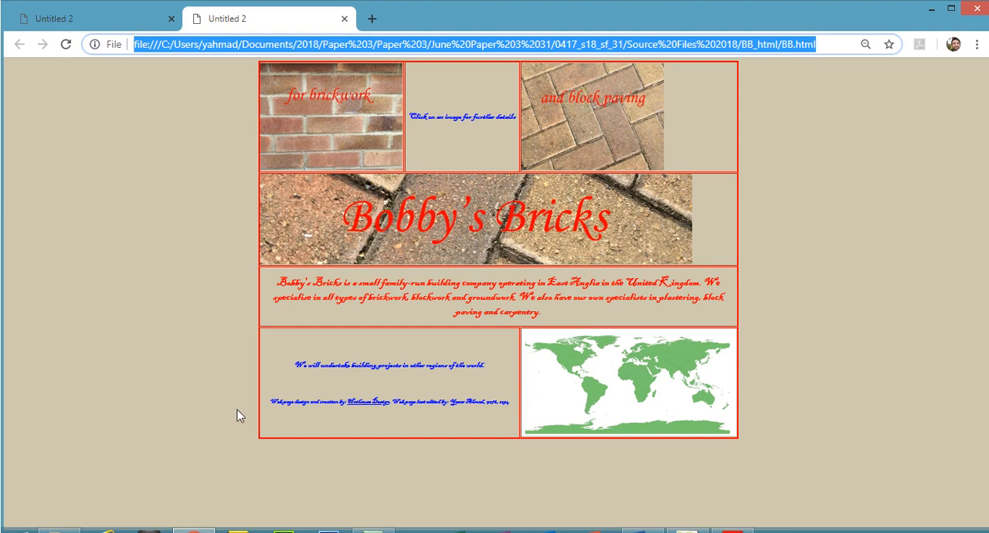
# - Return to the exam PDF and highlight question 13 with its marks and the Evidence 4 instruction
pyautogui.click(733, 531)
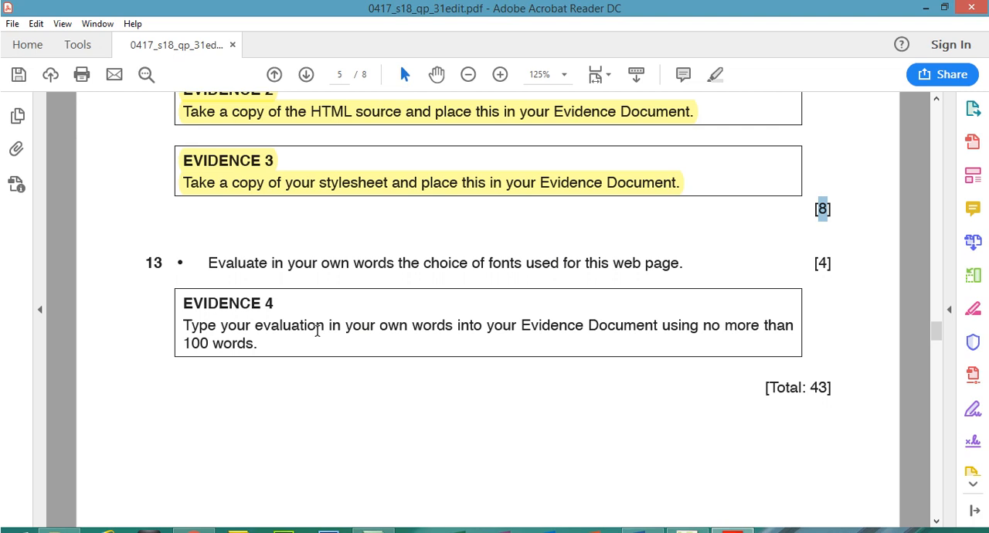
pyautogui.moveTo(208, 263); pyautogui.dragTo(268, 324)
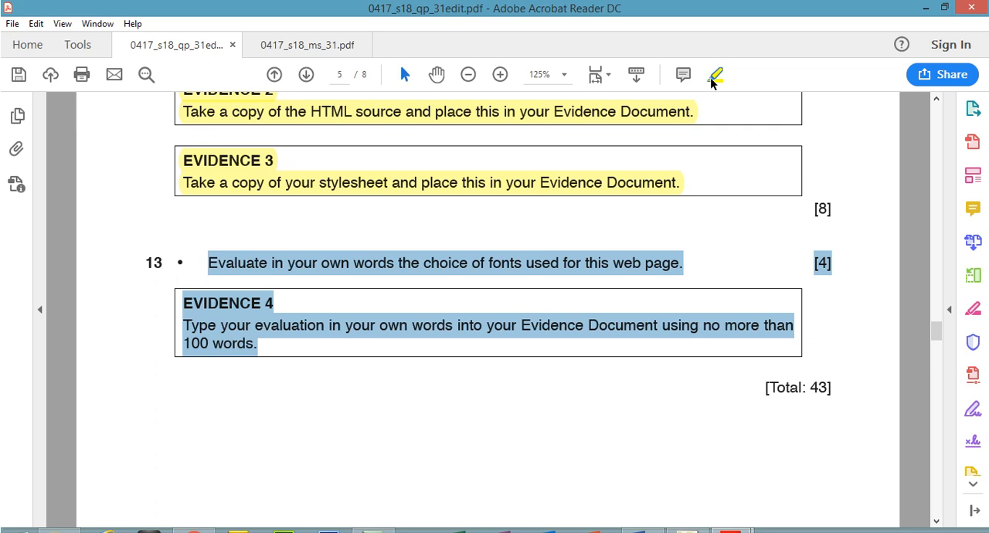
pyautogui.click(712, 79)
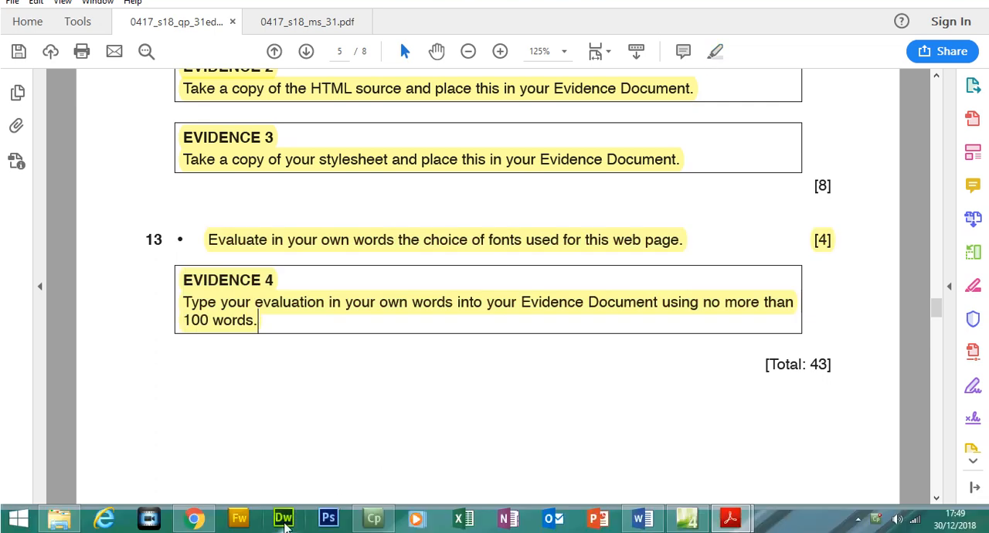
# - View the web page in Chrome, switch to Word, and read through the four font evaluation points under Evidence 4
pyautogui.click(194, 518)
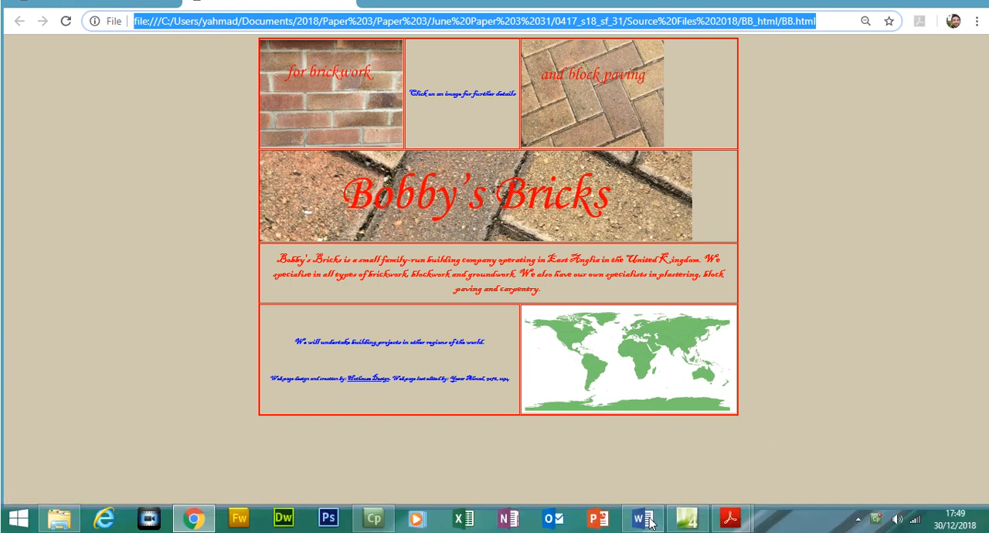
pyautogui.click(648, 521)
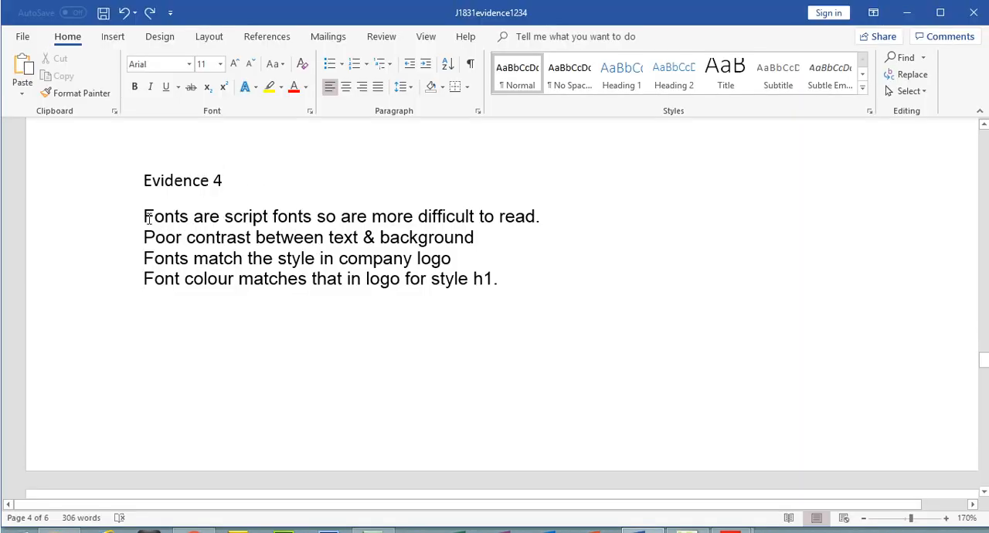
pyautogui.moveTo(153, 215); pyautogui.dragTo(300, 216)
pyautogui.moveTo(467, 216); pyautogui.dragTo(536, 216)
pyautogui.moveTo(160, 237); pyautogui.dragTo(473, 244)
pyautogui.moveTo(139, 259); pyautogui.dragTo(450, 262)
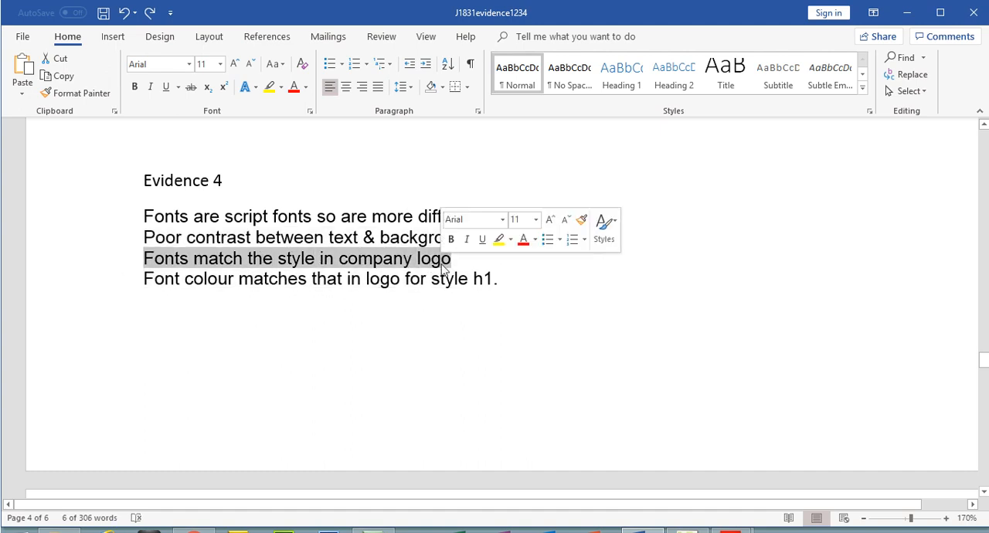
pyautogui.moveTo(144, 270); pyautogui.dragTo(492, 270)
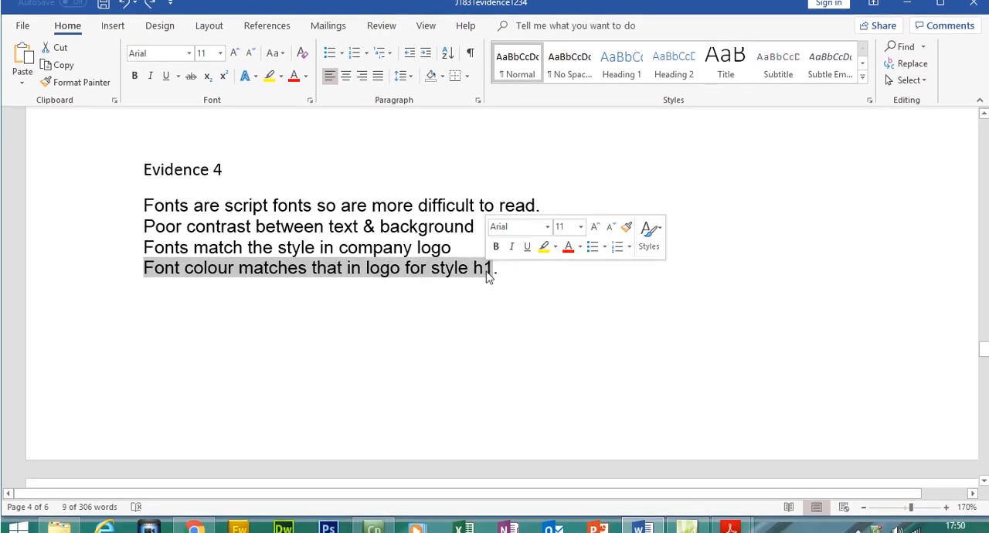
# - Compare the Evidence 4 evaluation points in Word with the fonts and colours of the Bobby's Bricks page in Chrome
pyautogui.click(200, 521)
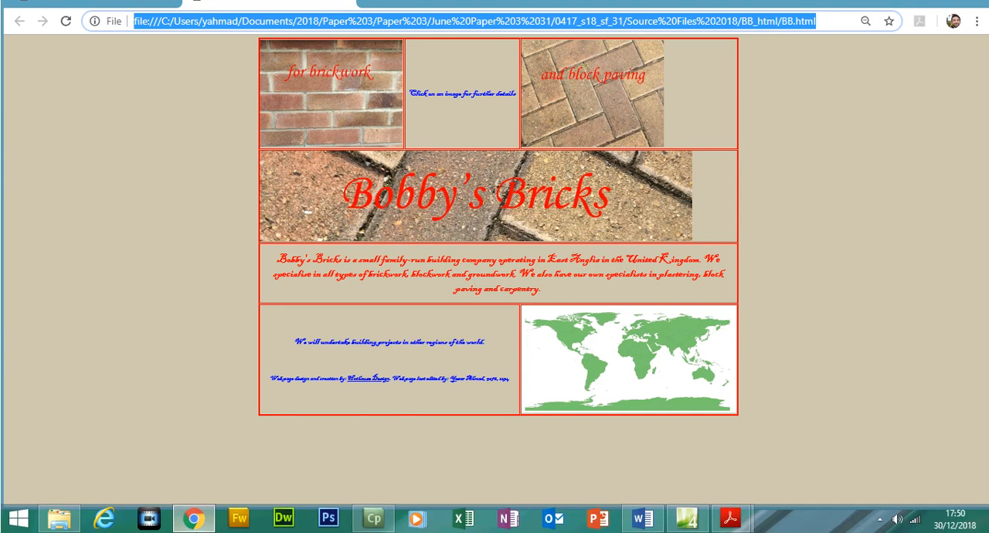
pyautogui.click(642, 518)
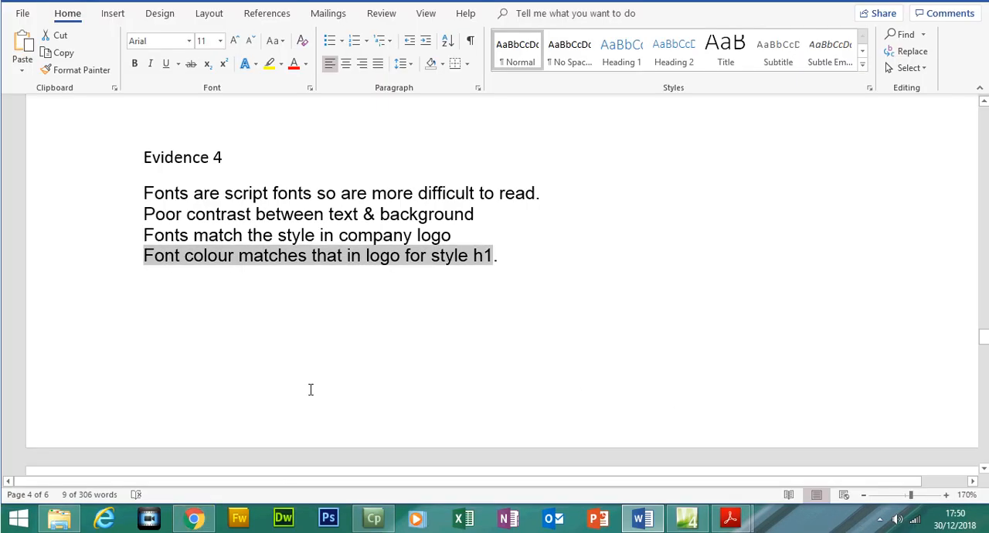
pyautogui.click(195, 518)
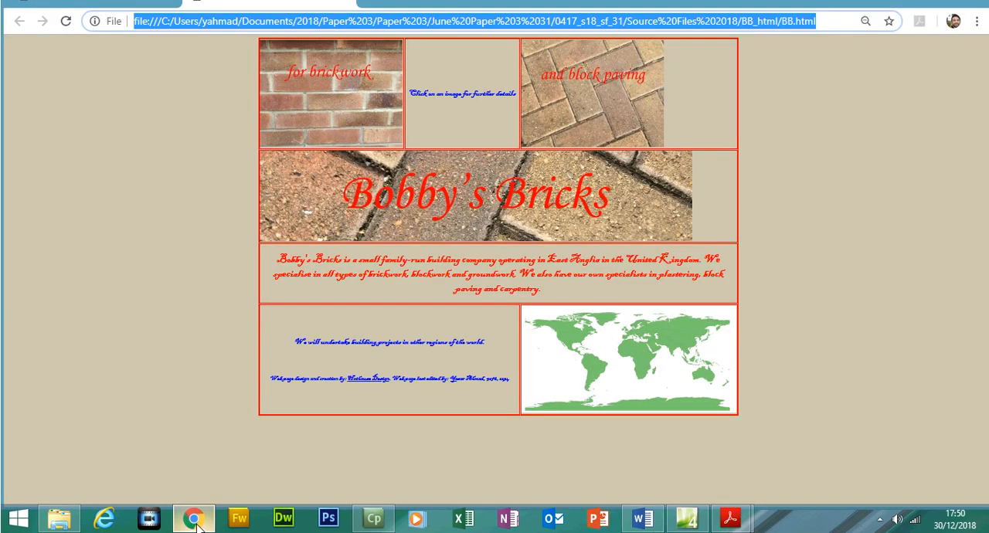